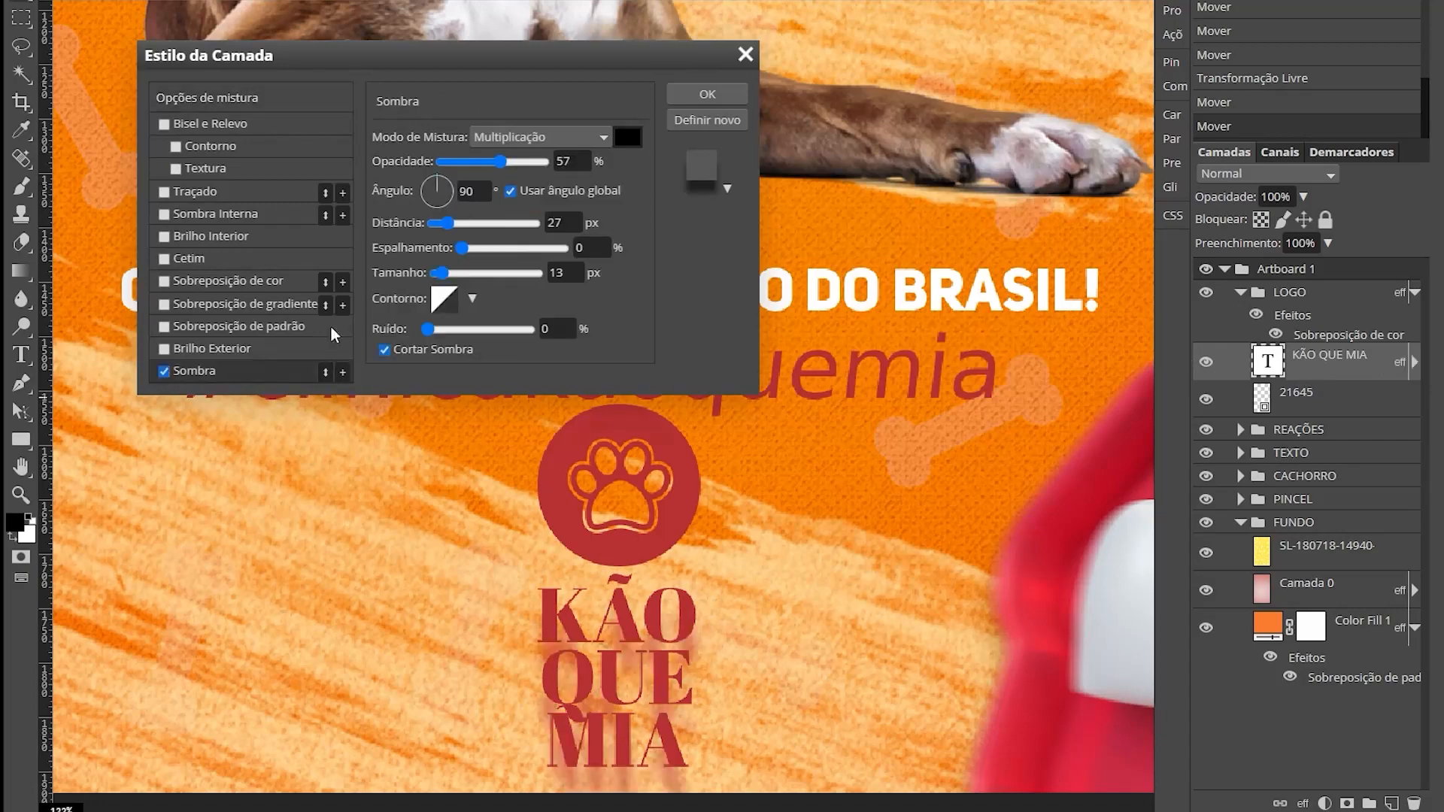
{"action": "left_click", "coordinate": [628, 136]}
{"action": "key", "text": "Escape"}
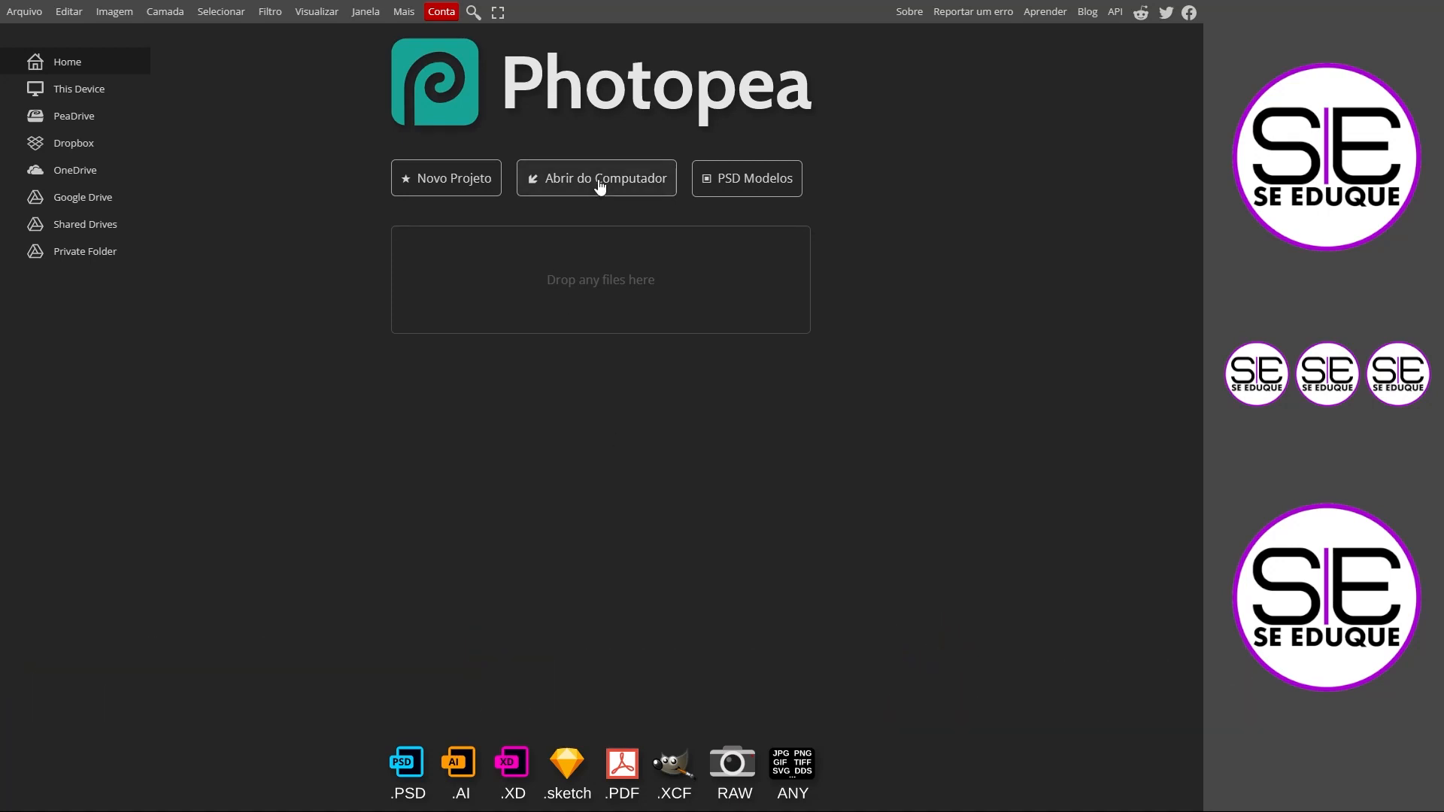
Open the image CERVO.jpg from the RECURSOS folder on the computer
{"action": "left_click", "coordinate": [600, 186]}
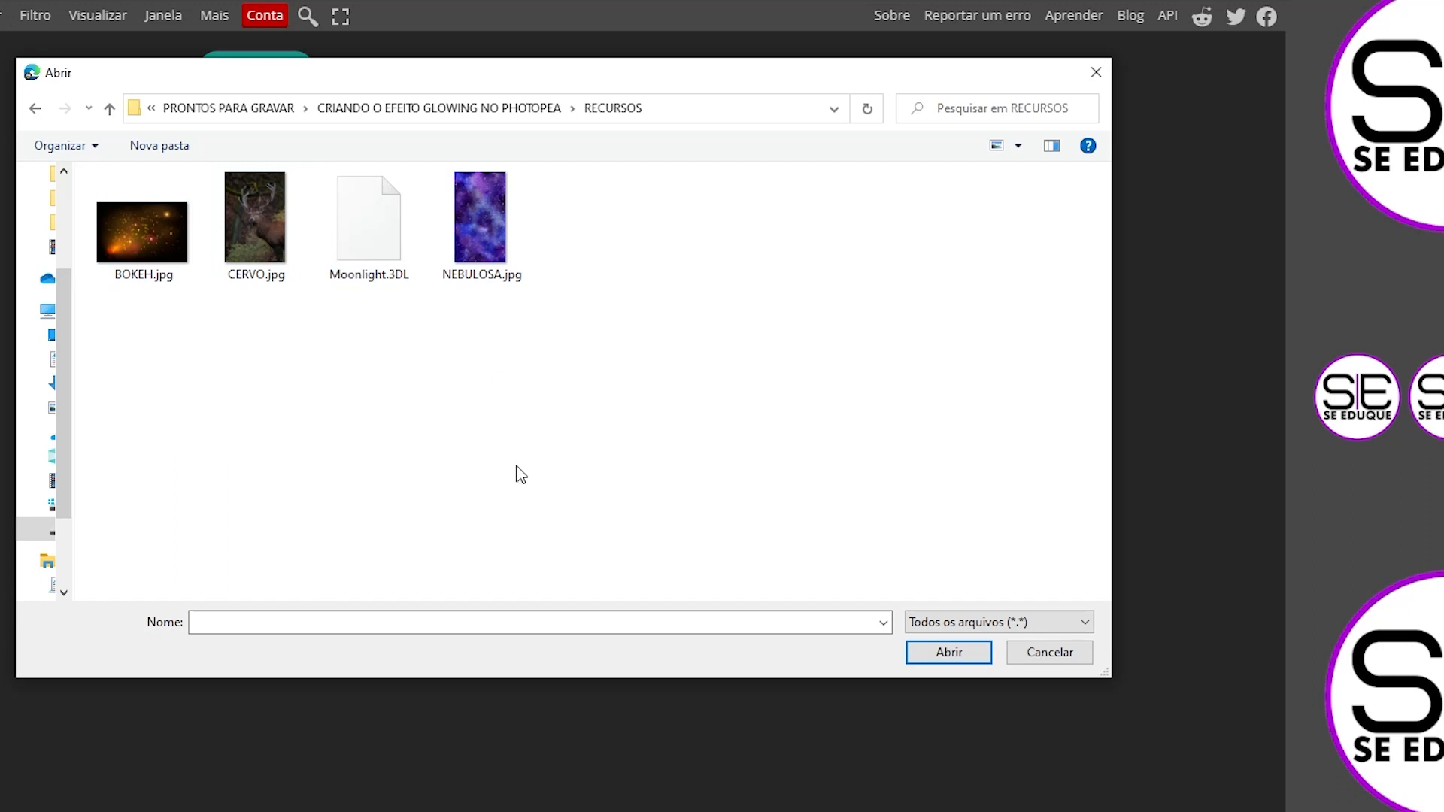
{"action": "left_click", "coordinate": [1020, 147]}
{"action": "left_click", "coordinate": [1118, 113]}
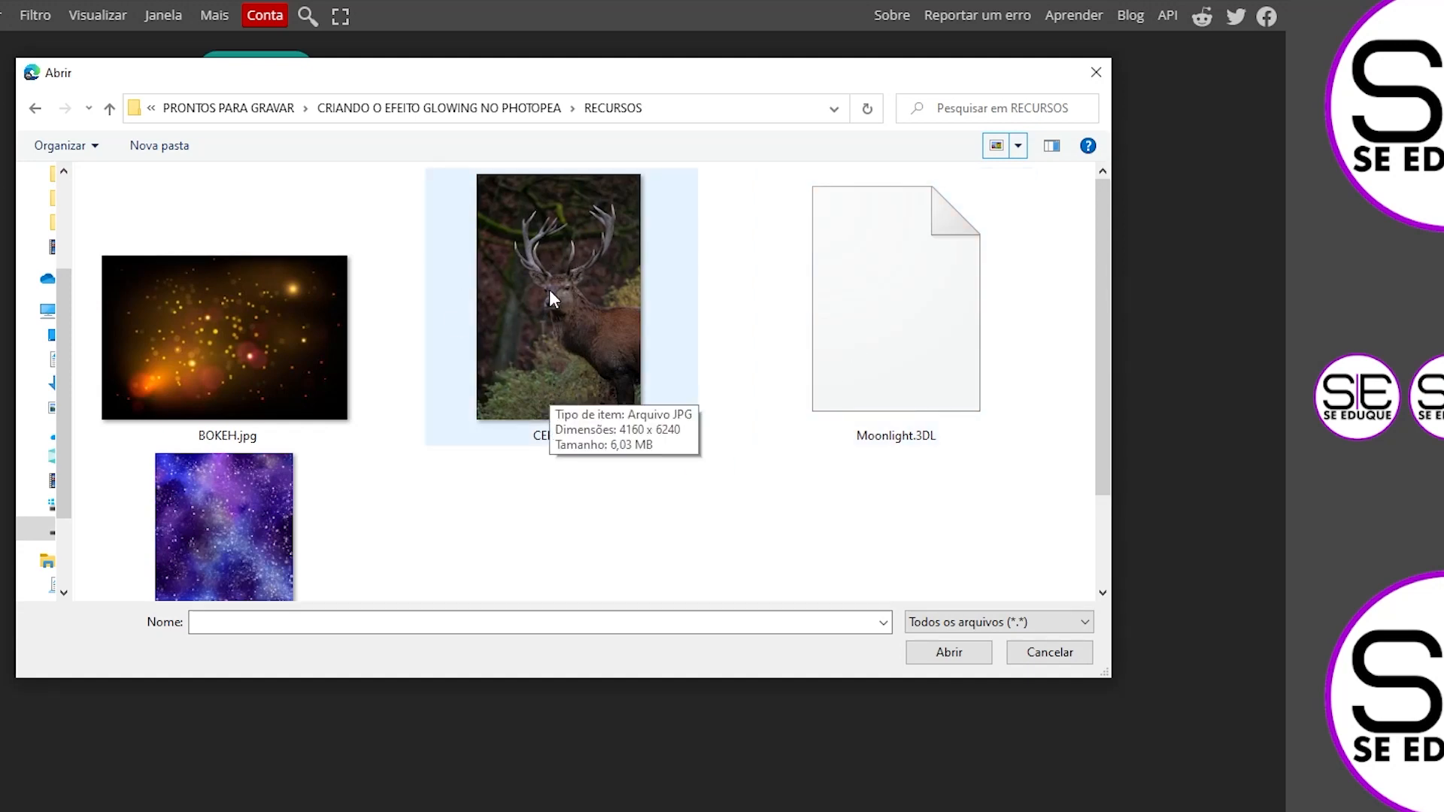
{"action": "left_click", "coordinate": [562, 314]}
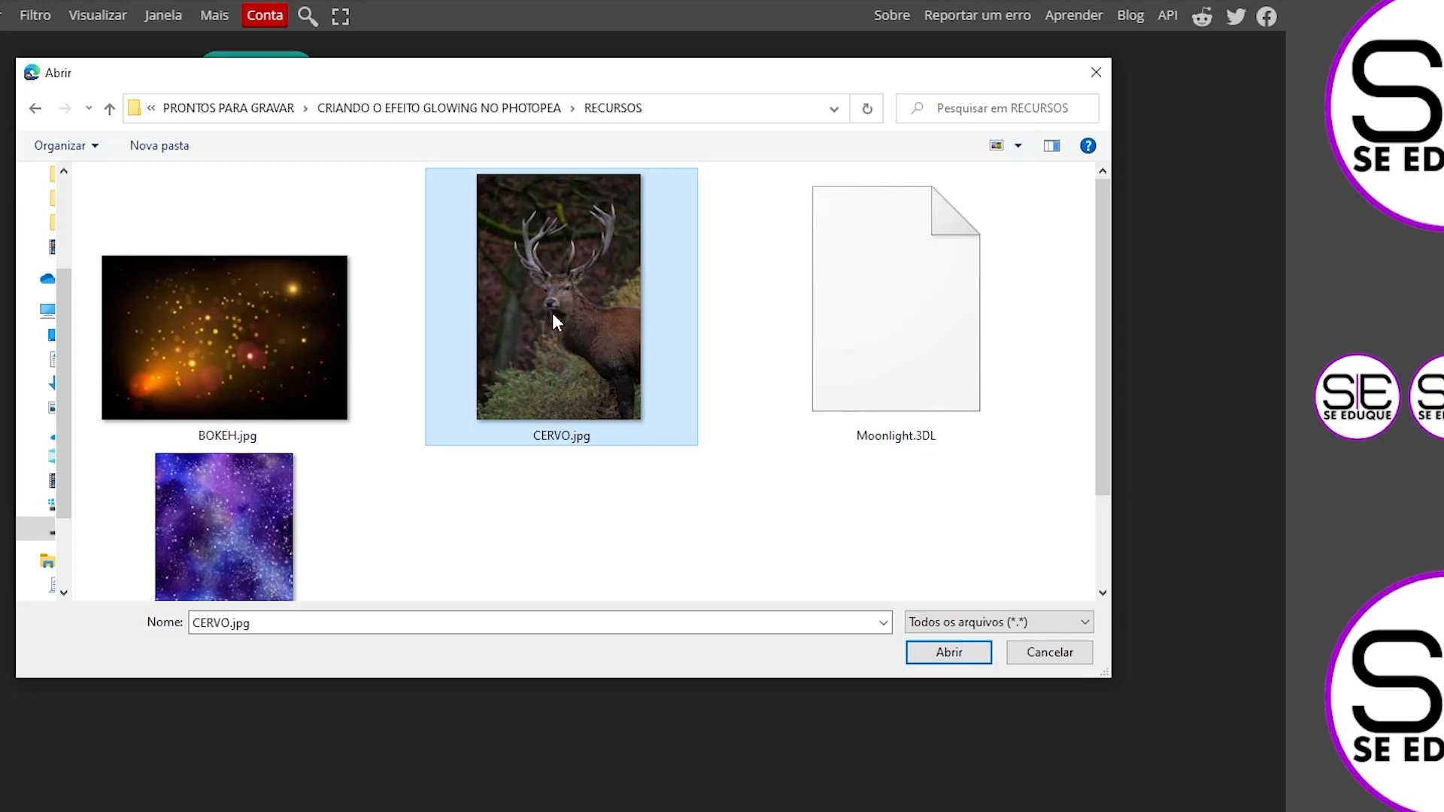
{"action": "left_click", "coordinate": [948, 653]}
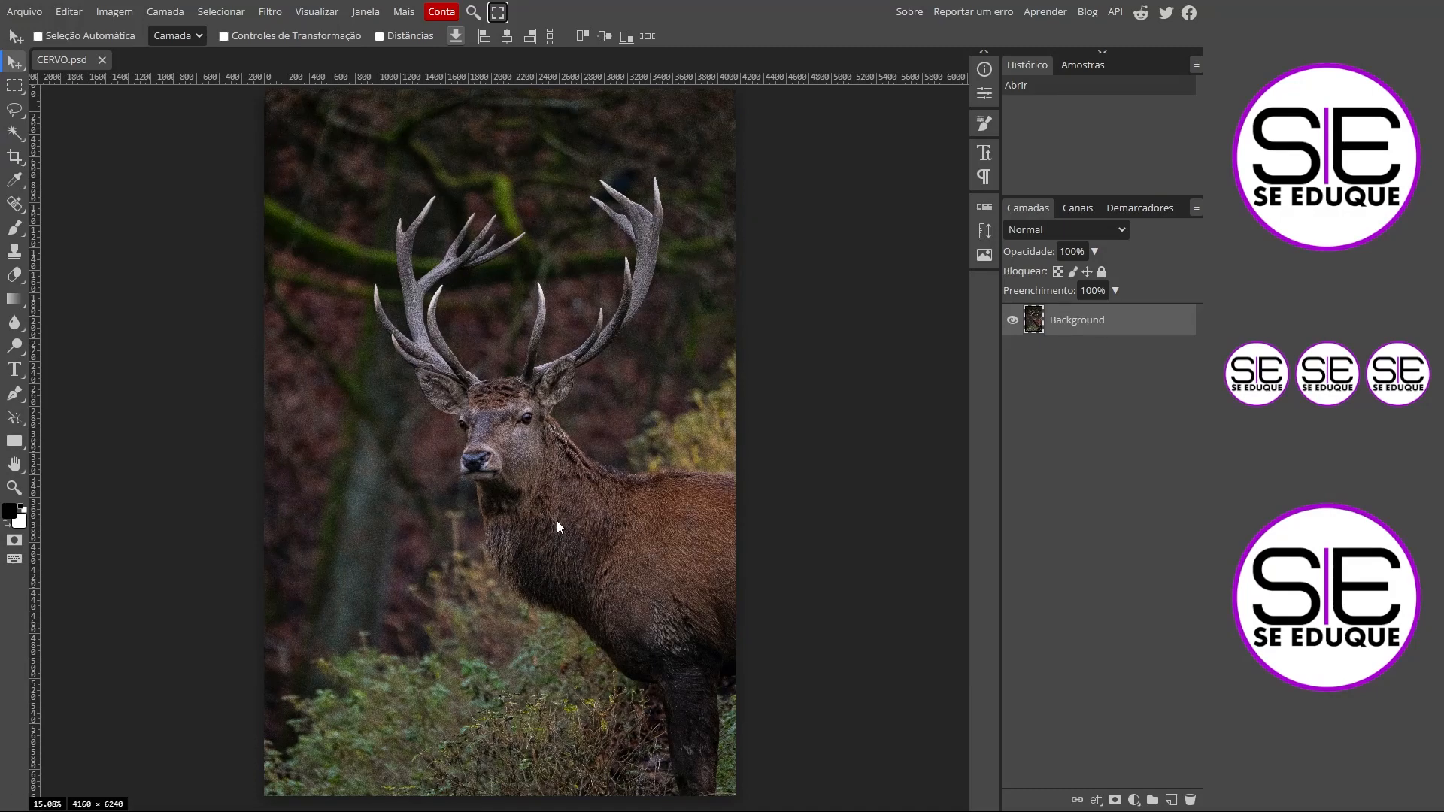
Resize the deer image to 1160 pixels wide by 1740 pixels high, keeping its proportions
{"action": "left_click", "coordinate": [115, 11]}
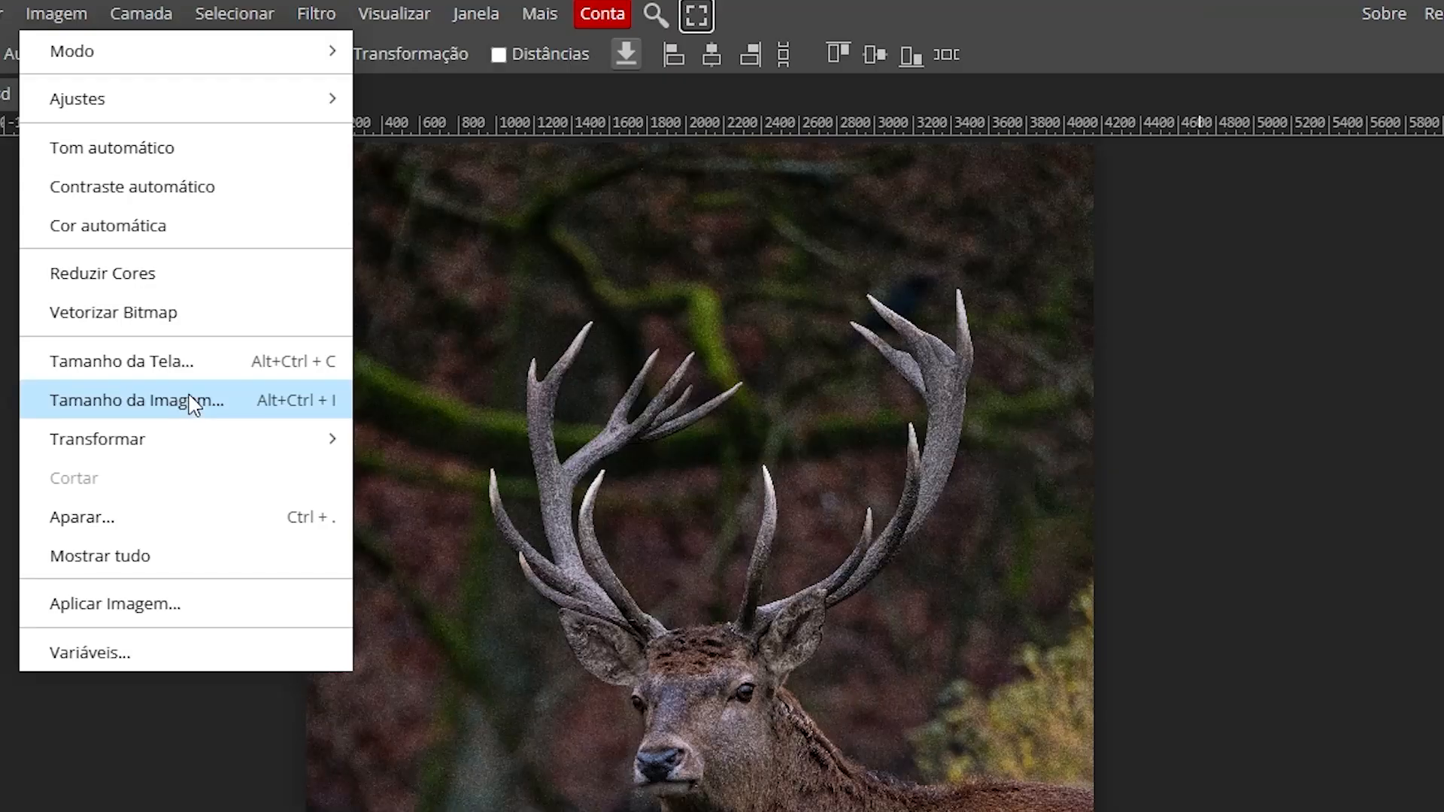
{"action": "left_click", "coordinate": [191, 401]}
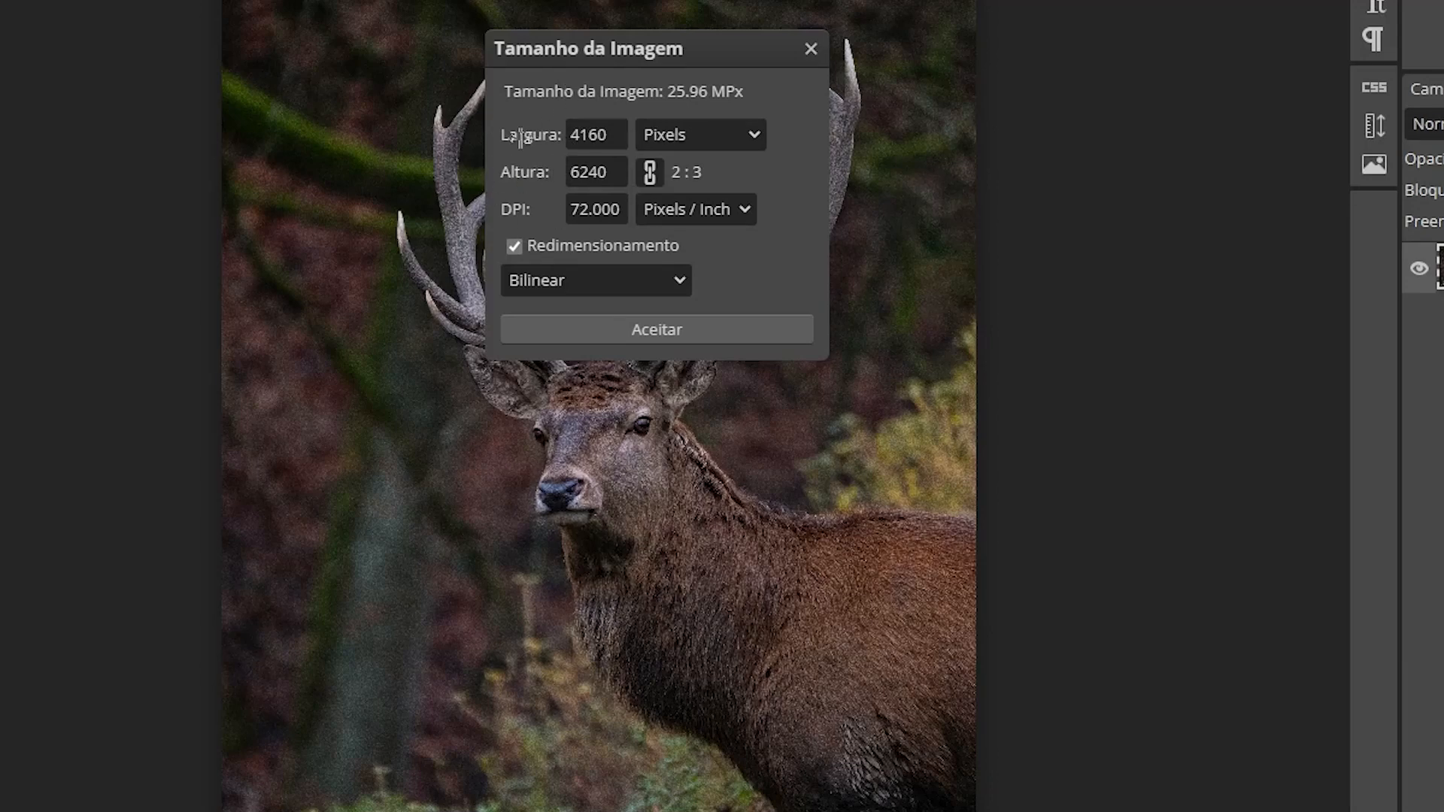
{"action": "left_click", "coordinate": [653, 174]}
{"action": "left_click", "coordinate": [611, 174]}
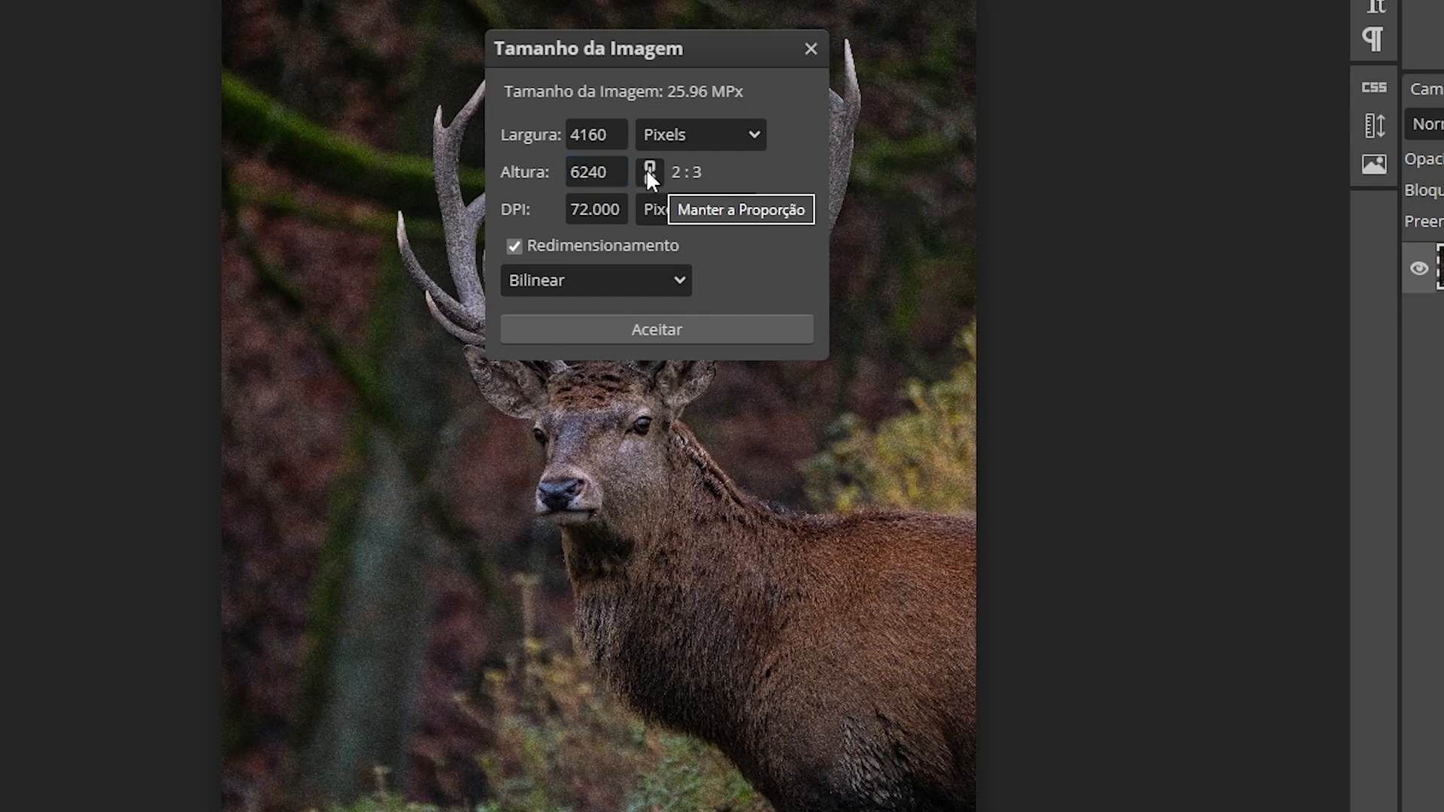
{"action": "left_click", "coordinate": [581, 136]}
{"action": "double_click", "coordinate": [580, 134]}
{"action": "left_click", "coordinate": [582, 135]}
{"action": "left_click_drag", "start_coordinate": [583, 135], "coordinate": [556, 135]}
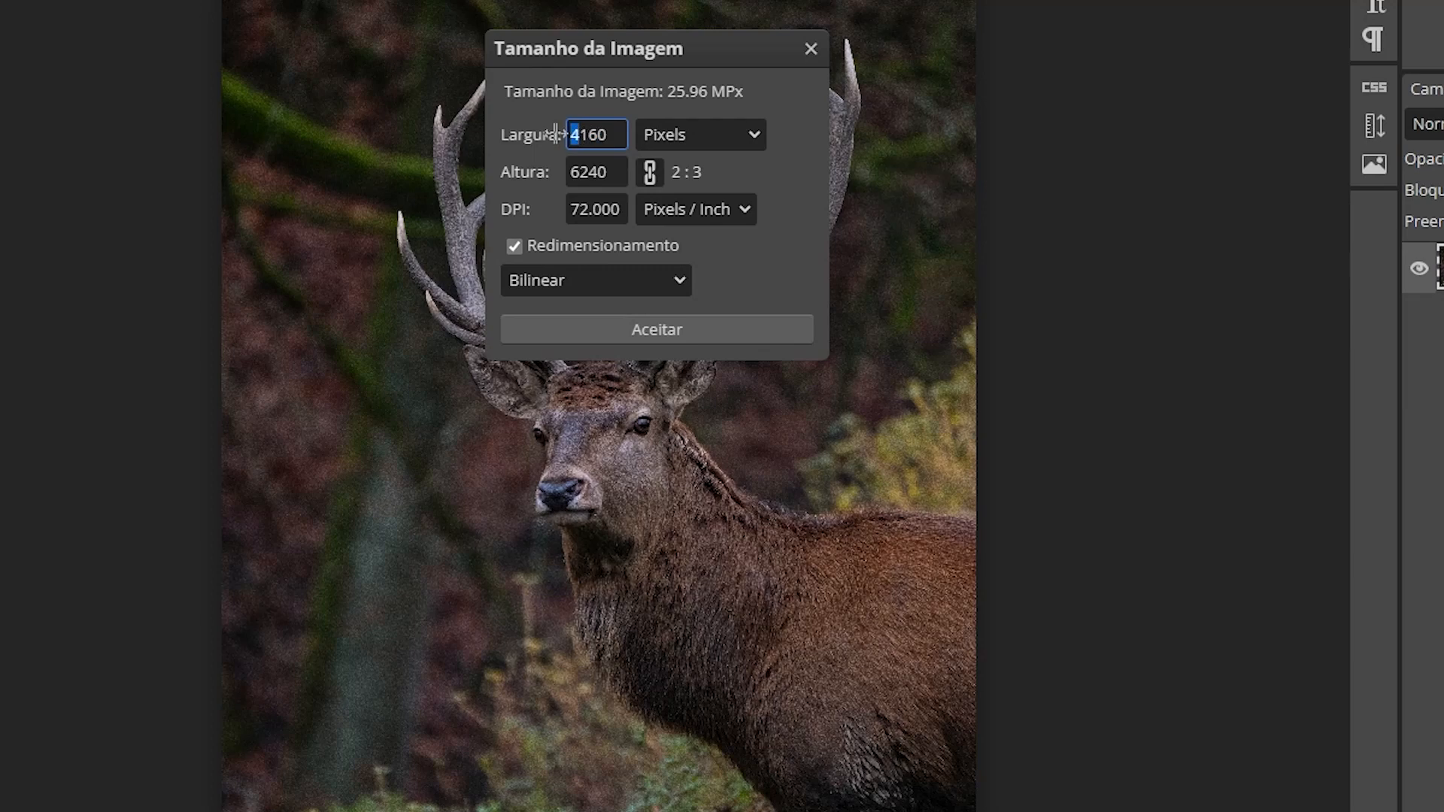
{"action": "type", "text": "1"}
{"action": "left_click", "coordinate": [779, 167]}
{"action": "left_click", "coordinate": [584, 173]}
{"action": "left_click", "coordinate": [548, 142]}
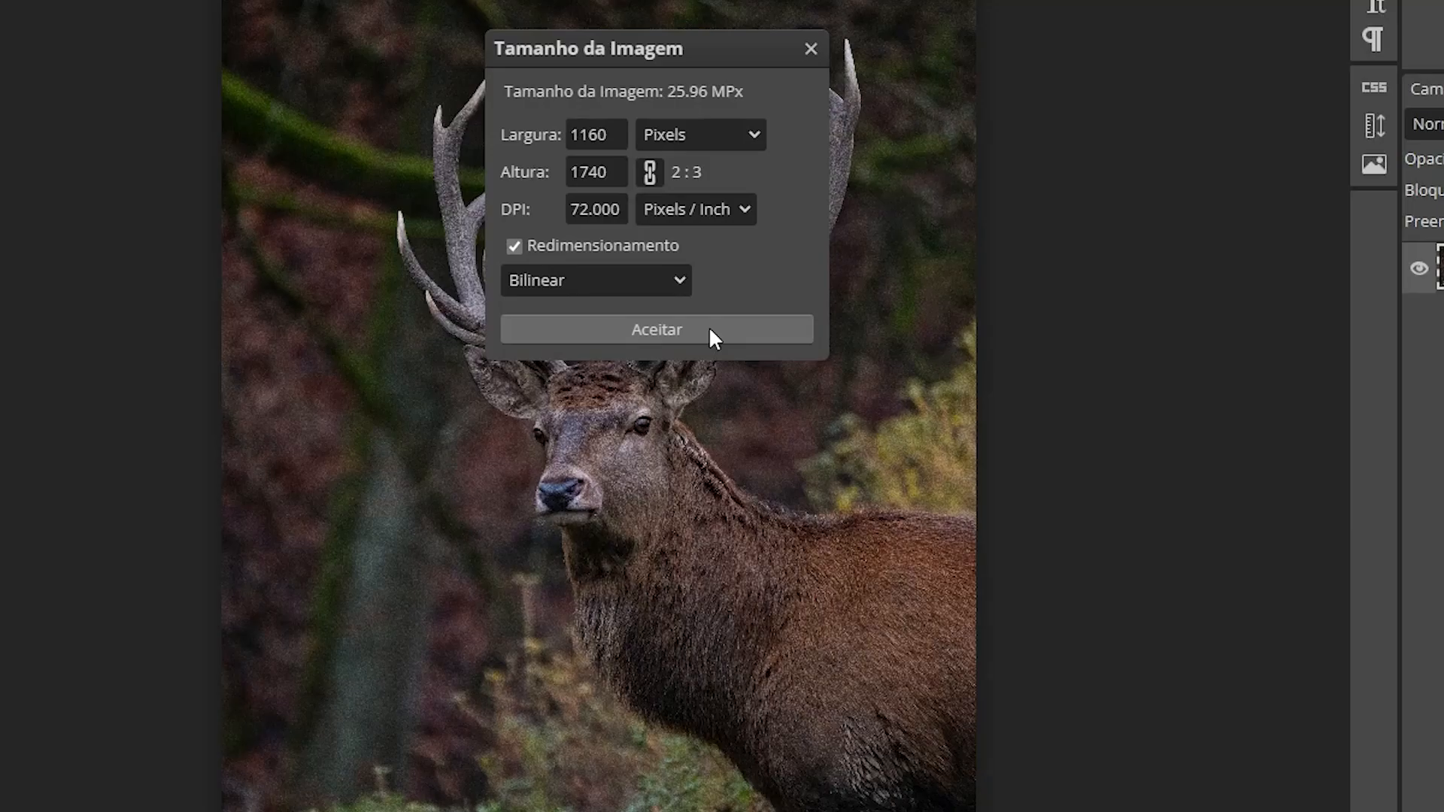
{"action": "left_click", "coordinate": [710, 334]}
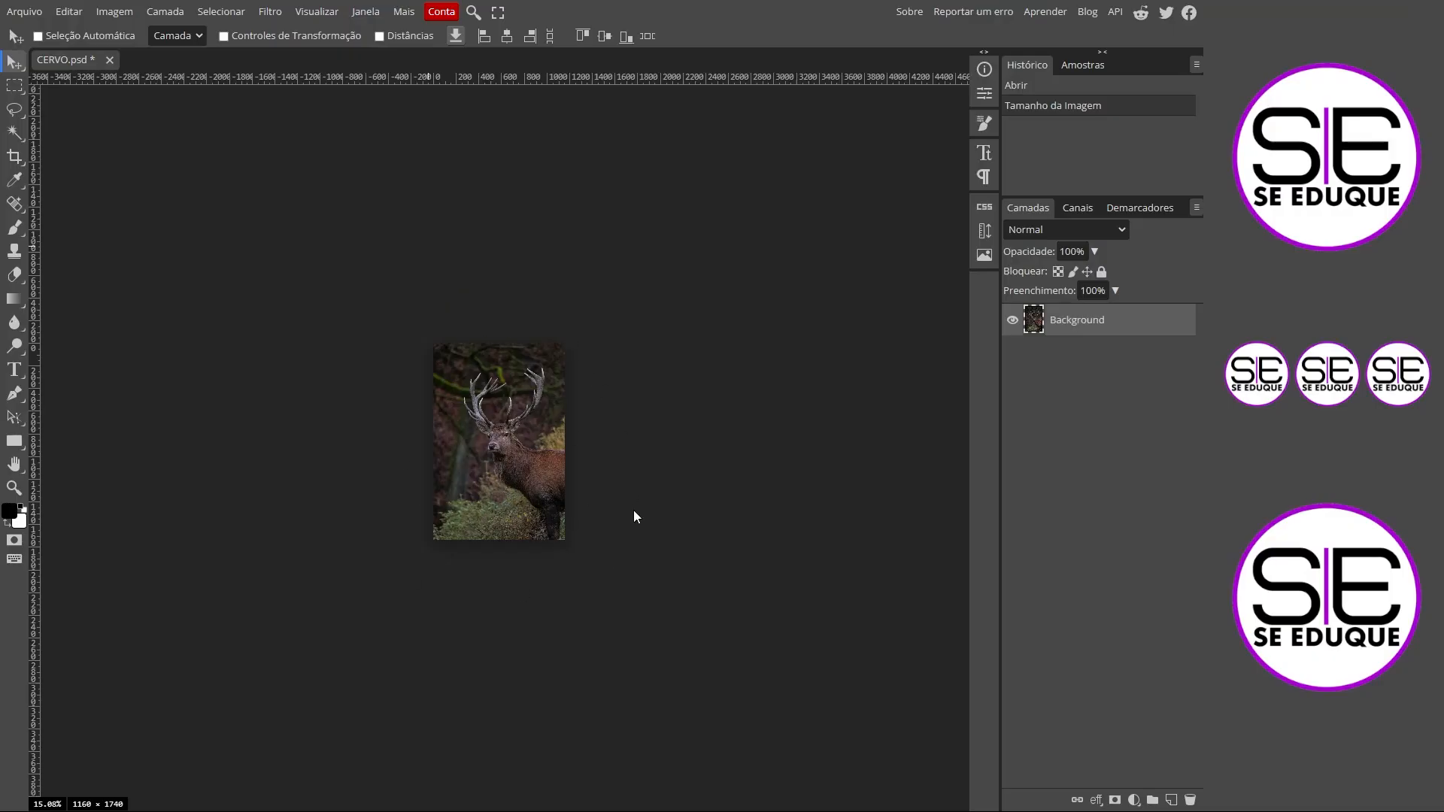
{"action": "key", "text": "space"}
{"action": "key", "text": "space"}
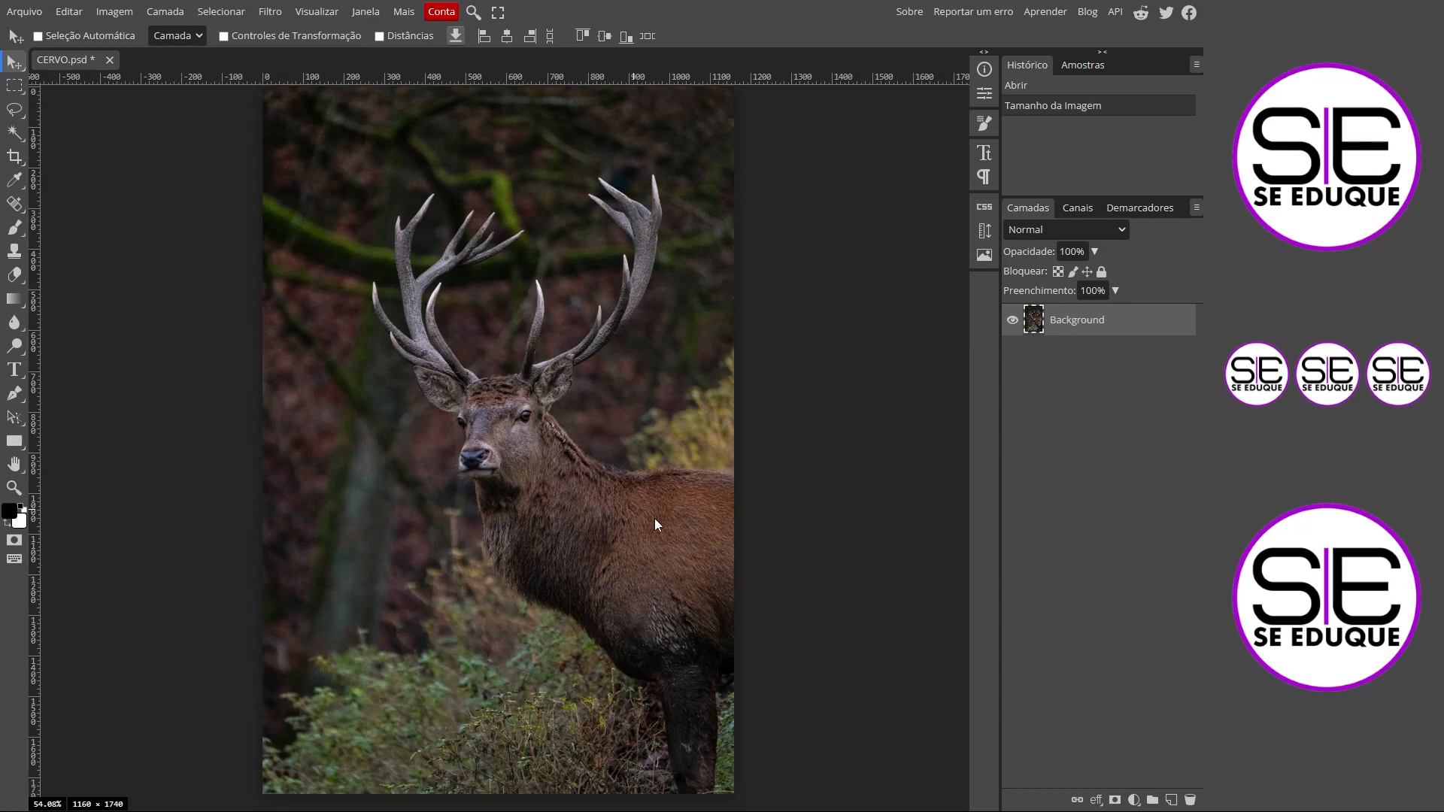
Rename the Background layer to CERVO and duplicate it
{"action": "double_click", "coordinate": [1078, 321]}
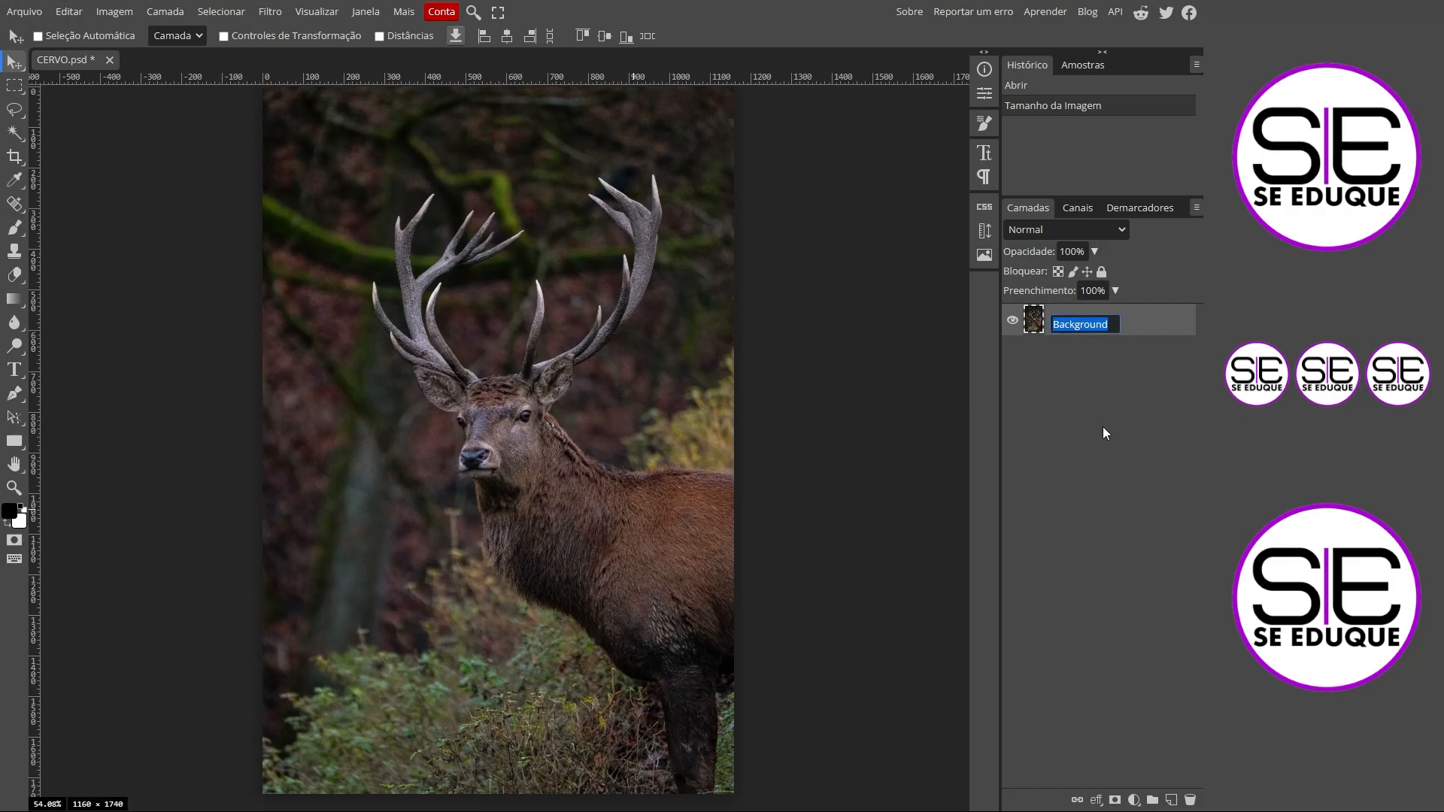
{"action": "type", "text": "CERVO"}
{"action": "key", "text": "Return"}
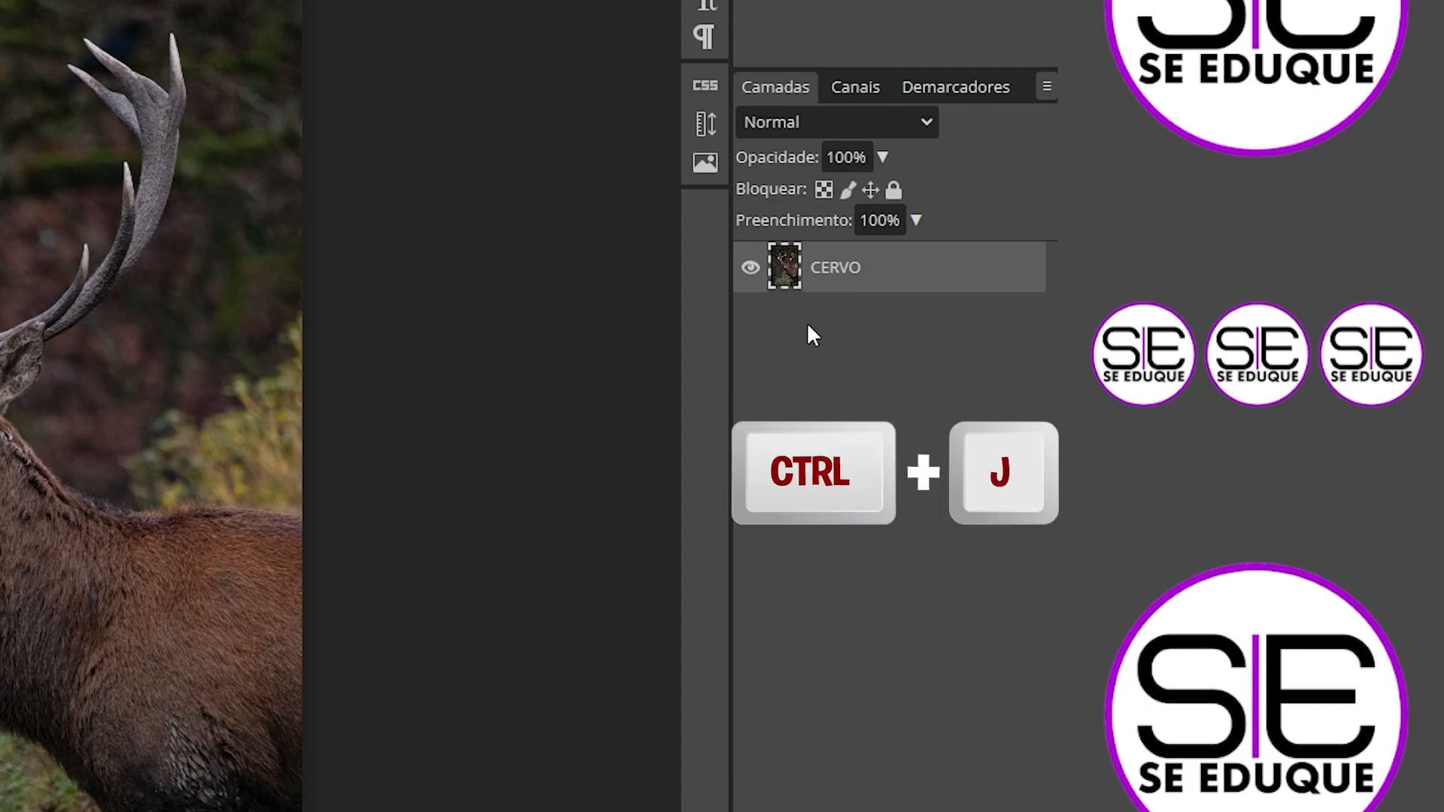
{"action": "key", "text": "ctrl+j"}
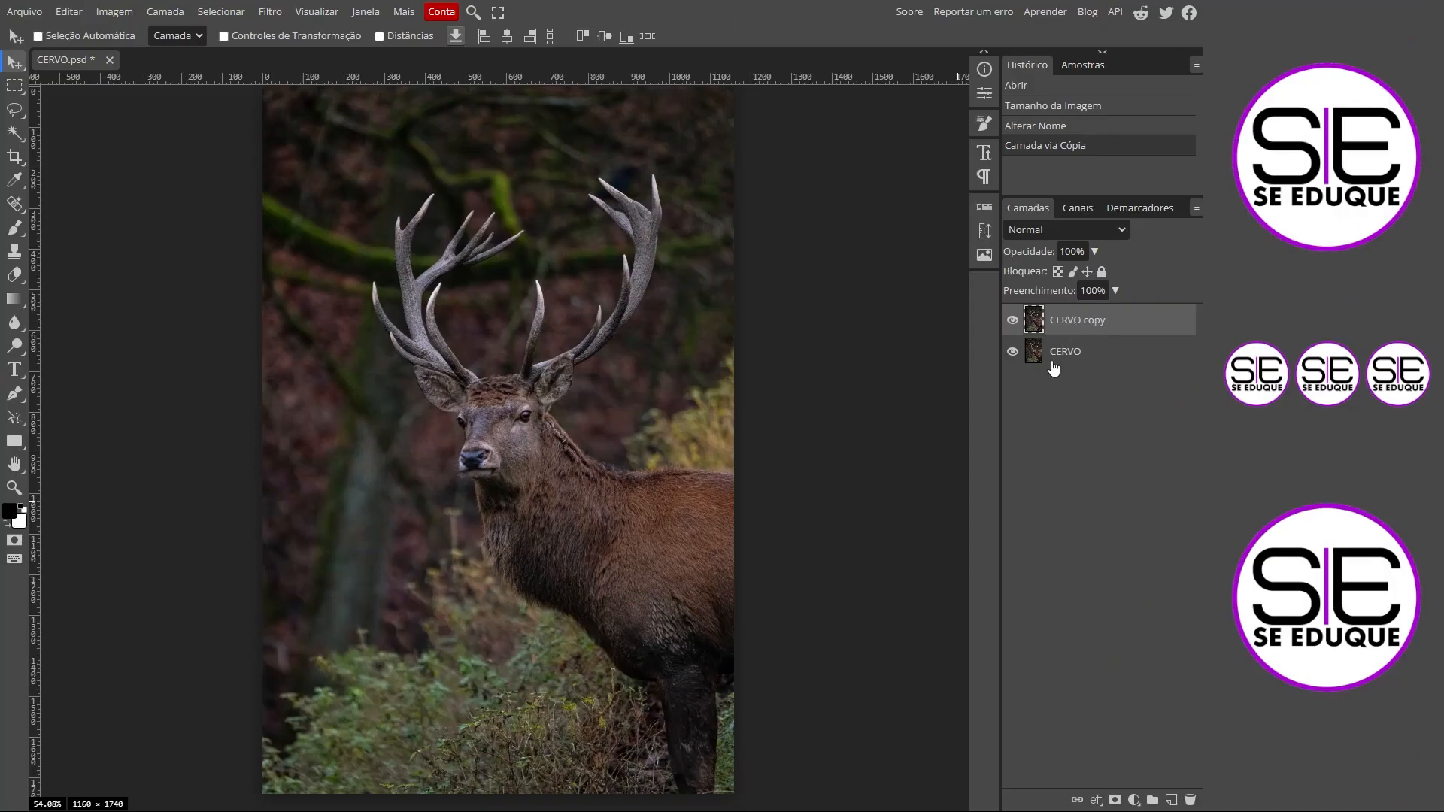
Hide the CERVO copy layer and add a color lookup adjustment layer above CERVO using the Moonlight.3DL LUT
{"action": "left_click", "coordinate": [1013, 320]}
{"action": "left_click", "coordinate": [1053, 352]}
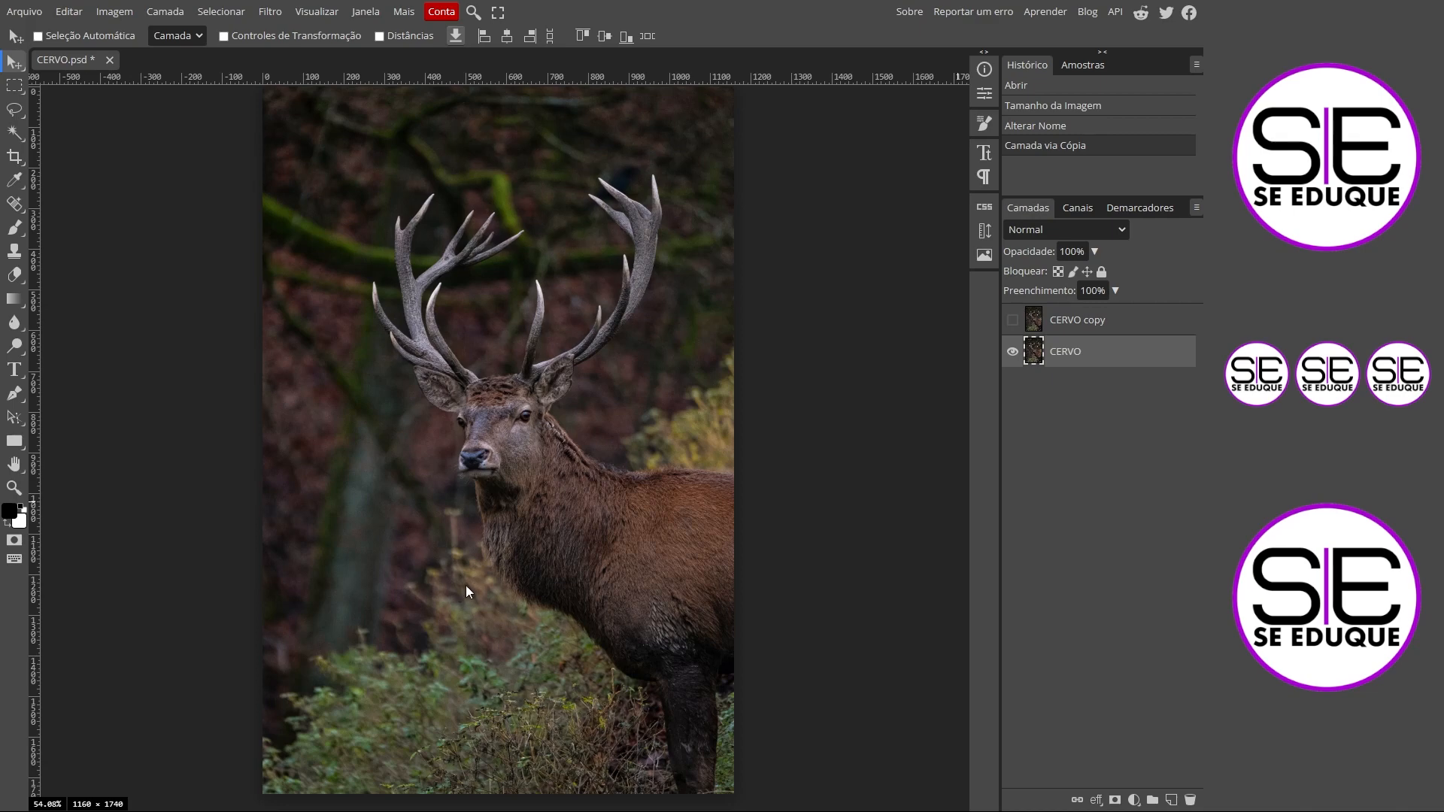
{"action": "left_click", "coordinate": [1135, 801]}
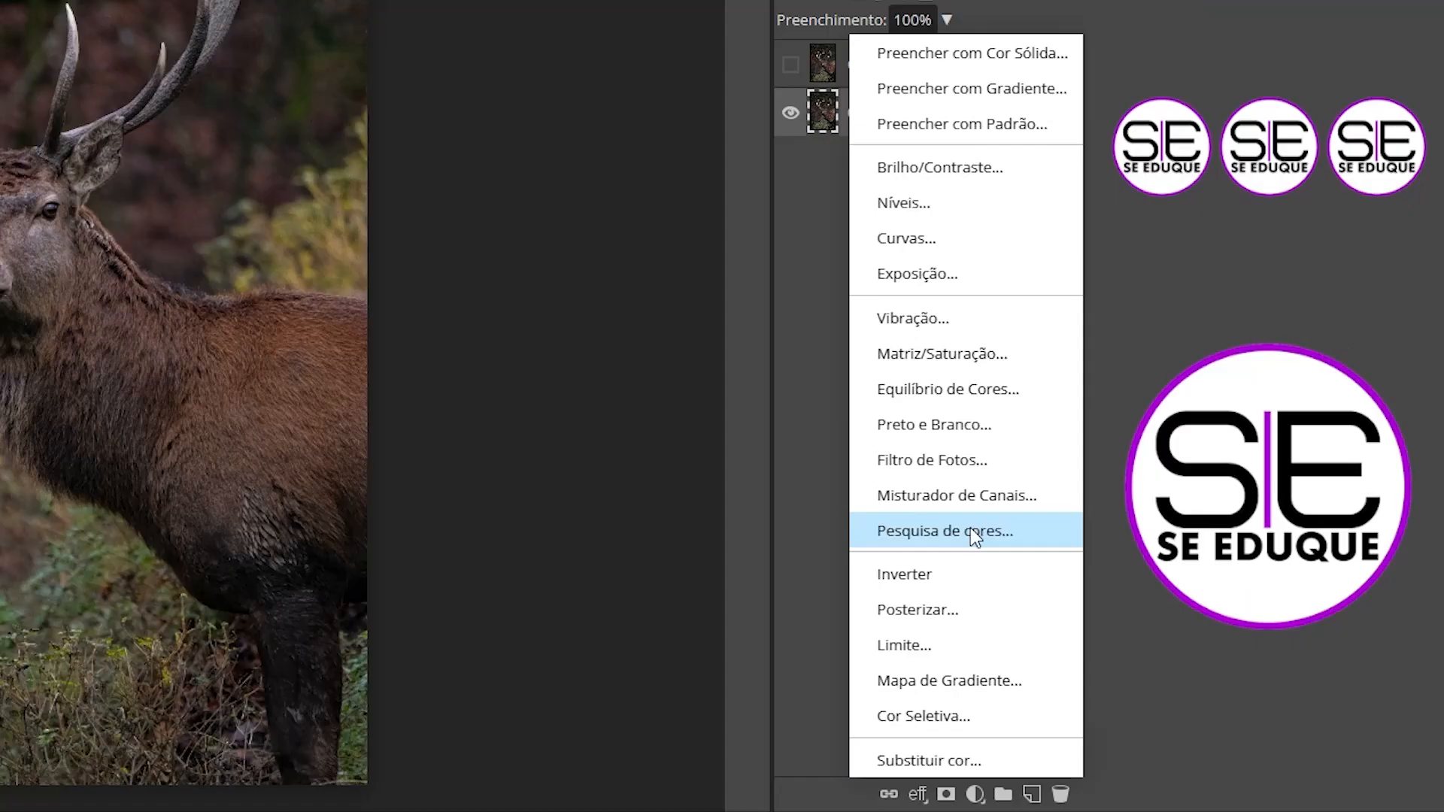
{"action": "left_click", "coordinate": [982, 530]}
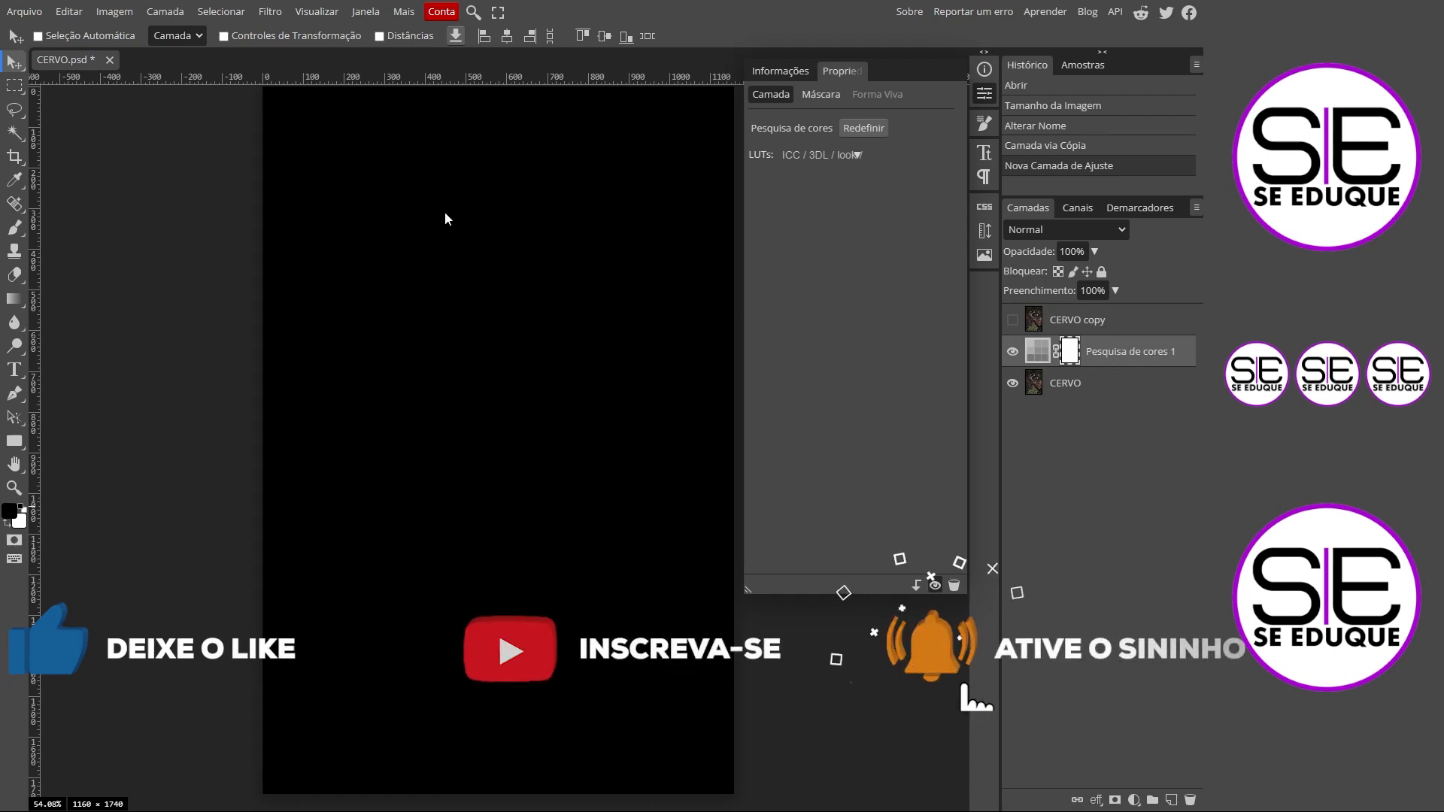
{"action": "left_click", "coordinate": [862, 158]}
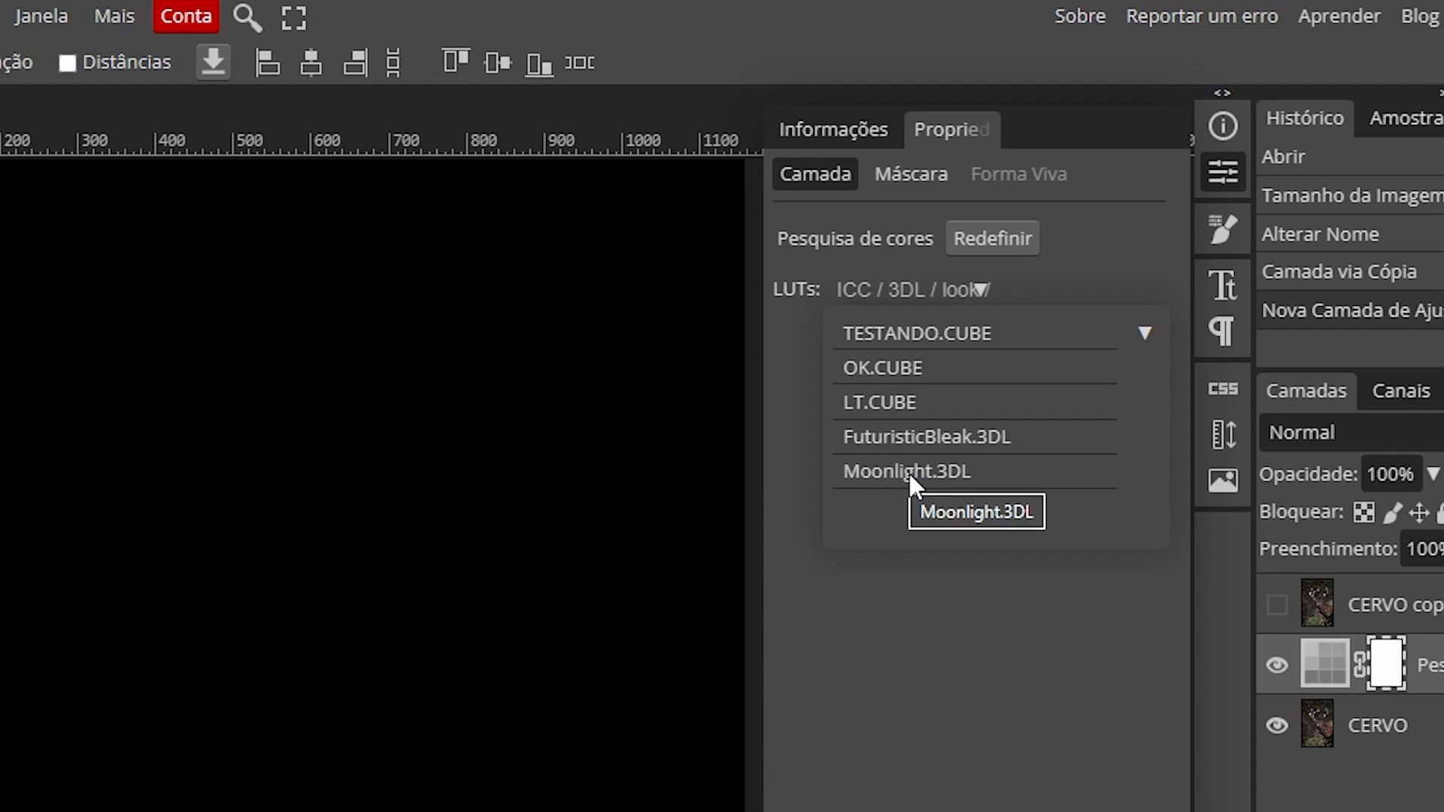
{"action": "left_click", "coordinate": [887, 474]}
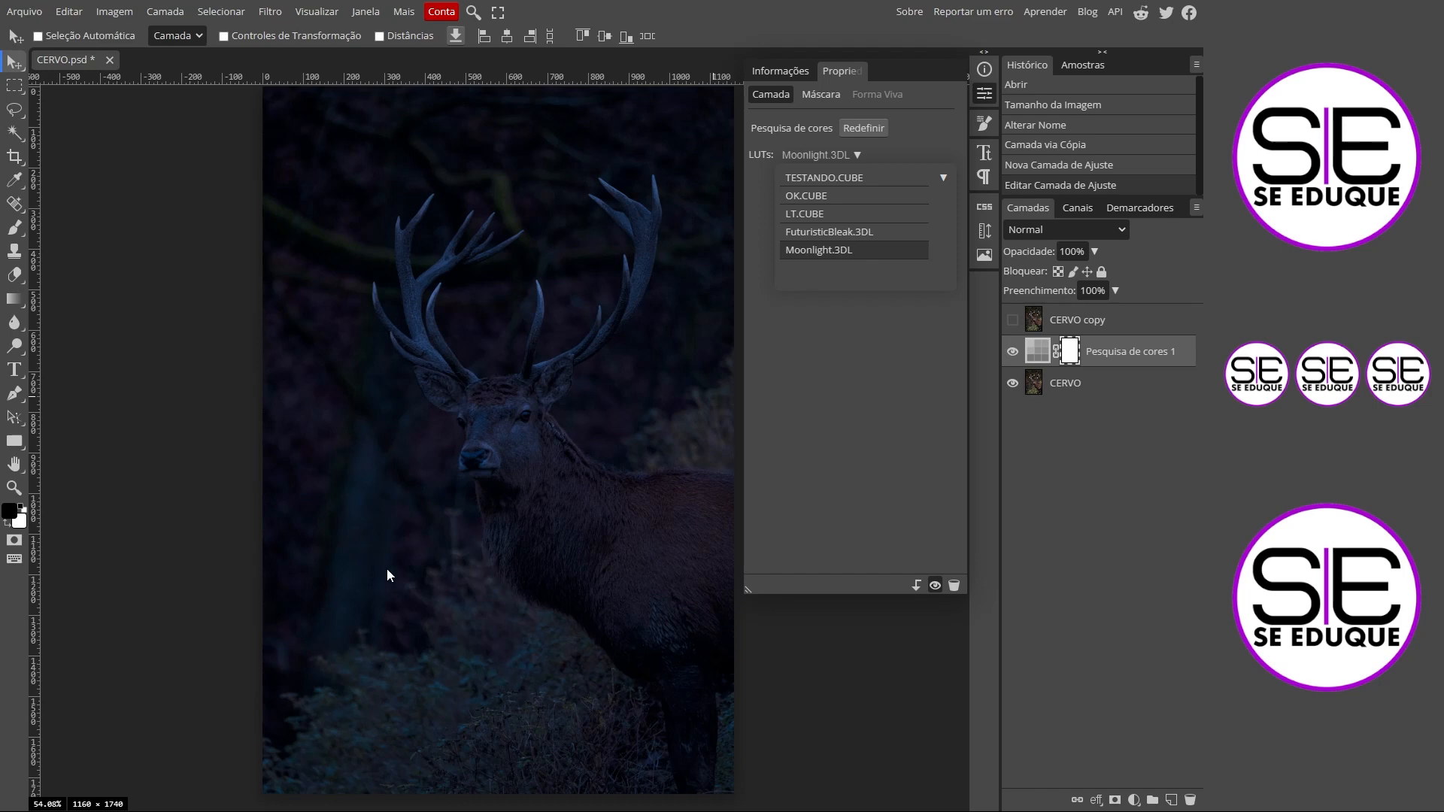
{"action": "left_click", "coordinate": [984, 97]}
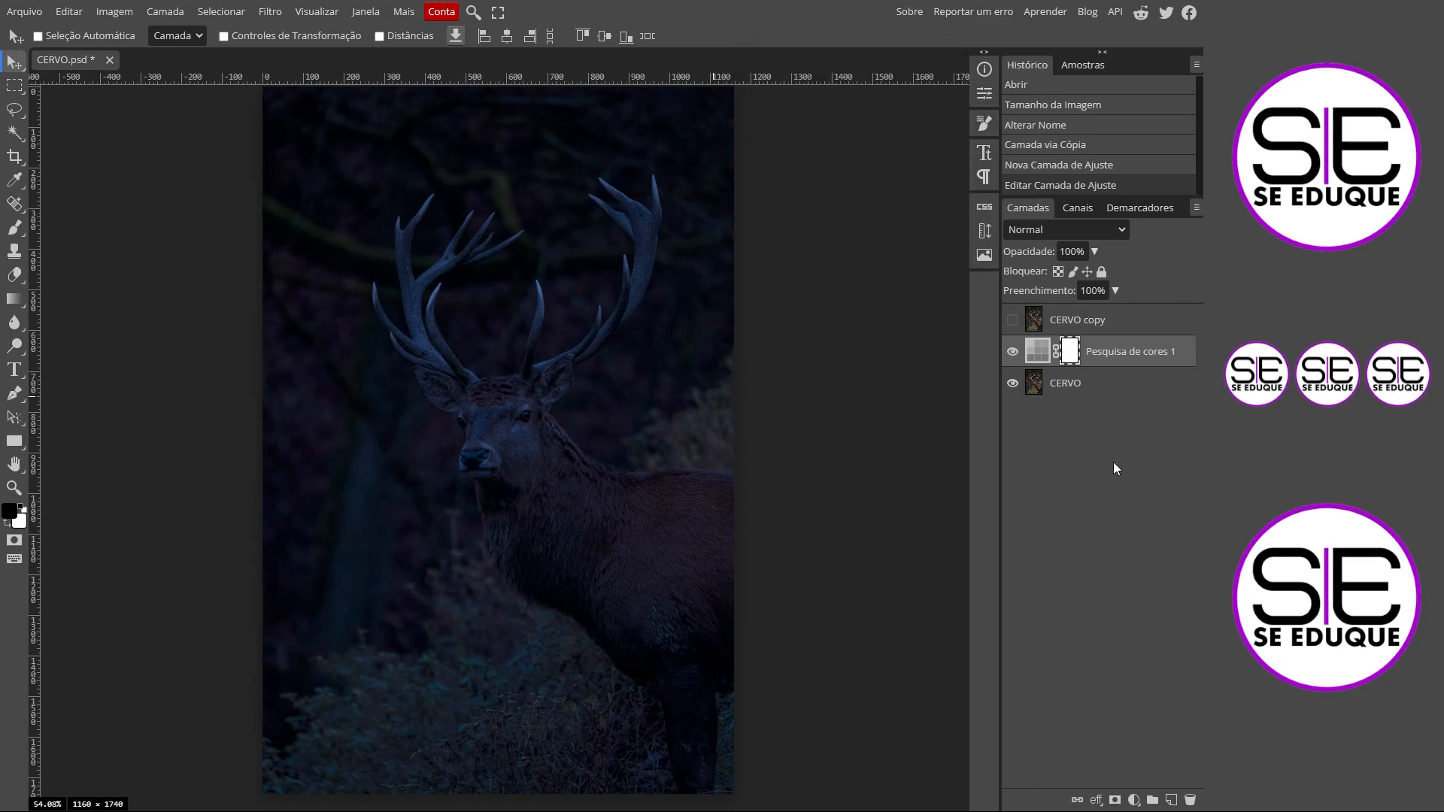
{"action": "left_click", "coordinate": [1013, 353]}
{"action": "left_click", "coordinate": [1014, 352]}
Add a black and white adjustment layer above the color lookup layer and set its opacity to 50%
{"action": "left_click", "coordinate": [1134, 800]}
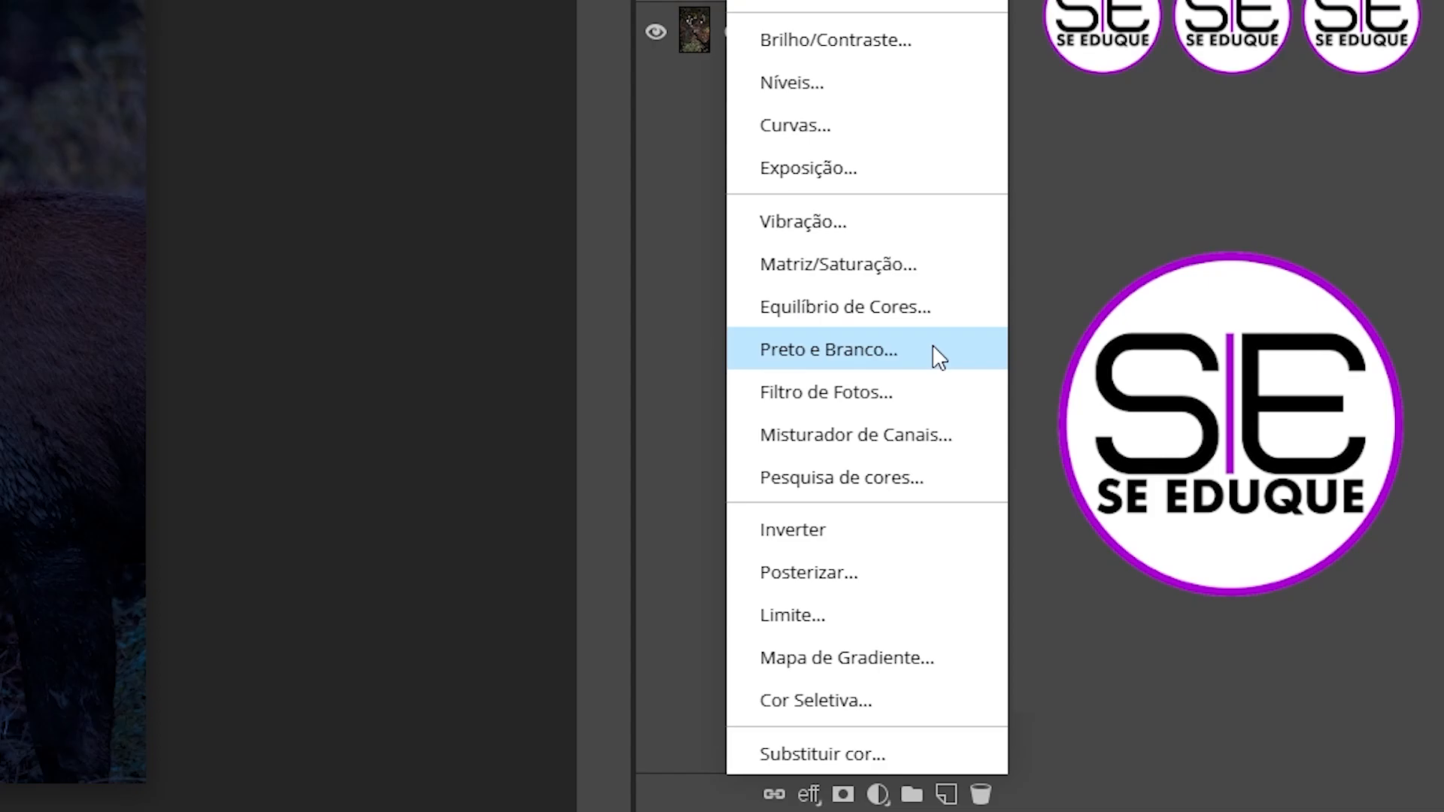
{"action": "left_click", "coordinate": [940, 358]}
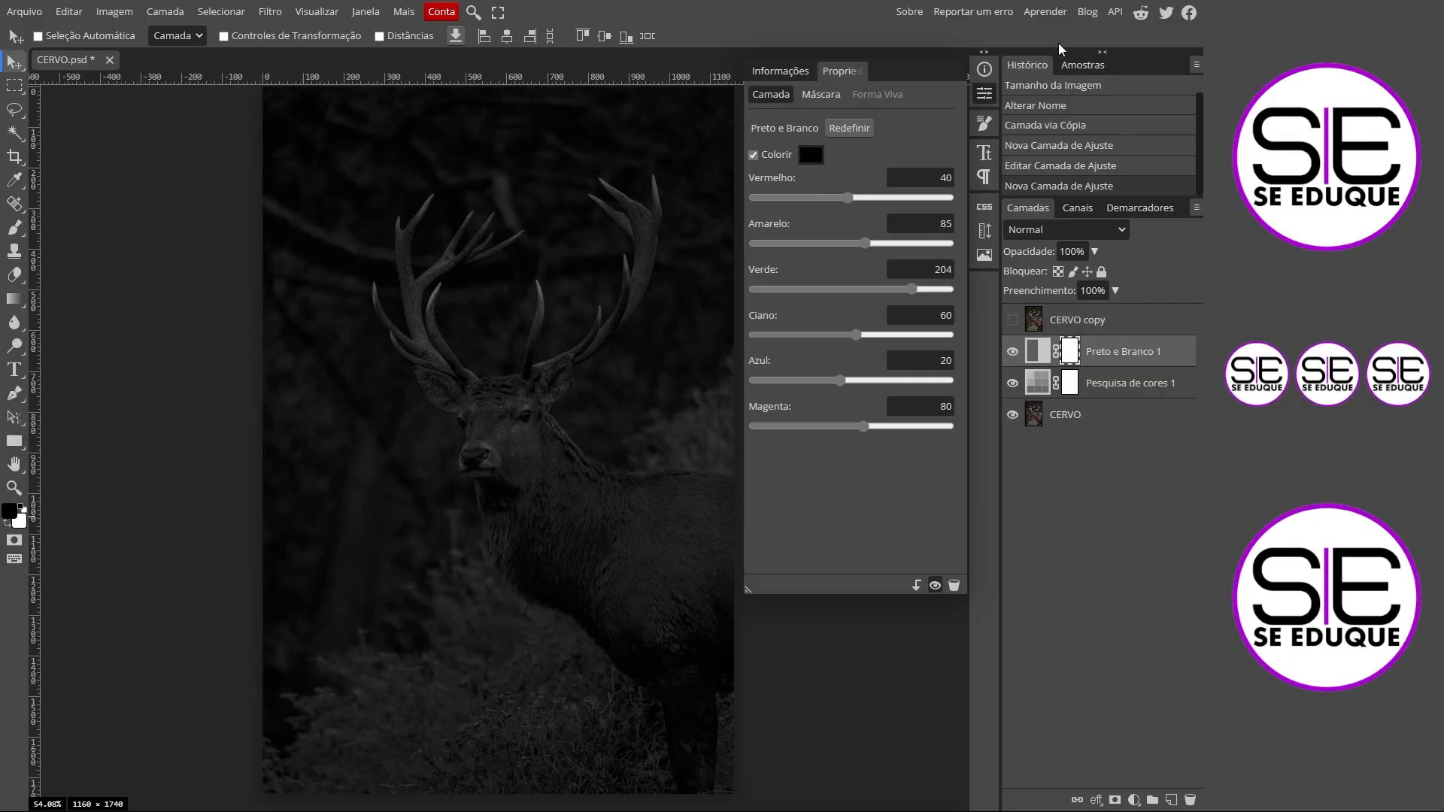
{"action": "left_click", "coordinate": [986, 95]}
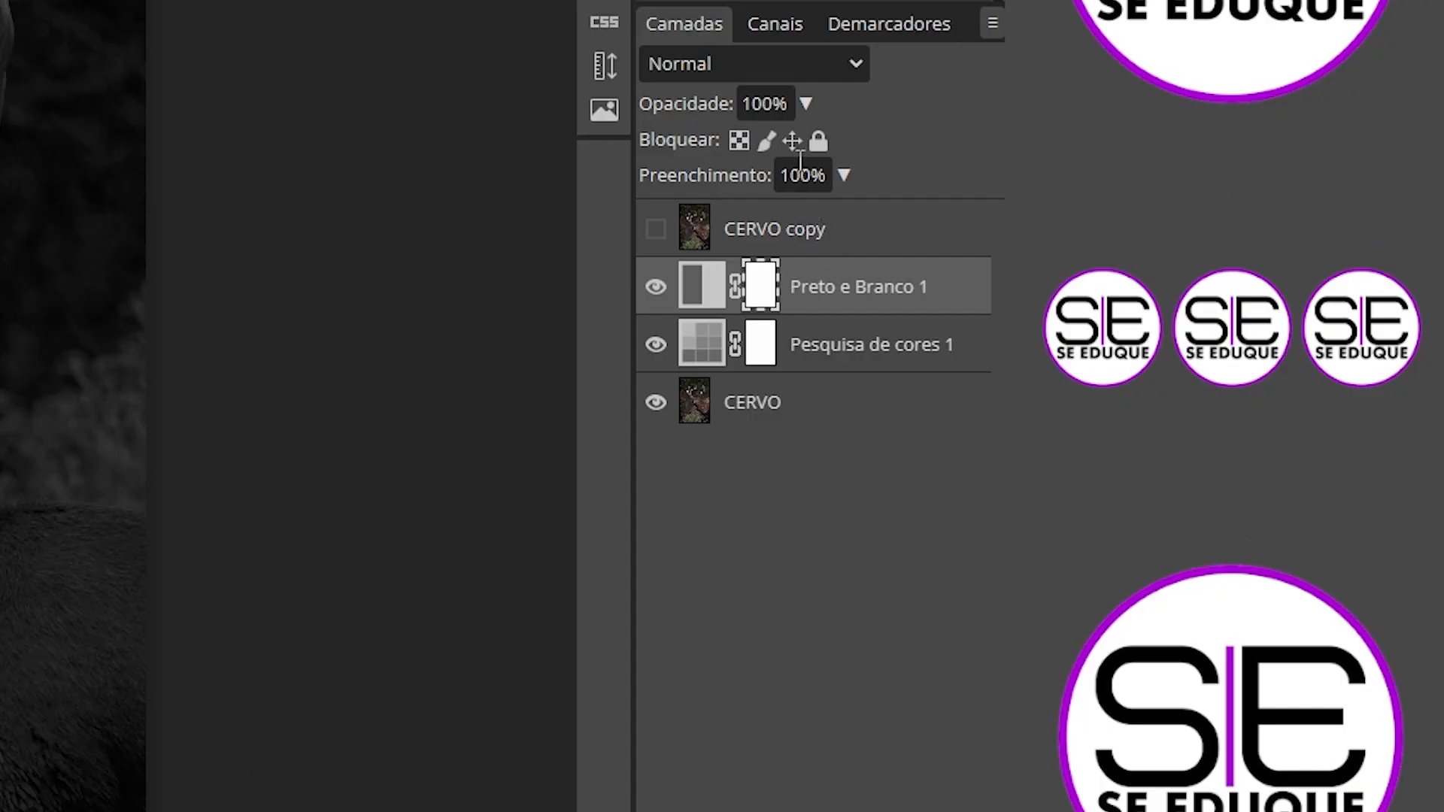
{"action": "left_click", "coordinate": [1095, 251]}
{"action": "left_click_drag", "start_coordinate": [737, 145], "coordinate": [726, 145]}
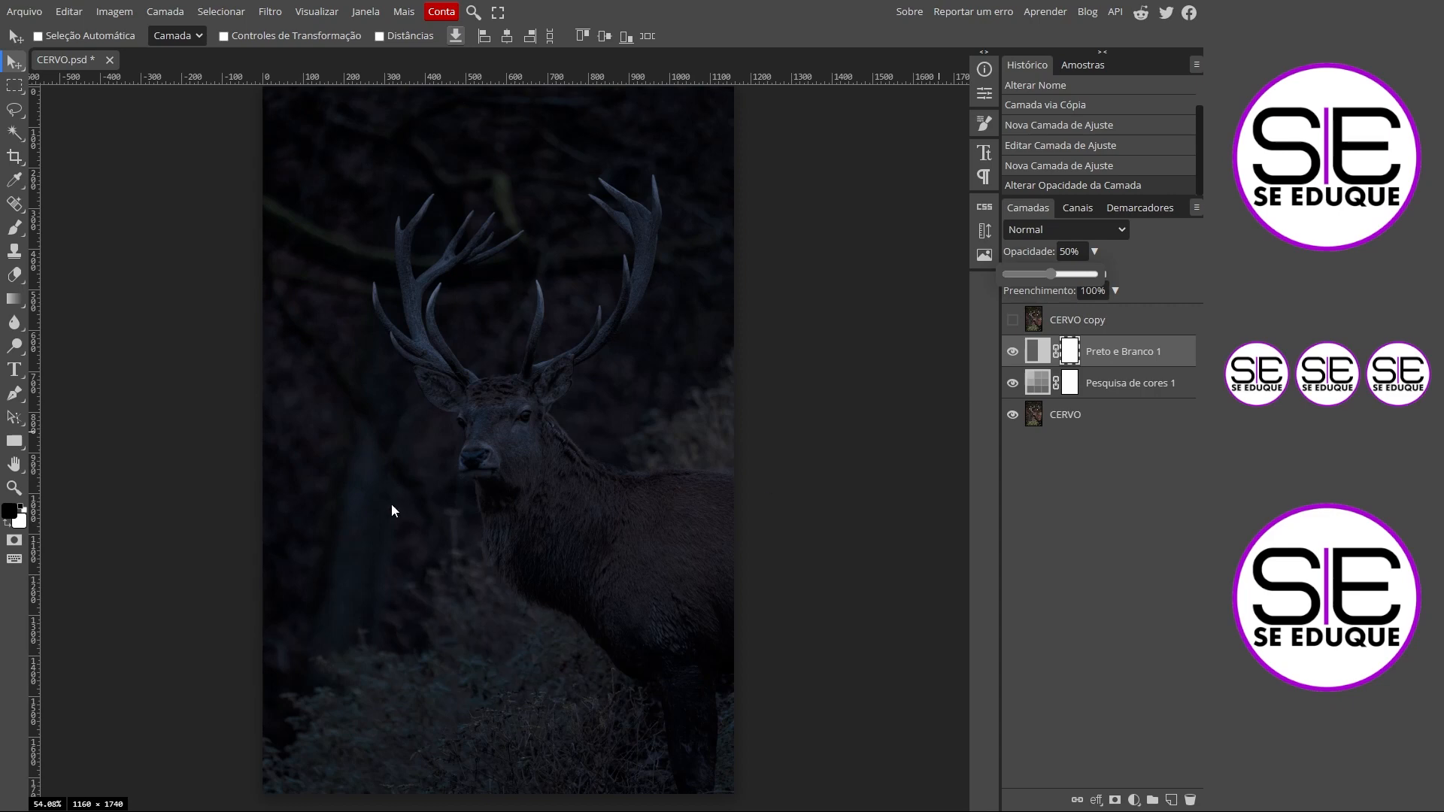
{"action": "left_click", "coordinate": [1013, 352]}
{"action": "left_click", "coordinate": [1013, 352]}
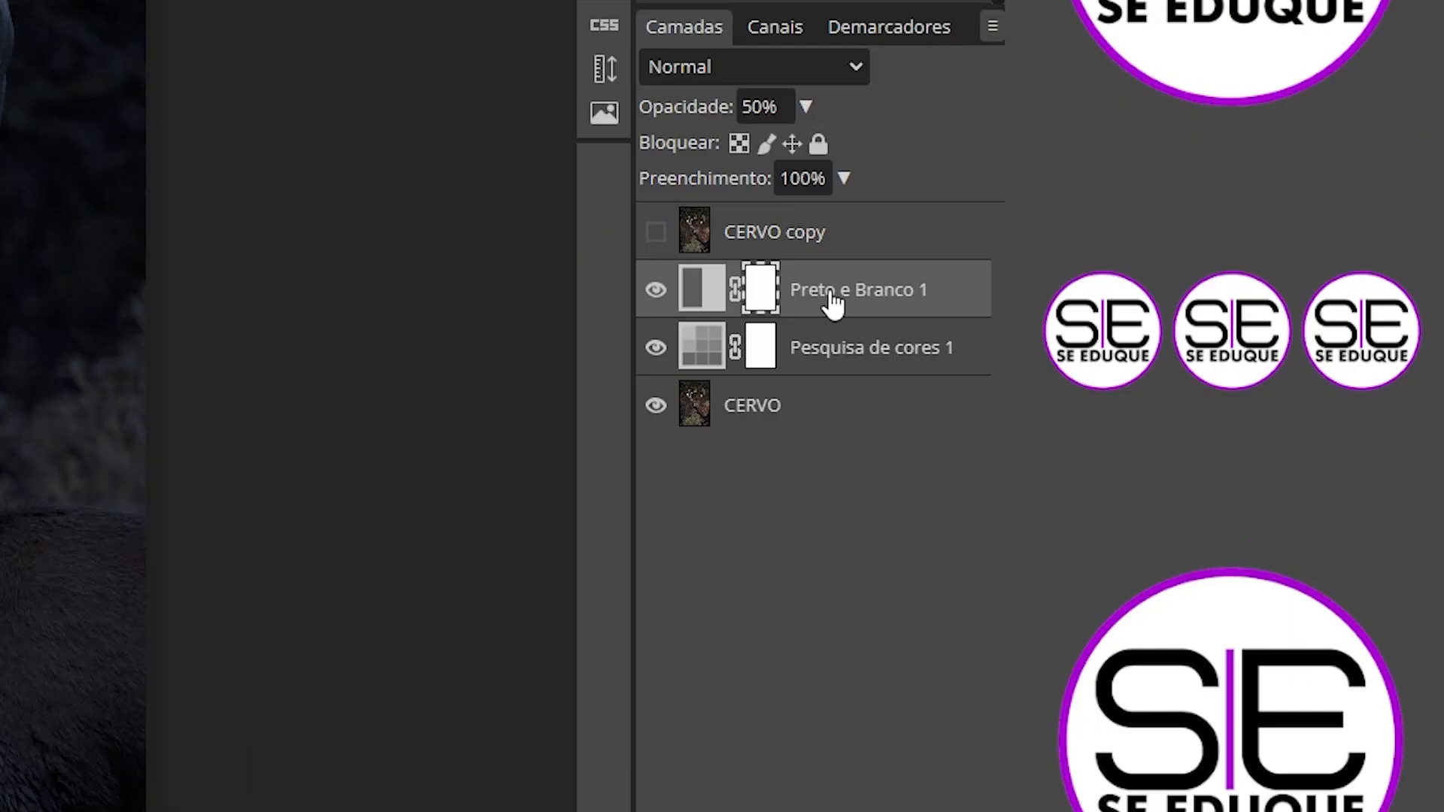
Group the CERVO layer with its two adjustment layers and name the group FUNDO
{"action": "left_click", "coordinate": [759, 409]}
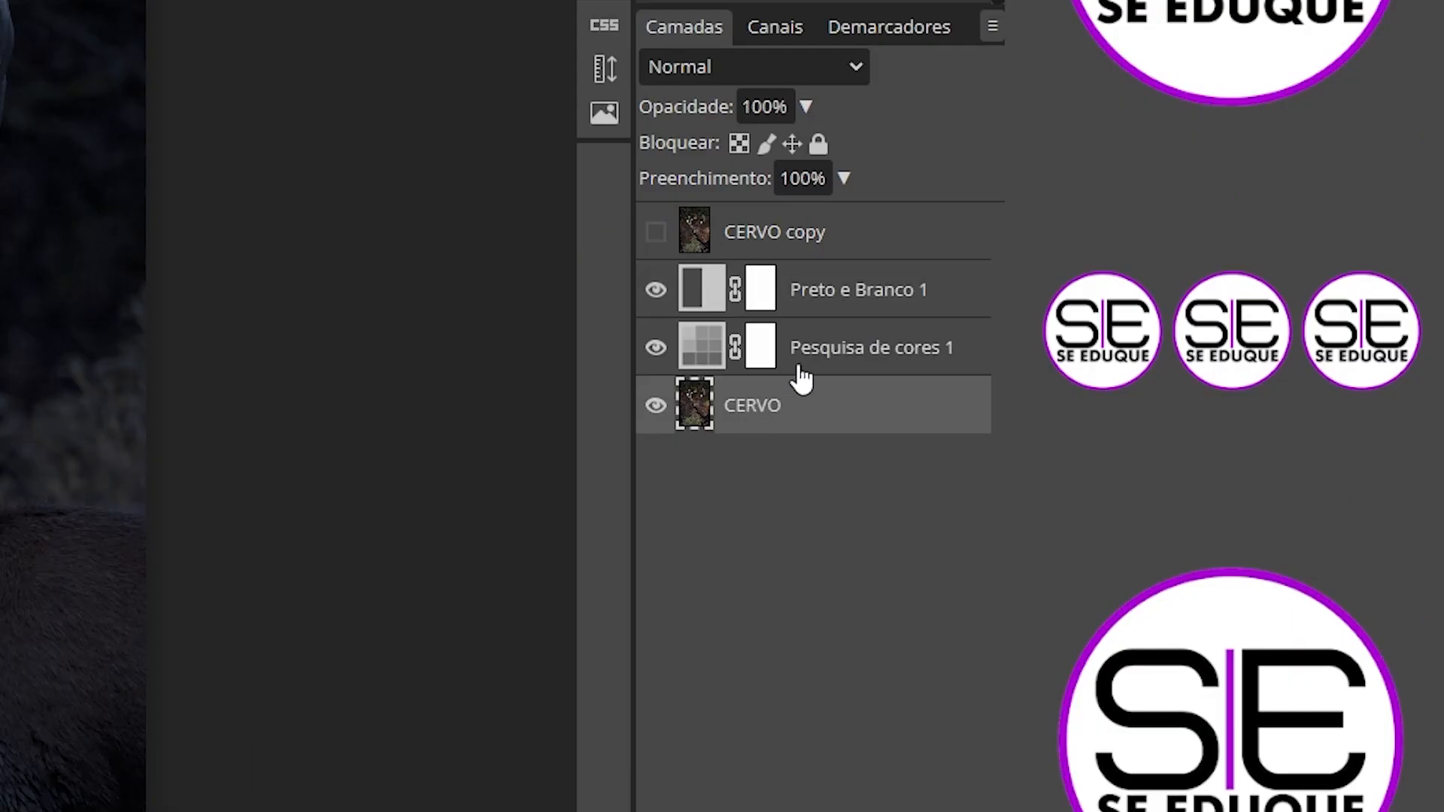
{"action": "left_click", "coordinate": [819, 303], "text": "shift"}
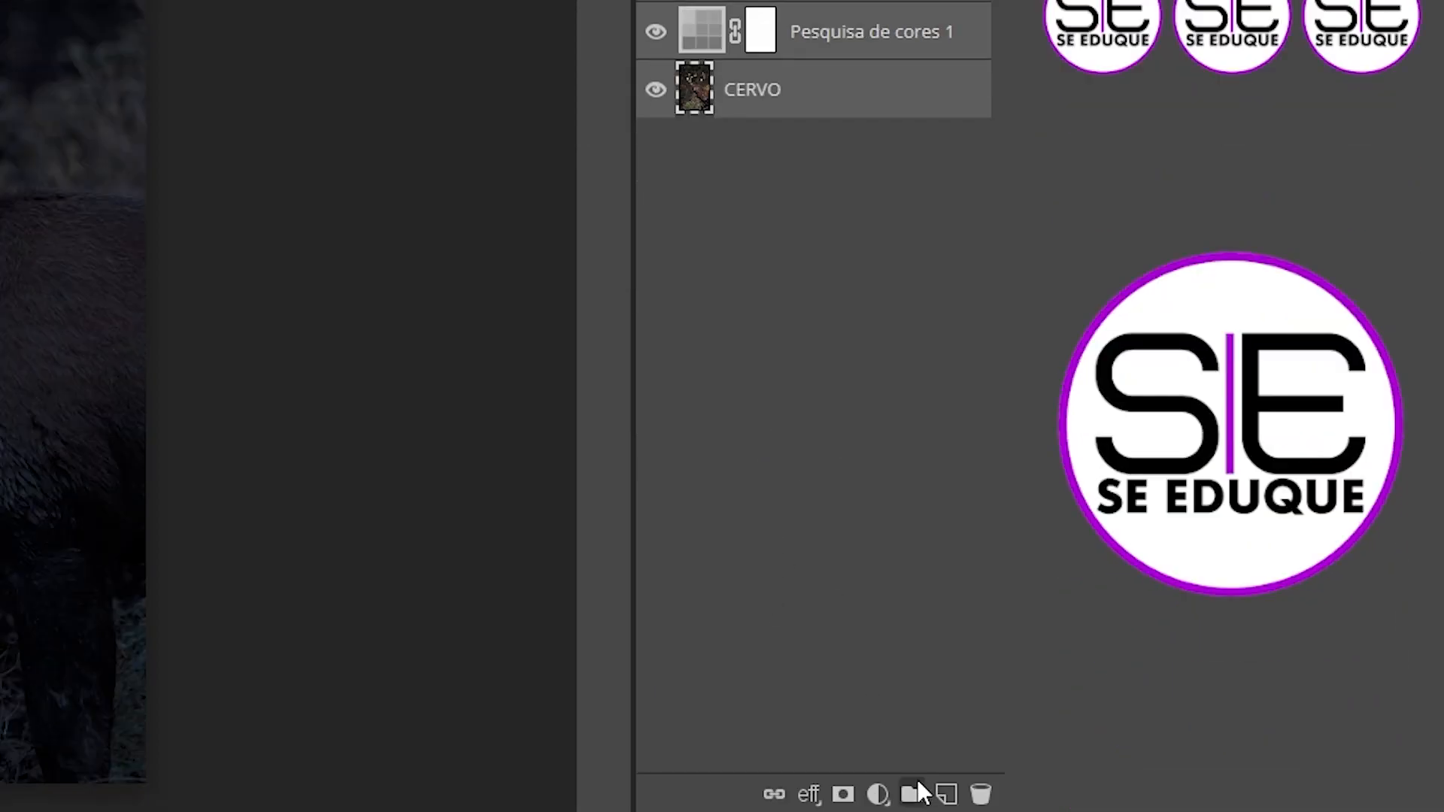
{"action": "left_click", "coordinate": [916, 790]}
{"action": "type", "text": "FUNDO"}
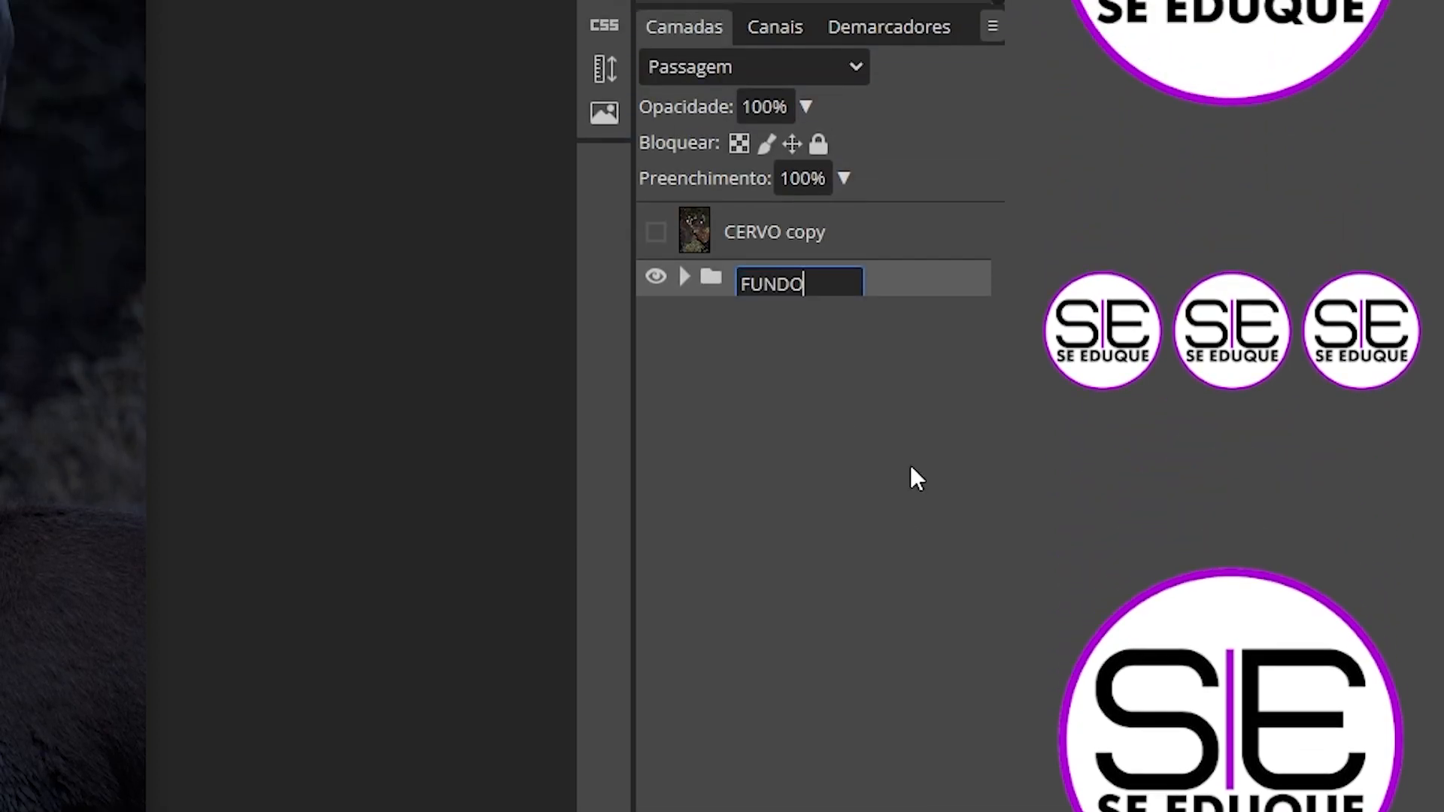
{"action": "key", "text": "Return"}
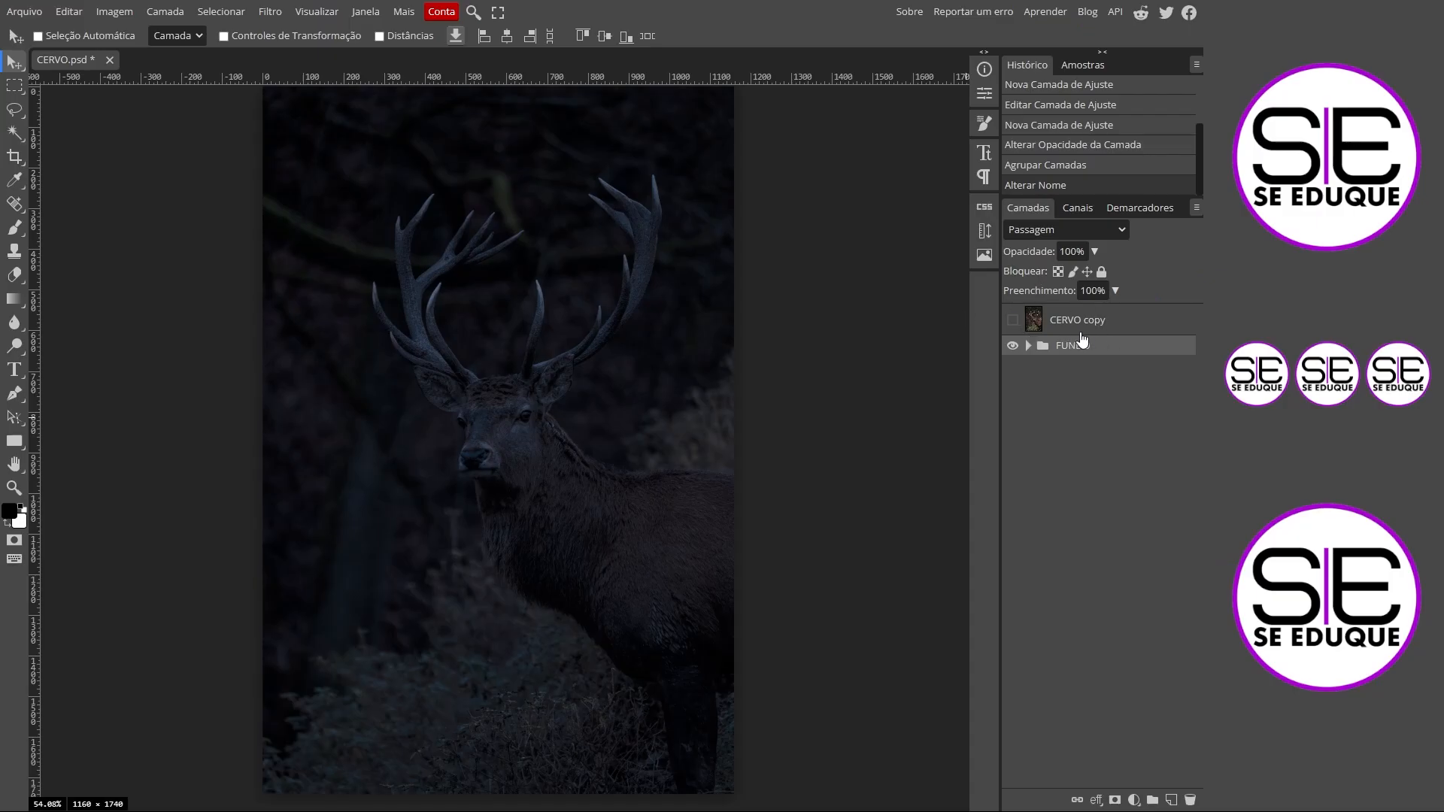
Make the CERVO copy layer visible and apply Remove BG to isolate the deer with a mask
{"action": "left_click", "coordinate": [1014, 321]}
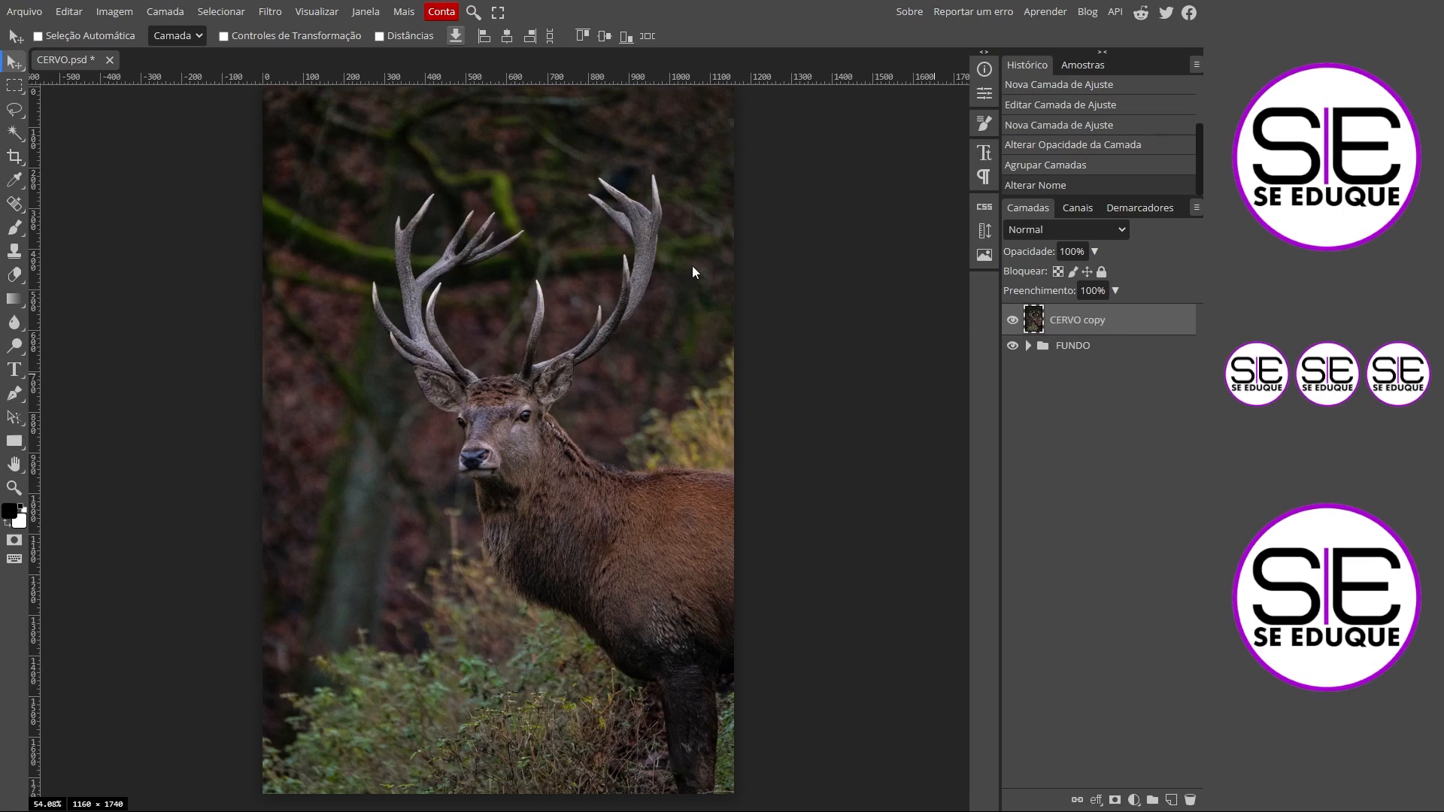
{"action": "left_click", "coordinate": [222, 16]}
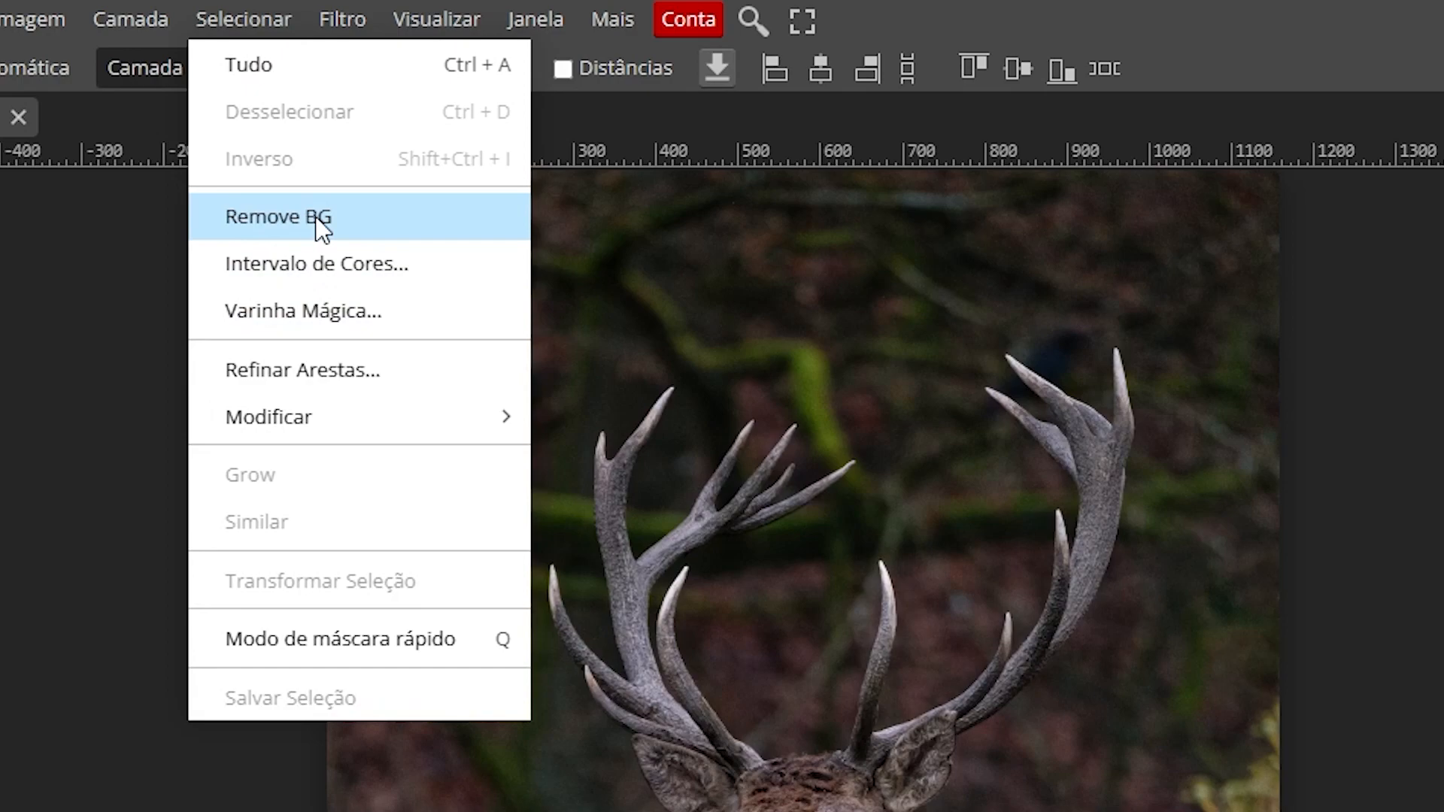
{"action": "left_click", "coordinate": [318, 218]}
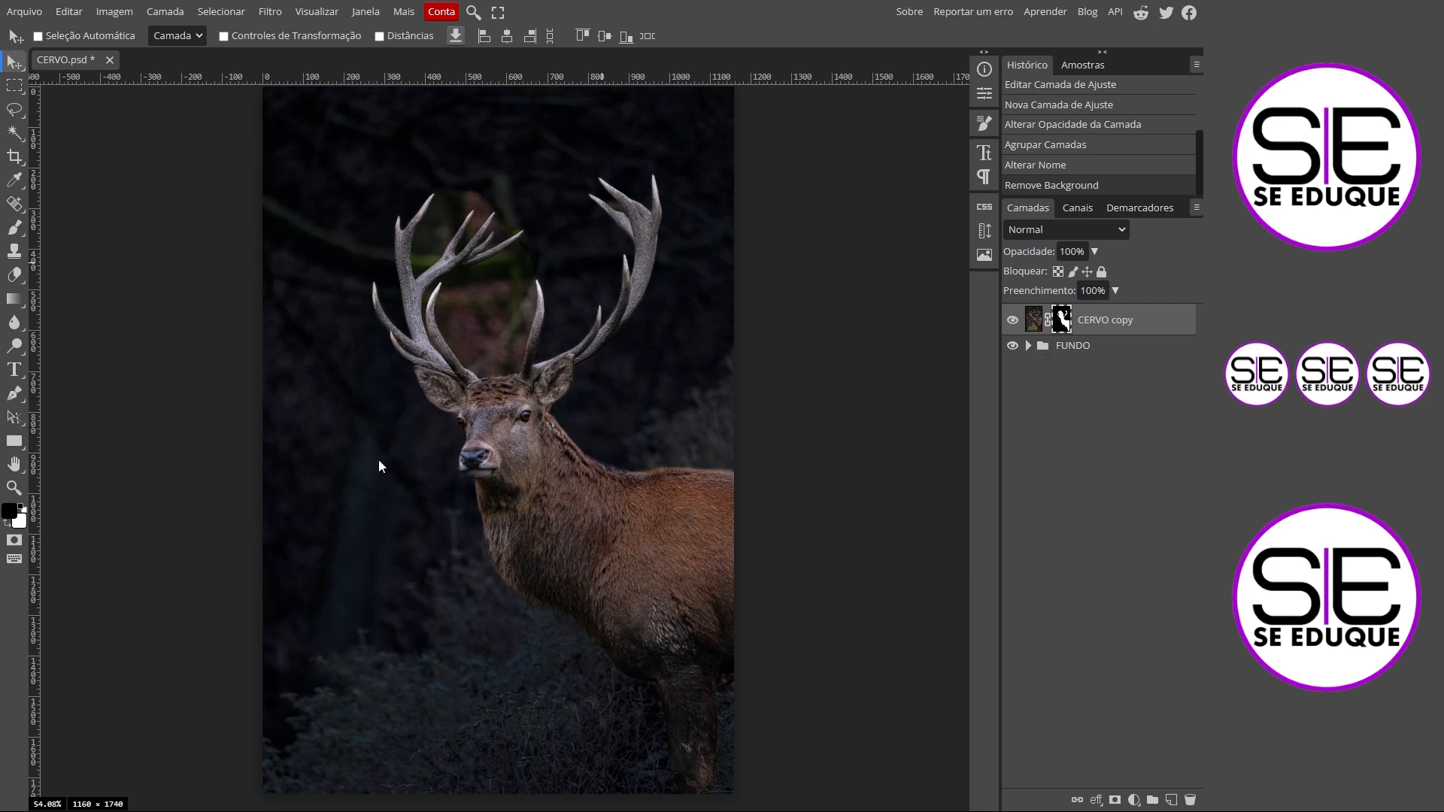
Hide the FUNDO group and paint white on the CERVO copy mask to restore the lower end of the deer's leg
{"action": "left_click", "coordinate": [1012, 345]}
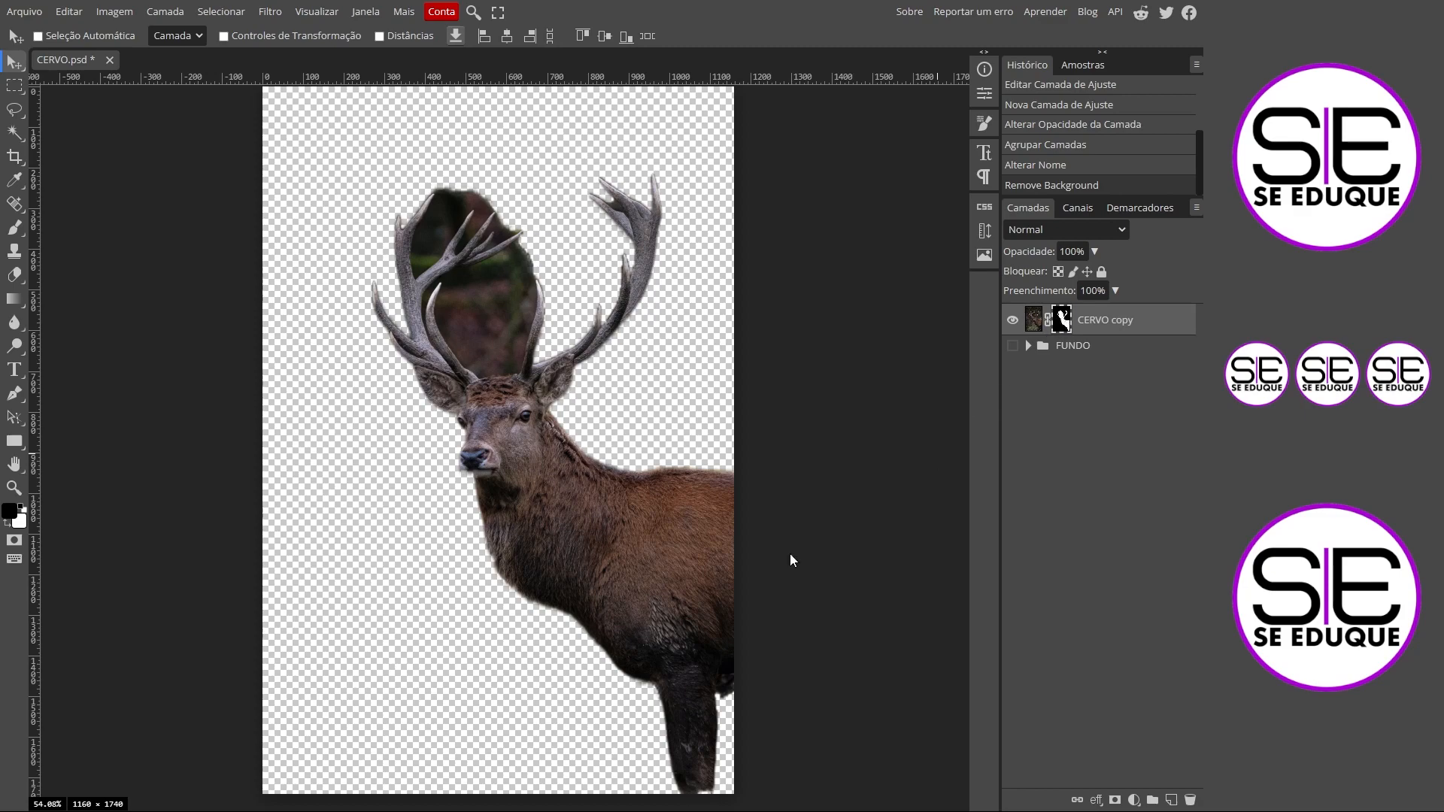
{"action": "key", "text": "ctrl+space"}
{"action": "left_click_drag", "start_coordinate": [711, 789], "coordinate": [774, 532]}
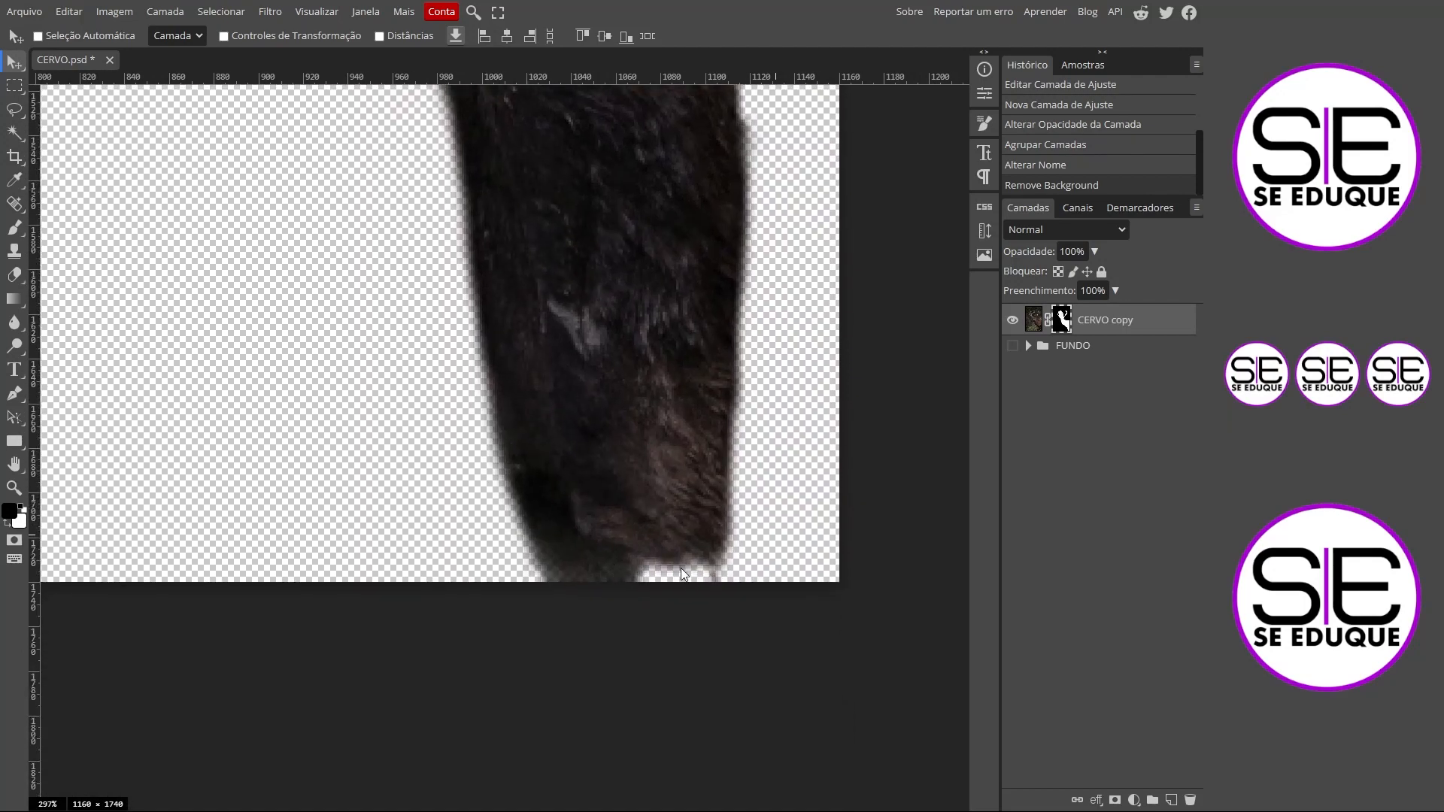
{"action": "left_click", "coordinate": [15, 227]}
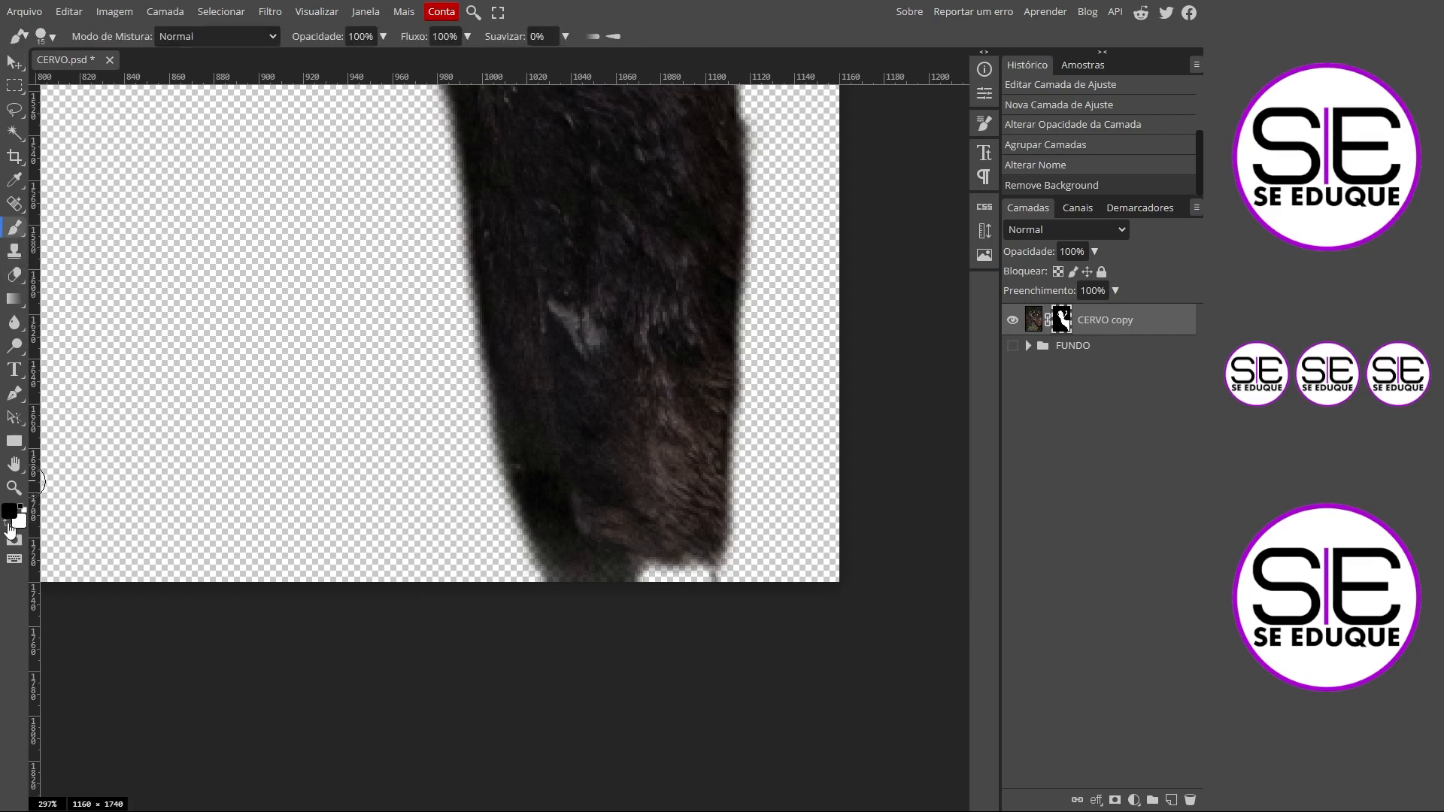
{"action": "mouse_move", "coordinate": [640, 568]}
{"action": "left_mouse_down"}
{"action": "mouse_move", "coordinate": [571, 559]}
{"action": "mouse_move", "coordinate": [695, 575]}
{"action": "left_mouse_up"}
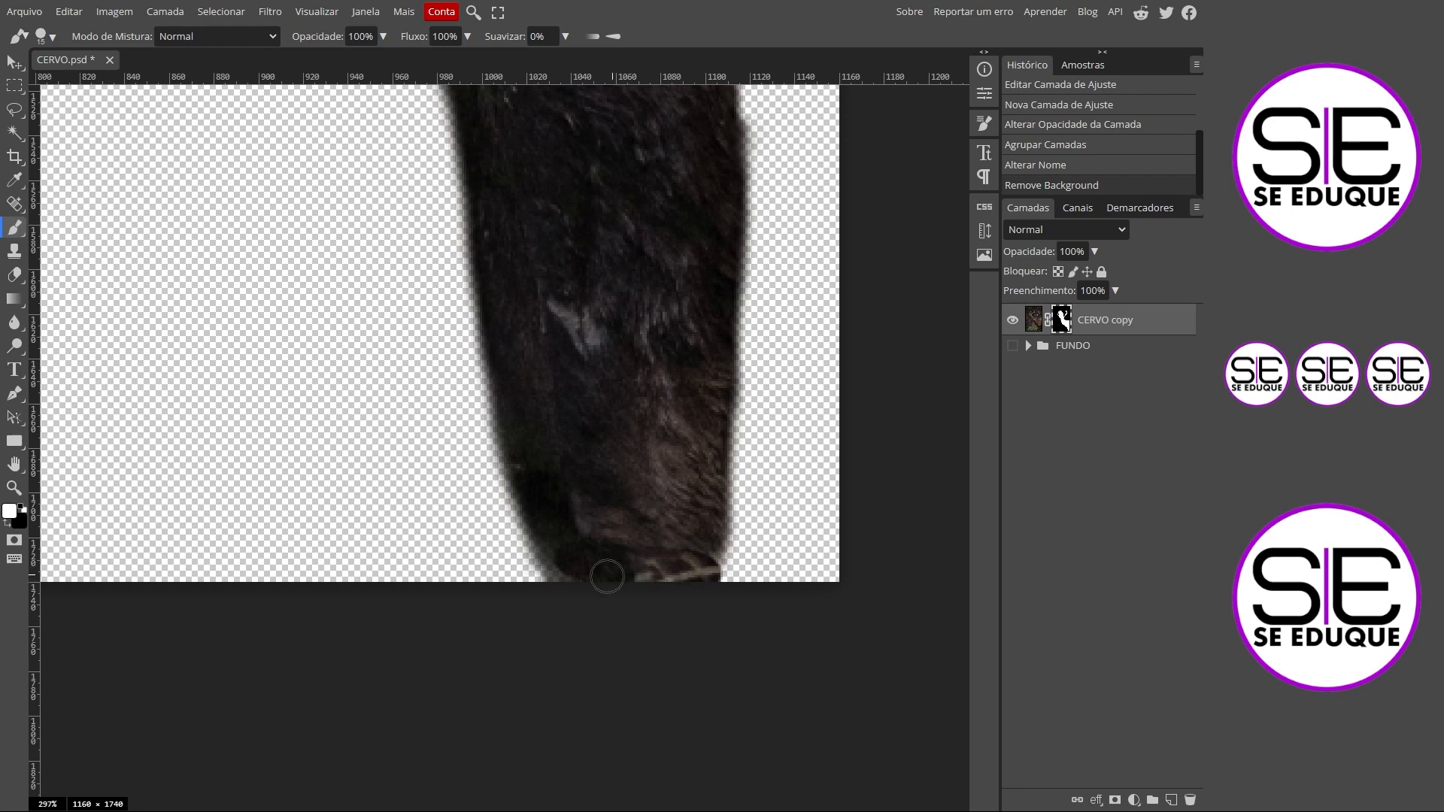
{"action": "left_click_drag", "start_coordinate": [570, 557], "coordinate": [605, 584]}
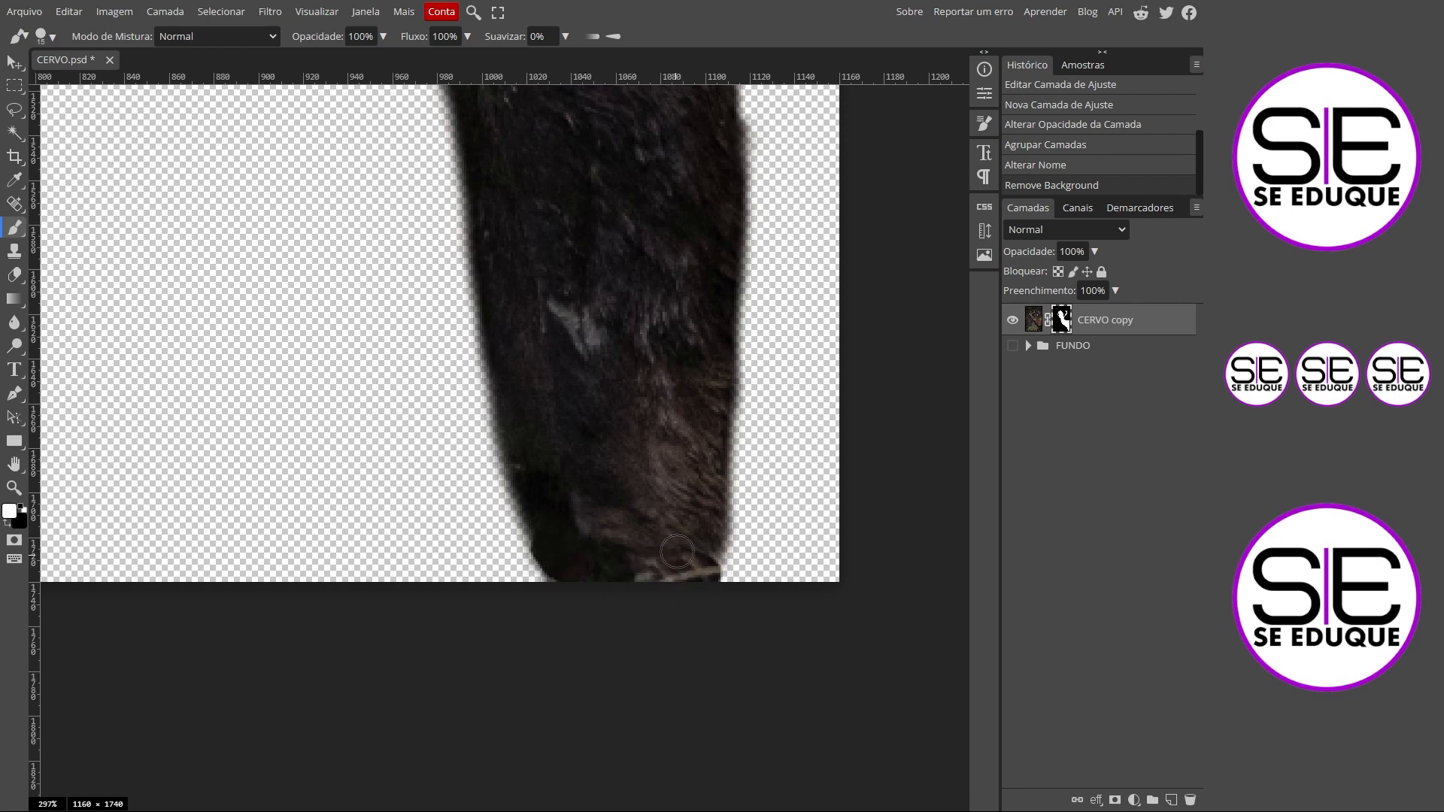
{"action": "left_click_drag", "start_coordinate": [670, 465], "coordinate": [542, 498]}
{"action": "left_click", "coordinate": [705, 562]}
Reveal a strip of background above the left antler by painting white on the mask, and hide it again with black
{"action": "left_click_drag", "start_coordinate": [651, 281], "coordinate": [674, 657]}
{"action": "mouse_move", "coordinate": [753, 240]}
{"action": "left_mouse_down"}
{"action": "mouse_move", "coordinate": [710, 768]}
{"action": "mouse_move", "coordinate": [764, 471]}
{"action": "mouse_move", "coordinate": [680, 558]}
{"action": "mouse_move", "coordinate": [747, 494]}
{"action": "mouse_move", "coordinate": [594, 482]}
{"action": "mouse_move", "coordinate": [259, 301]}
{"action": "mouse_move", "coordinate": [218, 252]}
{"action": "left_mouse_up"}
{"action": "mouse_move", "coordinate": [72, 89]}
{"action": "left_mouse_down"}
{"action": "mouse_move", "coordinate": [537, 597]}
{"action": "mouse_move", "coordinate": [573, 725]}
{"action": "left_mouse_up"}
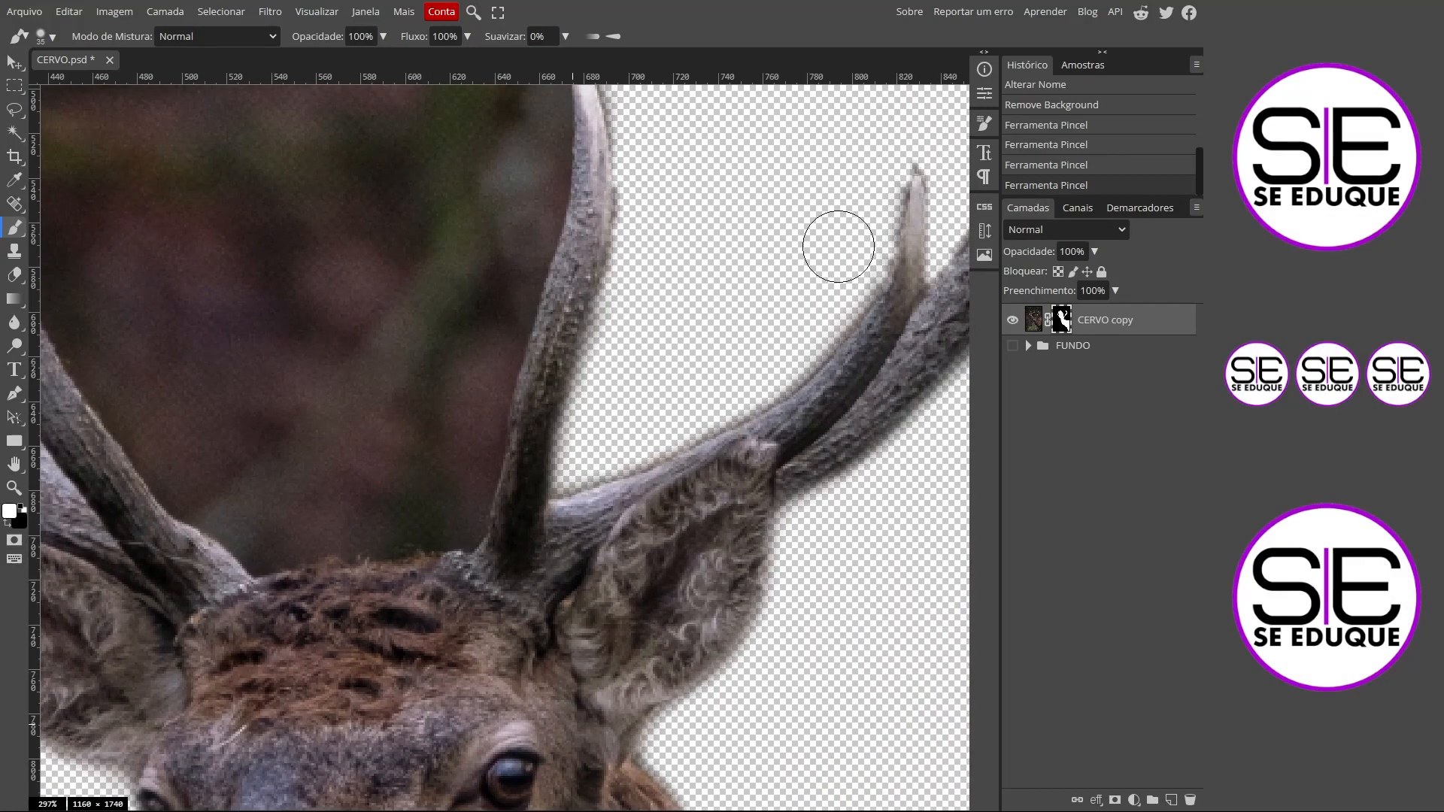
{"action": "left_click_drag", "start_coordinate": [839, 247], "coordinate": [832, 429]}
{"action": "left_click_drag", "start_coordinate": [616, 219], "coordinate": [745, 478]}
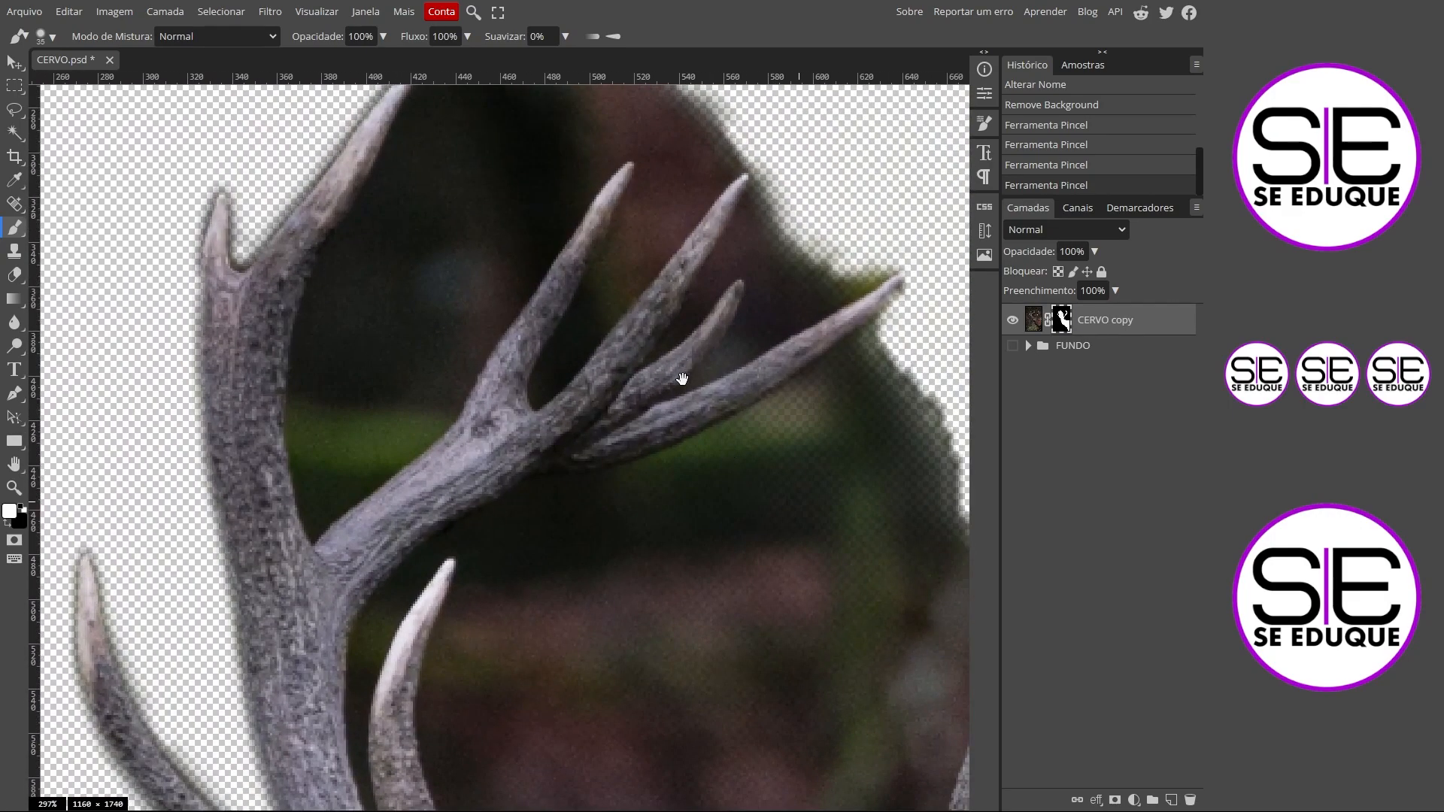
{"action": "left_click_drag", "start_coordinate": [683, 379], "coordinate": [664, 531]}
{"action": "left_click_drag", "start_coordinate": [611, 209], "coordinate": [481, 178]}
{"action": "key", "text": "x"}
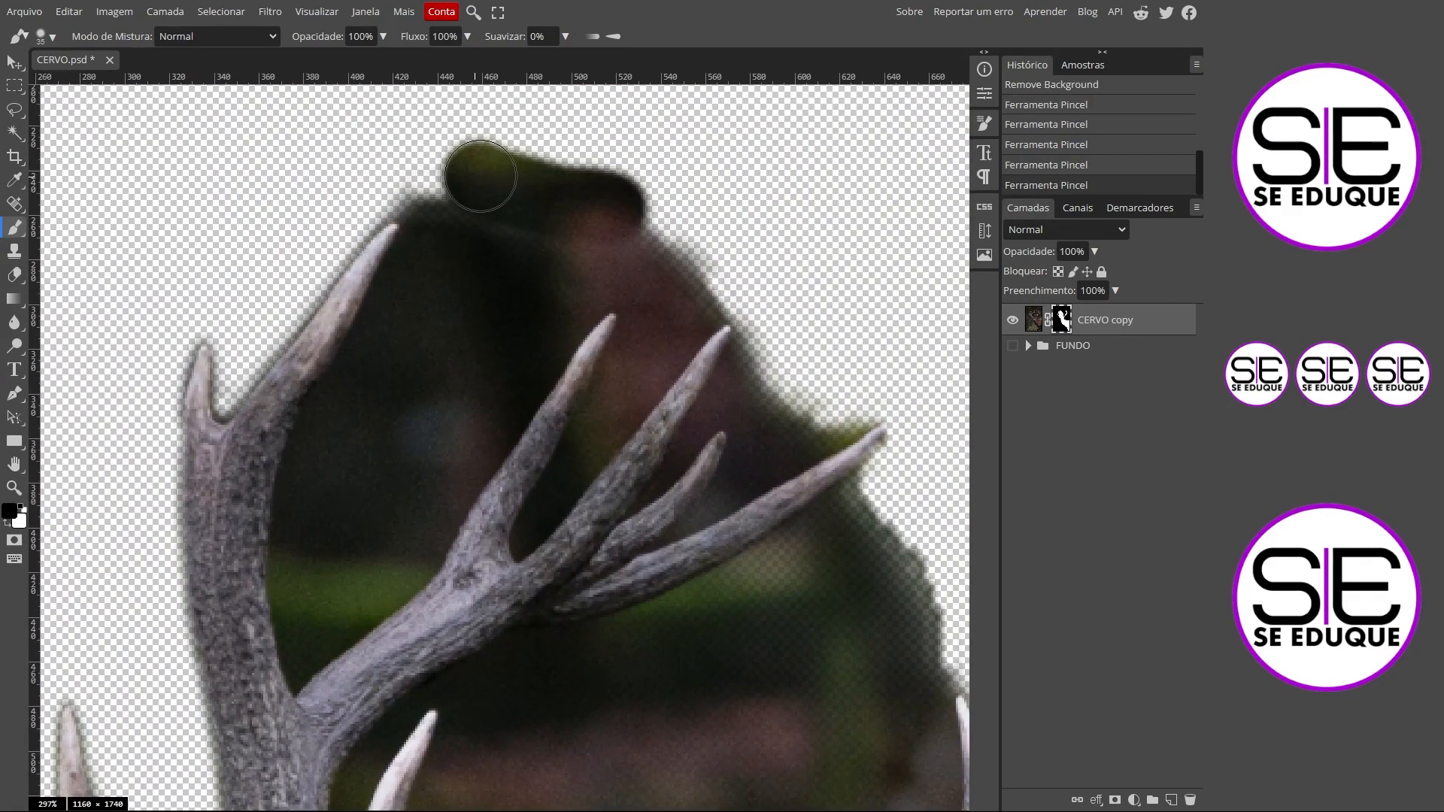
{"action": "mouse_move", "coordinate": [644, 161]}
{"action": "left_mouse_down"}
{"action": "mouse_move", "coordinate": [475, 131]}
{"action": "mouse_move", "coordinate": [602, 209]}
{"action": "mouse_move", "coordinate": [392, 158]}
{"action": "left_mouse_up"}
{"action": "mouse_move", "coordinate": [622, 200]}
{"action": "left_mouse_down"}
{"action": "mouse_move", "coordinate": [527, 214]}
{"action": "mouse_move", "coordinate": [492, 177]}
{"action": "mouse_move", "coordinate": [441, 162]}
{"action": "mouse_move", "coordinate": [477, 163]}
{"action": "mouse_move", "coordinate": [422, 158]}
{"action": "left_mouse_up"}
Set the Pen tool to Demarcador (path) mode for outlining the leftover background between the antlers
{"action": "key", "text": "space"}
{"action": "mouse_move", "coordinate": [711, 631]}
{"action": "left_mouse_down"}
{"action": "mouse_move", "coordinate": [676, 438]}
{"action": "mouse_move", "coordinate": [676, 133]}
{"action": "left_mouse_up"}
{"action": "left_click_drag", "start_coordinate": [671, 505], "coordinate": [422, 454]}
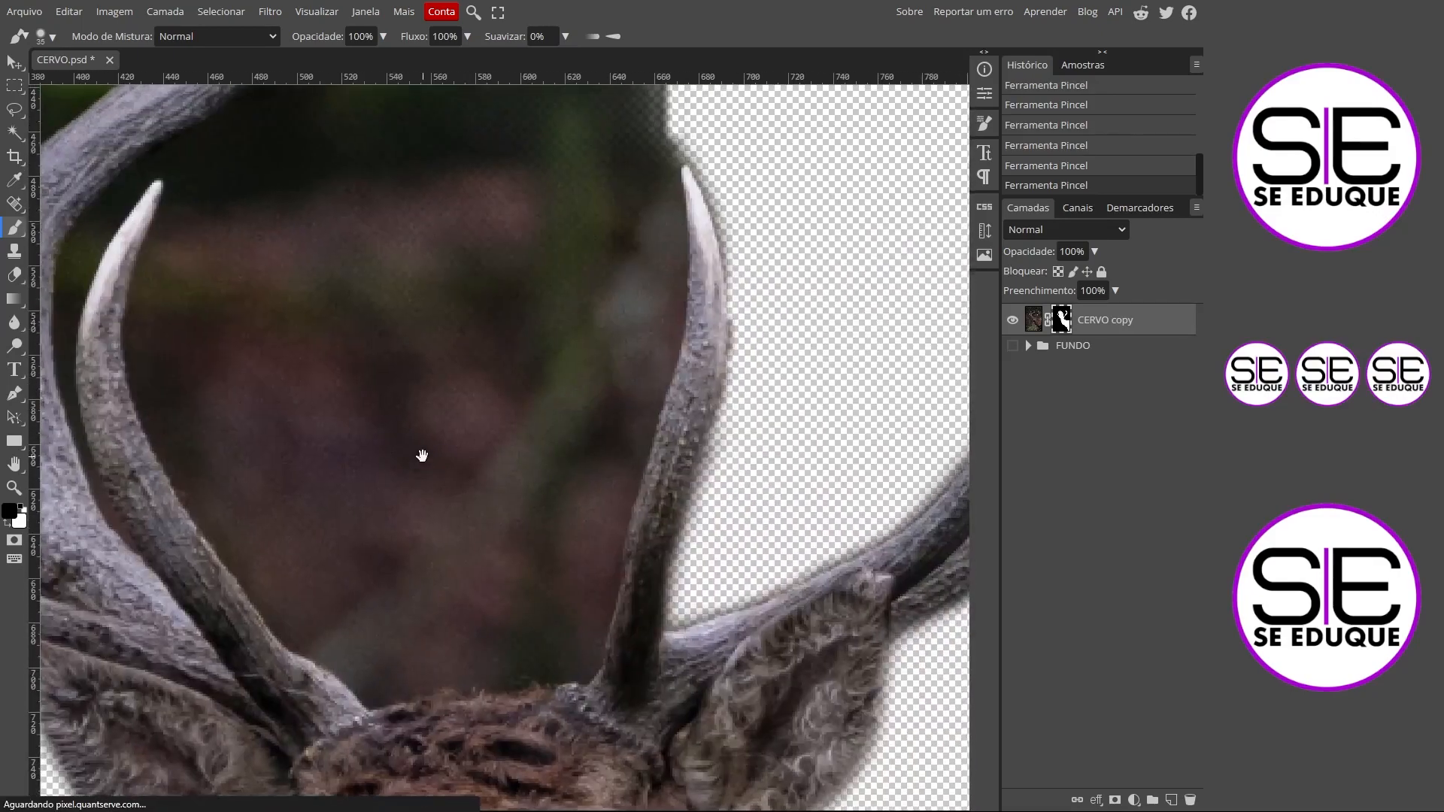
{"action": "key", "text": "space"}
{"action": "mouse_move", "coordinate": [748, 387]}
{"action": "left_mouse_down"}
{"action": "mouse_move", "coordinate": [619, 554]}
{"action": "mouse_move", "coordinate": [705, 440]}
{"action": "mouse_move", "coordinate": [704, 463]}
{"action": "left_mouse_up"}
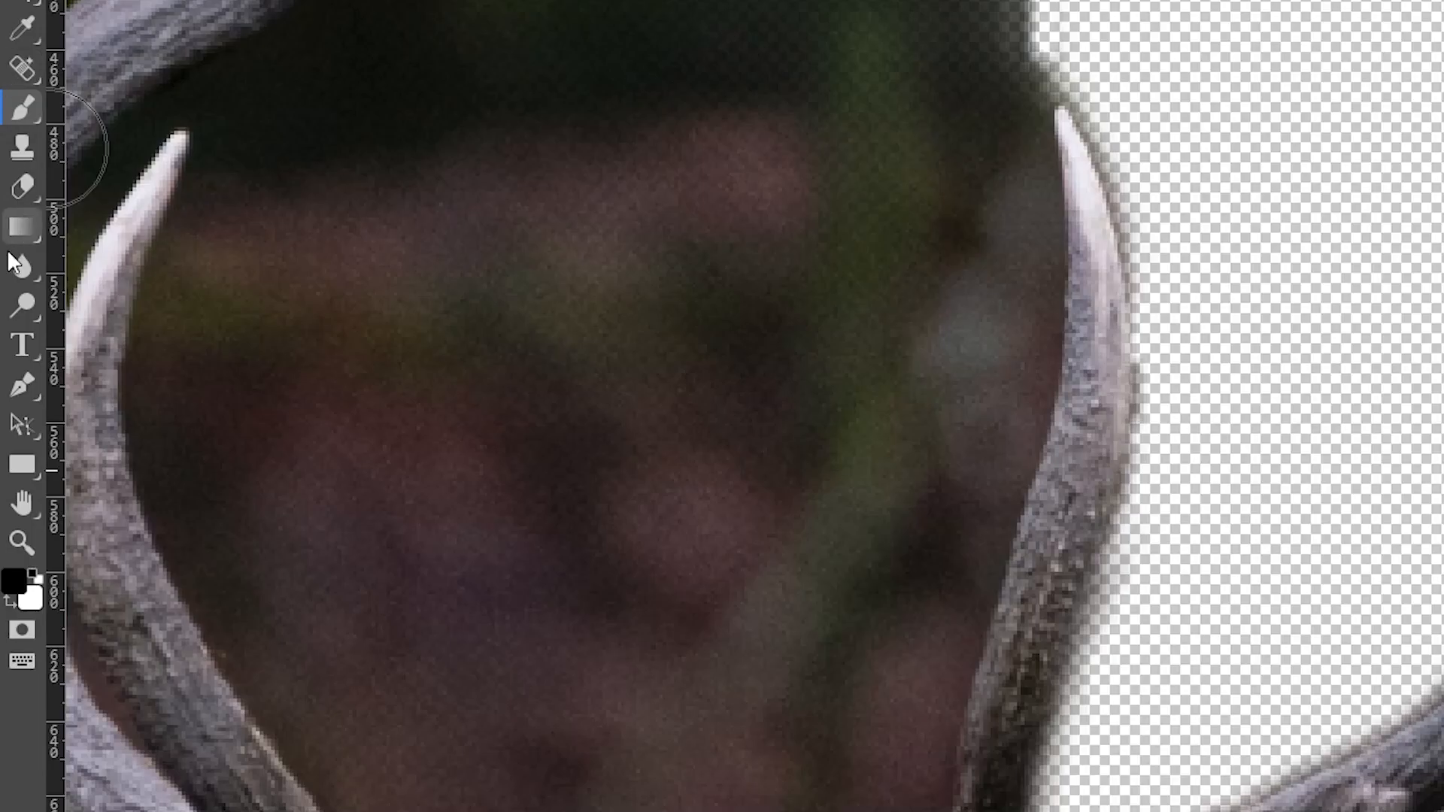
{"action": "left_click", "coordinate": [22, 385]}
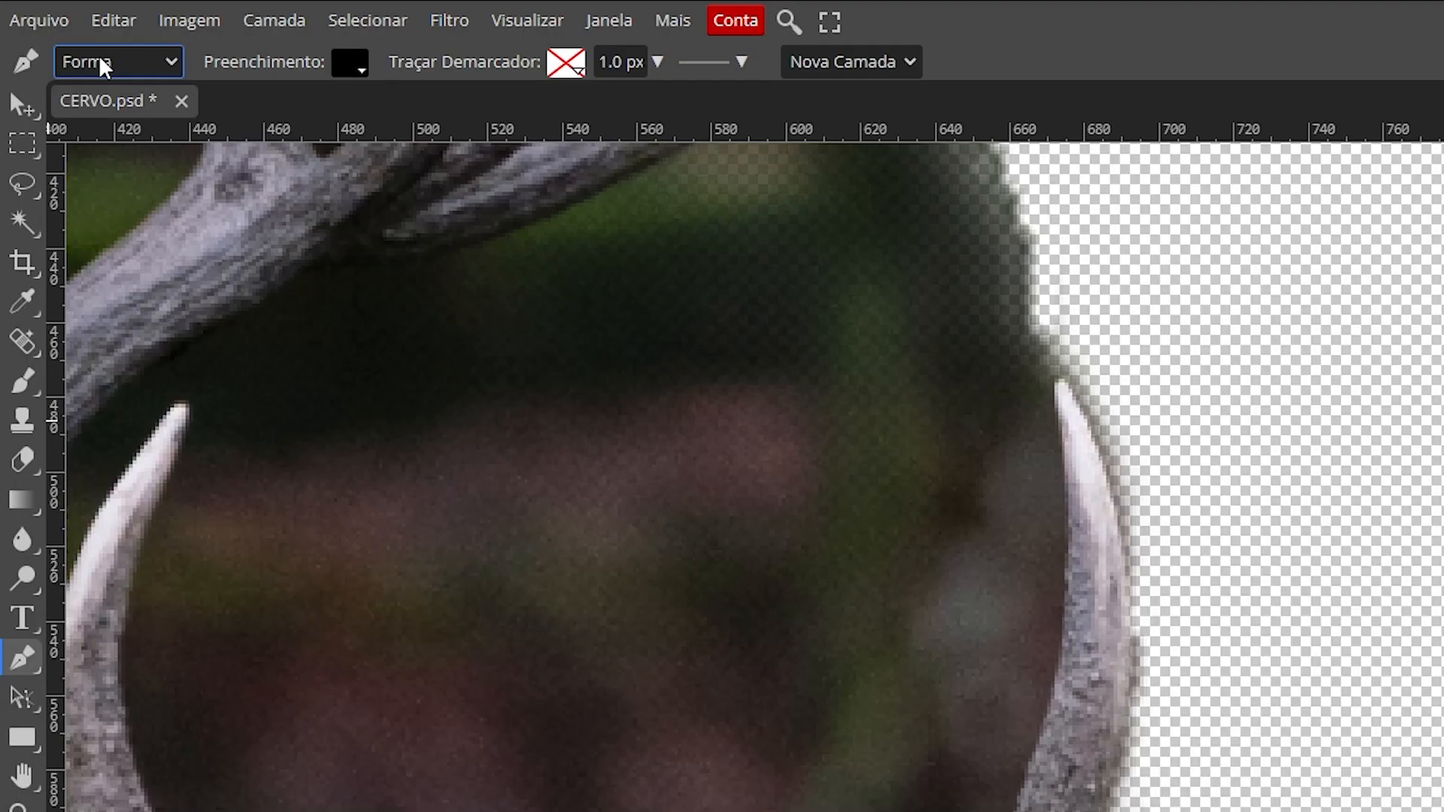
{"action": "left_click", "coordinate": [104, 66]}
{"action": "left_click", "coordinate": [112, 120]}
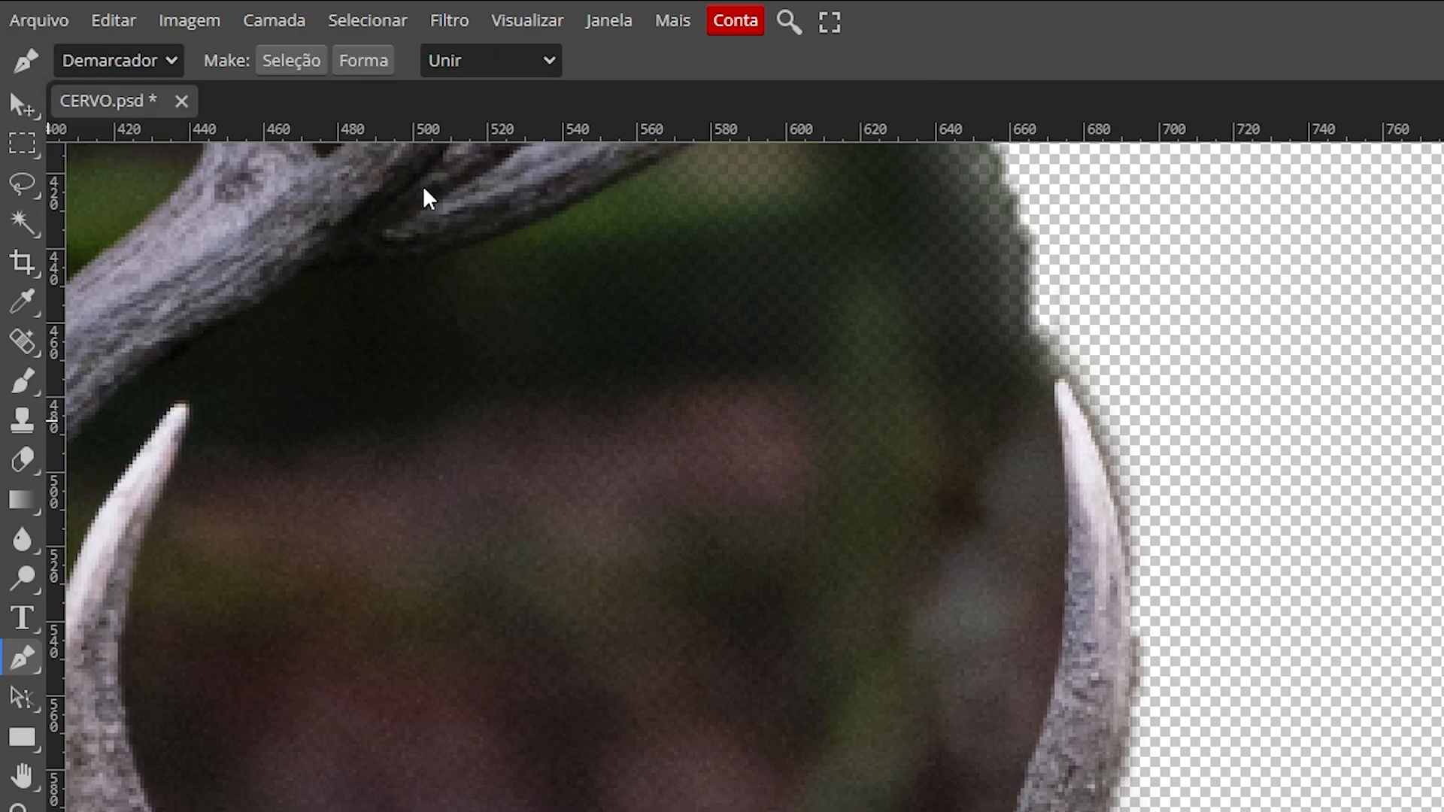
{"action": "left_click_drag", "start_coordinate": [620, 429], "coordinate": [1027, 389]}
{"action": "left_click_drag", "start_coordinate": [776, 652], "coordinate": [555, 429]}
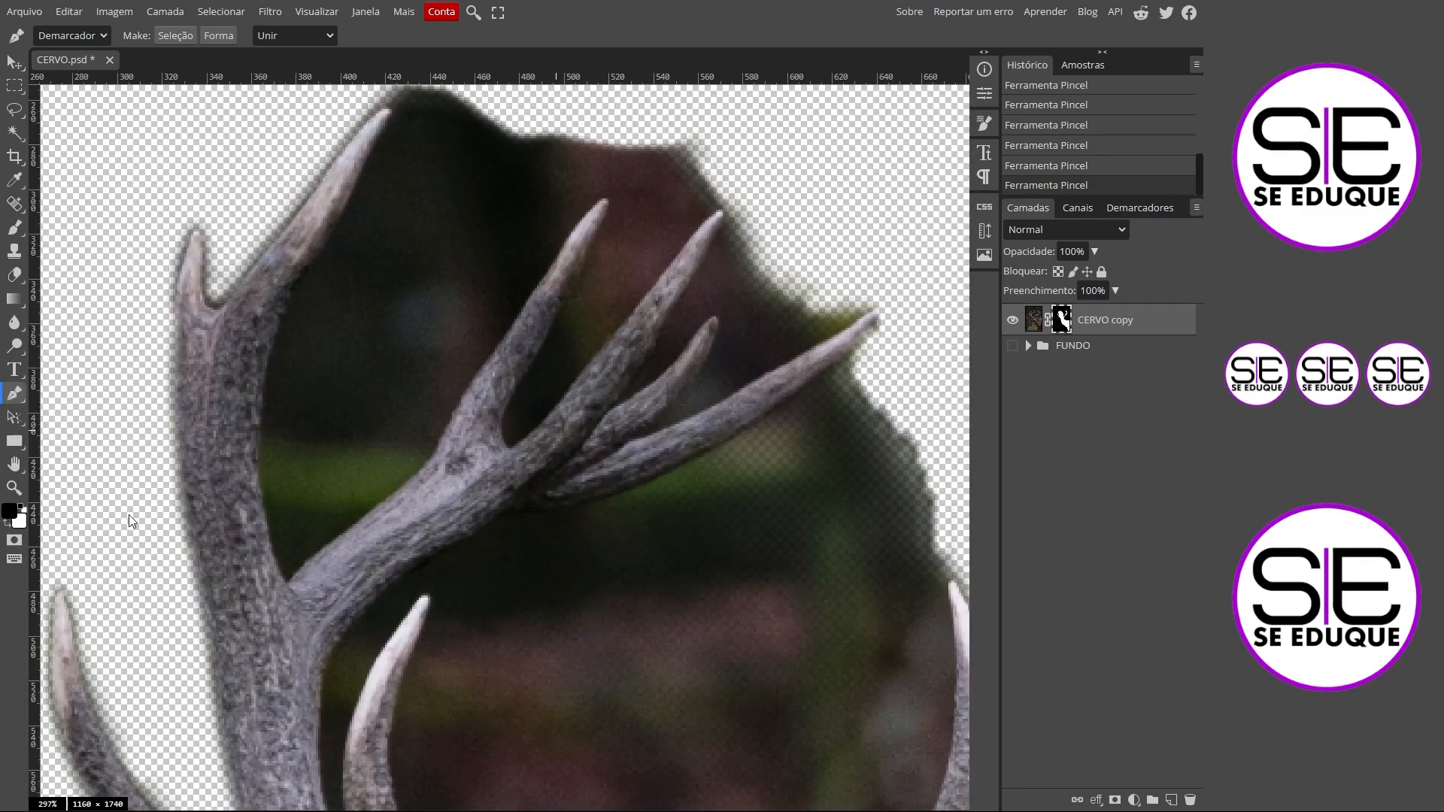
Rotate the canvas view to -79° with the Rotate View tool and reset the angle to 0°
{"action": "right_click", "coordinate": [14, 464]}
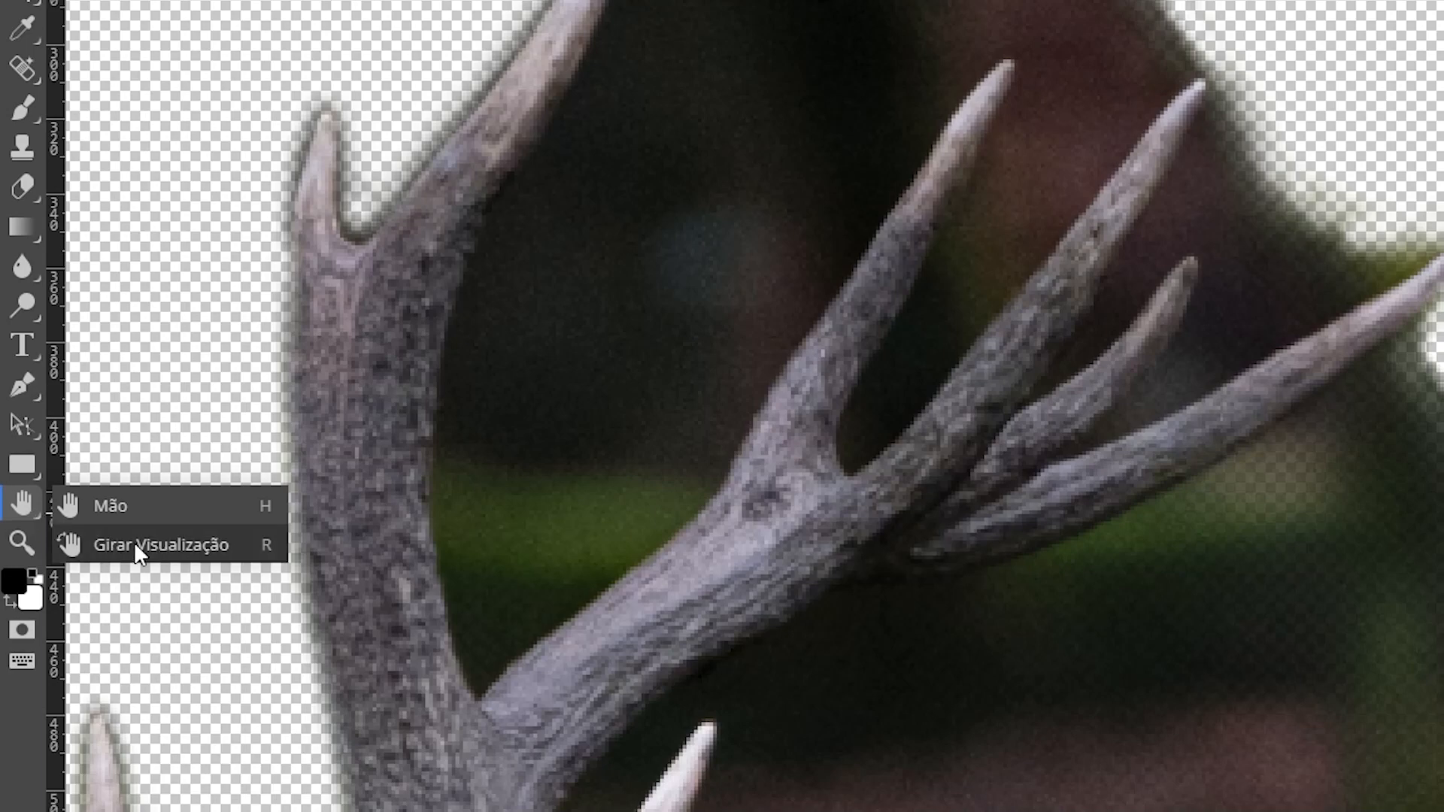
{"action": "left_click", "coordinate": [148, 507]}
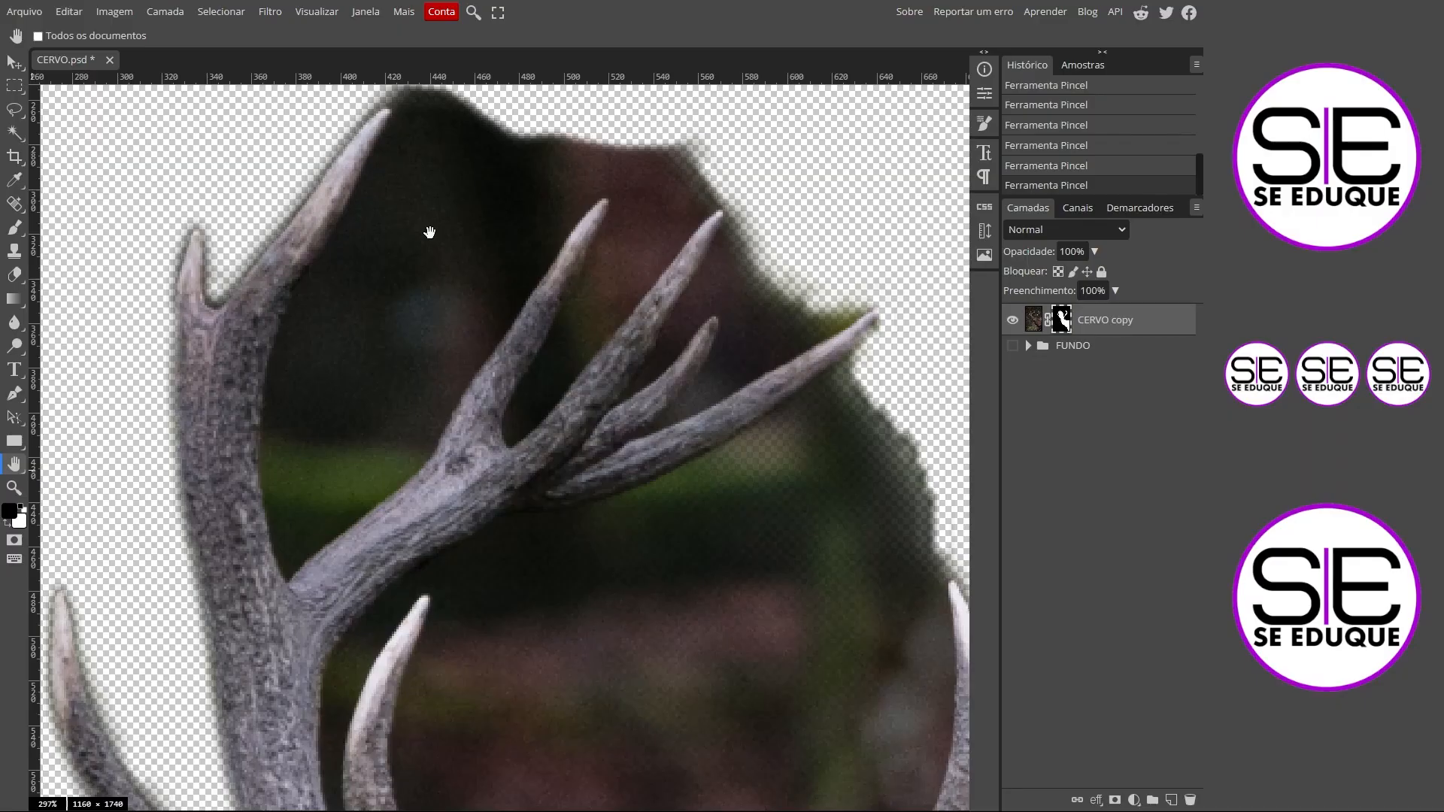
{"action": "key", "text": "r"}
{"action": "left_click_drag", "start_coordinate": [429, 239], "coordinate": [247, 416]}
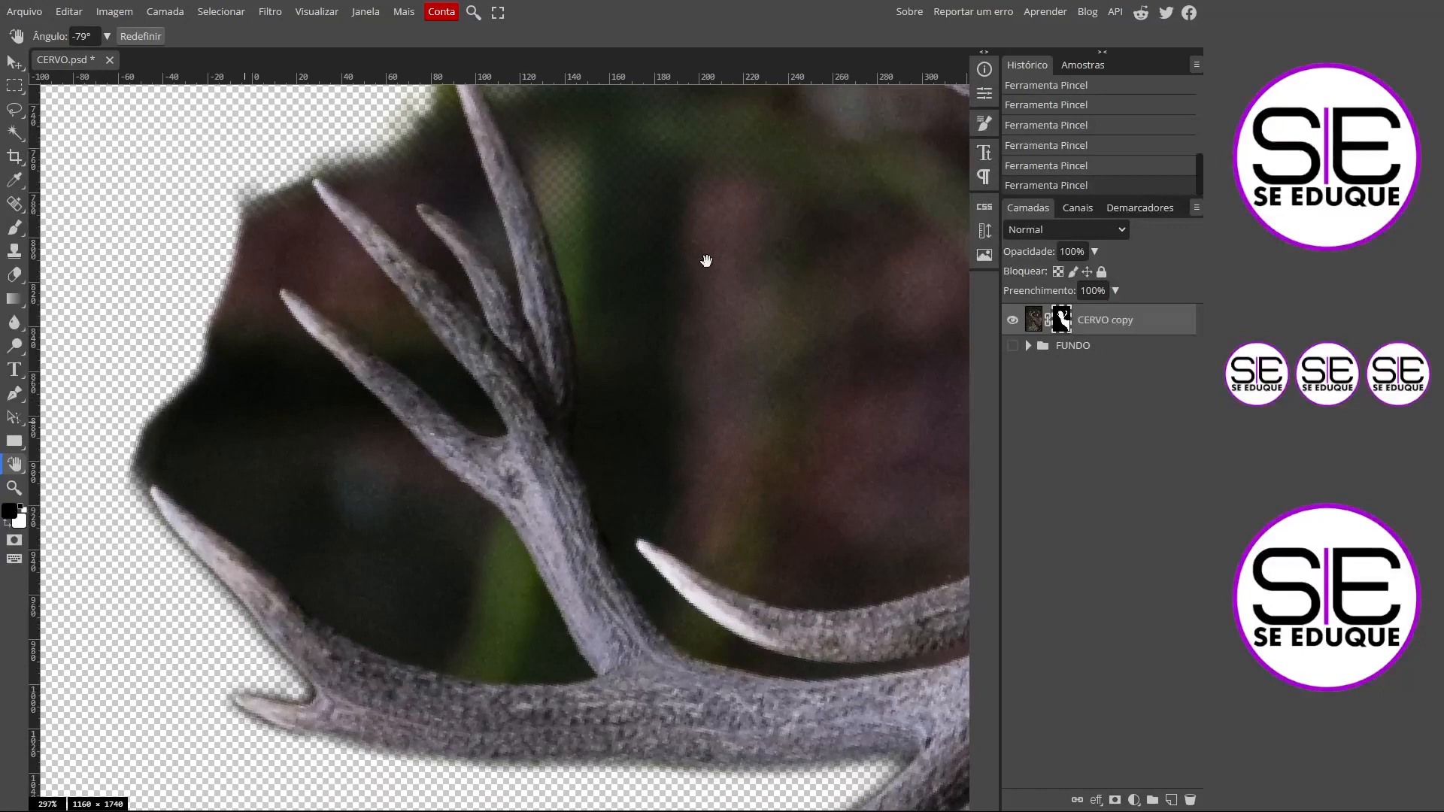
{"action": "left_click_drag", "start_coordinate": [778, 309], "coordinate": [557, 410]}
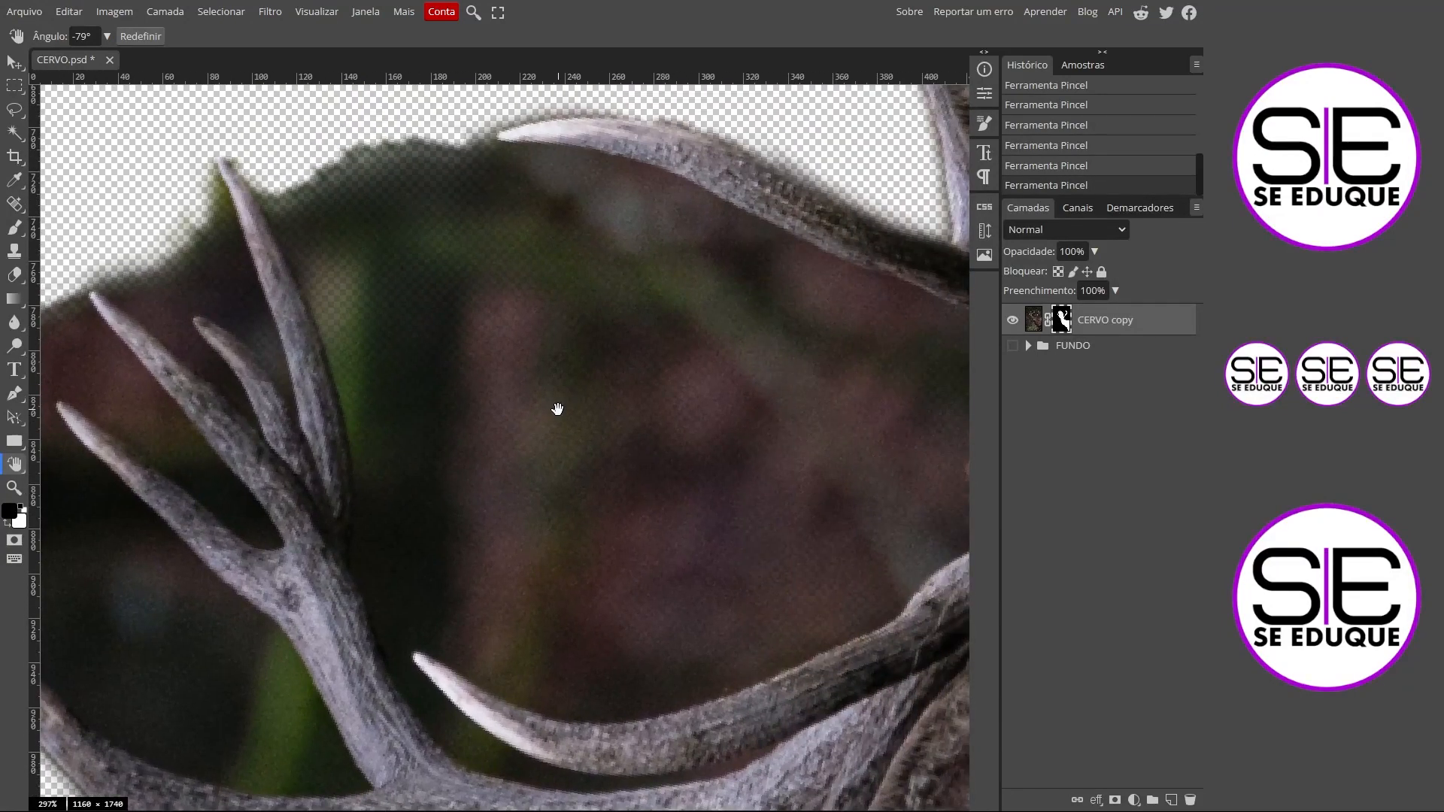
{"action": "key", "text": "p"}
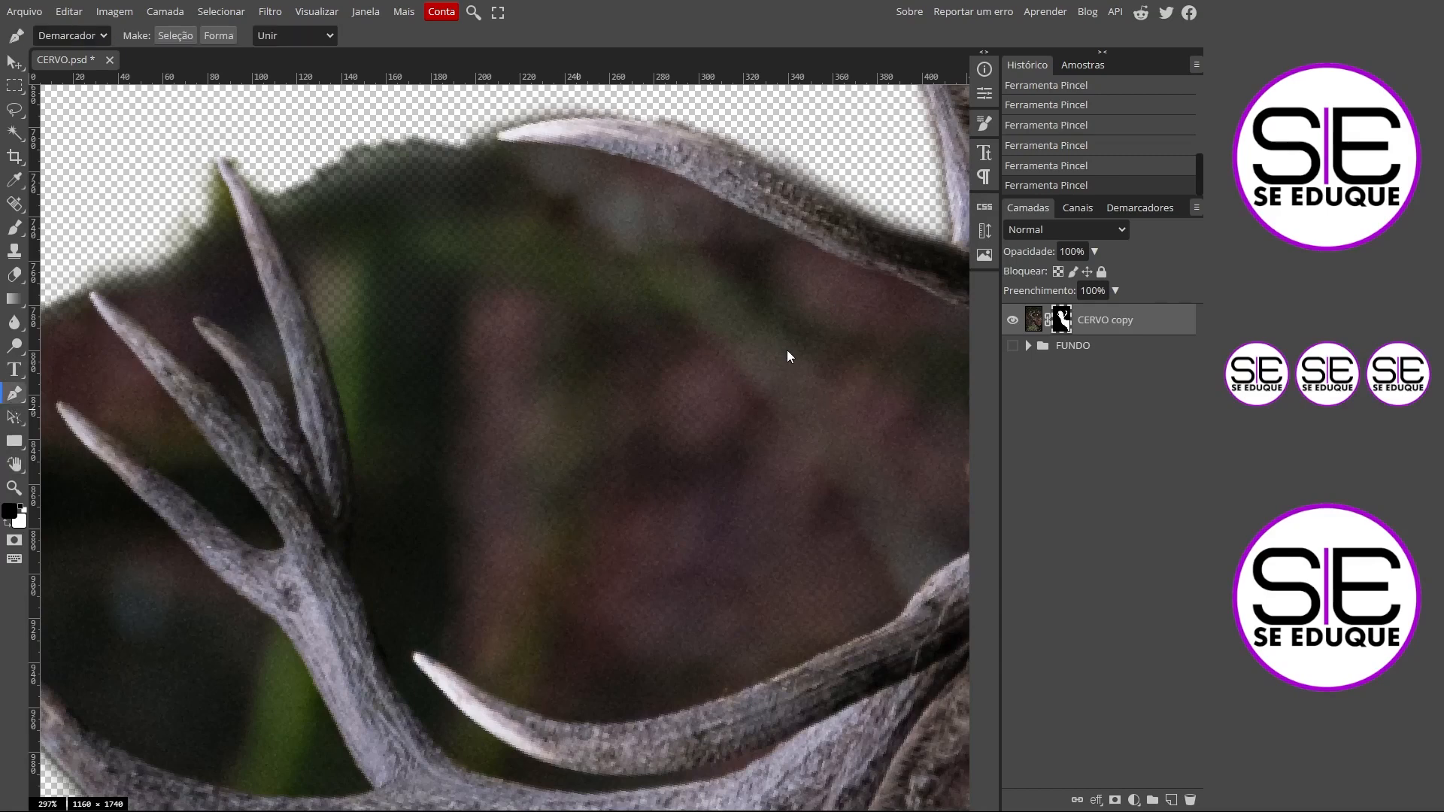
{"action": "key", "text": "h"}
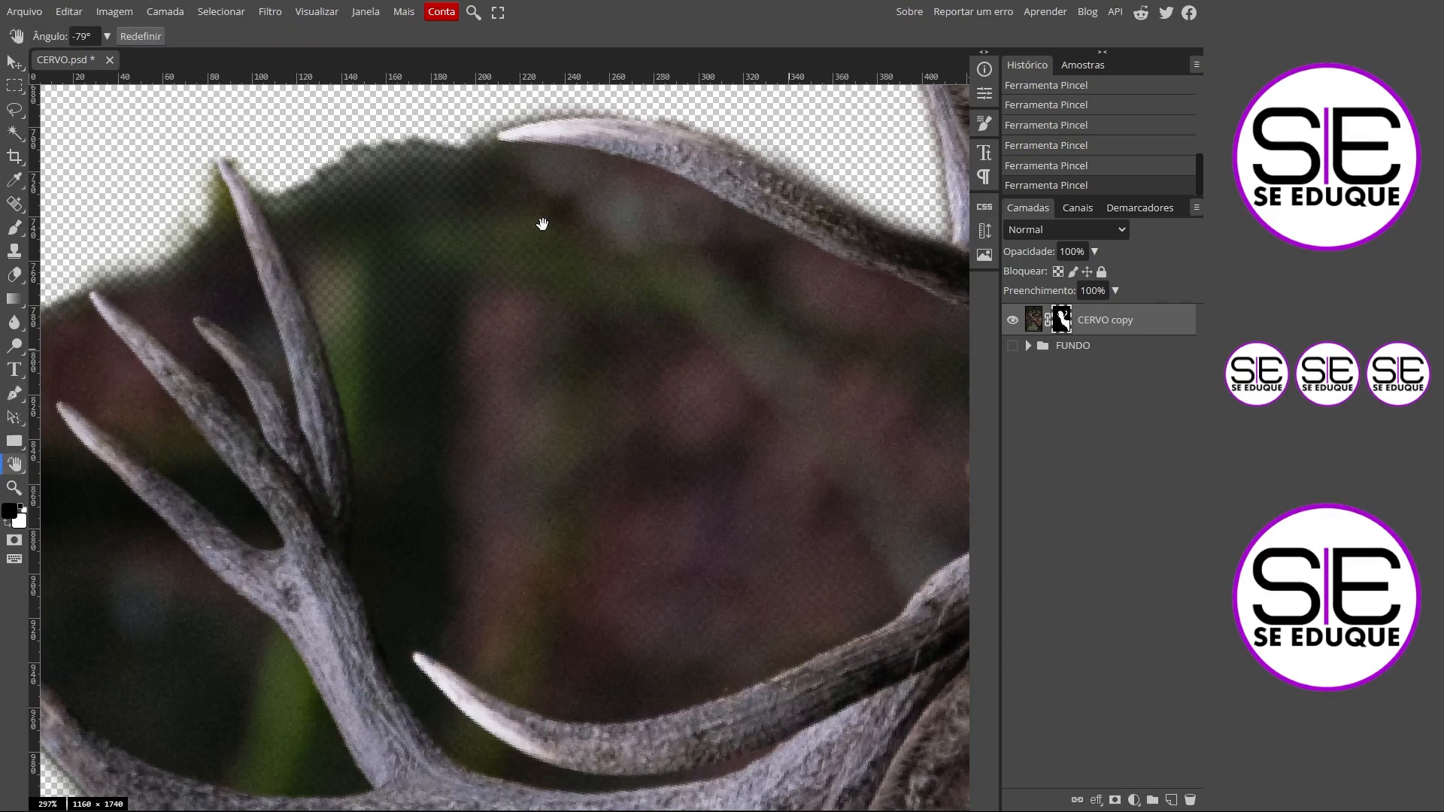
{"action": "double_click", "coordinate": [15, 465]}
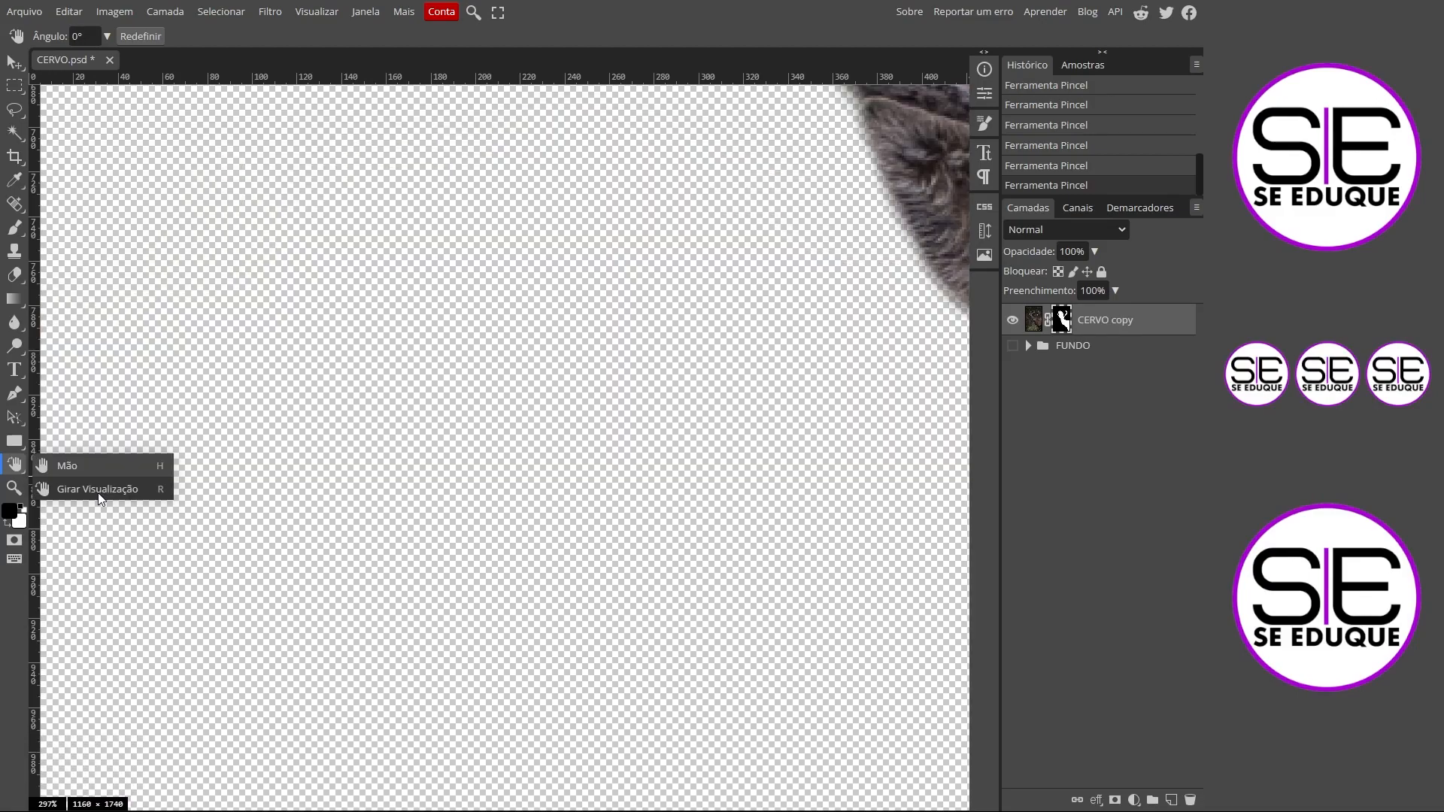
{"action": "key", "text": "ctrl+0"}
{"action": "scroll", "coordinate": [492, 260], "scroll_direction": "up", "scroll_amount": 10}
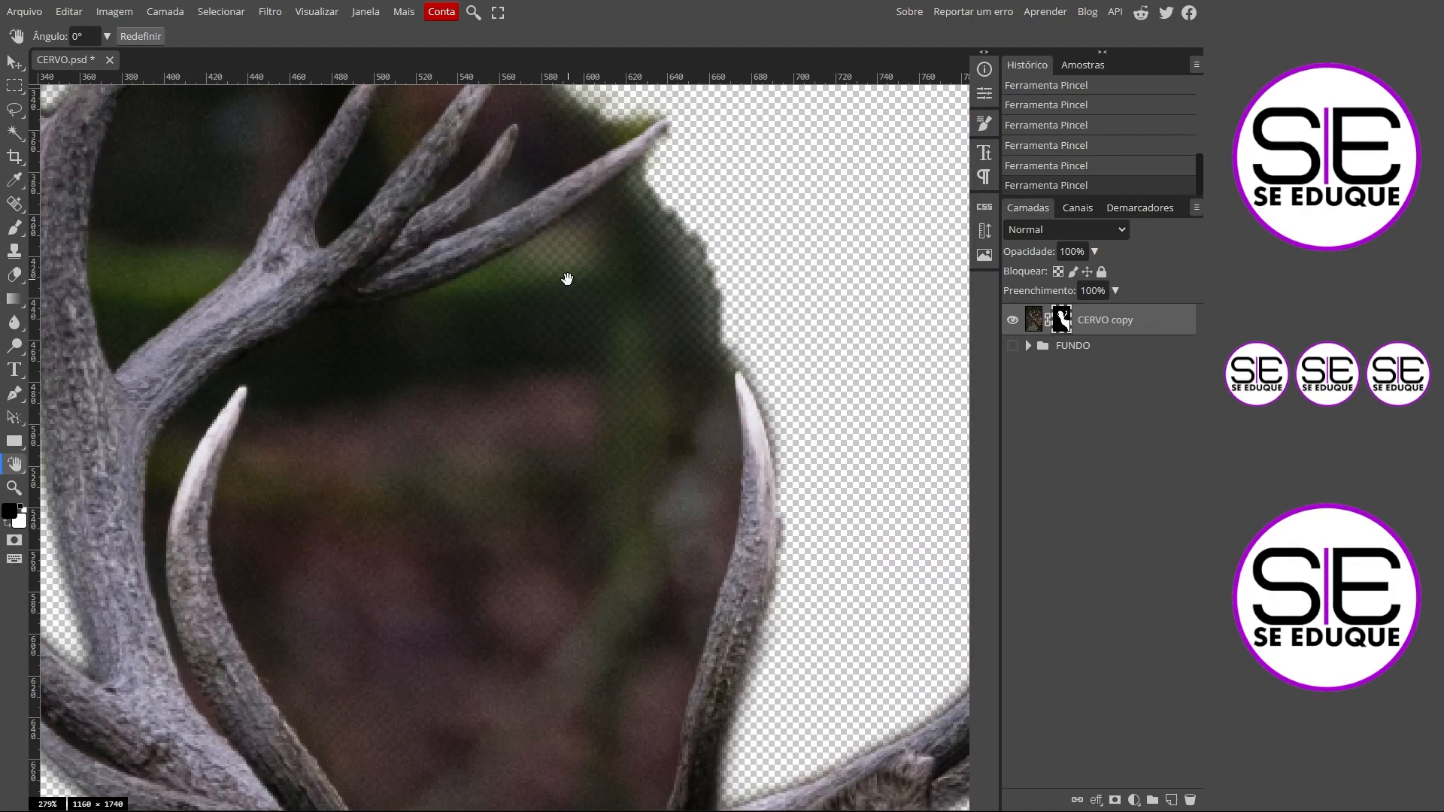
Start a Pen path along the top of the deer's head, from the left antler's base to the right antler's base
{"action": "left_click_drag", "start_coordinate": [600, 523], "coordinate": [562, 295]}
{"action": "key", "text": "p"}
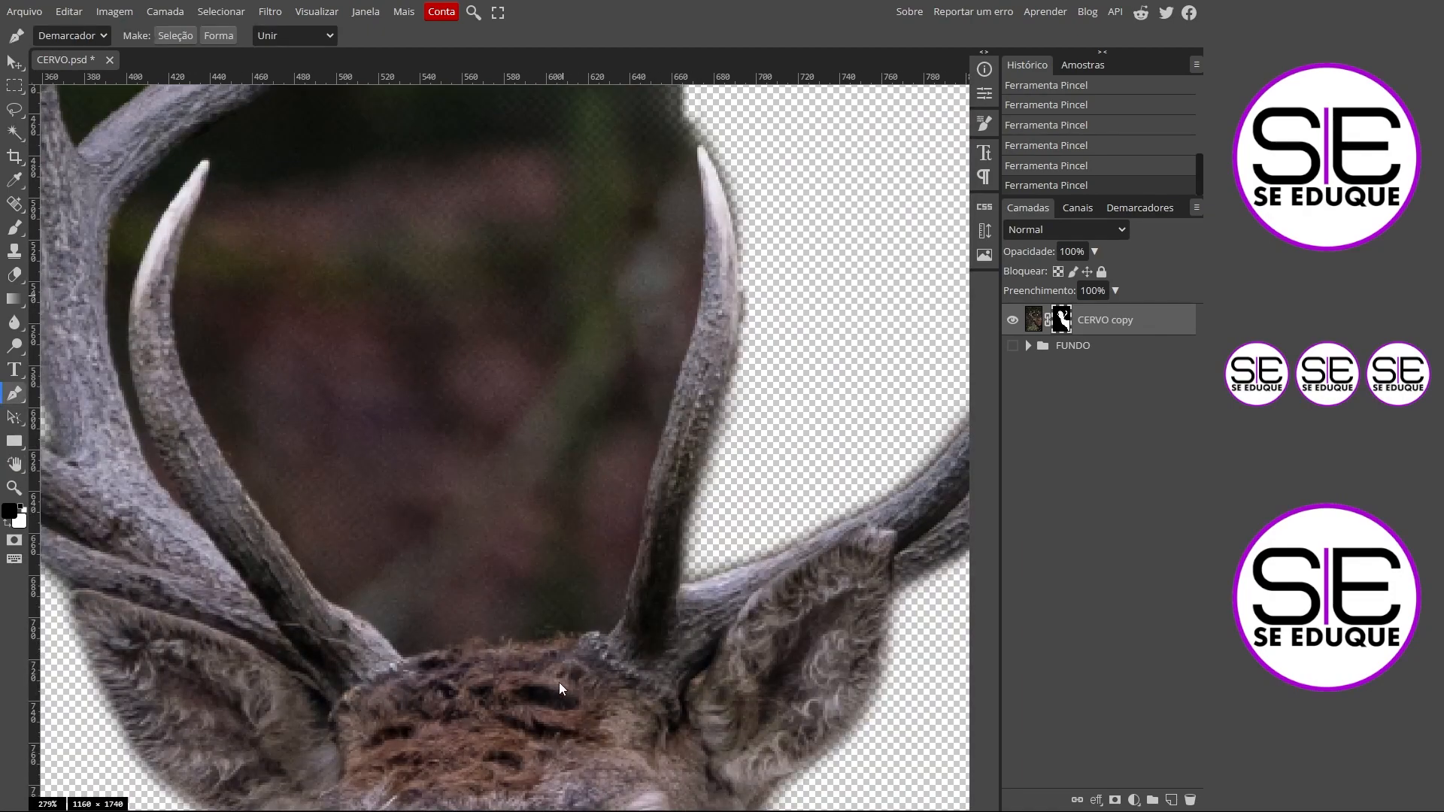
{"action": "scroll", "coordinate": [585, 676], "scroll_direction": "up", "scroll_amount": 4}
{"action": "left_click", "coordinate": [374, 562]}
{"action": "left_click_drag", "start_coordinate": [415, 549], "coordinate": [429, 545]}
{"action": "left_click_drag", "start_coordinate": [479, 540], "coordinate": [490, 535]}
{"action": "left_click_drag", "start_coordinate": [510, 531], "coordinate": [565, 526]}
{"action": "left_click_drag", "start_coordinate": [600, 525], "coordinate": [614, 524]}
{"action": "left_click_drag", "start_coordinate": [654, 521], "coordinate": [668, 519]}
{"action": "left_click_drag", "start_coordinate": [704, 512], "coordinate": [722, 509]}
{"action": "left_click_drag", "start_coordinate": [830, 486], "coordinate": [838, 479]}
Continue the path up the inner edge of the right antler's front tine, rotating the view to follow its curve
{"action": "left_click_drag", "start_coordinate": [891, 358], "coordinate": [590, 526]}
{"action": "key", "text": "r"}
{"action": "left_click_drag", "start_coordinate": [628, 407], "coordinate": [443, 344]}
{"action": "key", "text": "p"}
{"action": "left_click_drag", "start_coordinate": [704, 378], "coordinate": [693, 371]}
{"action": "left_click_drag", "start_coordinate": [637, 368], "coordinate": [542, 367]}
{"action": "left_click_drag", "start_coordinate": [498, 366], "coordinate": [487, 367]}
{"action": "left_click_drag", "start_coordinate": [467, 373], "coordinate": [456, 375]}
{"action": "left_click_drag", "start_coordinate": [422, 378], "coordinate": [347, 374]}
Undo the misplaced anchor points near the right front tine's tip and retrace the edge around the tip
{"action": "left_click_drag", "start_coordinate": [342, 359], "coordinate": [750, 317]}
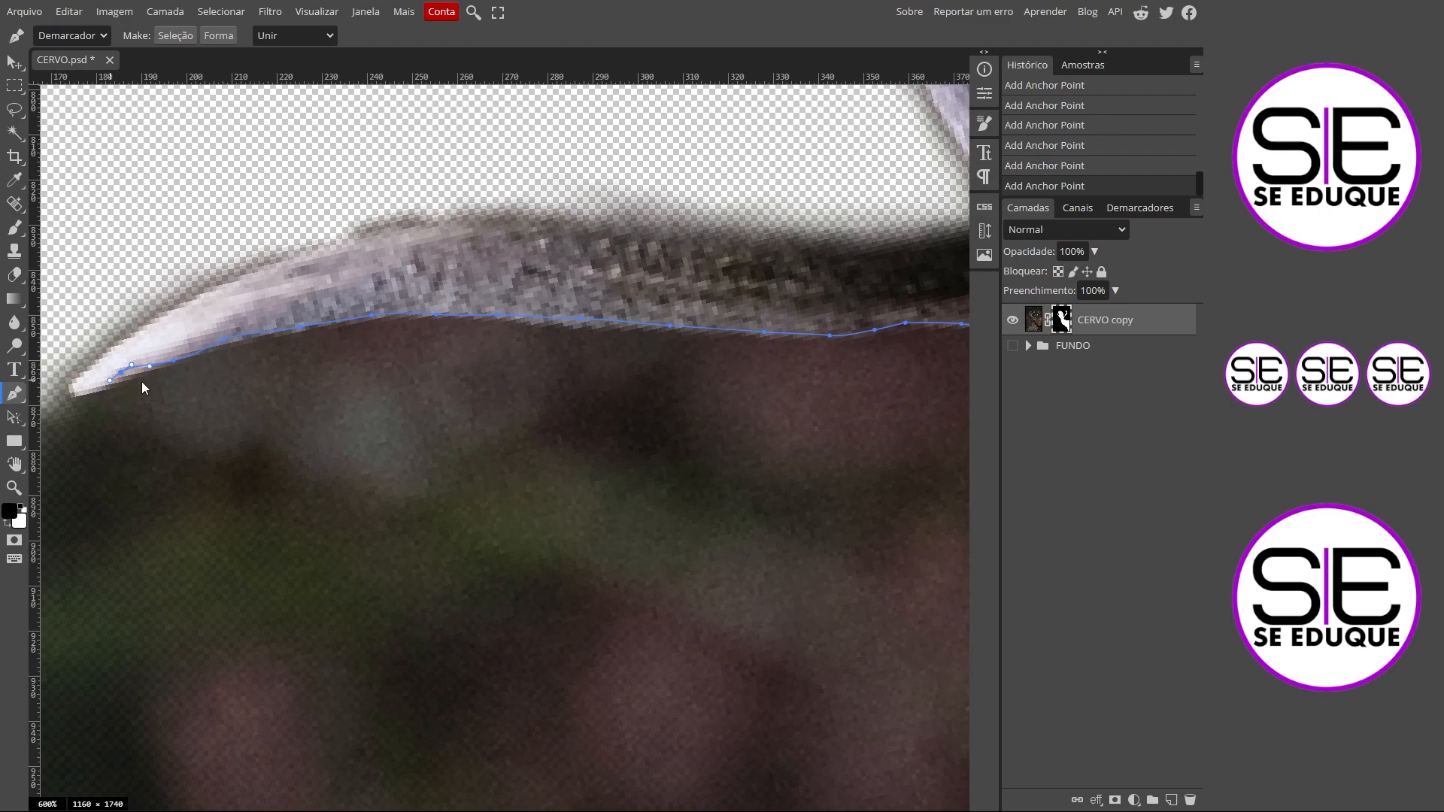
{"action": "key", "text": "ctrl+z"}
{"action": "key", "text": "ctrl+z"}
{"action": "left_click_drag", "start_coordinate": [164, 366], "coordinate": [120, 380]}
{"action": "left_click_drag", "start_coordinate": [104, 385], "coordinate": [96, 386]}
{"action": "left_click_drag", "start_coordinate": [79, 392], "coordinate": [48, 377]}
Extend the path outside the leftover background, from the right front tine's tip to the left antler's lowest upper tine
{"action": "left_click_drag", "start_coordinate": [62, 422], "coordinate": [411, 243]}
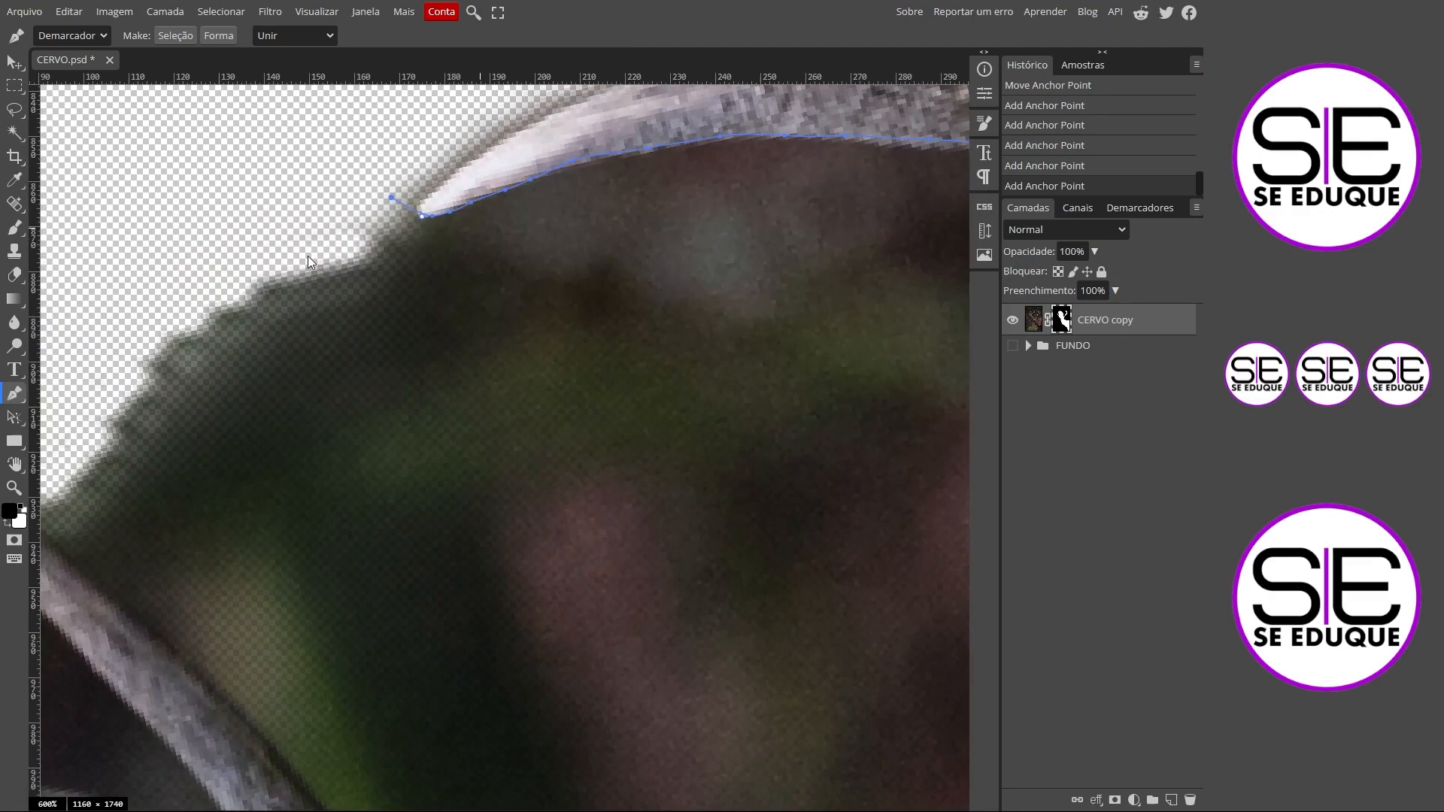
{"action": "left_click", "coordinate": [124, 306]}
{"action": "left_click", "coordinate": [89, 379]}
{"action": "left_click_drag", "start_coordinate": [150, 437], "coordinate": [453, 220]}
{"action": "left_click", "coordinate": [229, 261]}
{"action": "left_click_drag", "start_coordinate": [279, 282], "coordinate": [304, 295]}
Trace the underside of the left antler's lowest upper tine with anchor points, redoing the misplaced one
{"action": "left_click_drag", "start_coordinate": [452, 421], "coordinate": [340, 284]}
{"action": "key", "text": "r"}
{"action": "left_click_drag", "start_coordinate": [625, 292], "coordinate": [497, 251]}
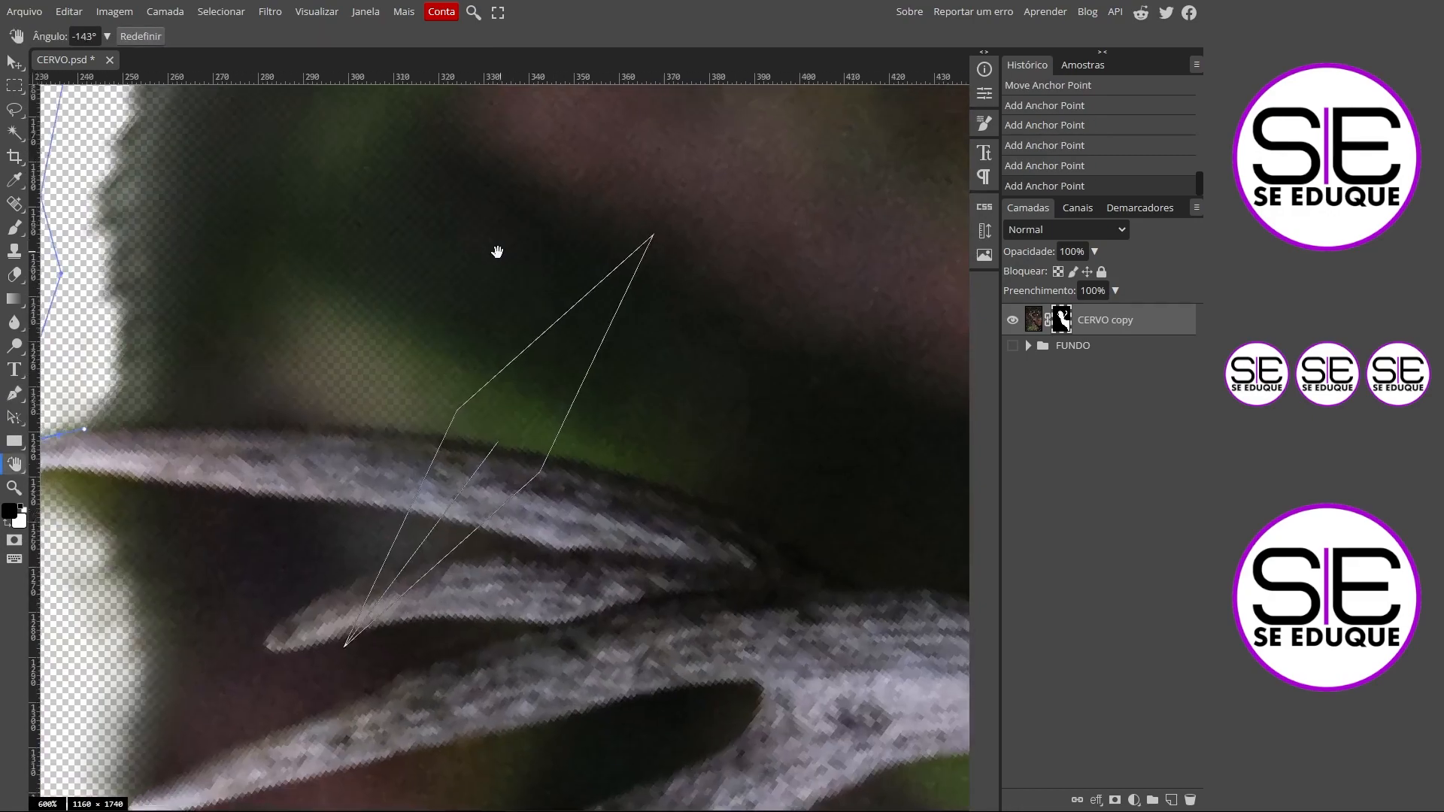
{"action": "left_click_drag", "start_coordinate": [301, 421], "coordinate": [510, 363]}
{"action": "left_click_drag", "start_coordinate": [385, 366], "coordinate": [434, 366]}
{"action": "left_click_drag", "start_coordinate": [493, 368], "coordinate": [583, 362]}
{"action": "left_click_drag", "start_coordinate": [613, 368], "coordinate": [628, 372]}
{"action": "left_click_drag", "start_coordinate": [653, 384], "coordinate": [676, 384]}
{"action": "left_click_drag", "start_coordinate": [768, 349], "coordinate": [544, 277]}
{"action": "key", "text": "ctrl+z"}
{"action": "left_click_drag", "start_coordinate": [451, 307], "coordinate": [505, 315]}
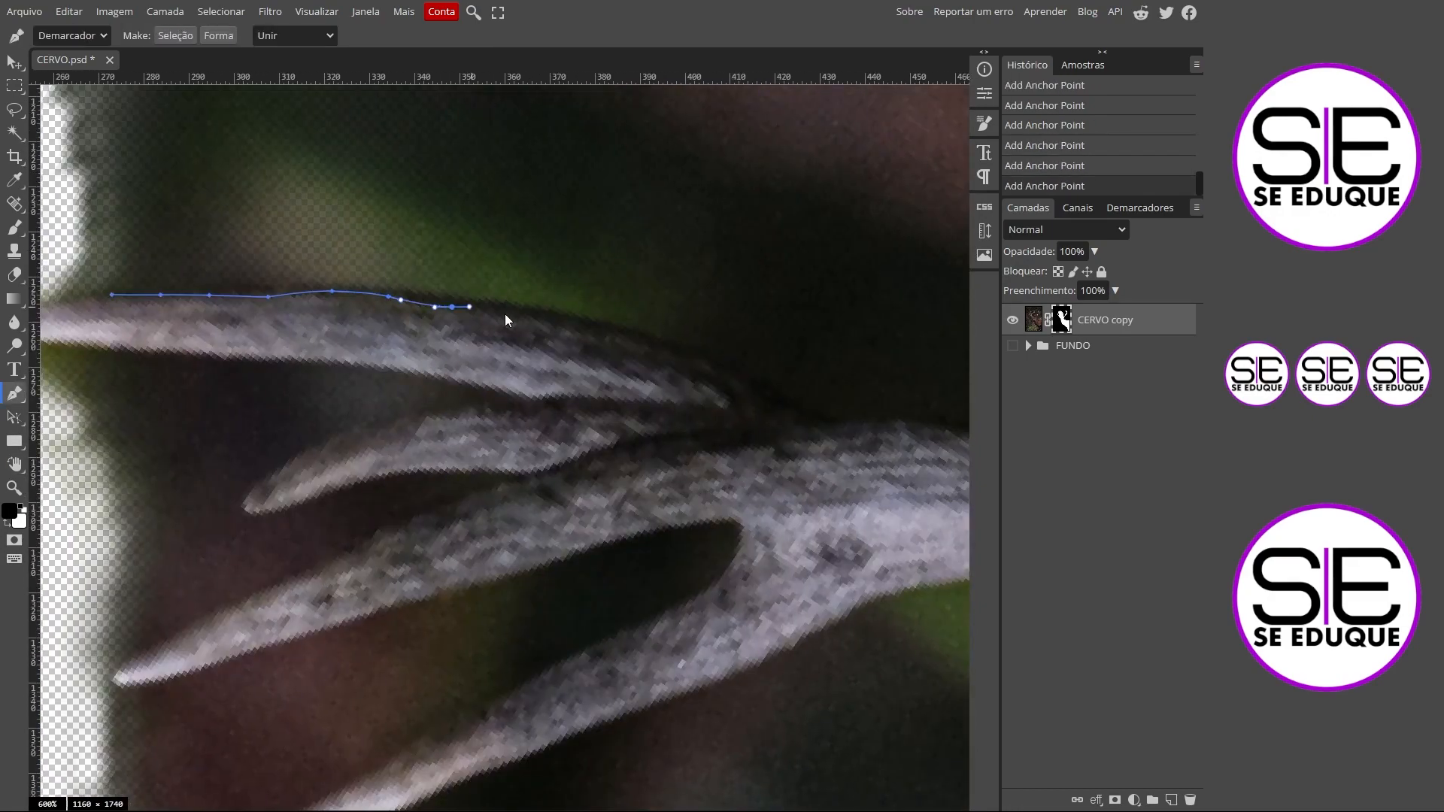
Continue the path along the underside of the left antler's side branch toward the main beam
{"action": "left_click_drag", "start_coordinate": [878, 387], "coordinate": [588, 403]}
{"action": "left_click_drag", "start_coordinate": [613, 402], "coordinate": [631, 403]}
{"action": "left_click_drag", "start_coordinate": [655, 404], "coordinate": [677, 404]}
{"action": "left_click_drag", "start_coordinate": [717, 401], "coordinate": [731, 401]}
{"action": "left_click_drag", "start_coordinate": [772, 391], "coordinate": [791, 389]}
{"action": "left_click_drag", "start_coordinate": [856, 410], "coordinate": [454, 510]}
{"action": "left_click_drag", "start_coordinate": [472, 500], "coordinate": [489, 495]}
{"action": "left_click_drag", "start_coordinate": [512, 487], "coordinate": [528, 476]}
{"action": "left_click_drag", "start_coordinate": [549, 452], "coordinate": [563, 445]}
Redo the anchor points where the left antler's side branch meets the main beam so the path follows the curve
{"action": "key", "text": "r"}
{"action": "left_click_drag", "start_coordinate": [739, 334], "coordinate": [769, 402]}
{"action": "left_click_drag", "start_coordinate": [555, 506], "coordinate": [569, 509]}
{"action": "key", "text": "ctrl+z"}
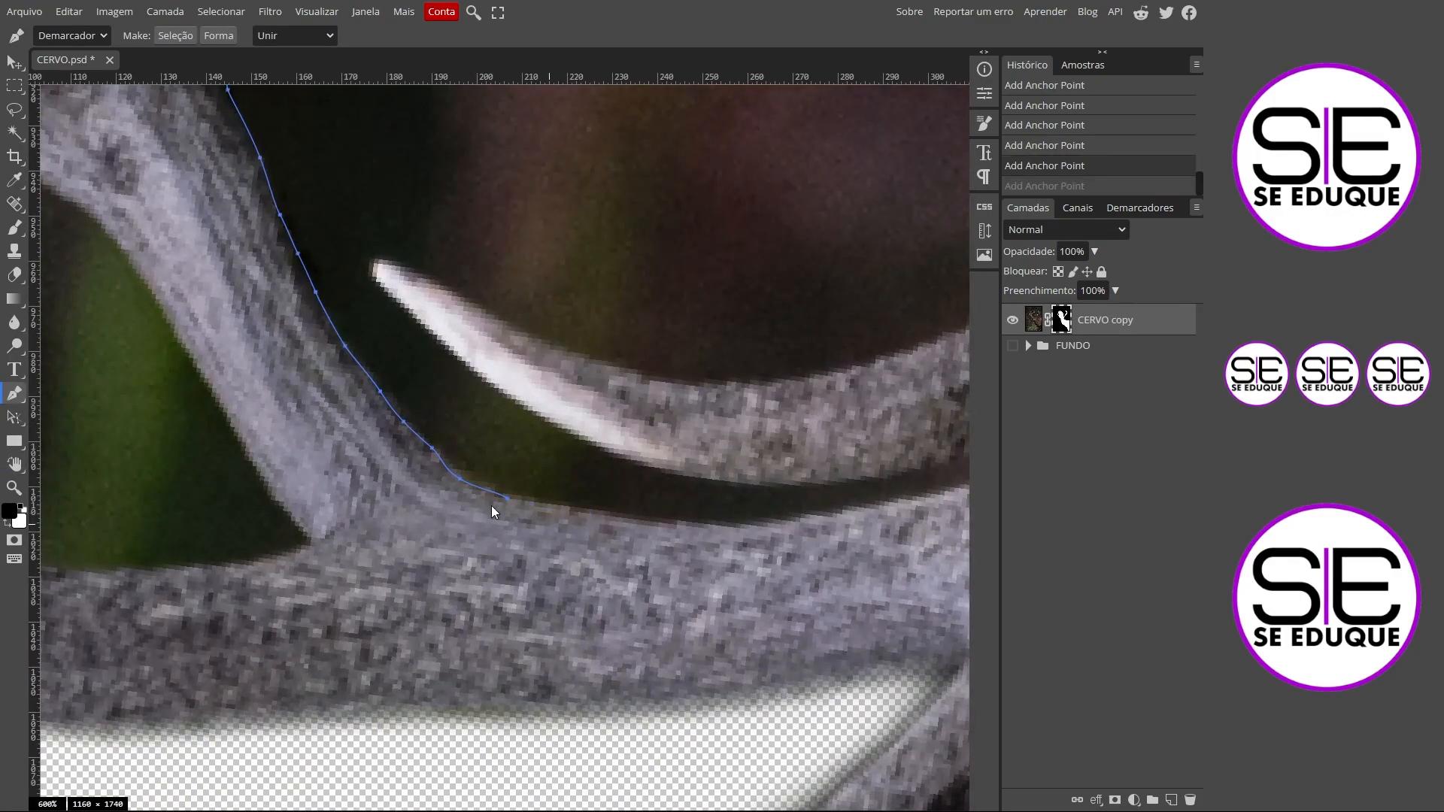
{"action": "left_click", "coordinate": [619, 520]}
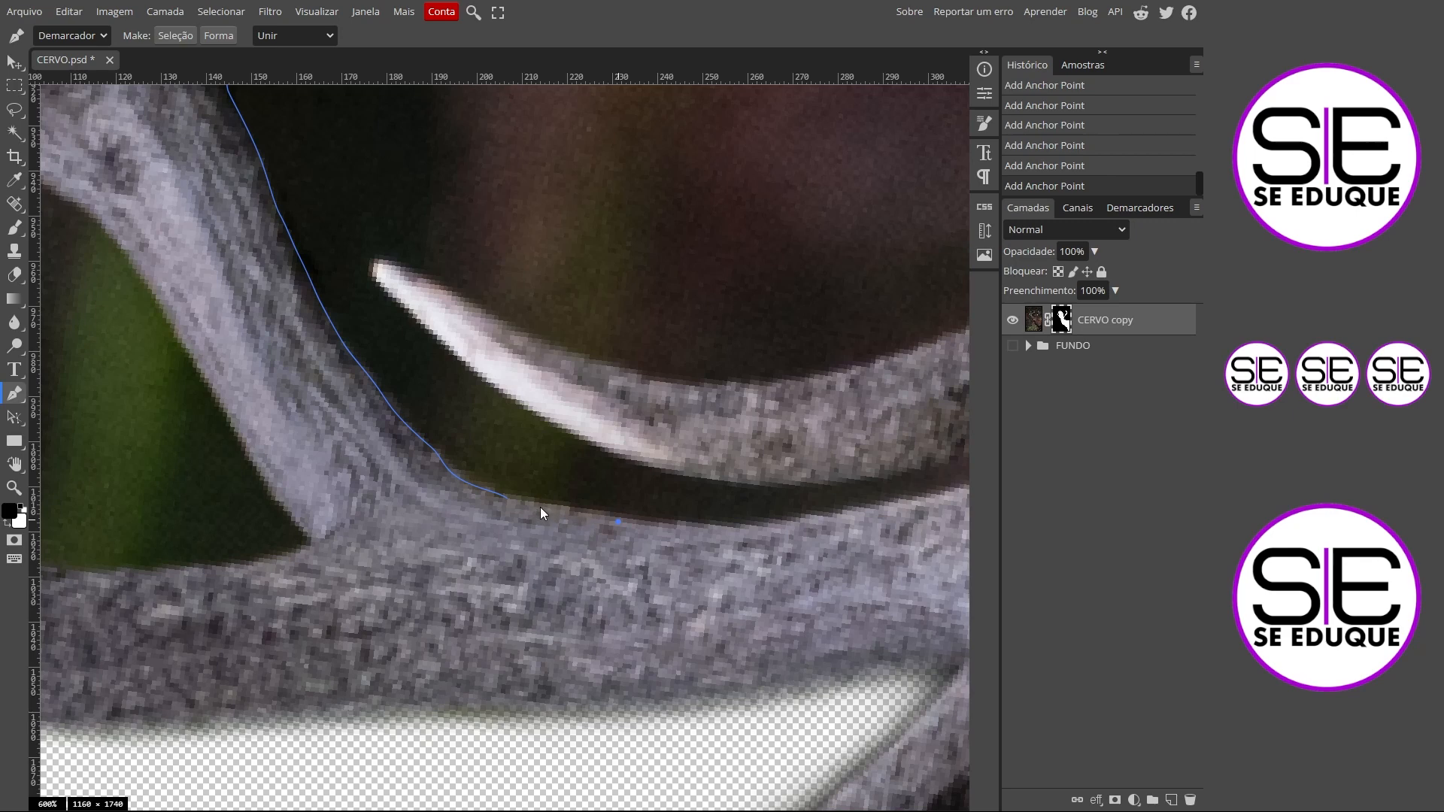
{"action": "key", "text": "ctrl+z"}
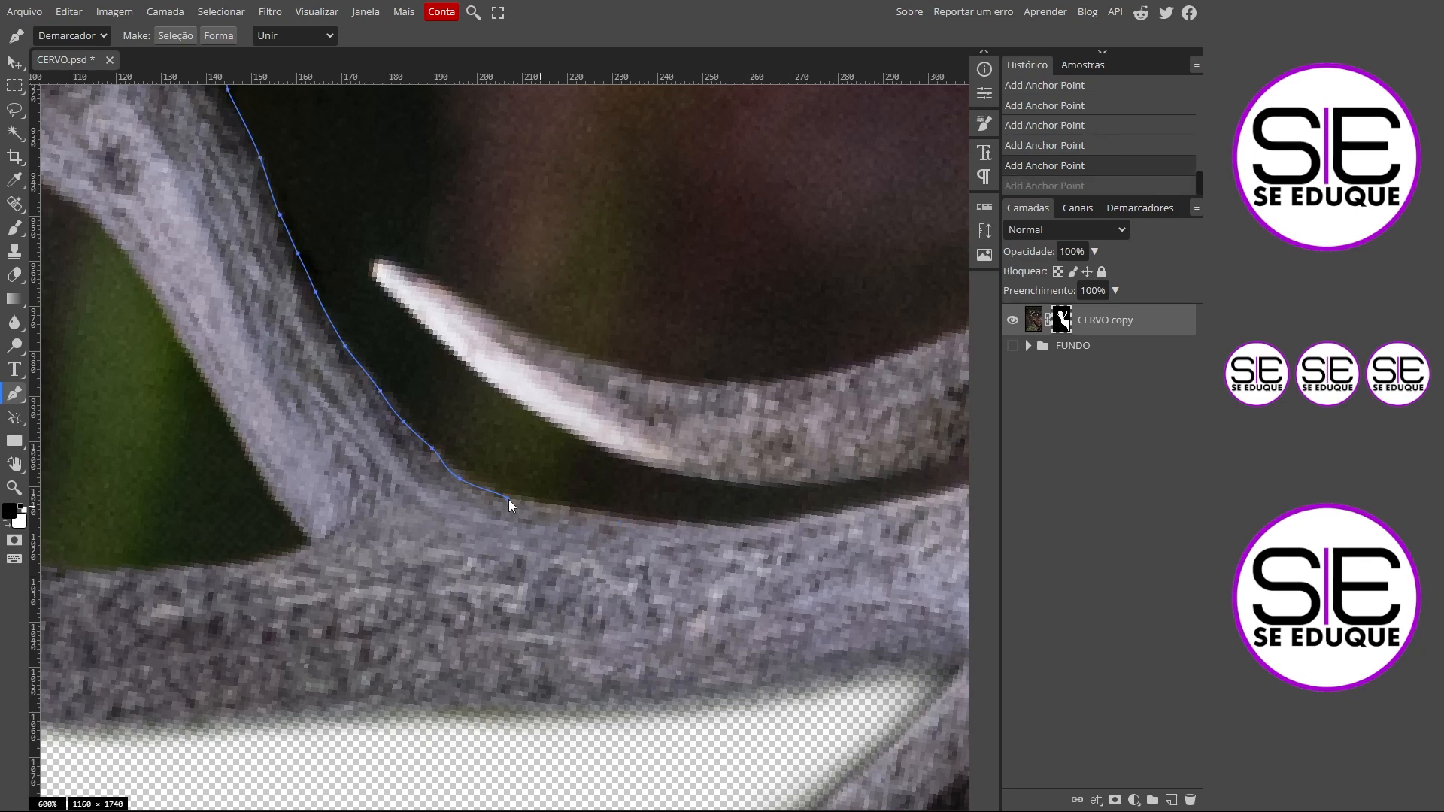
{"action": "left_click", "coordinate": [508, 499]}
{"action": "left_click_drag", "start_coordinate": [596, 519], "coordinate": [614, 516]}
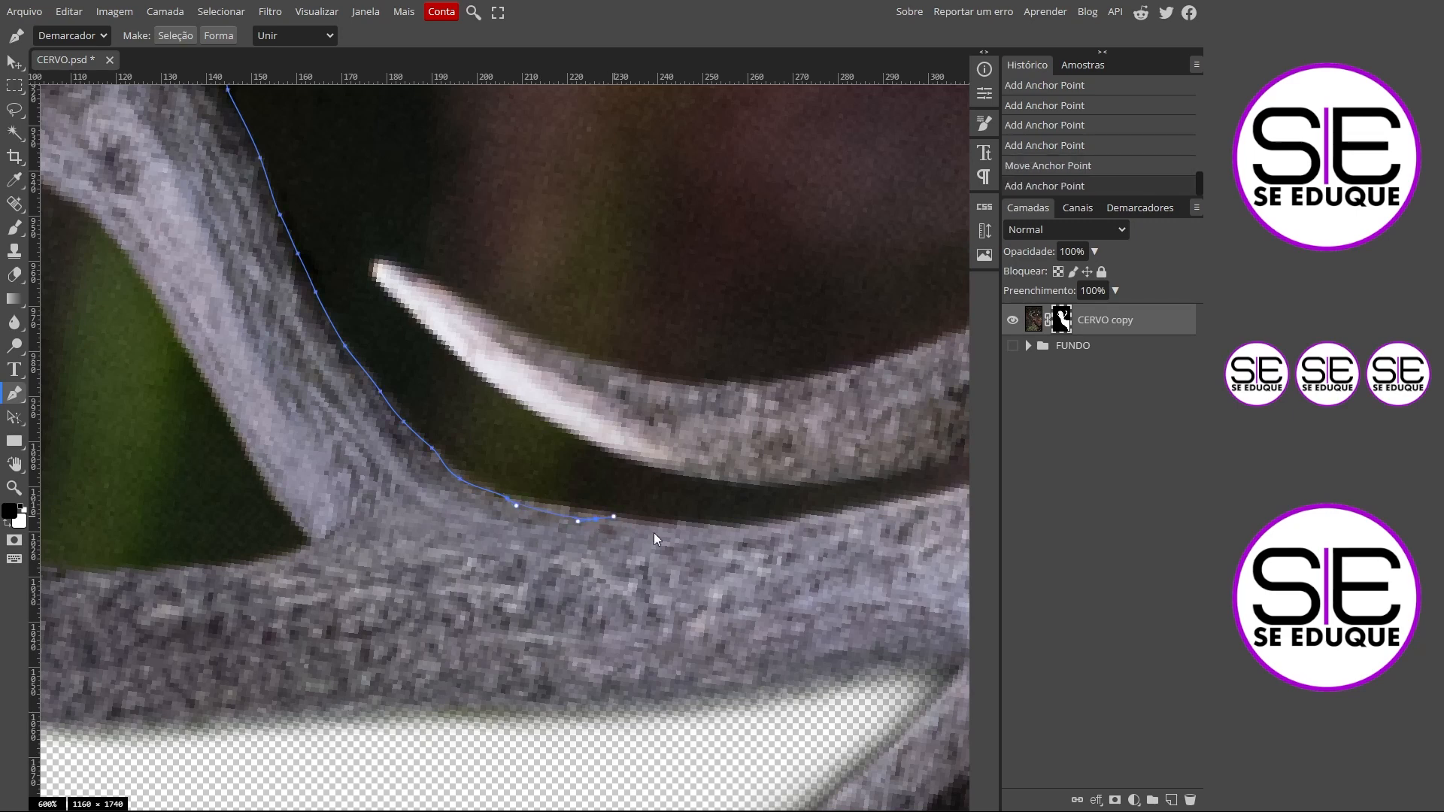
{"action": "key", "text": "ctrl+z"}
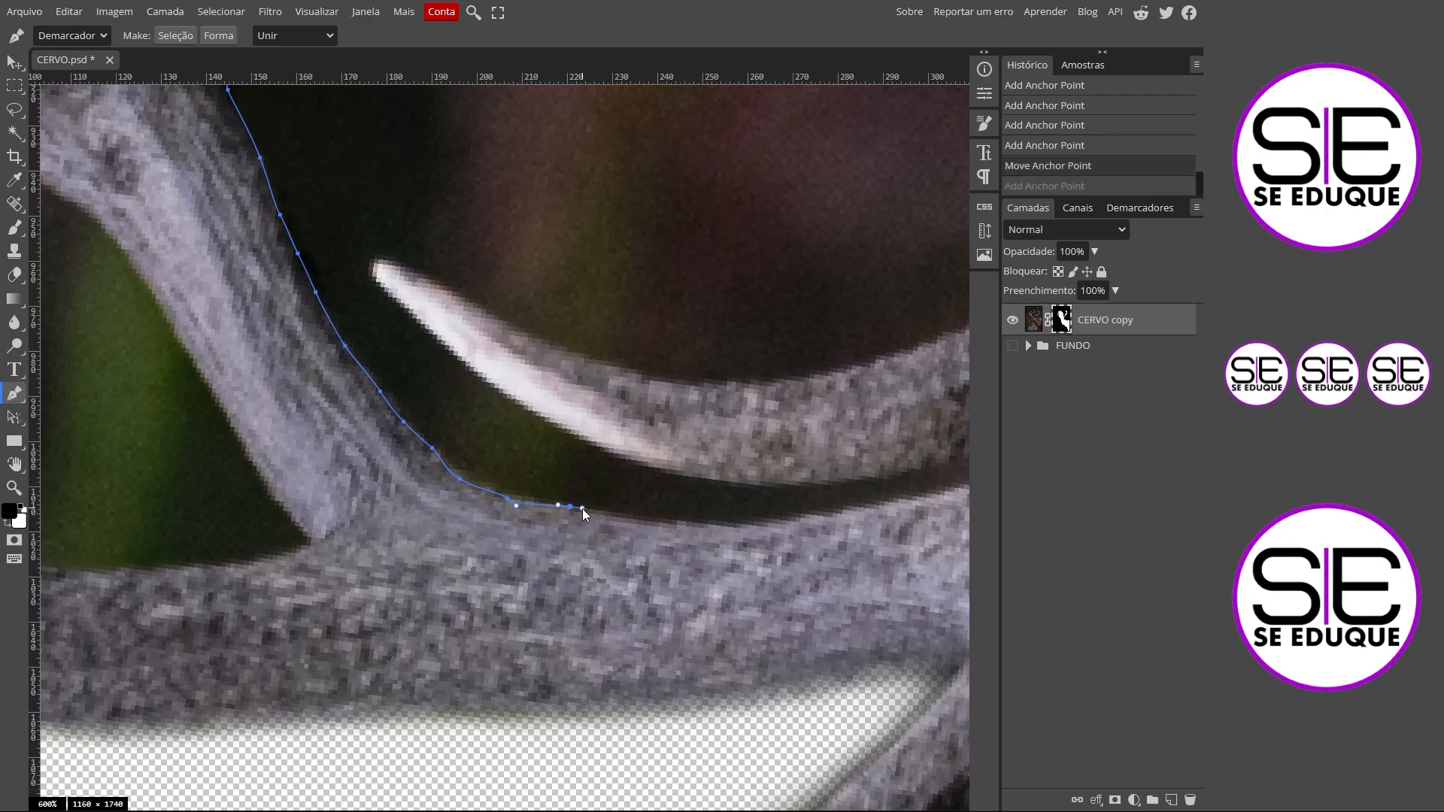
{"action": "left_click_drag", "start_coordinate": [582, 508], "coordinate": [583, 509]}
Trace the main beam's inner edge to the point where it meets the left front tine
{"action": "left_click_drag", "start_coordinate": [682, 526], "coordinate": [693, 525]}
{"action": "left_click", "coordinate": [805, 518]}
{"action": "left_click_drag", "start_coordinate": [805, 519], "coordinate": [460, 549]}
{"action": "left_click", "coordinate": [610, 522]}
{"action": "left_click", "coordinate": [699, 497]}
{"action": "left_click_drag", "start_coordinate": [754, 456], "coordinate": [780, 435]}
{"action": "left_click", "coordinate": [805, 411]}
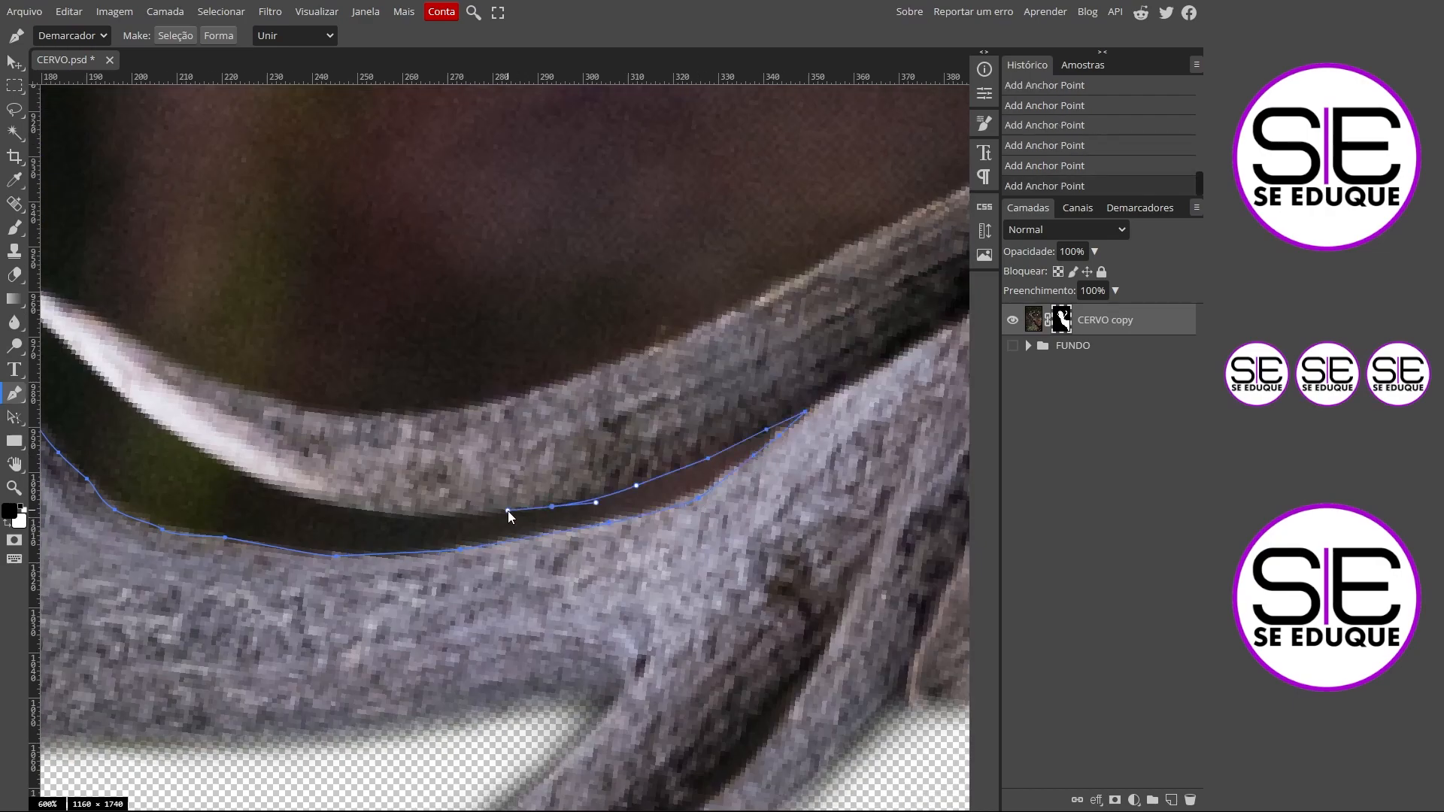
Follow the left front tine's outer edge back toward its tip, outlining the narrow gap beside the main beam
{"action": "left_click", "coordinate": [456, 513]}
{"action": "left_click", "coordinate": [374, 507]}
{"action": "left_click_drag", "start_coordinate": [424, 473], "coordinate": [709, 372]}
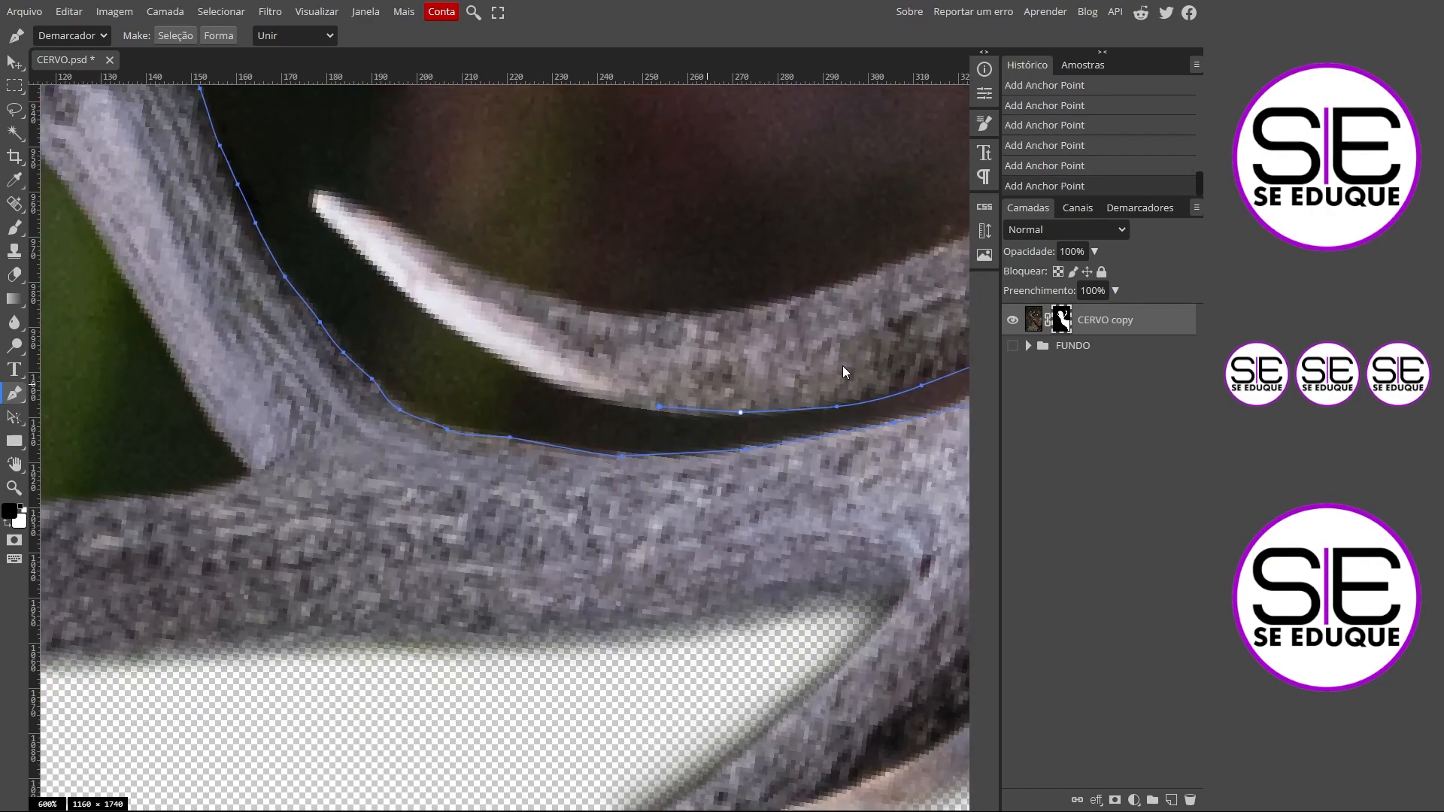
{"action": "left_click", "coordinate": [713, 413]}
{"action": "left_click", "coordinate": [658, 410]}
{"action": "left_click", "coordinate": [609, 400]}
{"action": "left_click", "coordinate": [567, 384]}
{"action": "left_click", "coordinate": [553, 380]}
{"action": "left_click_drag", "start_coordinate": [484, 348], "coordinate": [736, 382]}
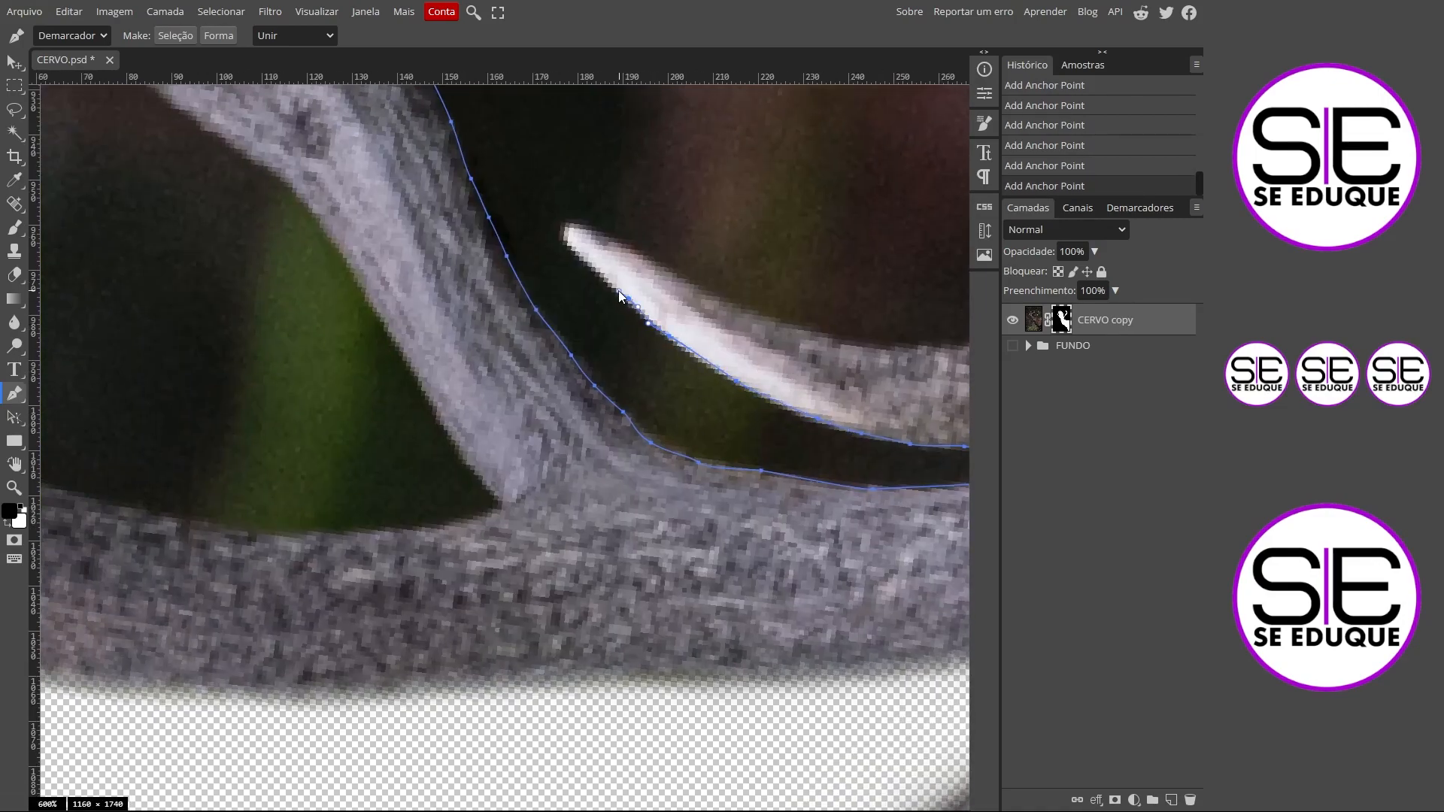
Undo the last three anchor points and retrace the path around the left front tine's tip
{"action": "scroll", "coordinate": [613, 259], "scroll_direction": "up", "scroll_amount": 4}
{"action": "key", "text": "ctrl+z"}
{"action": "key", "text": "ctrl+z"}
{"action": "key", "text": "ctrl+z"}
{"action": "left_click", "coordinate": [517, 225]}
{"action": "left_click", "coordinate": [512, 188]}
{"action": "left_click_drag", "start_coordinate": [517, 173], "coordinate": [519, 642]}
Trace the path around the left front tine's tip and down its inner edge toward the base, undoing misplaced anchor points
{"action": "scroll", "coordinate": [519, 642], "scroll_direction": "down", "scroll_amount": 5}
{"action": "left_click_drag", "start_coordinate": [592, 604], "coordinate": [636, 297]}
{"action": "left_click", "coordinate": [751, 264], "text": "alt"}
{"action": "left_click_drag", "start_coordinate": [598, 307], "coordinate": [500, 348]}
{"action": "left_click_drag", "start_coordinate": [469, 377], "coordinate": [460, 386]}
{"action": "left_click_drag", "start_coordinate": [507, 463], "coordinate": [672, 261]}
{"action": "key", "text": "ctrl+z"}
{"action": "key", "text": "ctrl+z"}
{"action": "left_click_drag", "start_coordinate": [634, 275], "coordinate": [587, 300]}
{"action": "left_click_drag", "start_coordinate": [513, 335], "coordinate": [507, 338]}
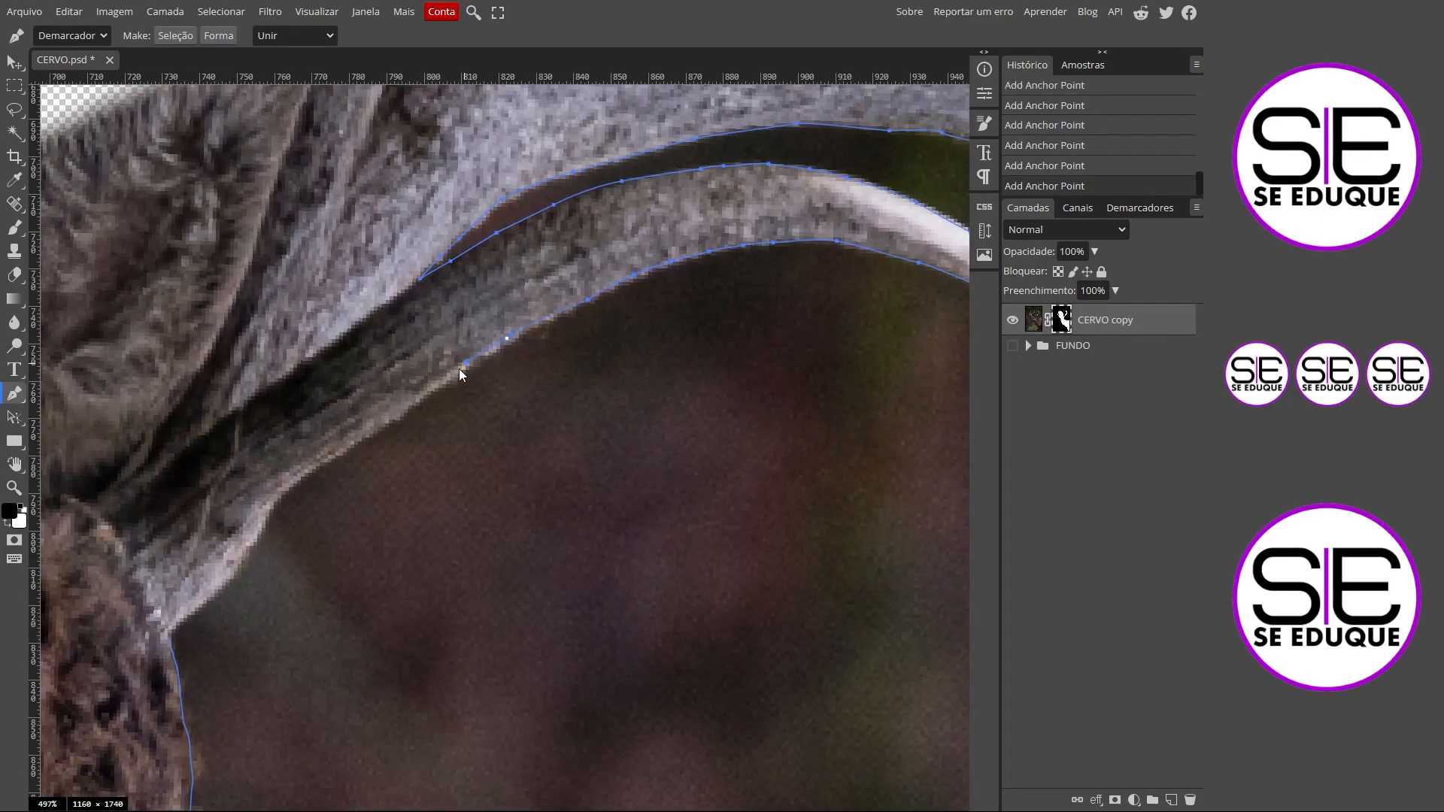
Join the traced tine edge to the path at the forehead and reset the canvas rotation
{"action": "left_click_drag", "start_coordinate": [264, 542], "coordinate": [383, 236]}
{"action": "left_click_drag", "start_coordinate": [925, 628], "coordinate": [618, 325]}
{"action": "key", "text": "ctrl+z"}
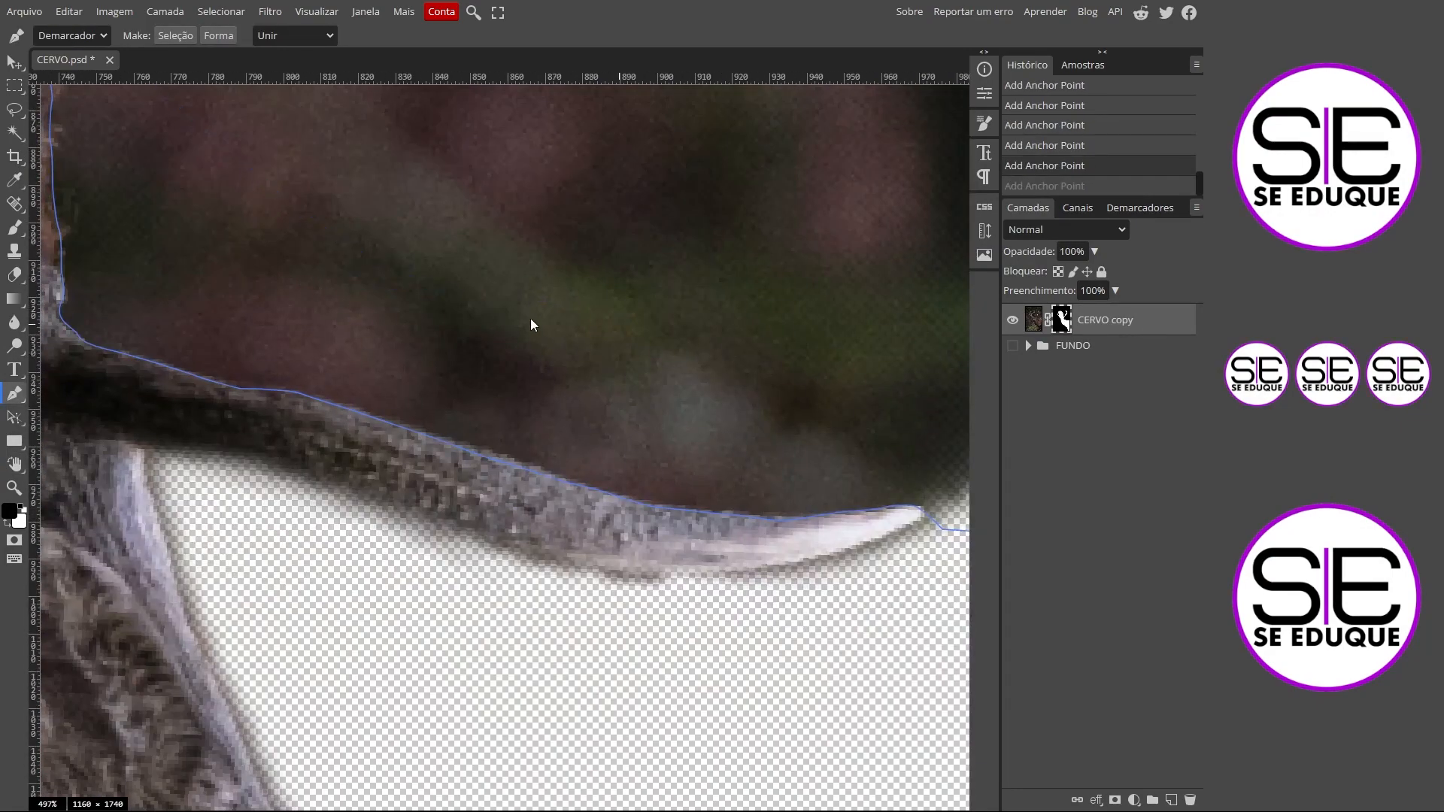
{"action": "left_click_drag", "start_coordinate": [526, 323], "coordinate": [910, 632]}
{"action": "double_click", "coordinate": [15, 464]}
{"action": "scroll", "coordinate": [481, 271], "scroll_direction": "up", "scroll_amount": 6}
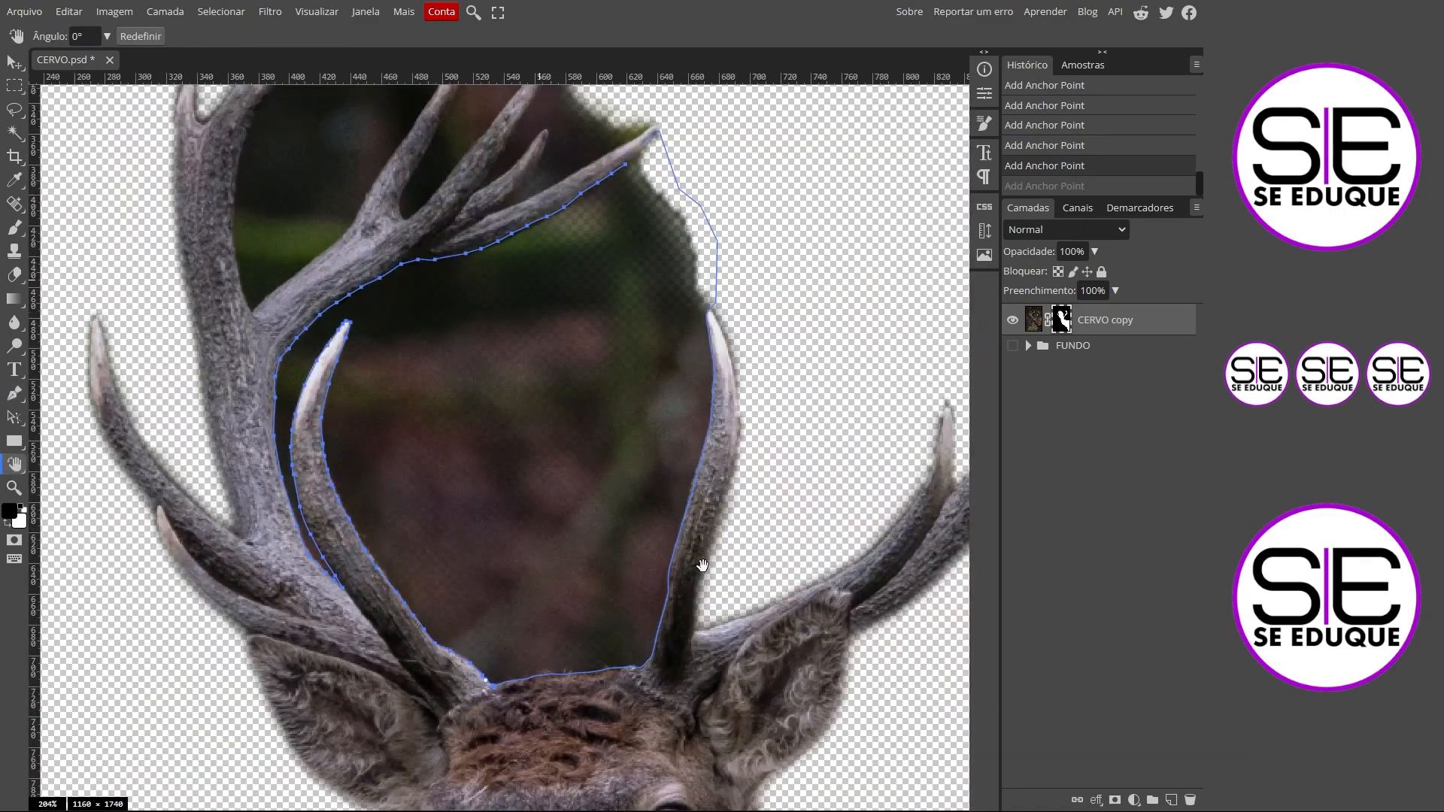
{"action": "scroll", "coordinate": [564, 299], "scroll_direction": "up", "scroll_amount": 8}
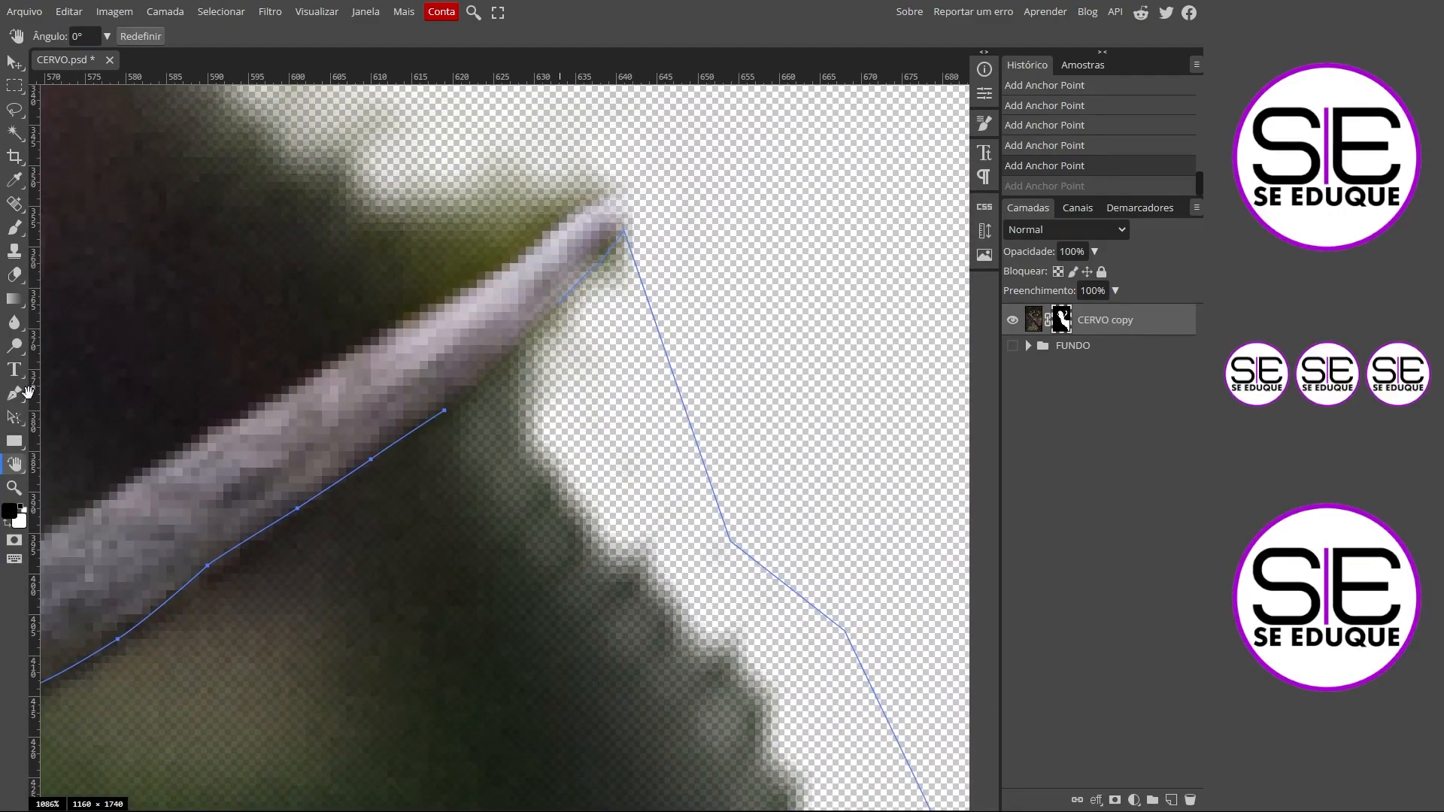
Bridge the gap in the path along the underside of the left antler's lowest inner tine with Pen anchor points
{"action": "left_click", "coordinate": [15, 394]}
{"action": "scroll", "coordinate": [476, 327], "scroll_direction": "up", "scroll_amount": 2}
{"action": "left_click", "coordinate": [429, 450]}
{"action": "left_click", "coordinate": [600, 293]}
{"action": "left_click", "coordinate": [599, 291]}
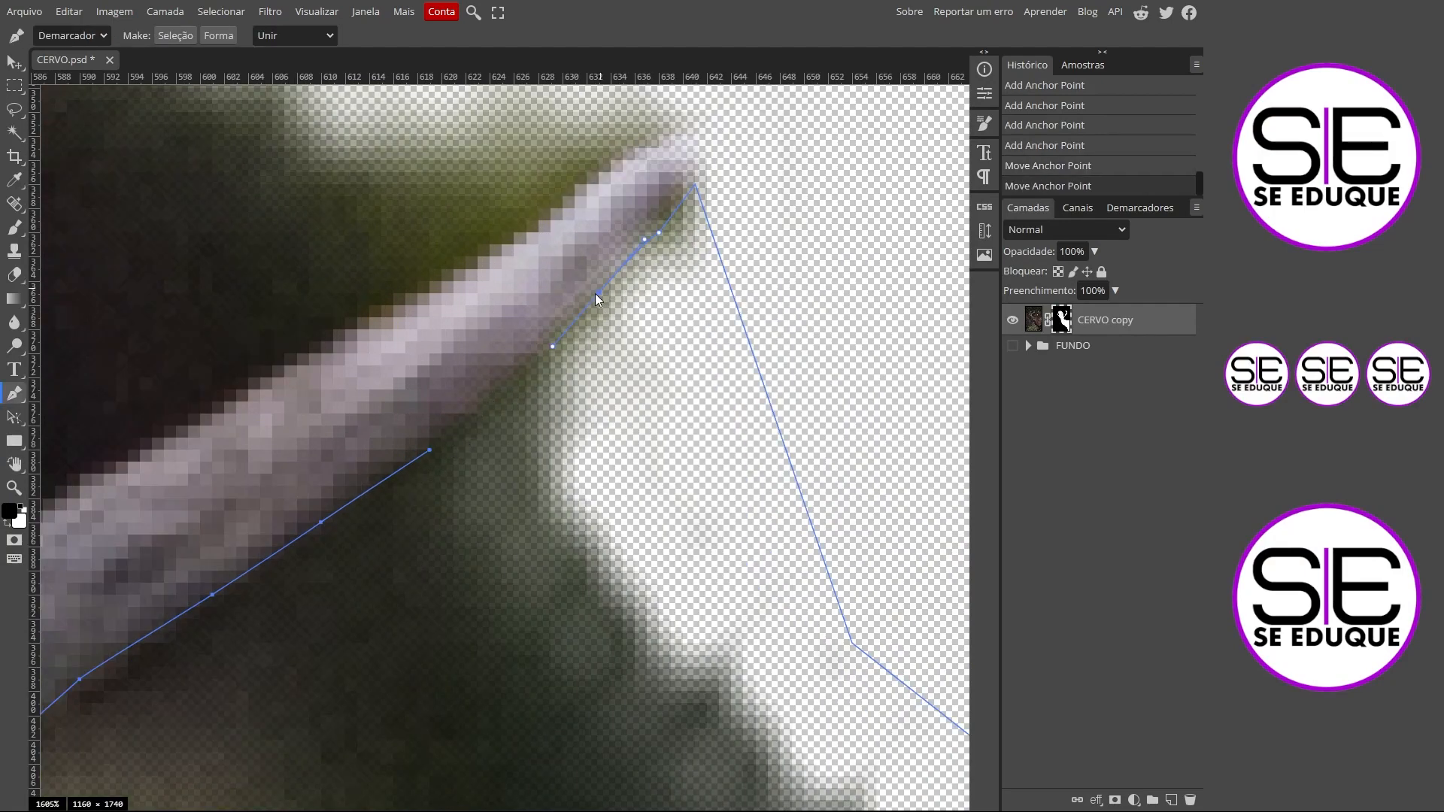
{"action": "left_click", "coordinate": [538, 353]}
{"action": "left_click", "coordinate": [502, 389]}
{"action": "left_click", "coordinate": [467, 414]}
{"action": "left_click", "coordinate": [431, 451]}
Load the Work Path as a selection and return to the layer list
{"action": "key", "text": "ctrl+0"}
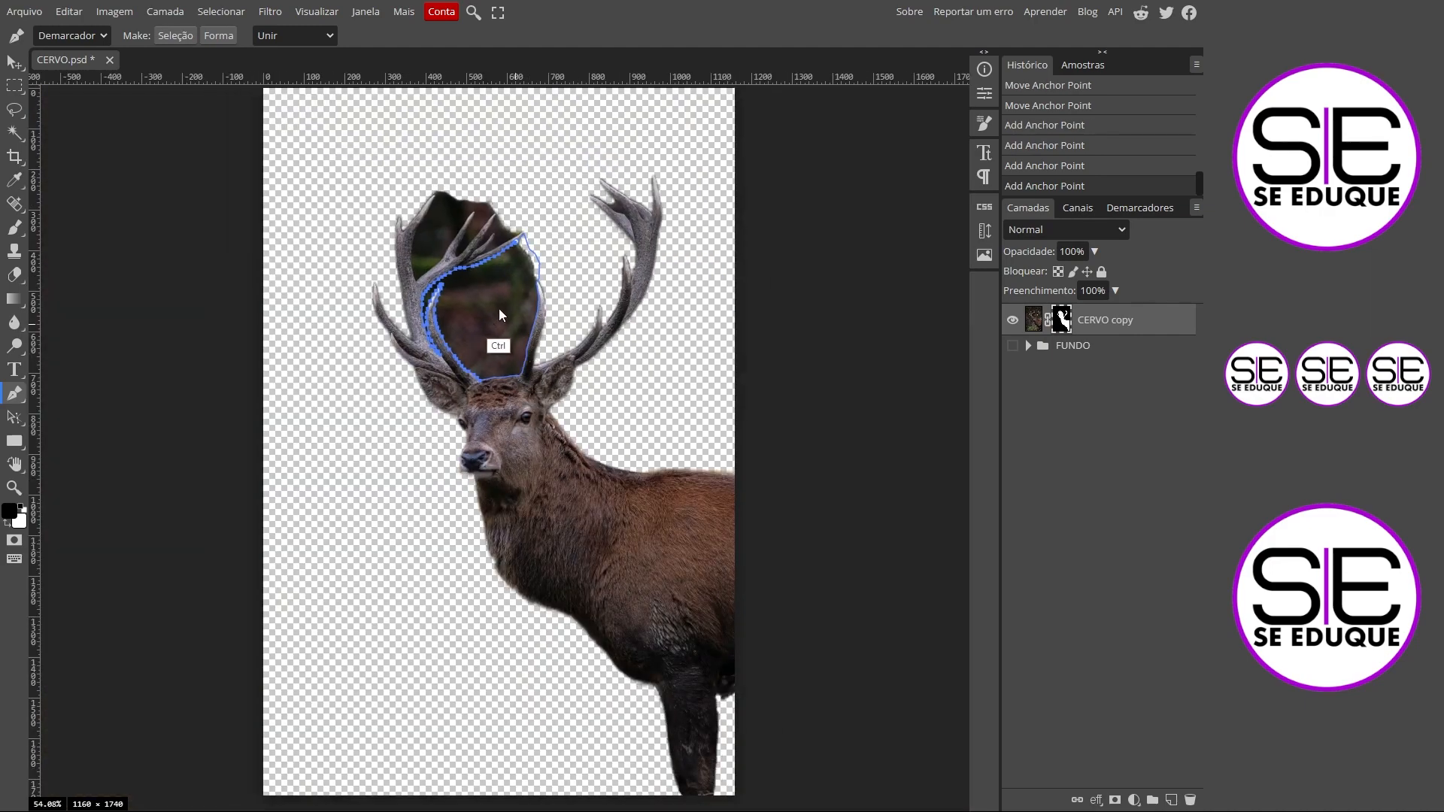
{"action": "scroll", "coordinate": [499, 314], "scroll_direction": "up", "scroll_amount": 5, "text": "ctrl"}
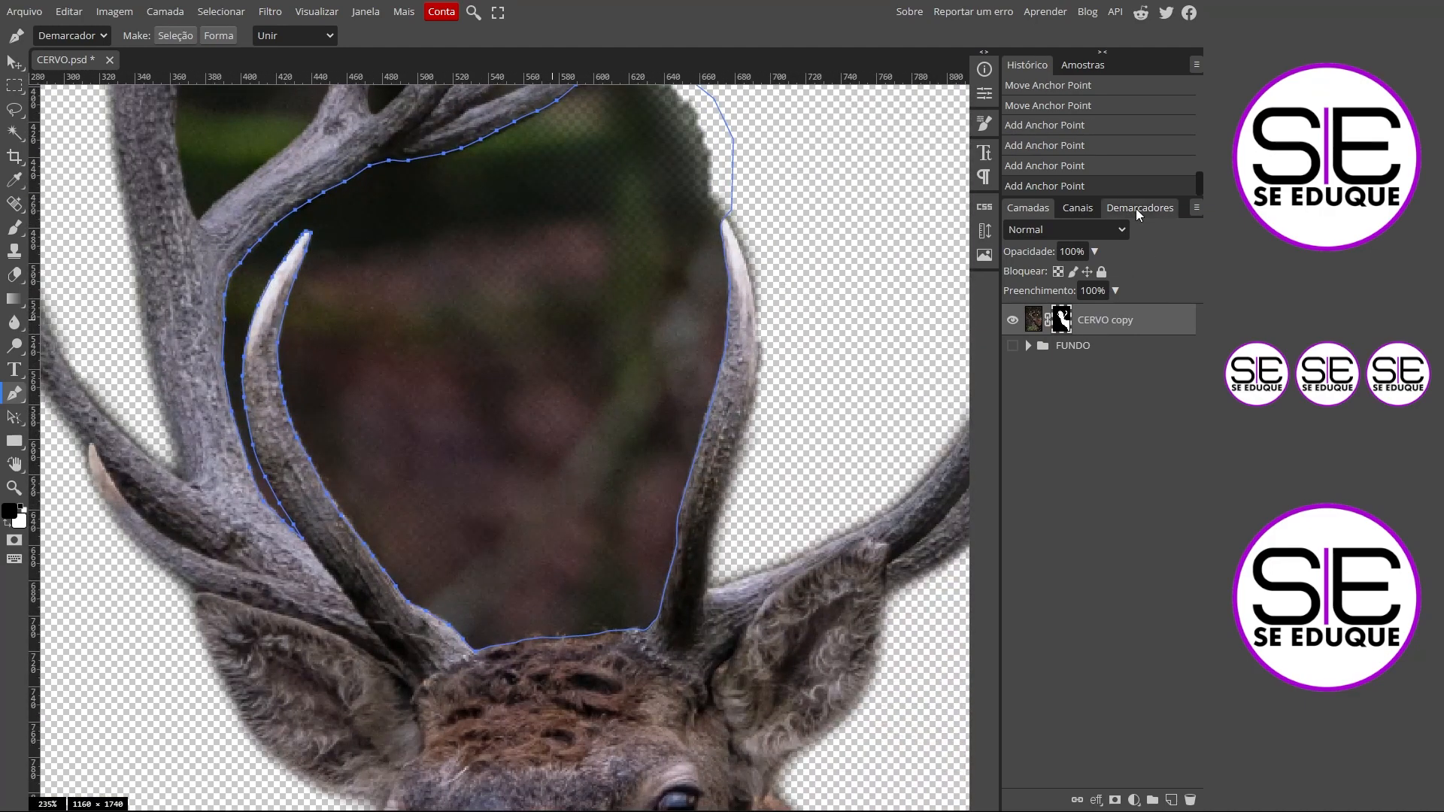
{"action": "left_click", "coordinate": [1137, 208]}
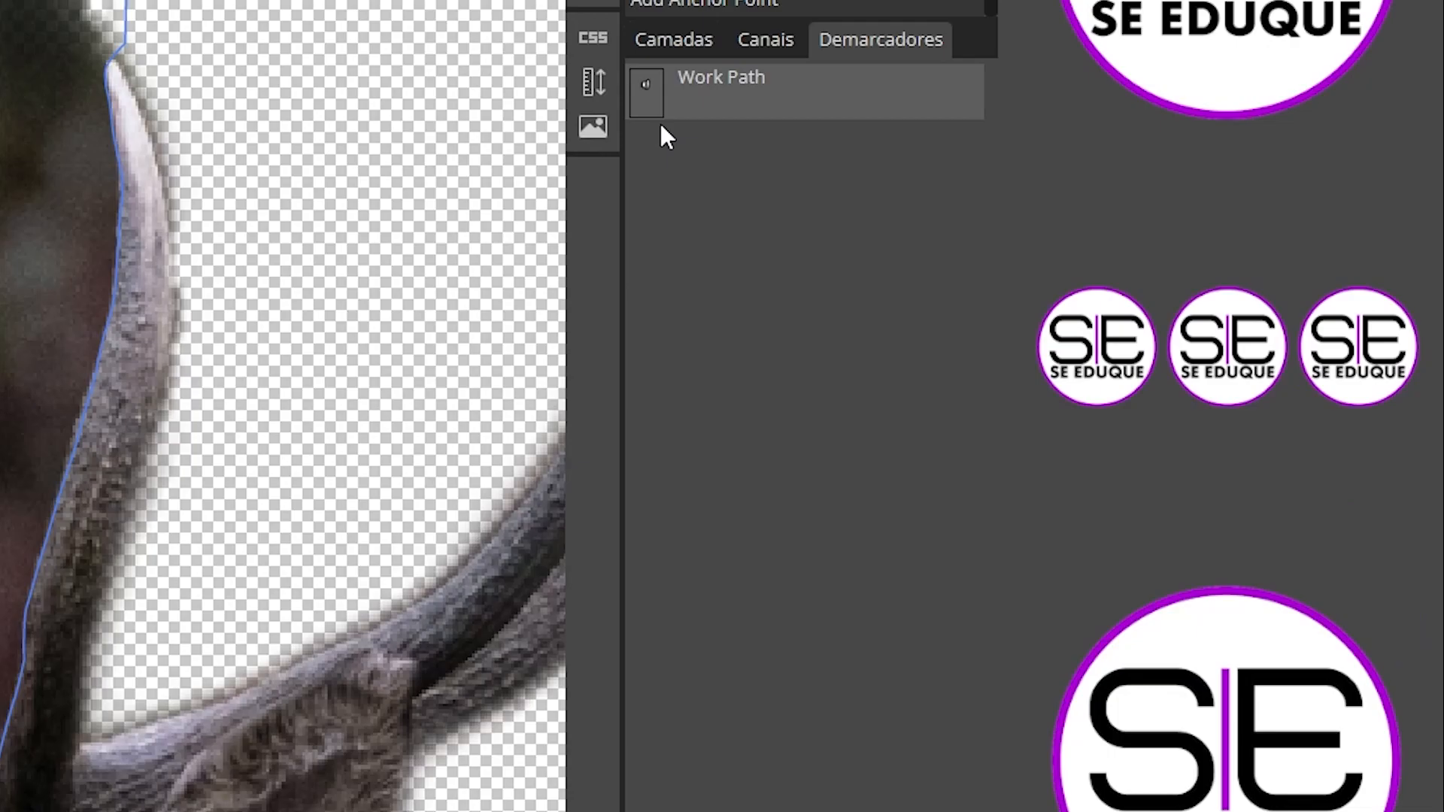
{"action": "left_click", "coordinate": [647, 94], "text": "ctrl"}
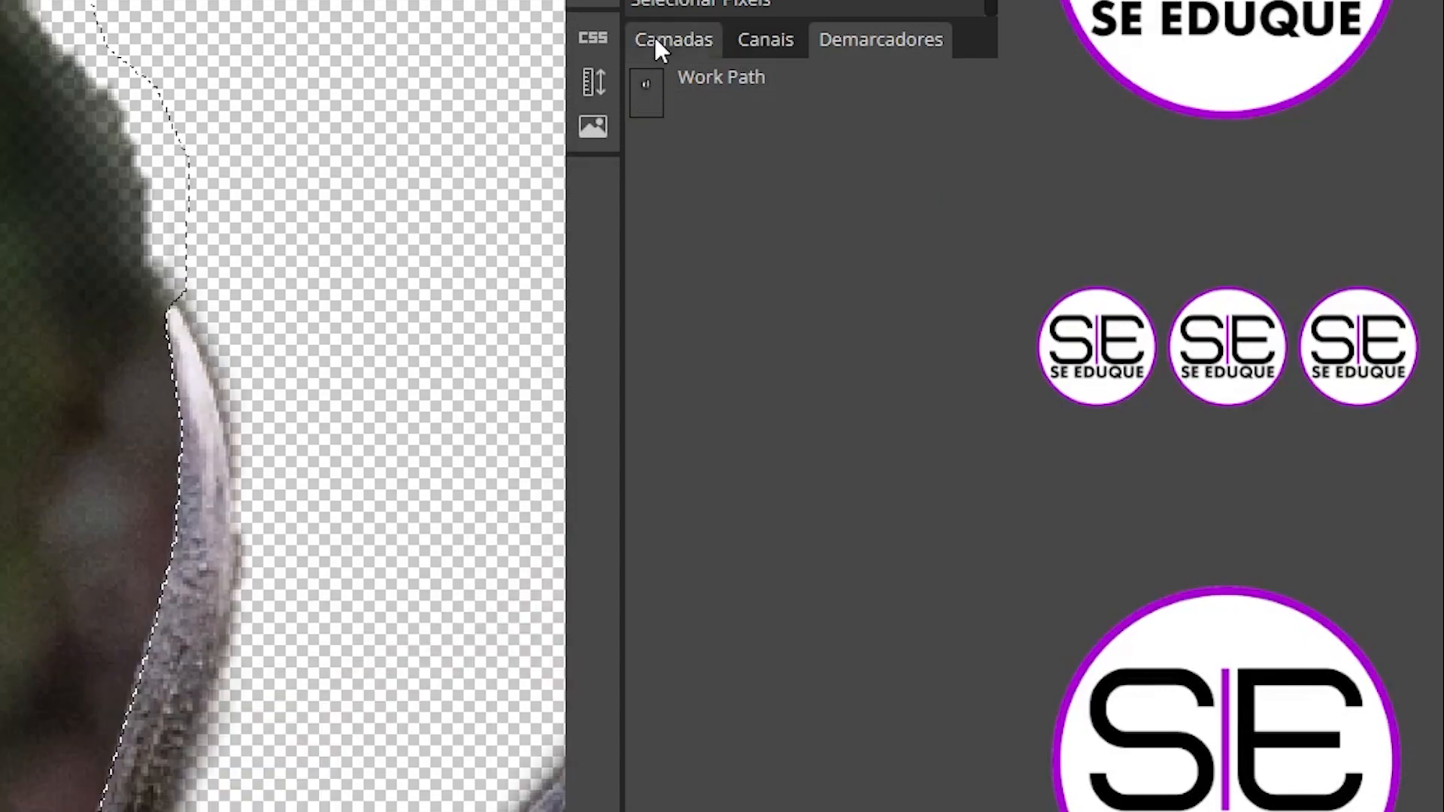
{"action": "left_click", "coordinate": [655, 37]}
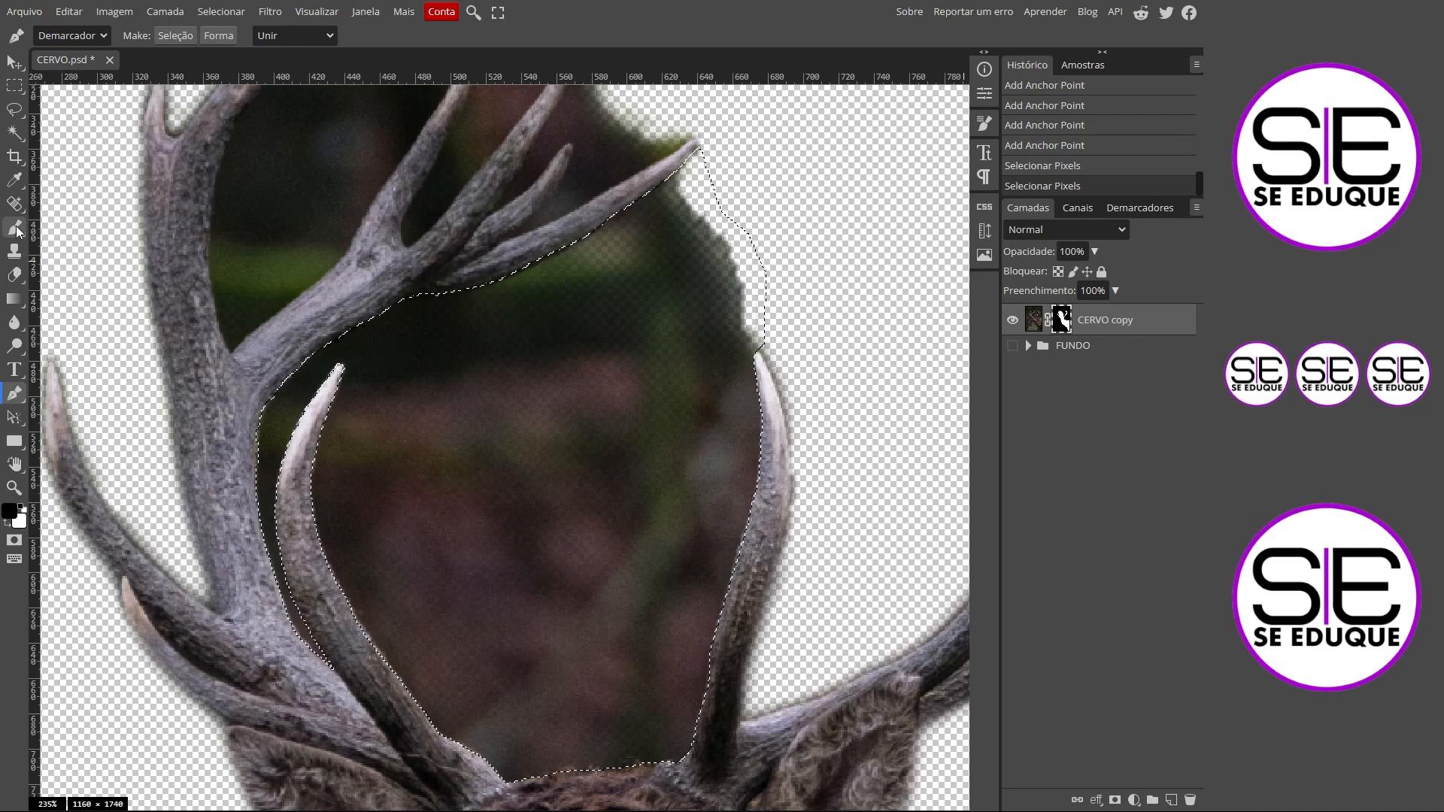
Brush black on the CERVO copy mask inside the selection to hide the background between the antlers, and deselect
{"action": "left_click", "coordinate": [16, 225]}
{"action": "mouse_move", "coordinate": [703, 265]}
{"action": "left_mouse_down"}
{"action": "mouse_move", "coordinate": [660, 205]}
{"action": "mouse_move", "coordinate": [714, 151]}
{"action": "mouse_move", "coordinate": [612, 237]}
{"action": "mouse_move", "coordinate": [279, 421]}
{"action": "mouse_move", "coordinate": [262, 592]}
{"action": "mouse_move", "coordinate": [264, 433]}
{"action": "mouse_move", "coordinate": [278, 450]}
{"action": "mouse_move", "coordinate": [641, 234]}
{"action": "mouse_move", "coordinate": [659, 315]}
{"action": "mouse_move", "coordinate": [436, 370]}
{"action": "mouse_move", "coordinate": [340, 472]}
{"action": "mouse_move", "coordinate": [672, 354]}
{"action": "mouse_move", "coordinate": [772, 382]}
{"action": "mouse_move", "coordinate": [403, 506]}
{"action": "mouse_move", "coordinate": [360, 615]}
{"action": "mouse_move", "coordinate": [447, 733]}
{"action": "mouse_move", "coordinate": [692, 745]}
{"action": "mouse_move", "coordinate": [590, 699]}
{"action": "mouse_move", "coordinate": [747, 472]}
{"action": "mouse_move", "coordinate": [552, 578]}
{"action": "mouse_move", "coordinate": [807, 511]}
{"action": "mouse_move", "coordinate": [338, 589]}
{"action": "left_mouse_up"}
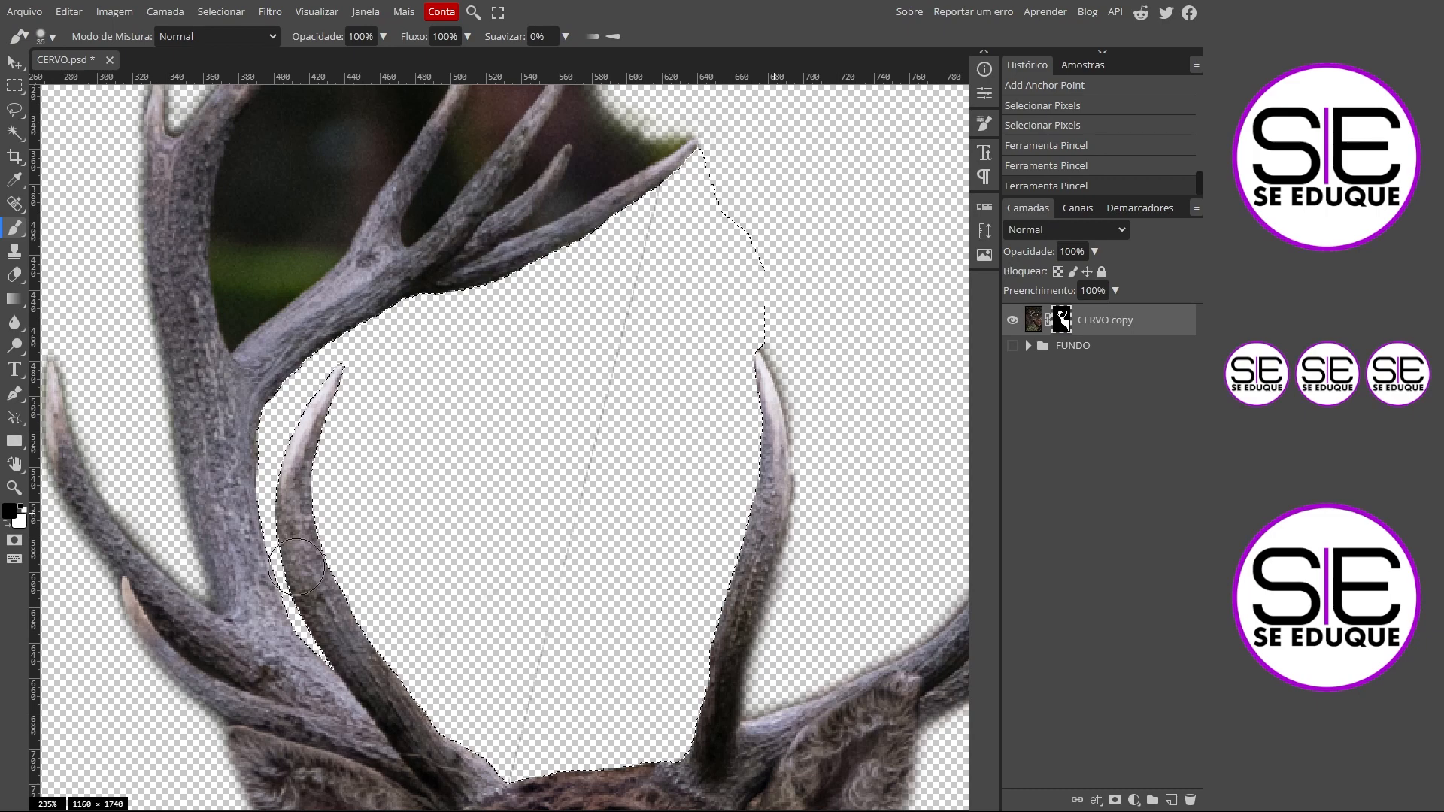
{"action": "key", "text": "ctrl+0"}
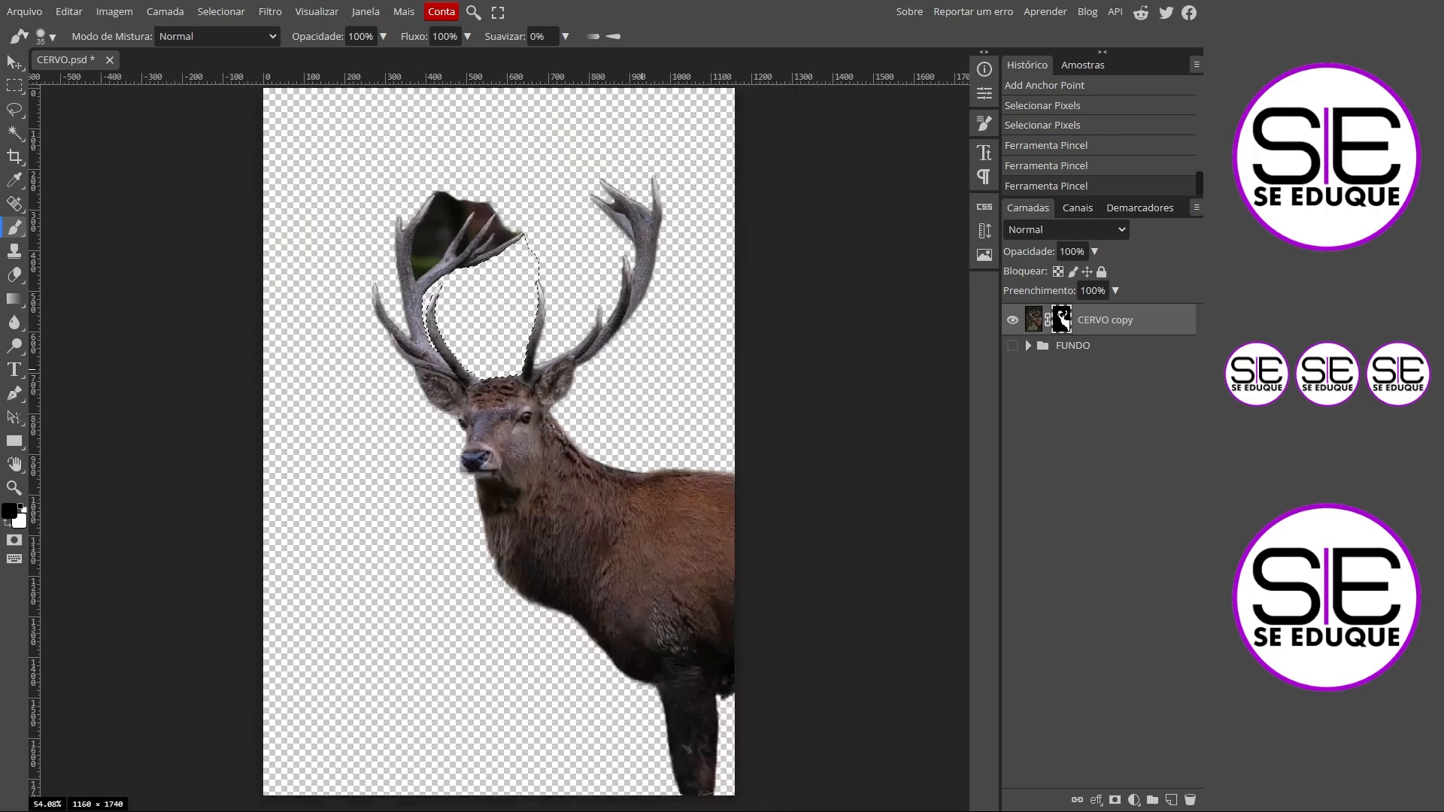
{"action": "scroll", "coordinate": [454, 230], "scroll_direction": "up", "scroll_amount": 10}
{"action": "key", "text": "ctrl+d"}
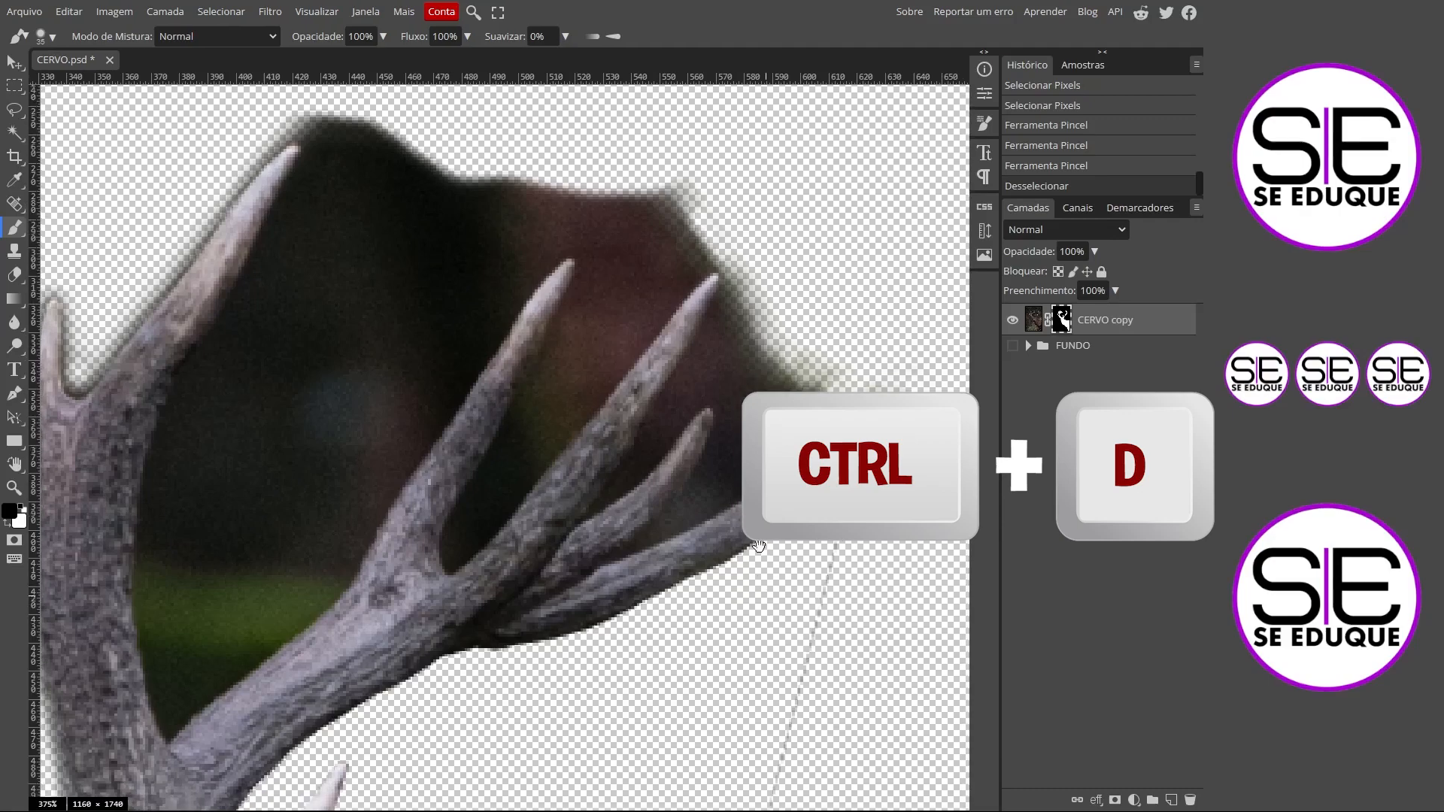
Paint out the thin leftover line between the two front tines on the layer mask
{"action": "left_click_drag", "start_coordinate": [828, 715], "coordinate": [716, 377]}
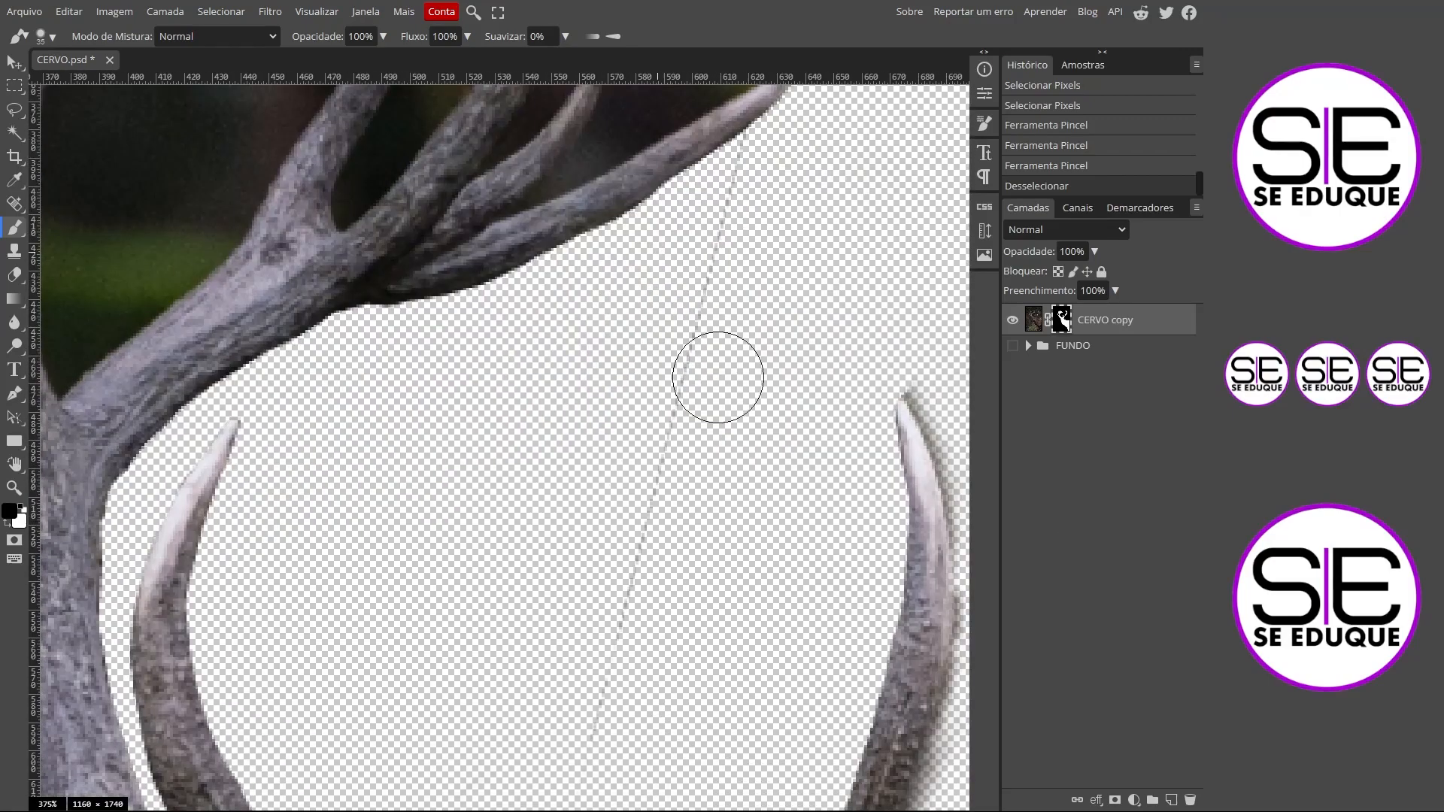
{"action": "left_click_drag", "start_coordinate": [745, 183], "coordinate": [581, 715]}
{"action": "left_click_drag", "start_coordinate": [670, 612], "coordinate": [684, 262]}
{"action": "mouse_move", "coordinate": [598, 526]}
{"action": "left_mouse_down"}
{"action": "mouse_move", "coordinate": [540, 693]}
{"action": "mouse_move", "coordinate": [551, 639]}
{"action": "left_mouse_up"}
{"action": "left_click_drag", "start_coordinate": [668, 278], "coordinate": [273, 547]}
{"action": "left_click_drag", "start_coordinate": [584, 310], "coordinate": [626, 562]}
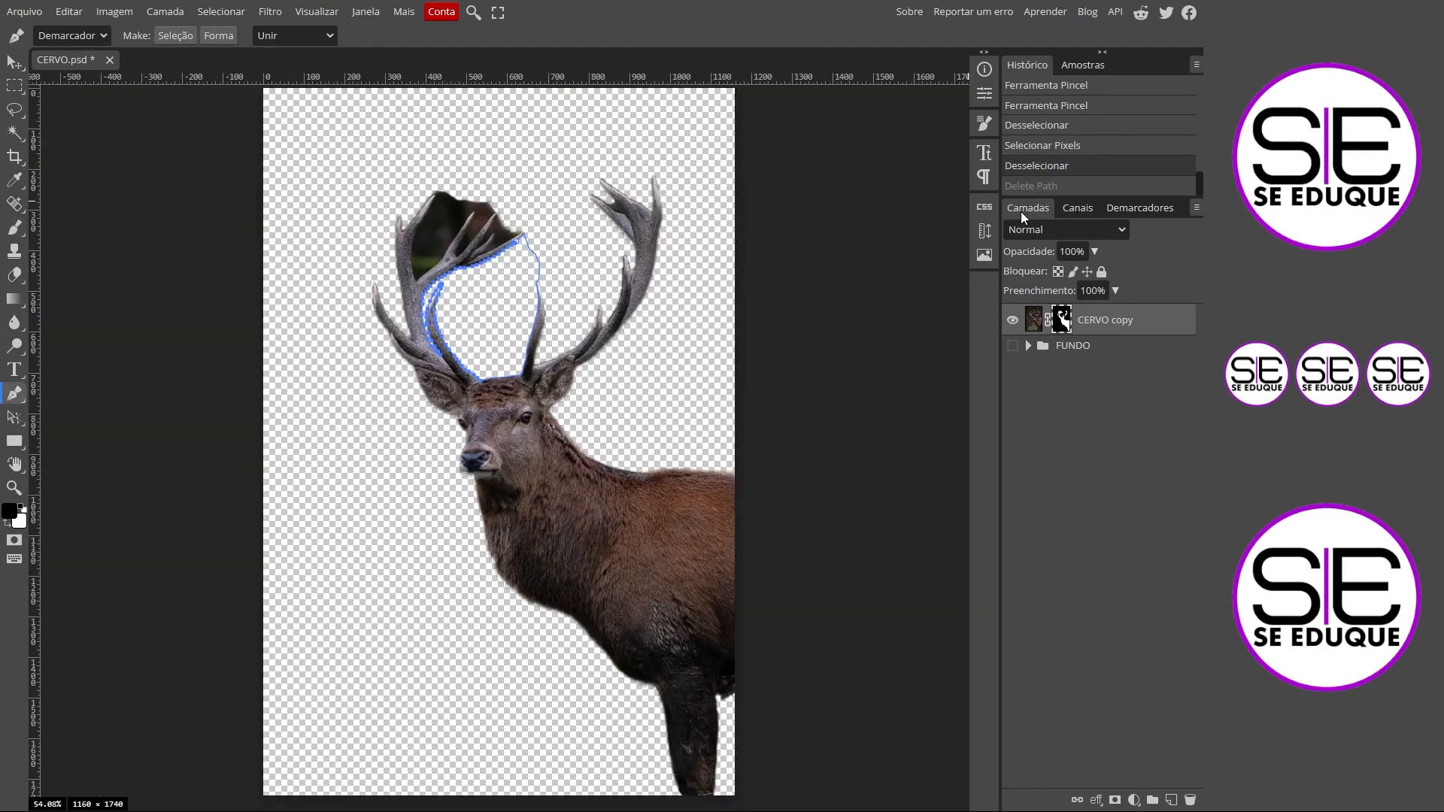
Delete the used Work Path and return to the layer list
{"action": "left_click", "coordinate": [1156, 213]}
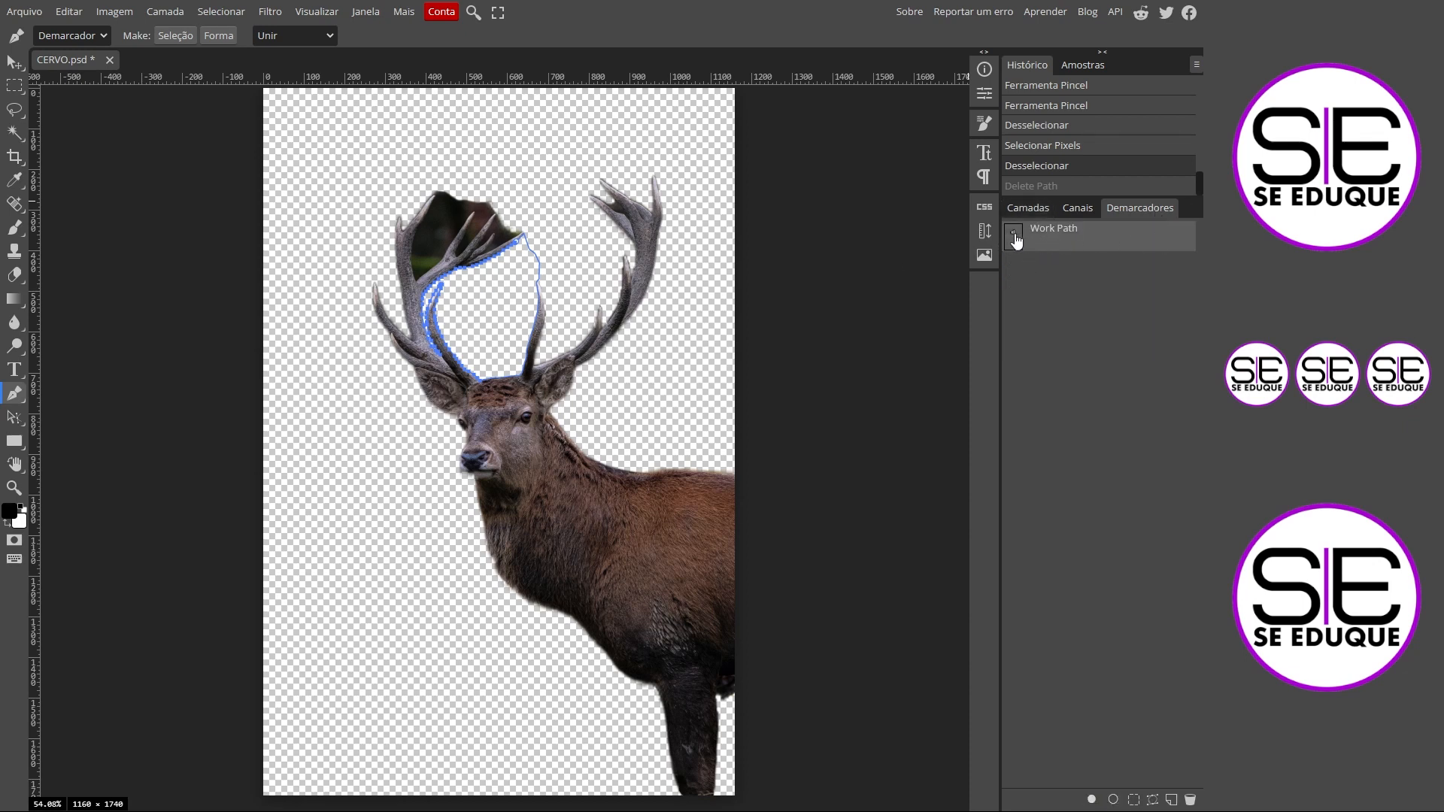
{"action": "left_click_drag", "start_coordinate": [1015, 240], "coordinate": [1192, 804]}
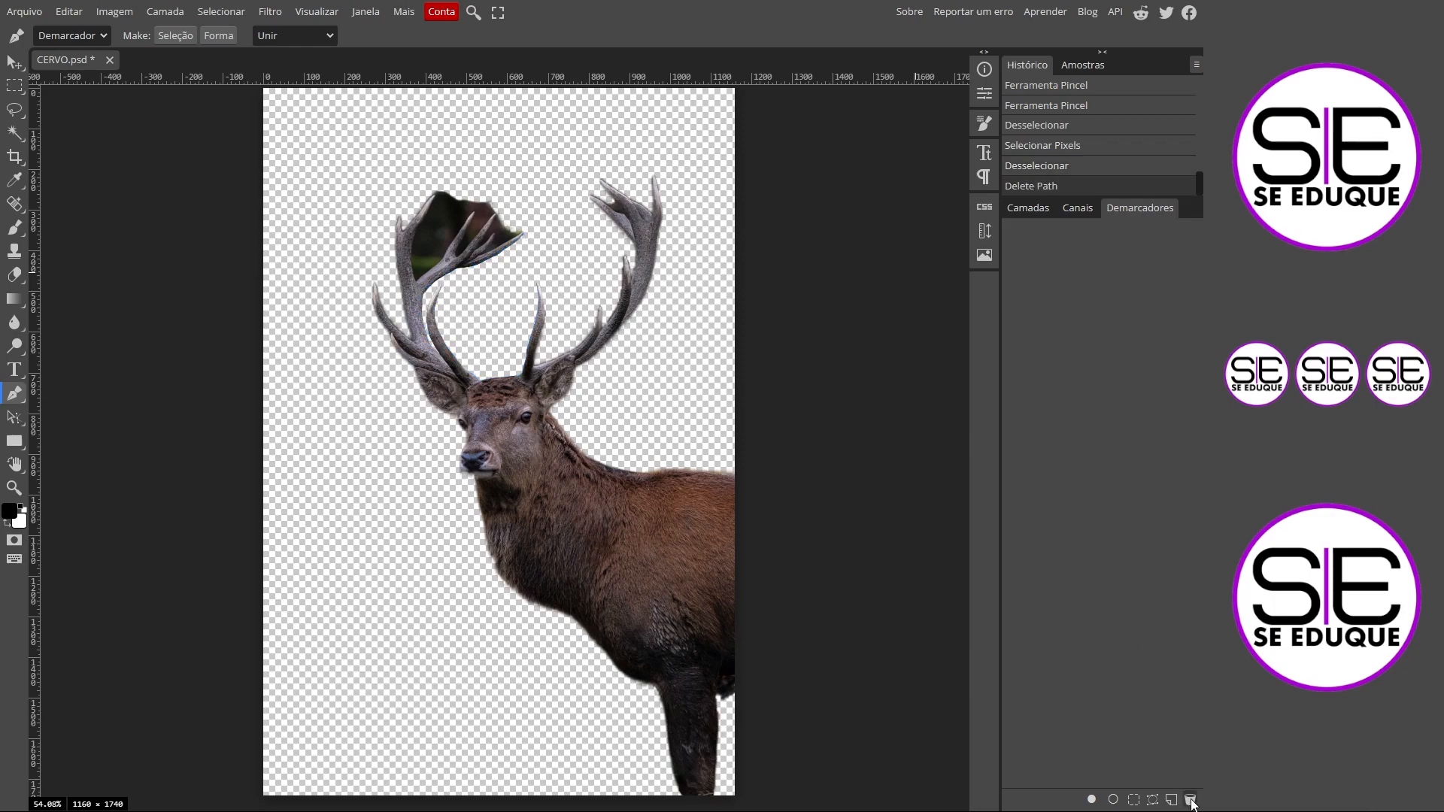
{"action": "left_click", "coordinate": [1024, 207]}
Rotate the canvas and start a new Pen path from the left antler's main beam tip along the beam's inner edge
{"action": "scroll", "coordinate": [435, 225], "scroll_direction": "up", "scroll_amount": 10}
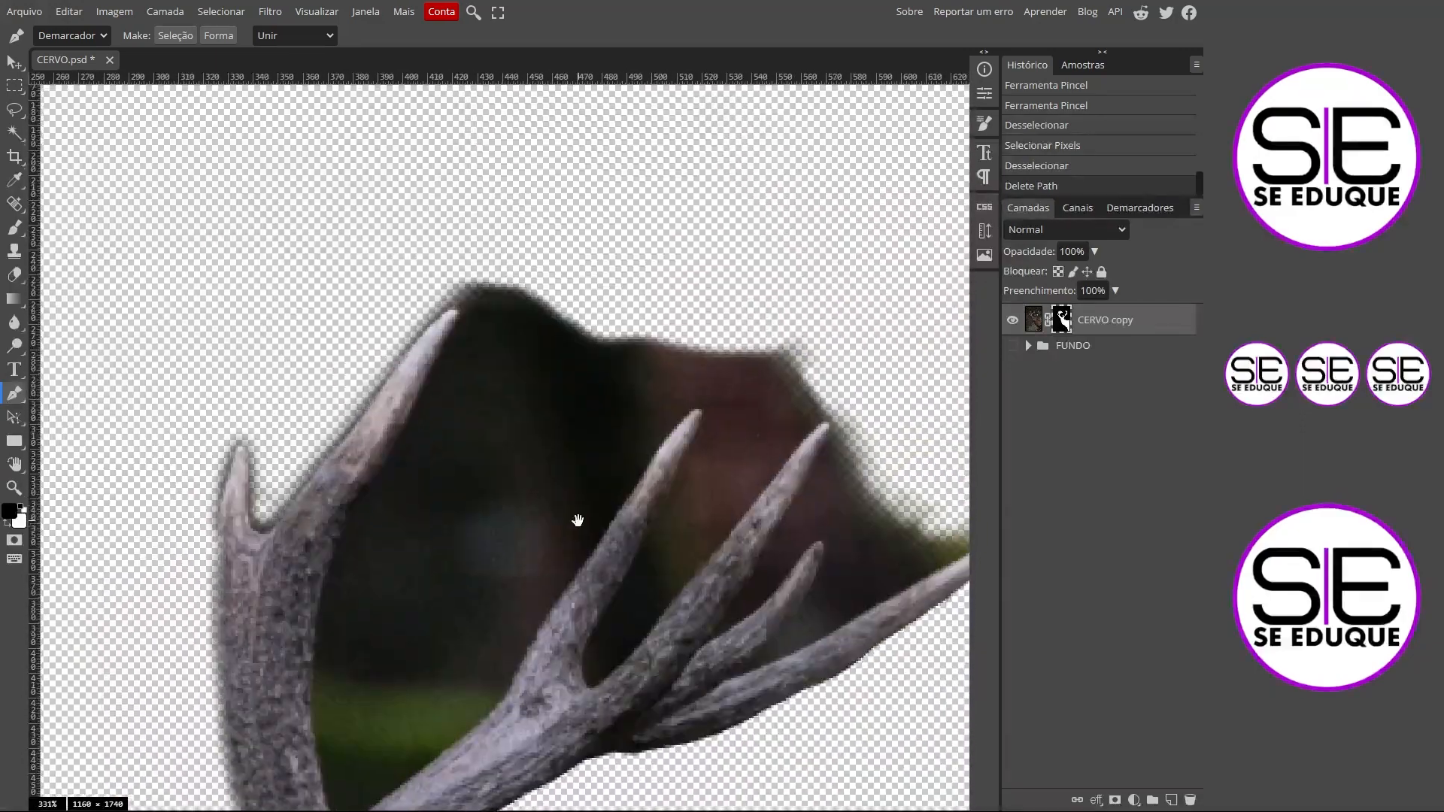
{"action": "left_click_drag", "start_coordinate": [578, 521], "coordinate": [624, 456]}
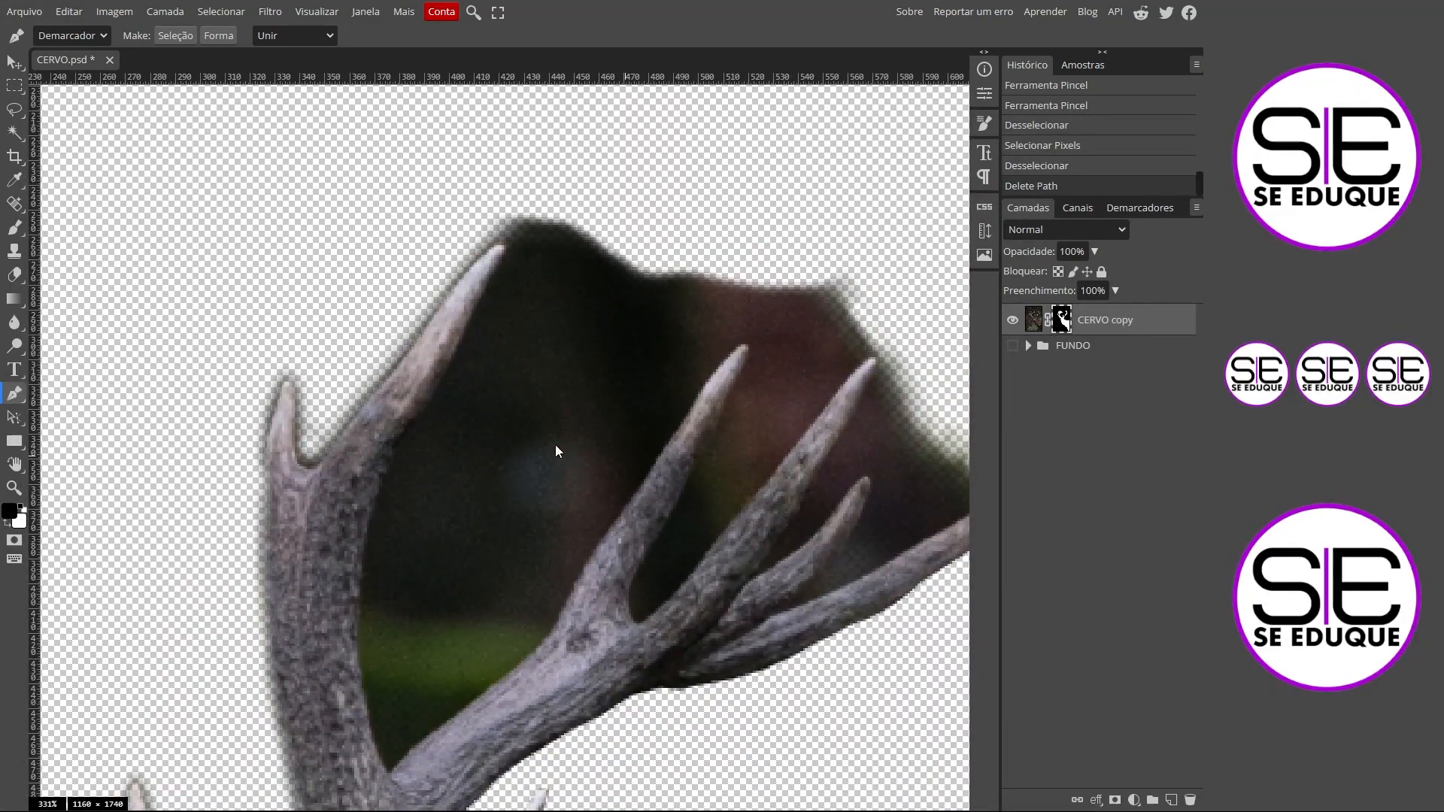
{"action": "scroll", "coordinate": [526, 392], "scroll_direction": "up", "scroll_amount": 3}
{"action": "key", "text": "r"}
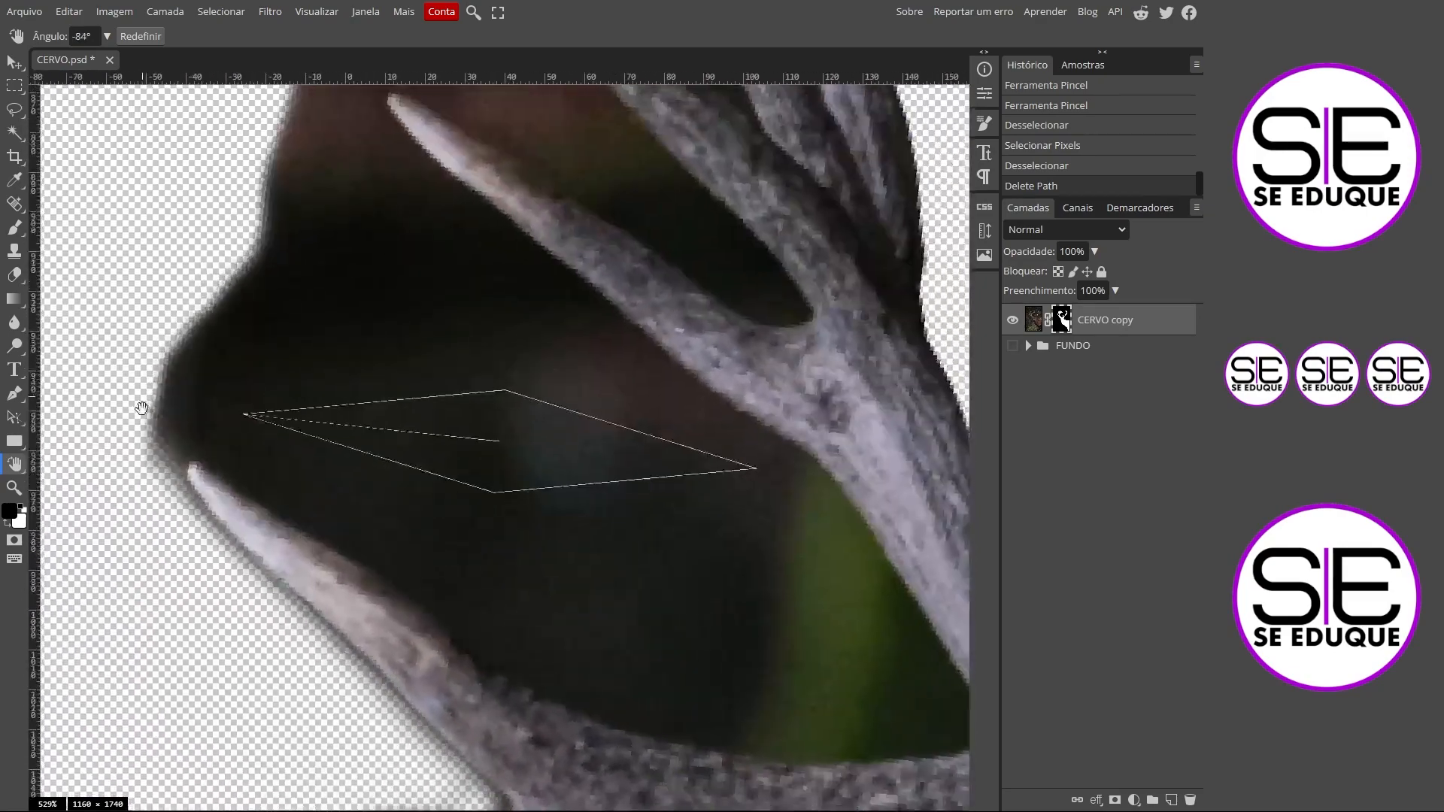
{"action": "left_click_drag", "start_coordinate": [142, 409], "coordinate": [234, 510]}
{"action": "left_click_drag", "start_coordinate": [419, 531], "coordinate": [377, 252]}
{"action": "left_click_drag", "start_coordinate": [359, 327], "coordinate": [369, 408]}
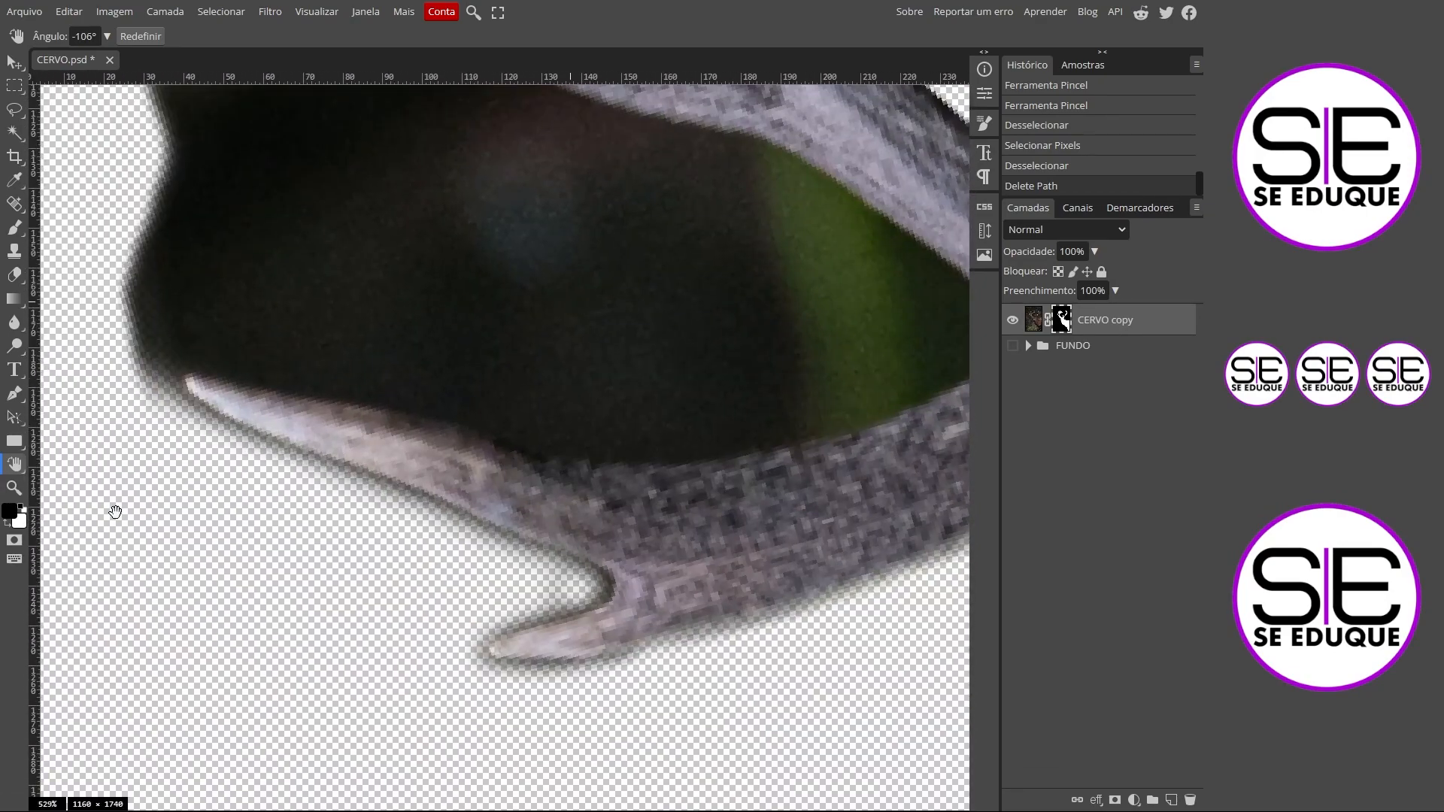
{"action": "right_click", "coordinate": [14, 394]}
{"action": "left_click", "coordinate": [62, 392]}
{"action": "left_click_drag", "start_coordinate": [187, 375], "coordinate": [197, 376]}
{"action": "left_click_drag", "start_coordinate": [227, 381], "coordinate": [324, 398]}
{"action": "left_click_drag", "start_coordinate": [416, 419], "coordinate": [433, 423]}
{"action": "left_click_drag", "start_coordinate": [563, 456], "coordinate": [579, 458]}
{"action": "left_click_drag", "start_coordinate": [880, 419], "coordinate": [916, 408]}
Continue the path around the junction of beam and side branch and along the first inner tine toward its tip
{"action": "left_click_drag", "start_coordinate": [762, 331], "coordinate": [587, 401]}
{"action": "mouse_move", "coordinate": [843, 424]}
{"action": "left_mouse_down"}
{"action": "mouse_move", "coordinate": [862, 413]}
{"action": "mouse_move", "coordinate": [857, 450]}
{"action": "left_mouse_up"}
{"action": "left_click_drag", "start_coordinate": [788, 404], "coordinate": [799, 498]}
{"action": "key", "text": "ctrl+z"}
{"action": "left_click_drag", "start_coordinate": [801, 498], "coordinate": [799, 392]}
{"action": "left_click_drag", "start_coordinate": [719, 337], "coordinate": [692, 334]}
{"action": "left_click_drag", "start_coordinate": [653, 320], "coordinate": [543, 341]}
{"action": "left_click_drag", "start_coordinate": [480, 342], "coordinate": [460, 345]}
{"action": "left_click_drag", "start_coordinate": [429, 346], "coordinate": [395, 347]}
{"action": "left_click_drag", "start_coordinate": [337, 350], "coordinate": [314, 351]}
{"action": "left_click_drag", "start_coordinate": [314, 351], "coordinate": [772, 344]}
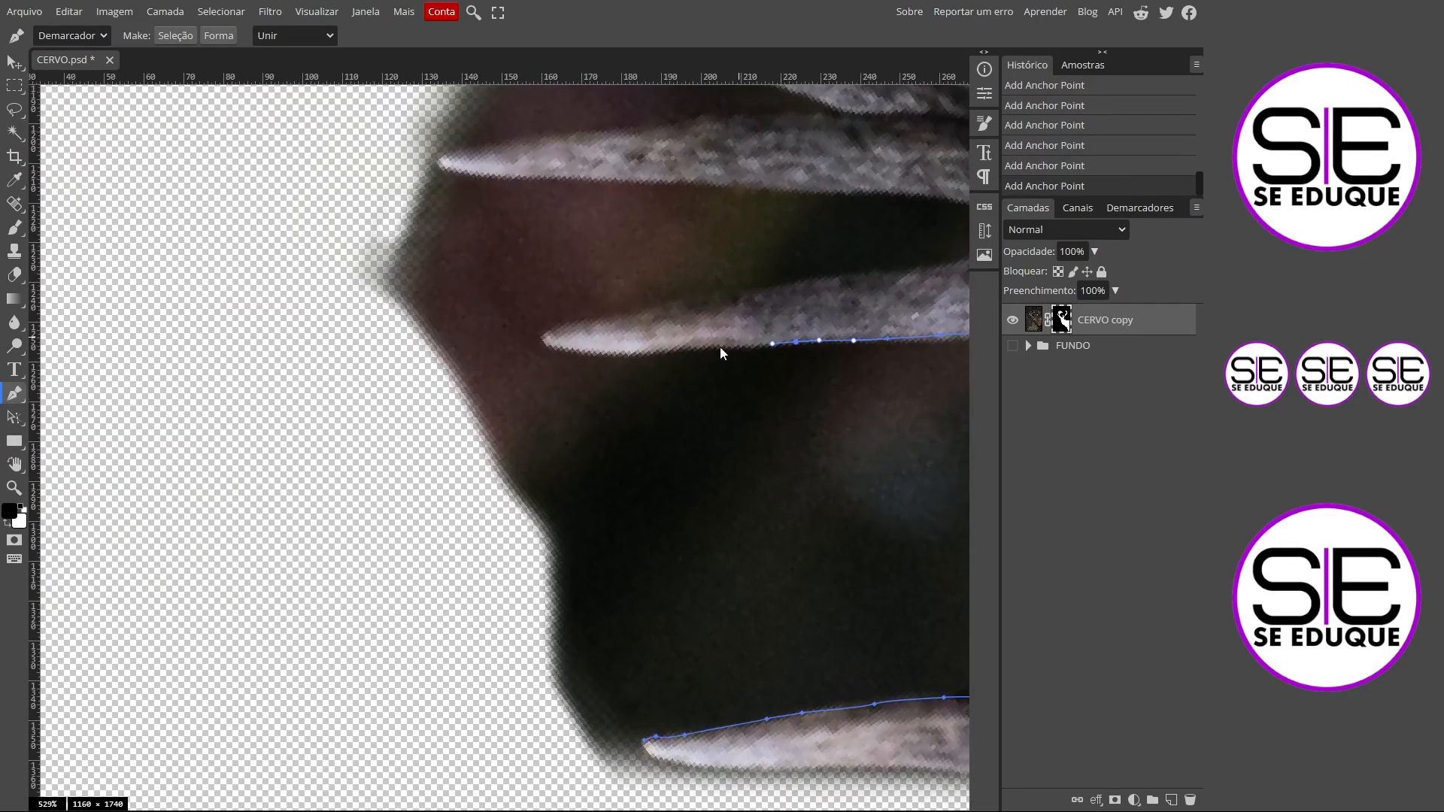
Trace around the first inner tine's tip and back into the gap beside the second tine
{"action": "left_click_drag", "start_coordinate": [846, 275], "coordinate": [869, 271]}
{"action": "left_click_drag", "start_coordinate": [905, 267], "coordinate": [925, 268]}
{"action": "left_click_drag", "start_coordinate": [925, 268], "coordinate": [709, 364]}
{"action": "left_click_drag", "start_coordinate": [731, 362], "coordinate": [747, 358]}
{"action": "left_click_drag", "start_coordinate": [766, 350], "coordinate": [772, 344]}
{"action": "left_click_drag", "start_coordinate": [779, 335], "coordinate": [787, 322]}
Outline the second inner tine and the short third tine of the left antler with anchor points
{"action": "left_click_drag", "start_coordinate": [523, 259], "coordinate": [800, 294]}
{"action": "left_click_drag", "start_coordinate": [710, 308], "coordinate": [688, 307]}
{"action": "left_click_drag", "start_coordinate": [662, 309], "coordinate": [641, 308]}
{"action": "left_click_drag", "start_coordinate": [611, 307], "coordinate": [593, 305]}
{"action": "left_click_drag", "start_coordinate": [569, 304], "coordinate": [553, 302]}
{"action": "left_click_drag", "start_coordinate": [537, 302], "coordinate": [523, 301]}
{"action": "mouse_move", "coordinate": [501, 300]}
{"action": "left_mouse_down"}
{"action": "mouse_move", "coordinate": [489, 291]}
{"action": "mouse_move", "coordinate": [519, 281]}
{"action": "left_mouse_up"}
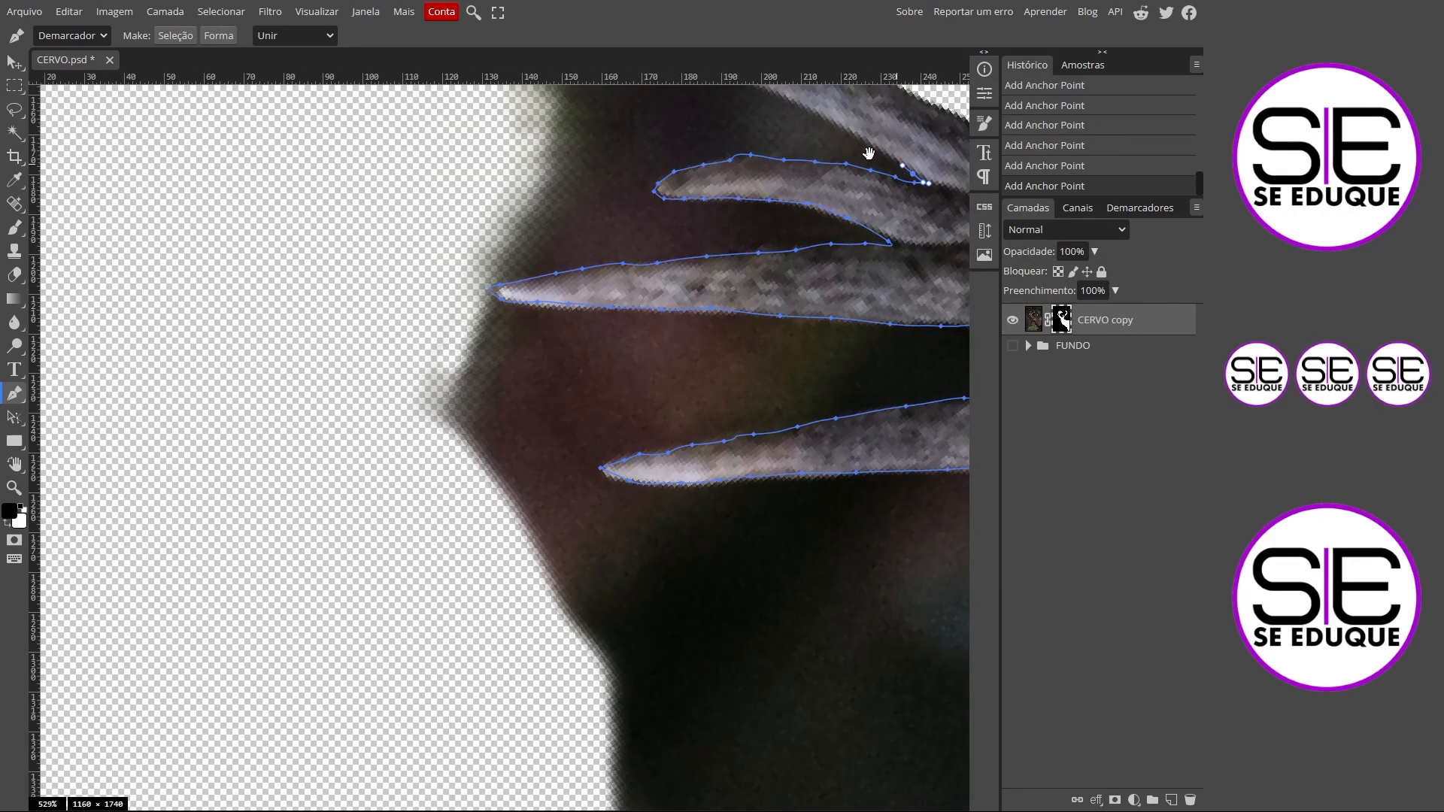
Undo the misplaced anchor points and retrace the lowest inner tine's upper edge out to its tip
{"action": "left_click_drag", "start_coordinate": [869, 153], "coordinate": [758, 411]}
{"action": "left_click_drag", "start_coordinate": [741, 387], "coordinate": [700, 370]}
{"action": "key", "text": "ctrl+z"}
{"action": "key", "text": "ctrl+z"}
{"action": "key", "text": "ctrl+z"}
{"action": "key", "text": "z"}
{"action": "mouse_move", "coordinate": [429, 283]}
{"action": "left_mouse_down"}
{"action": "mouse_move", "coordinate": [580, 348]}
{"action": "mouse_move", "coordinate": [624, 350]}
{"action": "left_mouse_up"}
{"action": "key", "text": "r"}
{"action": "mouse_move", "coordinate": [636, 349]}
{"action": "left_mouse_down"}
{"action": "mouse_move", "coordinate": [577, 283]}
{"action": "mouse_move", "coordinate": [506, 243]}
{"action": "left_mouse_up"}
{"action": "key", "text": "p"}
{"action": "key", "text": "ctrl+z"}
{"action": "key", "text": "ctrl+z"}
{"action": "key", "text": "ctrl+z"}
{"action": "key", "text": "ctrl+z"}
{"action": "left_click", "coordinate": [143, 161]}
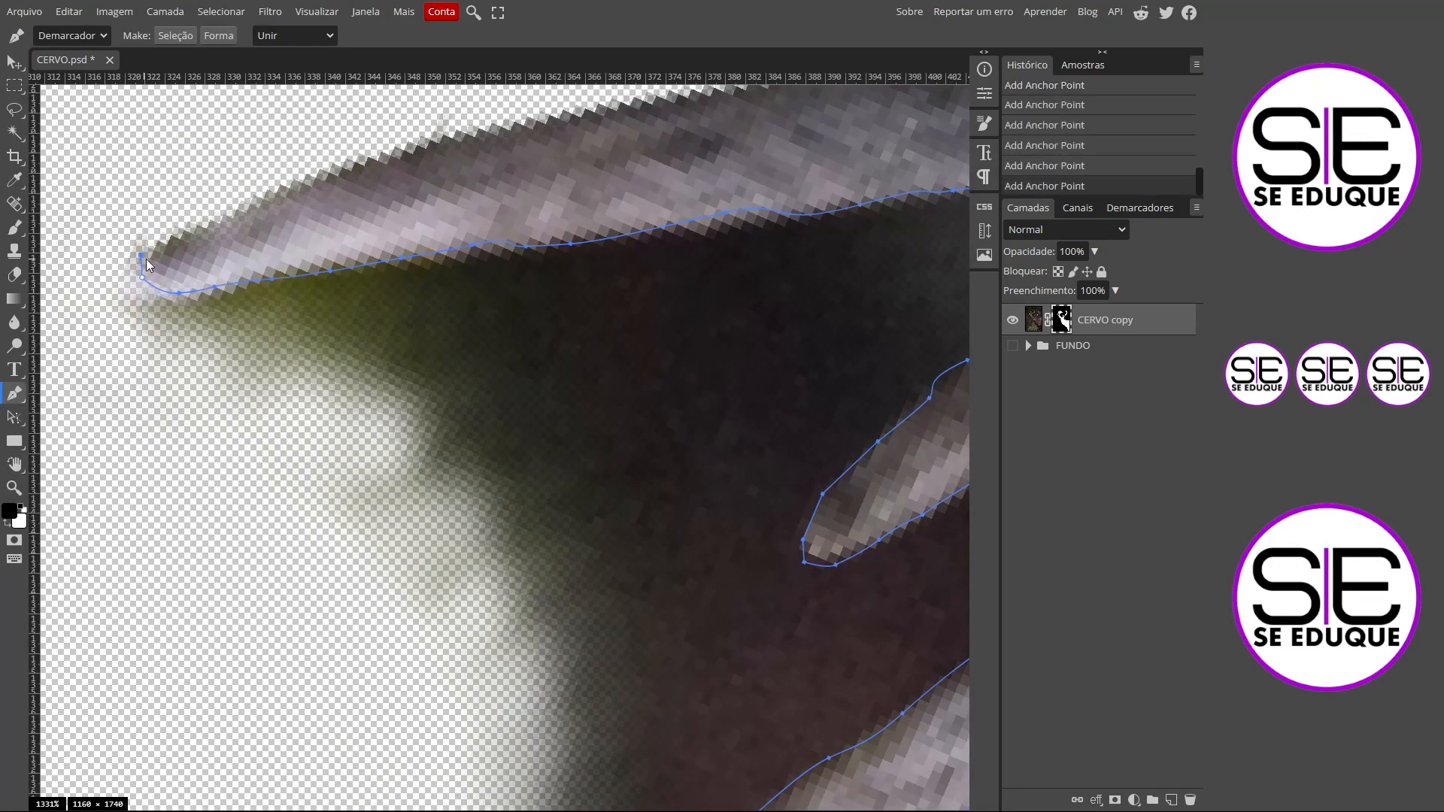
Carry the path loosely through the transparent area outside the leftover background, back toward the main beam tip
{"action": "left_click", "coordinate": [96, 111]}
{"action": "left_click_drag", "start_coordinate": [143, 225], "coordinate": [546, 166]}
{"action": "left_click", "coordinate": [213, 203]}
{"action": "left_click", "coordinate": [200, 336]}
{"action": "left_click", "coordinate": [535, 494]}
{"action": "left_click", "coordinate": [715, 583]}
Follow the outer edge of the main beam tip to close the path at its start, and reset the canvas rotation
{"action": "left_click_drag", "start_coordinate": [851, 623], "coordinate": [312, 609]}
{"action": "left_click", "coordinate": [442, 509]}
{"action": "left_click", "coordinate": [549, 413]}
{"action": "left_click", "coordinate": [584, 308]}
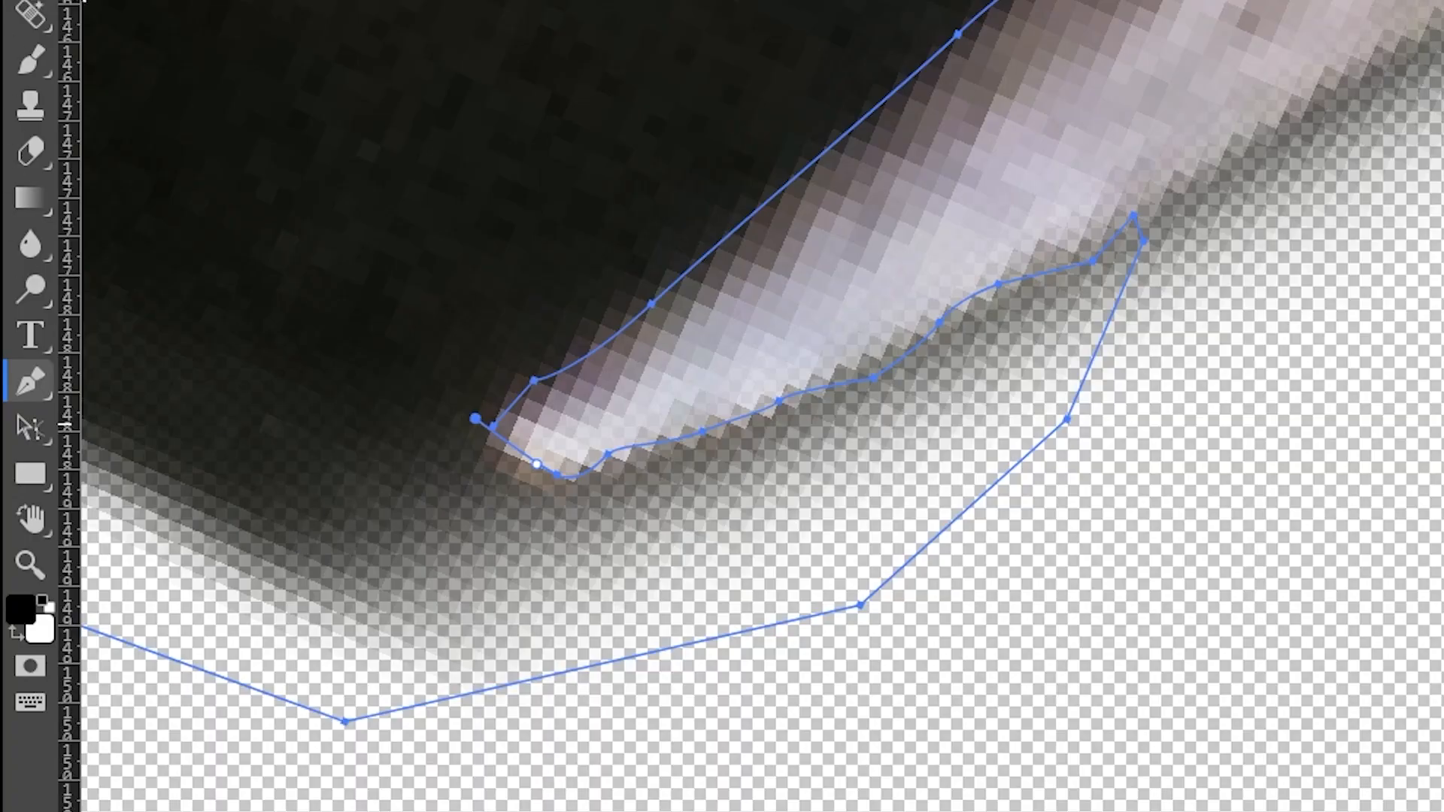
{"action": "left_click", "coordinate": [33, 523]}
{"action": "left_click", "coordinate": [140, 36]}
{"action": "key", "text": "ctrl+0"}
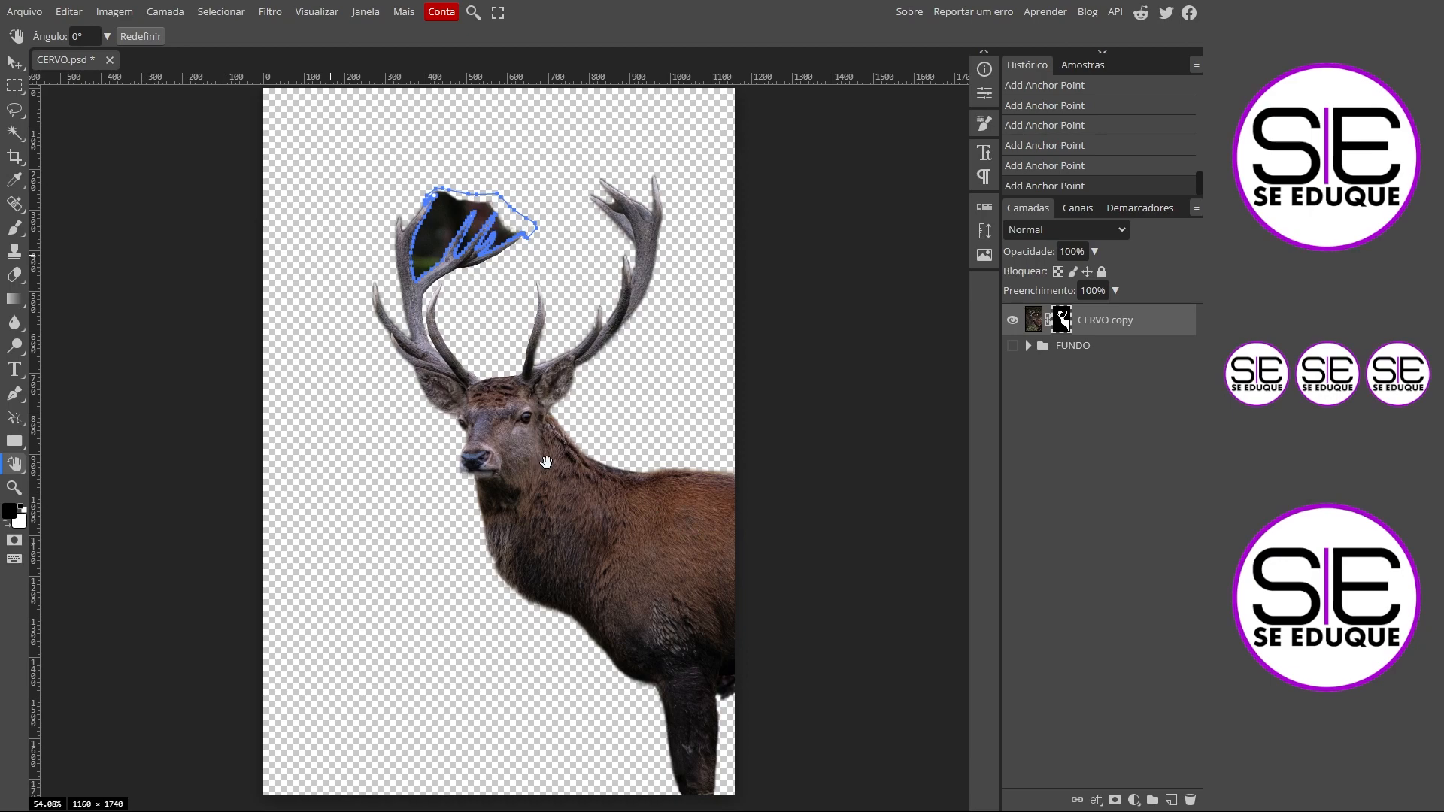
{"action": "scroll", "coordinate": [476, 203], "scroll_direction": "up", "scroll_amount": 8}
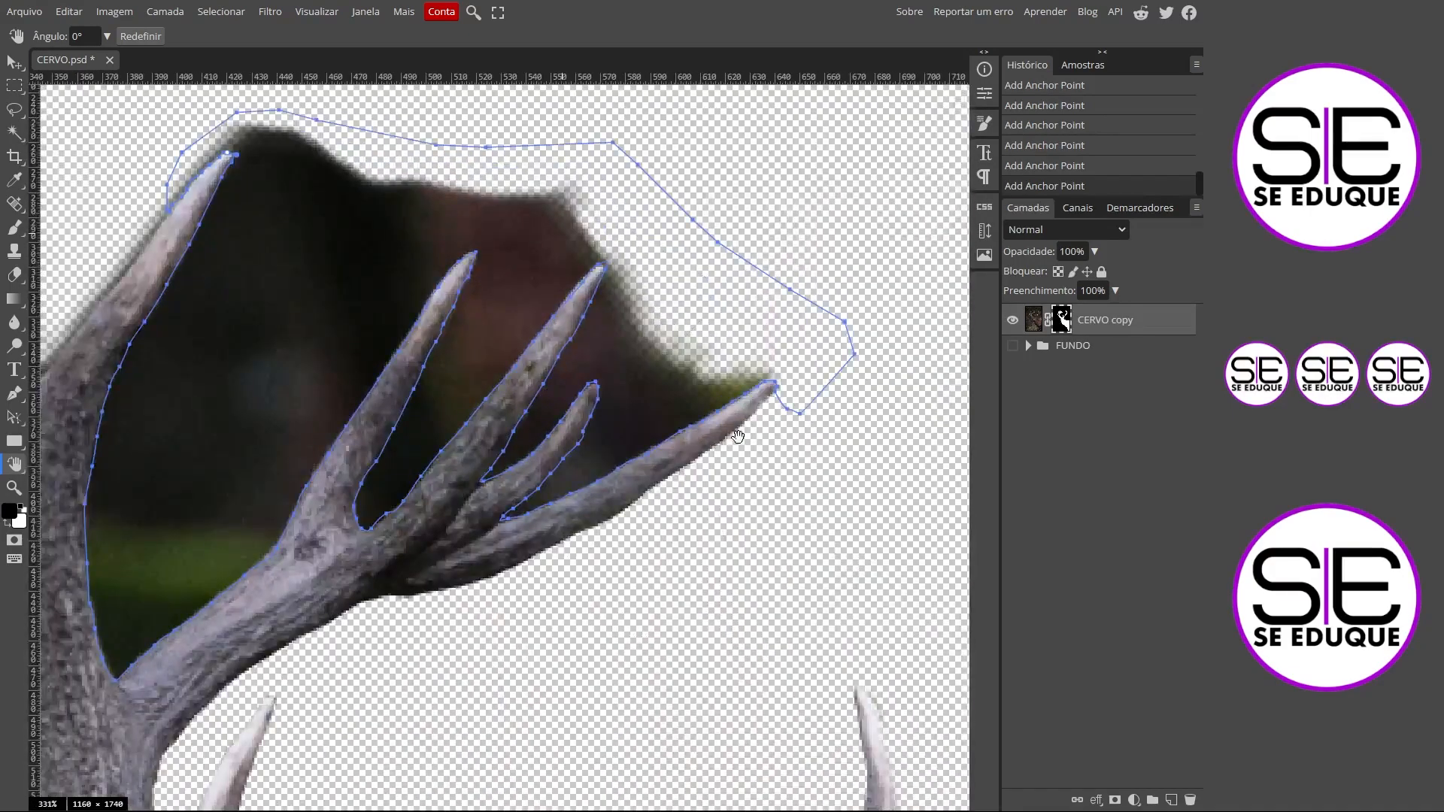
Convert the Work Path around the left antler's tines into a selection
{"action": "left_click", "coordinate": [1140, 209]}
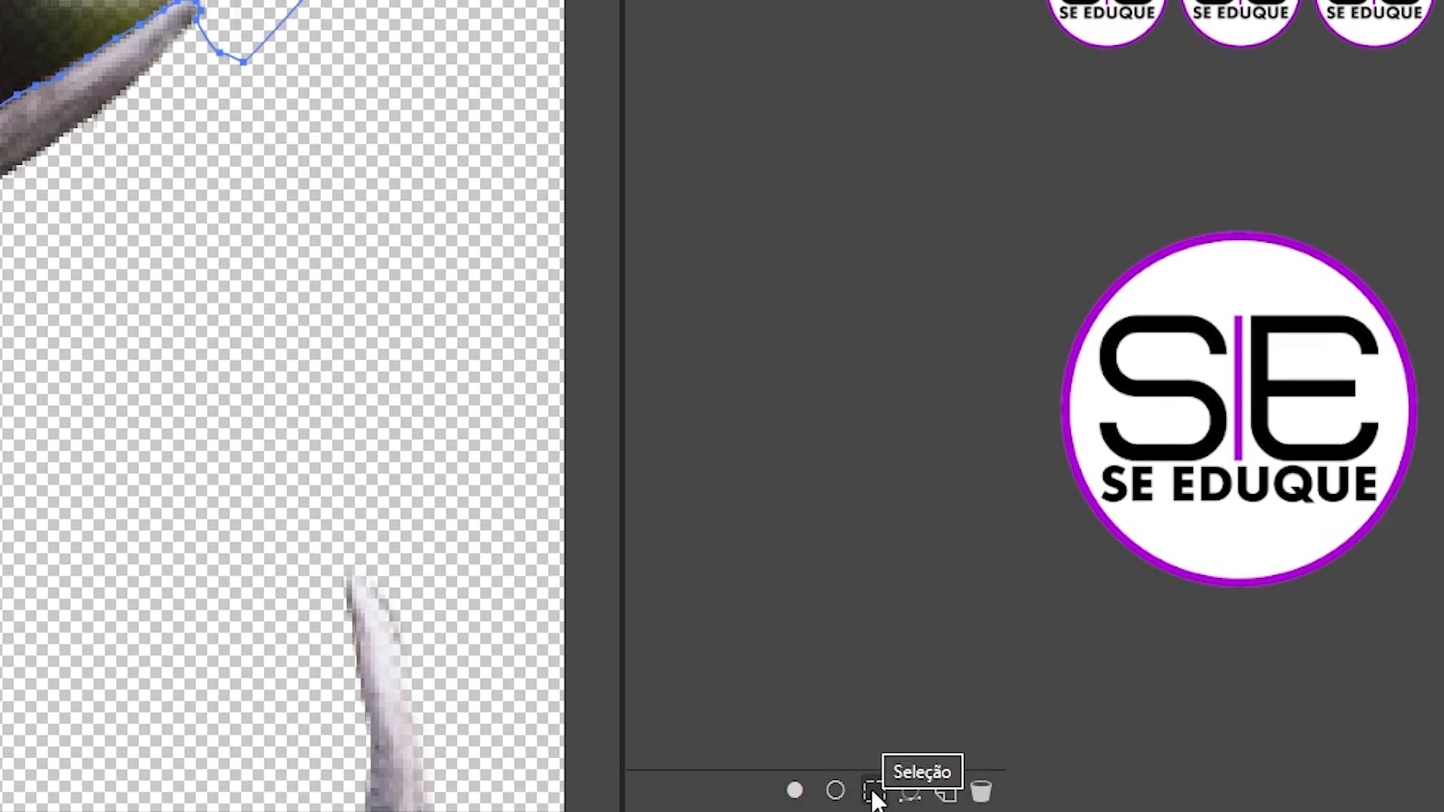
{"action": "left_click", "coordinate": [872, 792]}
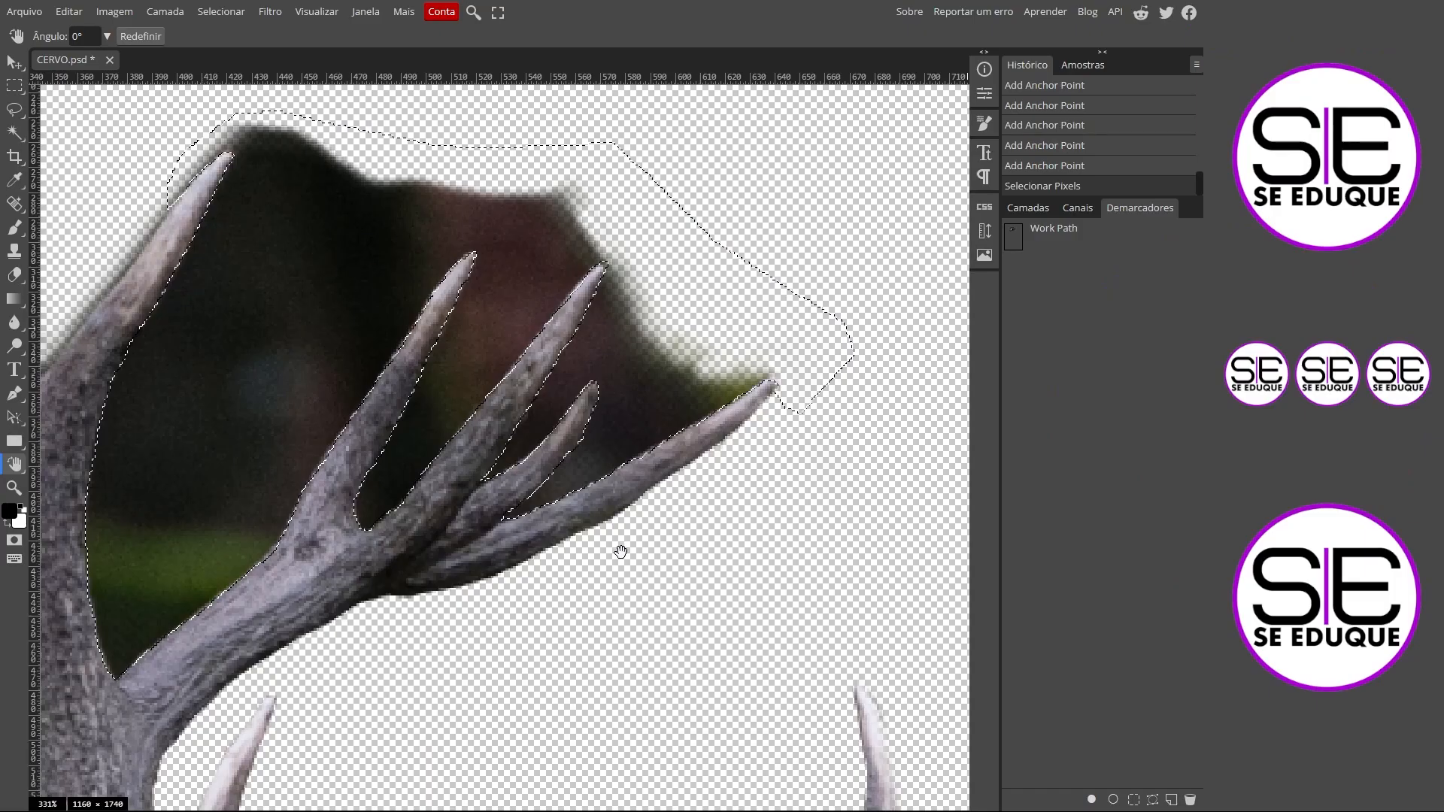
{"action": "left_click_drag", "start_coordinate": [233, 569], "coordinate": [369, 656]}
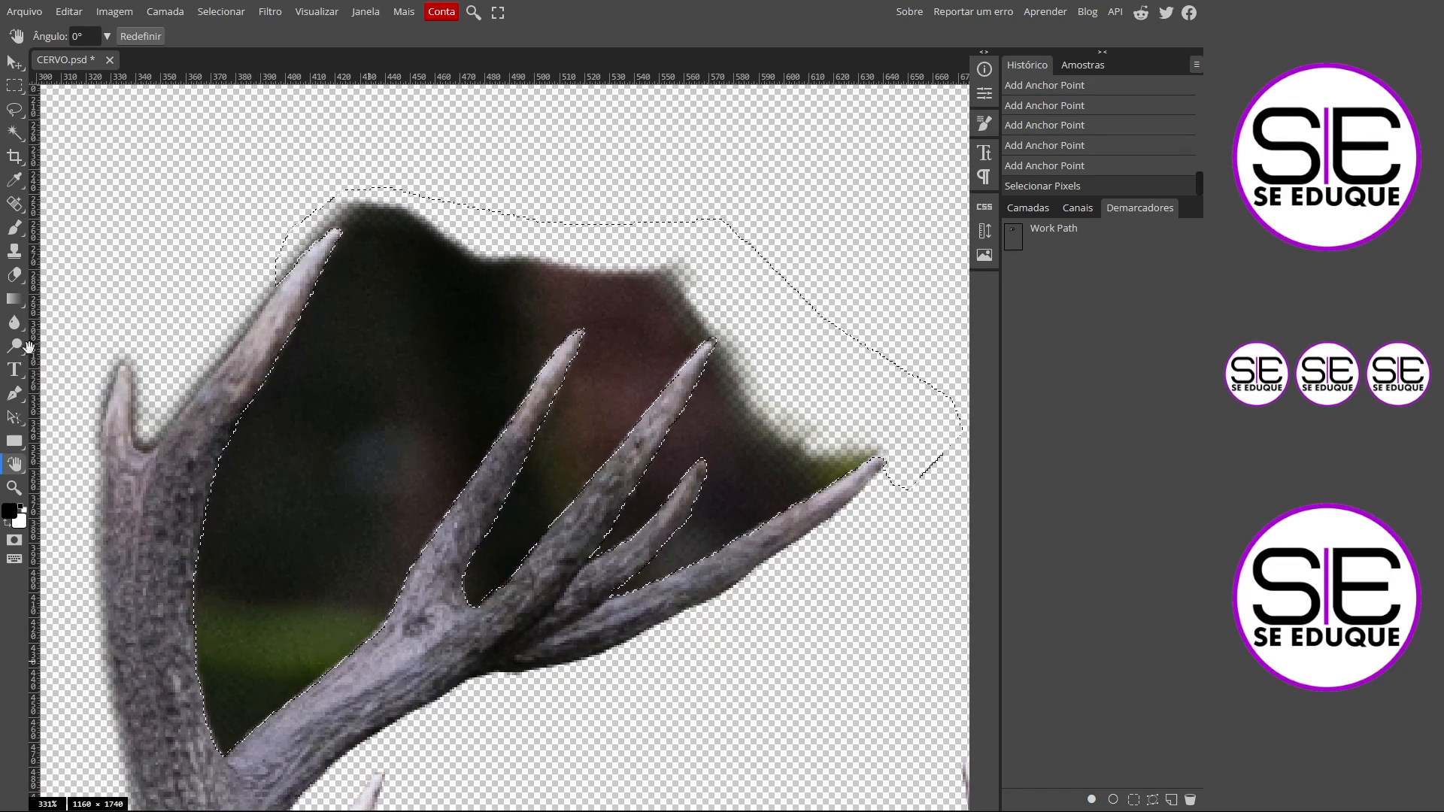
Brush black on the mask inside the selection to hide the background between the left antler's tines, and deselect
{"action": "left_click", "coordinate": [15, 230]}
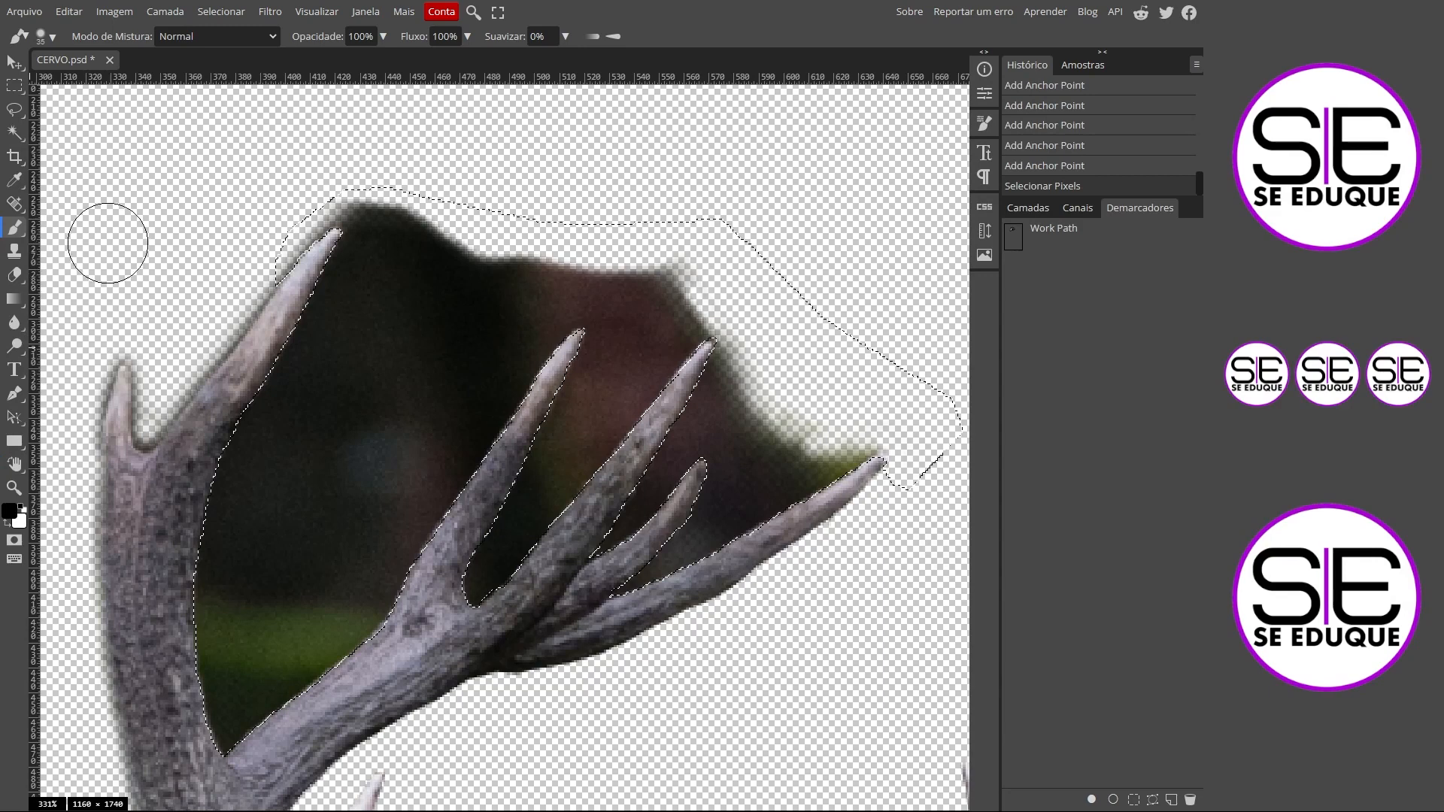
{"action": "mouse_move", "coordinate": [483, 342]}
{"action": "left_mouse_down"}
{"action": "mouse_move", "coordinate": [273, 257]}
{"action": "mouse_move", "coordinate": [301, 244]}
{"action": "mouse_move", "coordinate": [569, 276]}
{"action": "mouse_move", "coordinate": [625, 333]}
{"action": "mouse_move", "coordinate": [693, 278]}
{"action": "left_mouse_up"}
{"action": "mouse_move", "coordinate": [336, 221]}
{"action": "left_mouse_down"}
{"action": "mouse_move", "coordinate": [821, 454]}
{"action": "mouse_move", "coordinate": [568, 557]}
{"action": "mouse_move", "coordinate": [632, 552]}
{"action": "mouse_move", "coordinate": [673, 574]}
{"action": "mouse_move", "coordinate": [544, 581]}
{"action": "mouse_move", "coordinate": [508, 520]}
{"action": "mouse_move", "coordinate": [530, 480]}
{"action": "mouse_move", "coordinate": [482, 400]}
{"action": "mouse_move", "coordinate": [430, 410]}
{"action": "mouse_move", "coordinate": [523, 456]}
{"action": "mouse_move", "coordinate": [661, 429]}
{"action": "mouse_move", "coordinate": [297, 412]}
{"action": "mouse_move", "coordinate": [316, 328]}
{"action": "mouse_move", "coordinate": [263, 423]}
{"action": "mouse_move", "coordinate": [249, 739]}
{"action": "mouse_move", "coordinate": [380, 516]}
{"action": "mouse_move", "coordinate": [420, 487]}
{"action": "mouse_move", "coordinate": [415, 605]}
{"action": "mouse_move", "coordinate": [410, 511]}
{"action": "mouse_move", "coordinate": [322, 485]}
{"action": "mouse_move", "coordinate": [217, 490]}
{"action": "mouse_move", "coordinate": [183, 454]}
{"action": "mouse_move", "coordinate": [231, 682]}
{"action": "mouse_move", "coordinate": [193, 430]}
{"action": "mouse_move", "coordinate": [286, 417]}
{"action": "left_mouse_up"}
{"action": "left_click", "coordinate": [347, 458]}
{"action": "key", "text": "ctrl+d"}
{"action": "key", "text": "ctrl+0"}
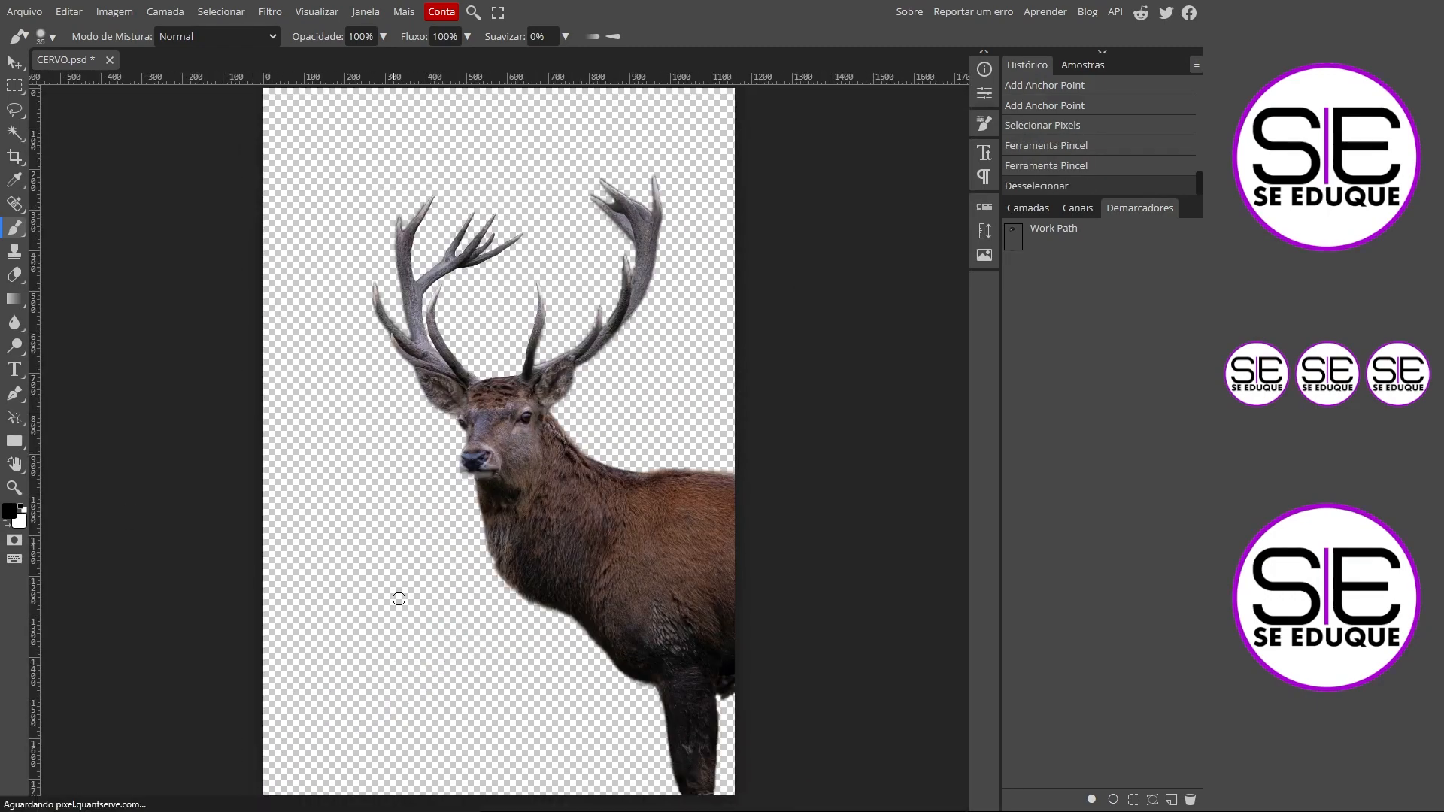
Set the foreground color to white and touch up the CERVO copy mask along the outline of the deer's chest, head and left antler
{"action": "left_click_drag", "start_coordinate": [512, 547], "coordinate": [579, 518]}
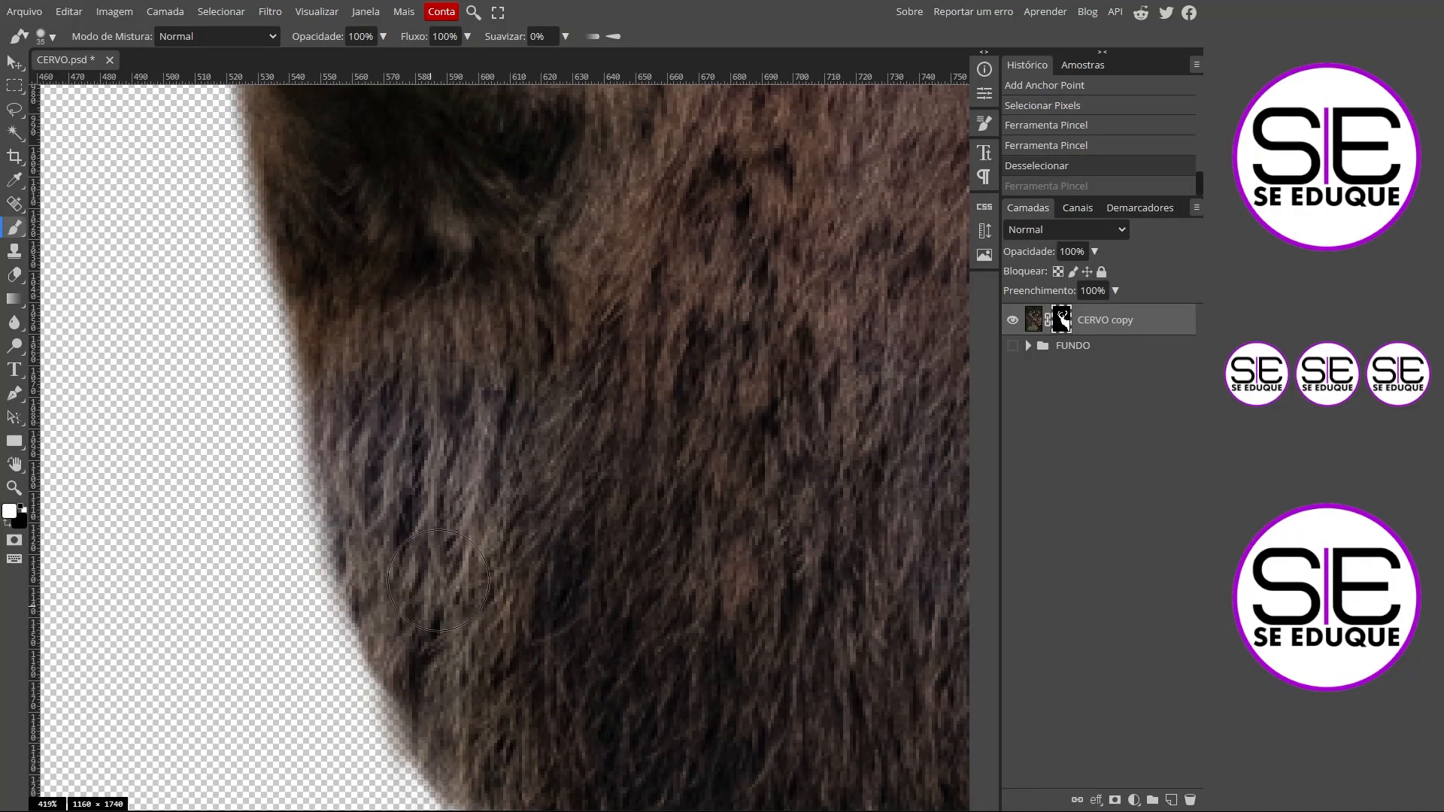
{"action": "left_click", "coordinate": [577, 187]}
{"action": "left_click_drag", "start_coordinate": [577, 188], "coordinate": [659, 590]}
{"action": "left_click_drag", "start_coordinate": [625, 342], "coordinate": [670, 493]}
{"action": "mouse_move", "coordinate": [513, 465]}
{"action": "left_mouse_down"}
{"action": "mouse_move", "coordinate": [361, 470]}
{"action": "mouse_move", "coordinate": [331, 489]}
{"action": "mouse_move", "coordinate": [321, 477]}
{"action": "mouse_move", "coordinate": [442, 476]}
{"action": "mouse_move", "coordinate": [391, 519]}
{"action": "mouse_move", "coordinate": [316, 541]}
{"action": "mouse_move", "coordinate": [331, 467]}
{"action": "mouse_move", "coordinate": [309, 354]}
{"action": "mouse_move", "coordinate": [275, 406]}
{"action": "mouse_move", "coordinate": [320, 528]}
{"action": "mouse_move", "coordinate": [431, 540]}
{"action": "left_mouse_up"}
{"action": "mouse_move", "coordinate": [500, 294]}
{"action": "left_mouse_down"}
{"action": "mouse_move", "coordinate": [441, 439]}
{"action": "mouse_move", "coordinate": [547, 568]}
{"action": "left_mouse_up"}
{"action": "mouse_move", "coordinate": [346, 396]}
{"action": "left_mouse_down"}
{"action": "mouse_move", "coordinate": [385, 503]}
{"action": "mouse_move", "coordinate": [373, 595]}
{"action": "mouse_move", "coordinate": [382, 520]}
{"action": "mouse_move", "coordinate": [830, 359]}
{"action": "mouse_move", "coordinate": [797, 331]}
{"action": "left_mouse_up"}
{"action": "mouse_move", "coordinate": [289, 215]}
{"action": "left_mouse_down"}
{"action": "mouse_move", "coordinate": [425, 616]}
{"action": "mouse_move", "coordinate": [618, 572]}
{"action": "left_mouse_up"}
{"action": "mouse_move", "coordinate": [545, 644]}
{"action": "left_mouse_down"}
{"action": "mouse_move", "coordinate": [418, 543]}
{"action": "mouse_move", "coordinate": [312, 265]}
{"action": "left_mouse_up"}
{"action": "left_click_drag", "start_coordinate": [656, 173], "coordinate": [916, 522]}
{"action": "left_click_drag", "start_coordinate": [603, 284], "coordinate": [667, 558]}
{"action": "left_click_drag", "start_coordinate": [577, 308], "coordinate": [618, 516]}
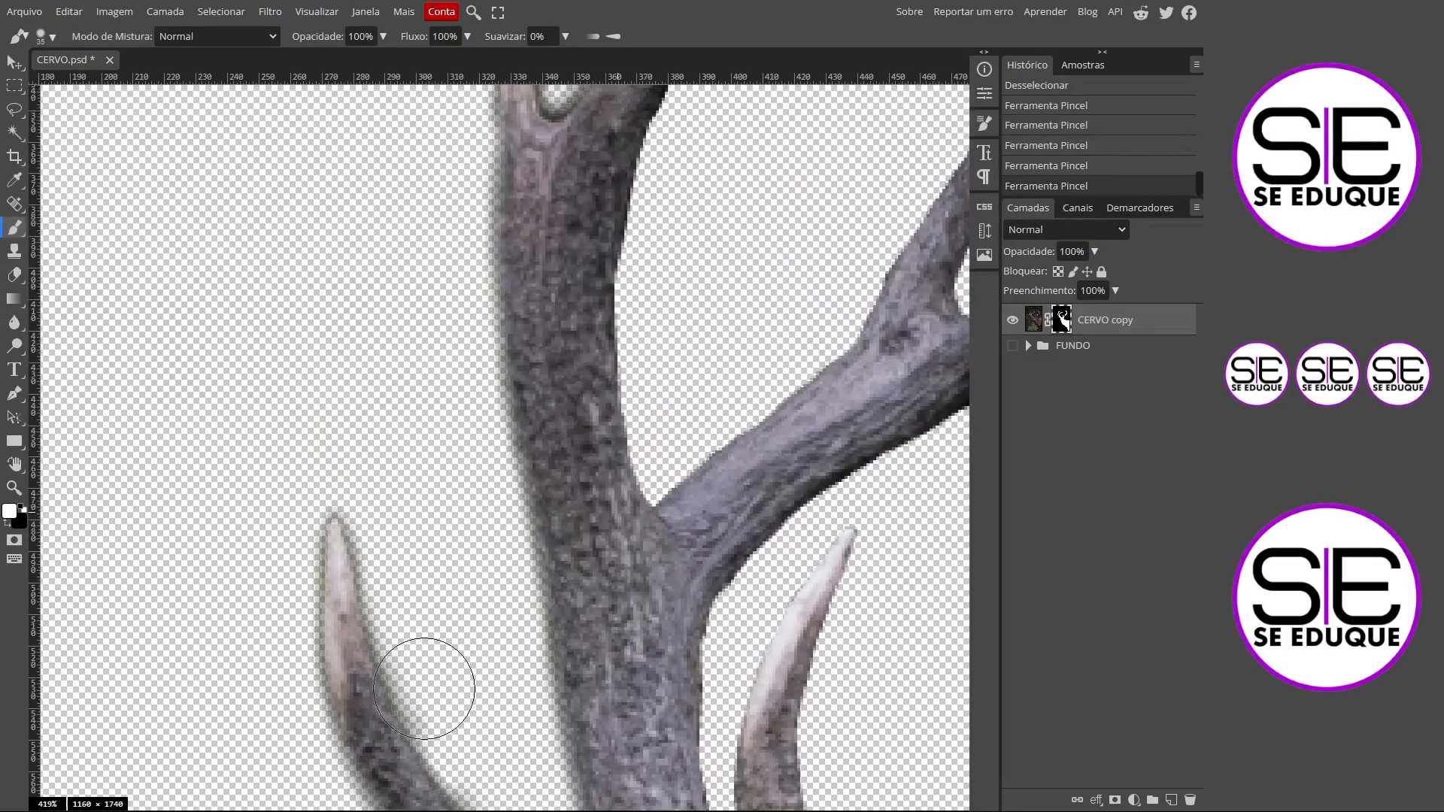
{"action": "left_click_drag", "start_coordinate": [606, 574], "coordinate": [488, 281]}
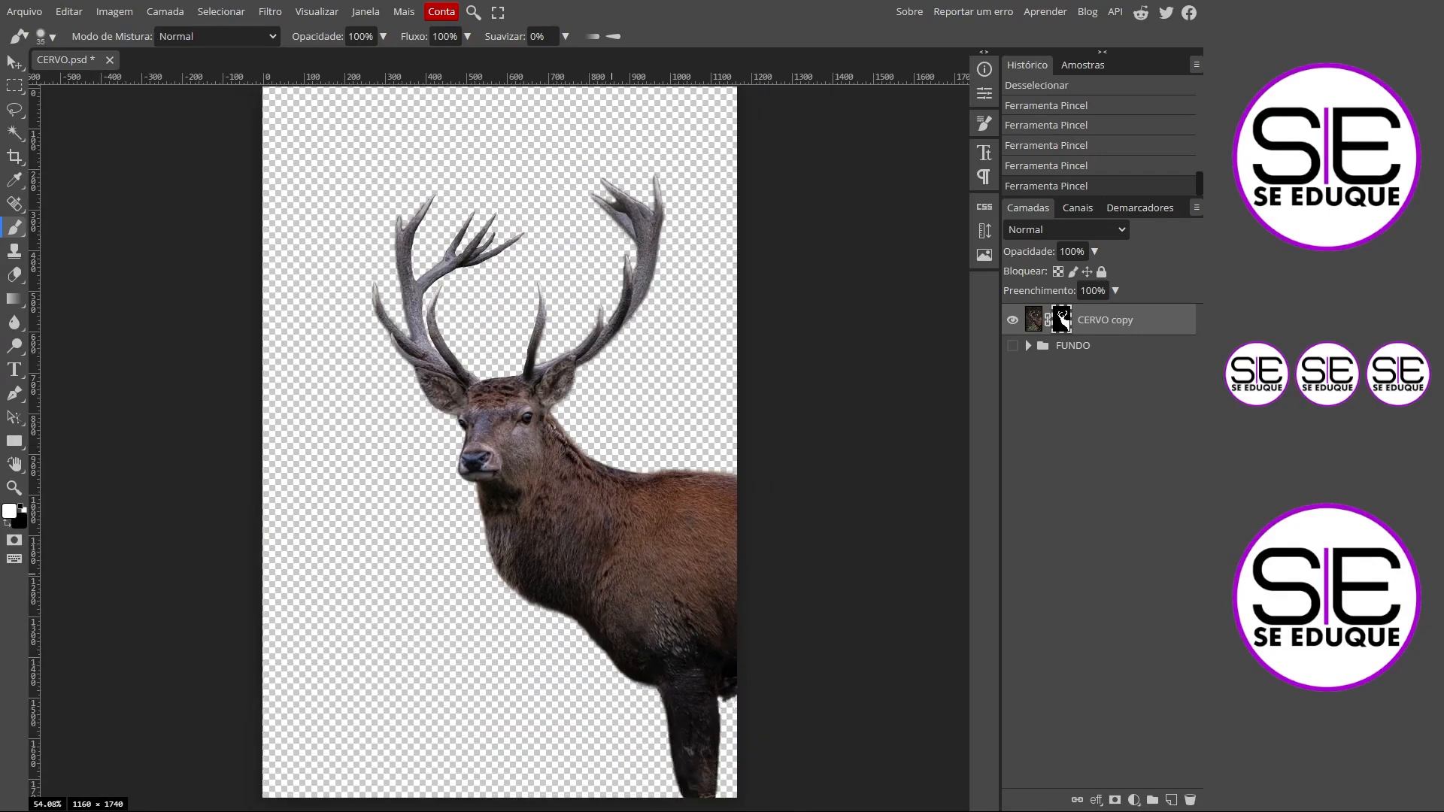
Delete the Work Path and make the FUNDO group visible behind the deer
{"action": "left_click", "coordinate": [1140, 208]}
{"action": "left_click", "coordinate": [1021, 248]}
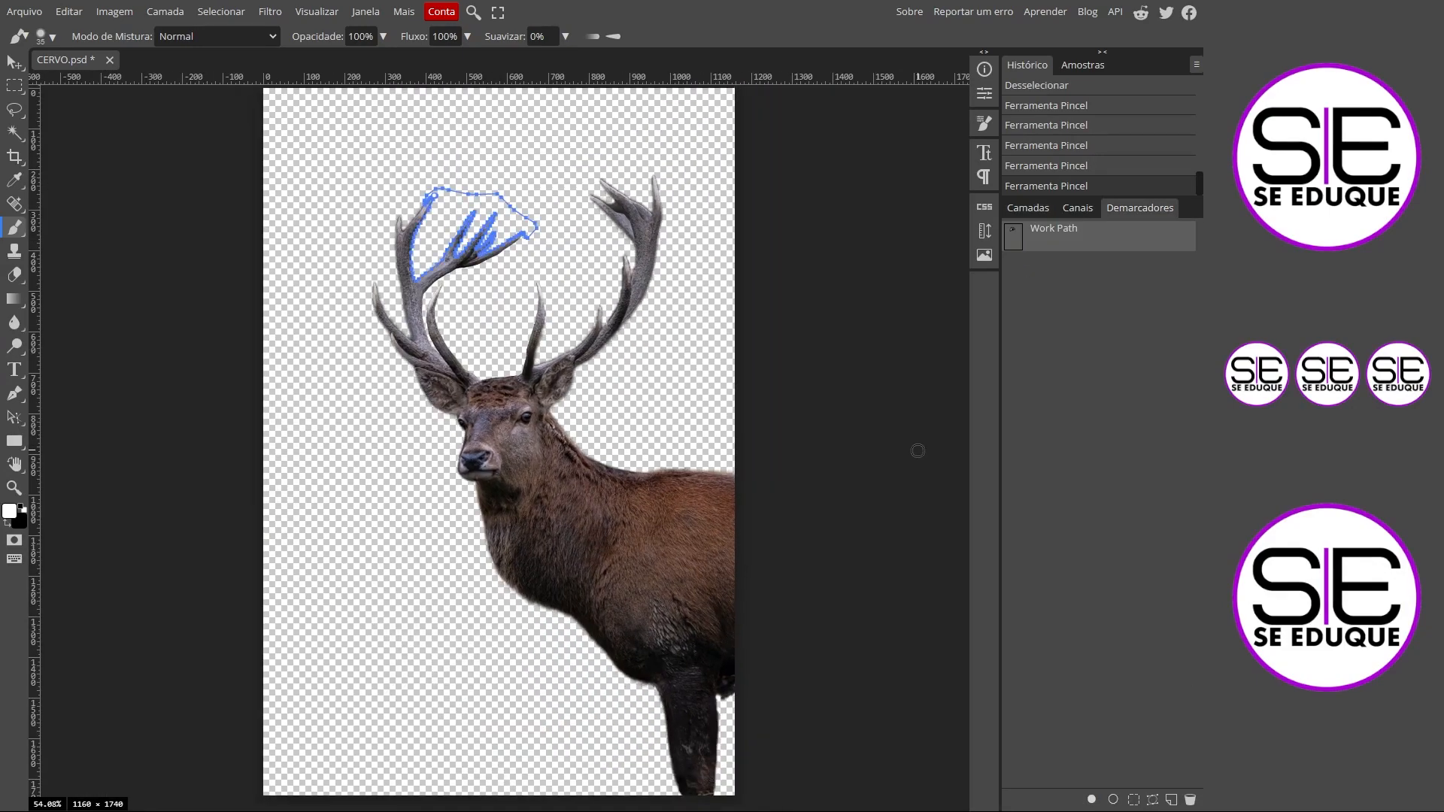
{"action": "left_click", "coordinate": [1190, 800]}
{"action": "left_click", "coordinate": [1027, 207]}
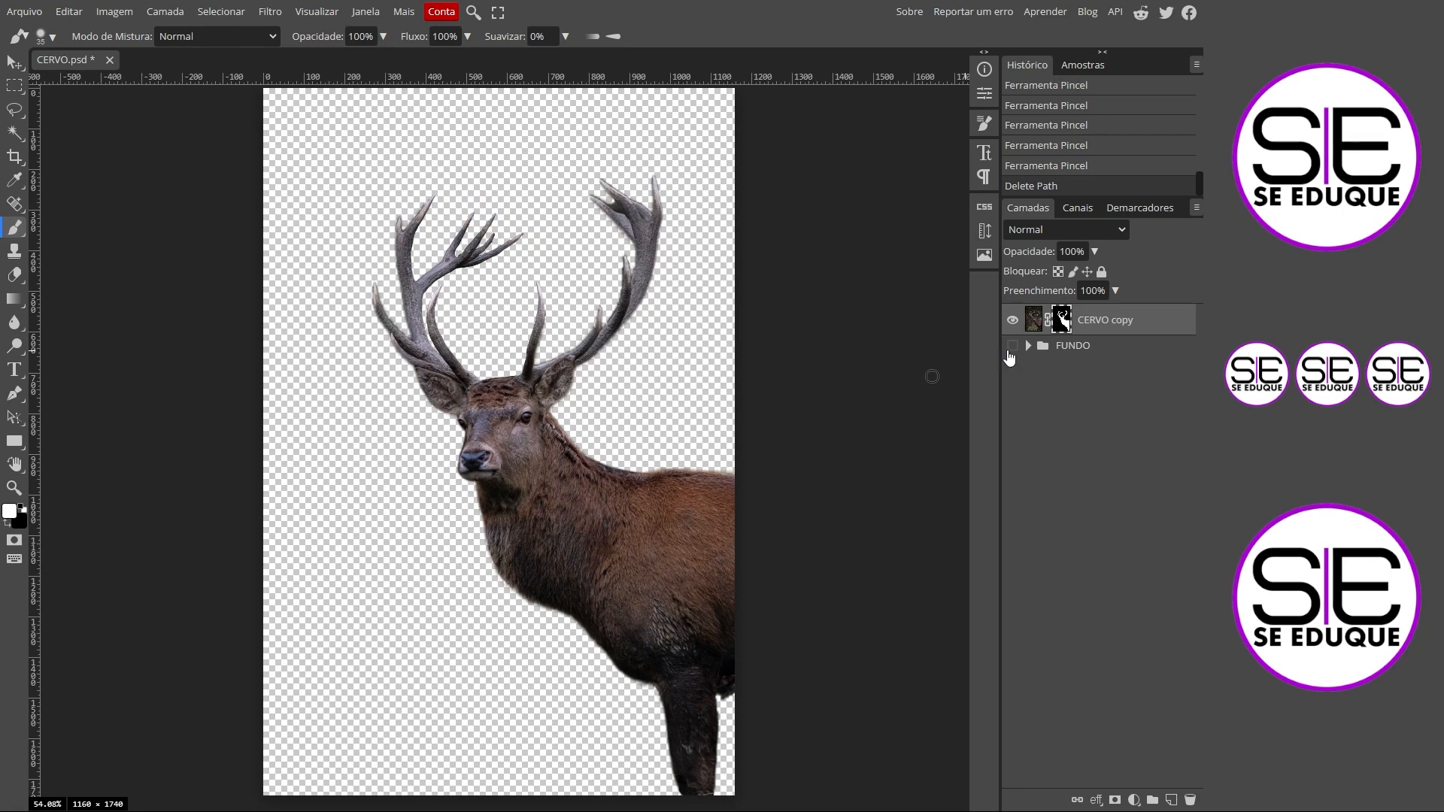
{"action": "left_click", "coordinate": [1013, 345]}
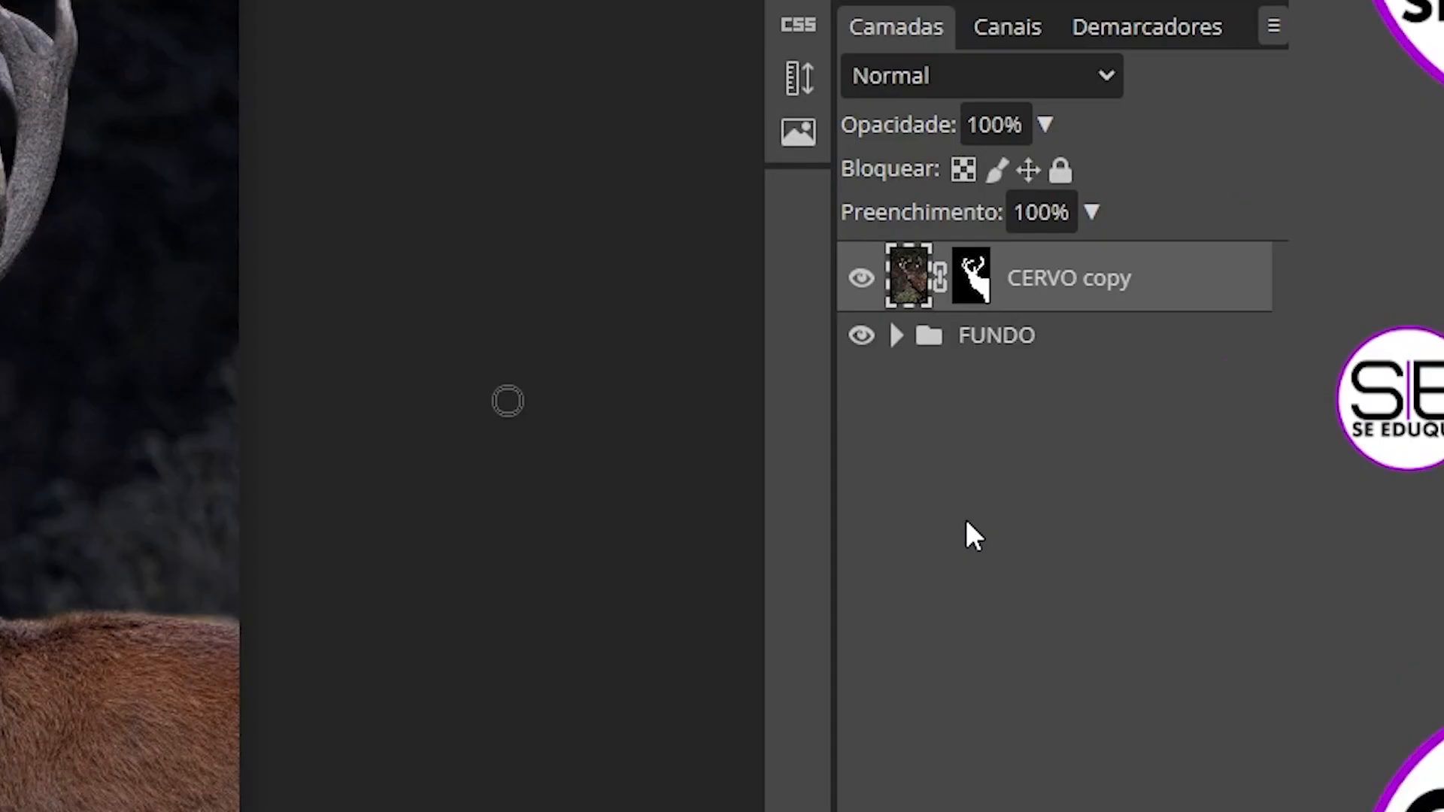
Duplicate the CERVO copy layer, hide the original and target the duplicate's mask for editing
{"action": "key", "text": "ctrl+j"}
{"action": "left_click", "coordinate": [861, 350]}
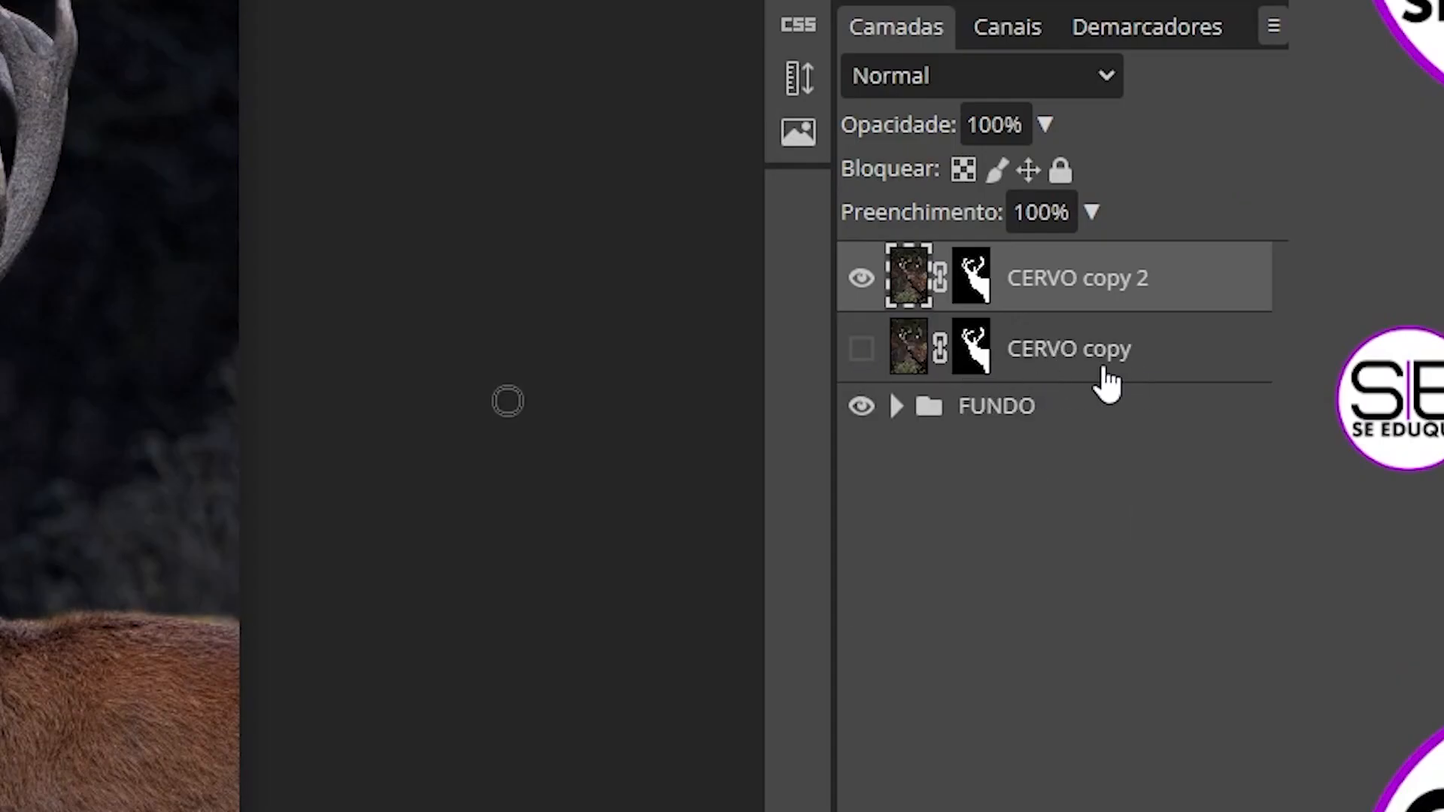
{"action": "left_click", "coordinate": [971, 275]}
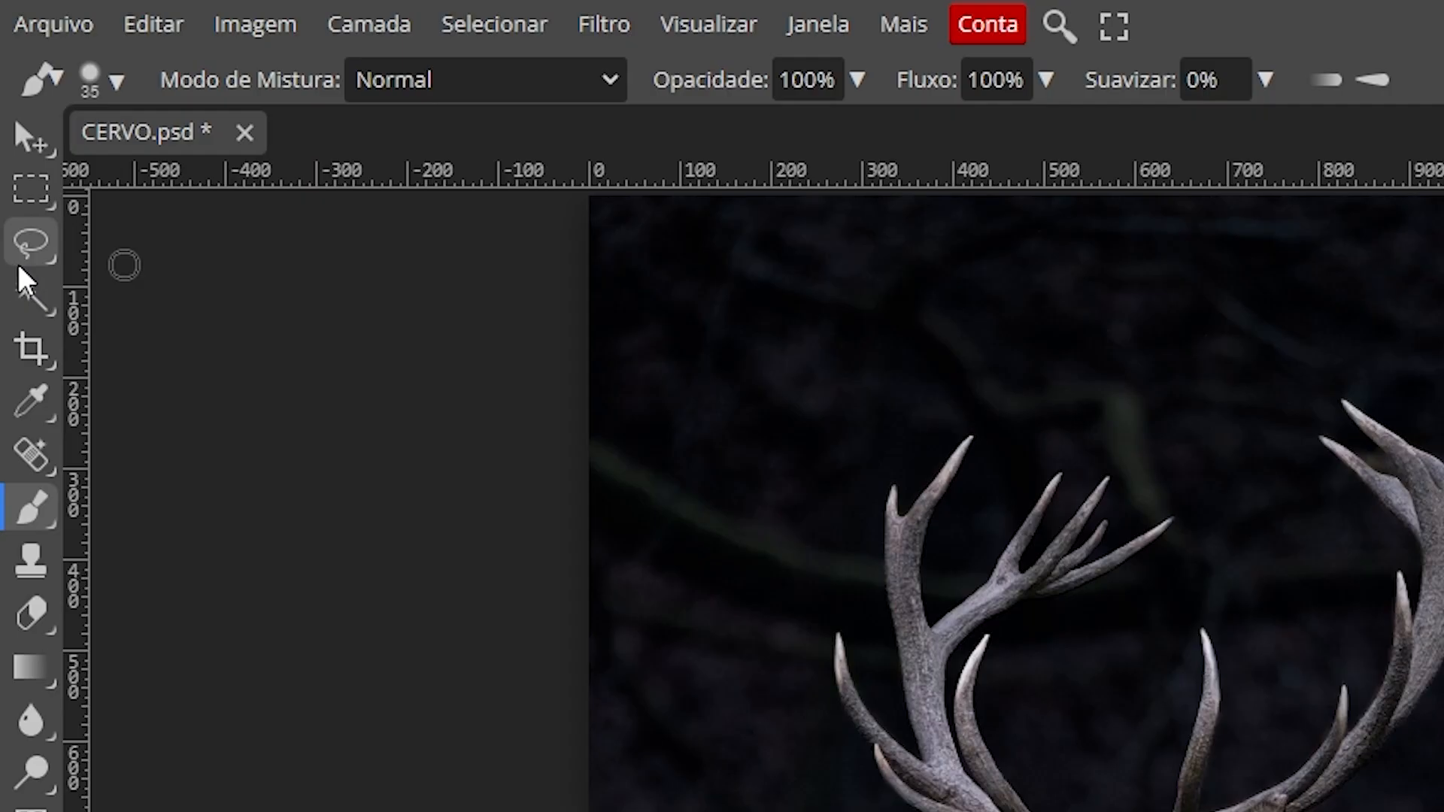
Lasso the deer's head and body below the antlers, brush black inside the selection on the CERVO copy 2 mask, and deselect
{"action": "left_click", "coordinate": [13, 113]}
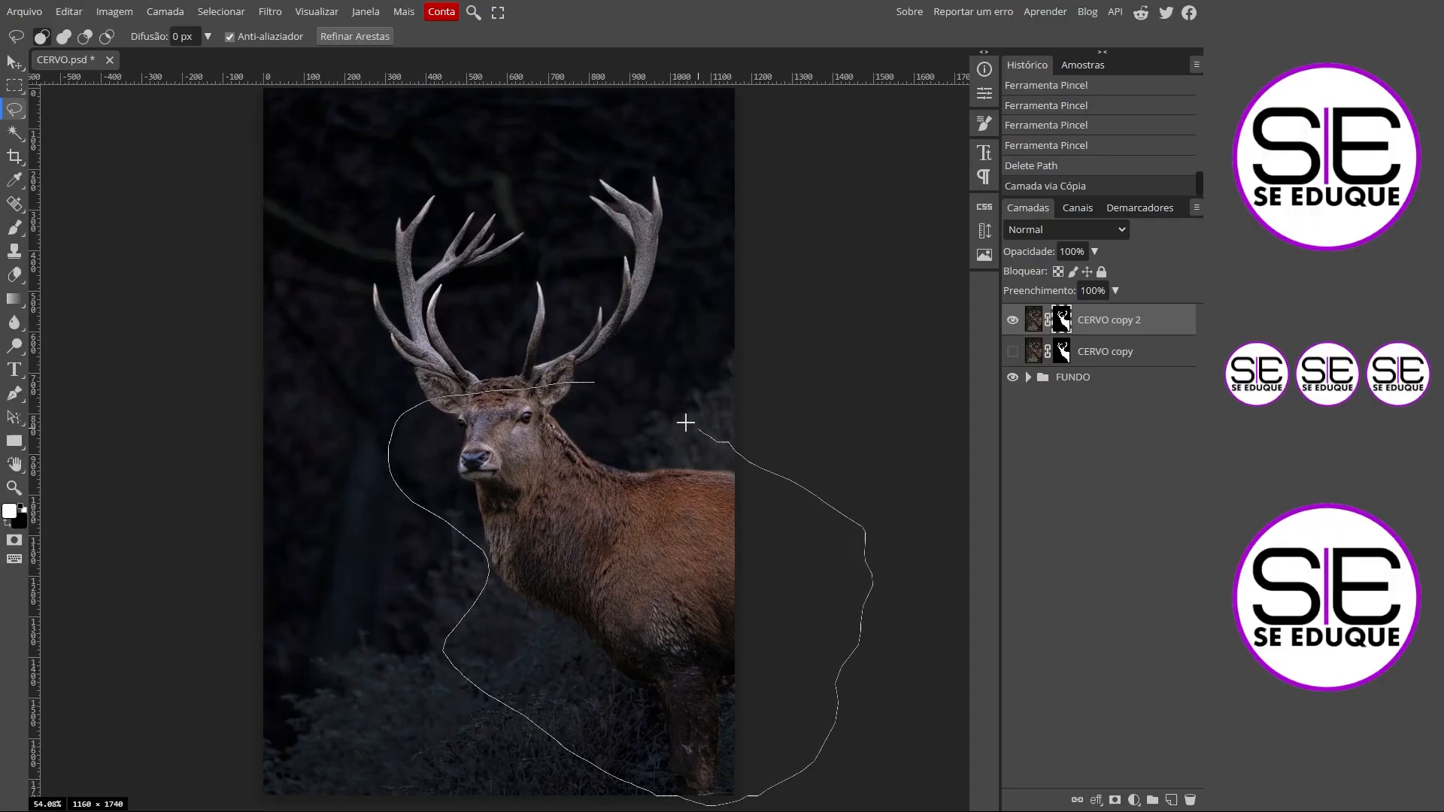
{"action": "left_click_drag", "start_coordinate": [587, 383], "coordinate": [591, 383]}
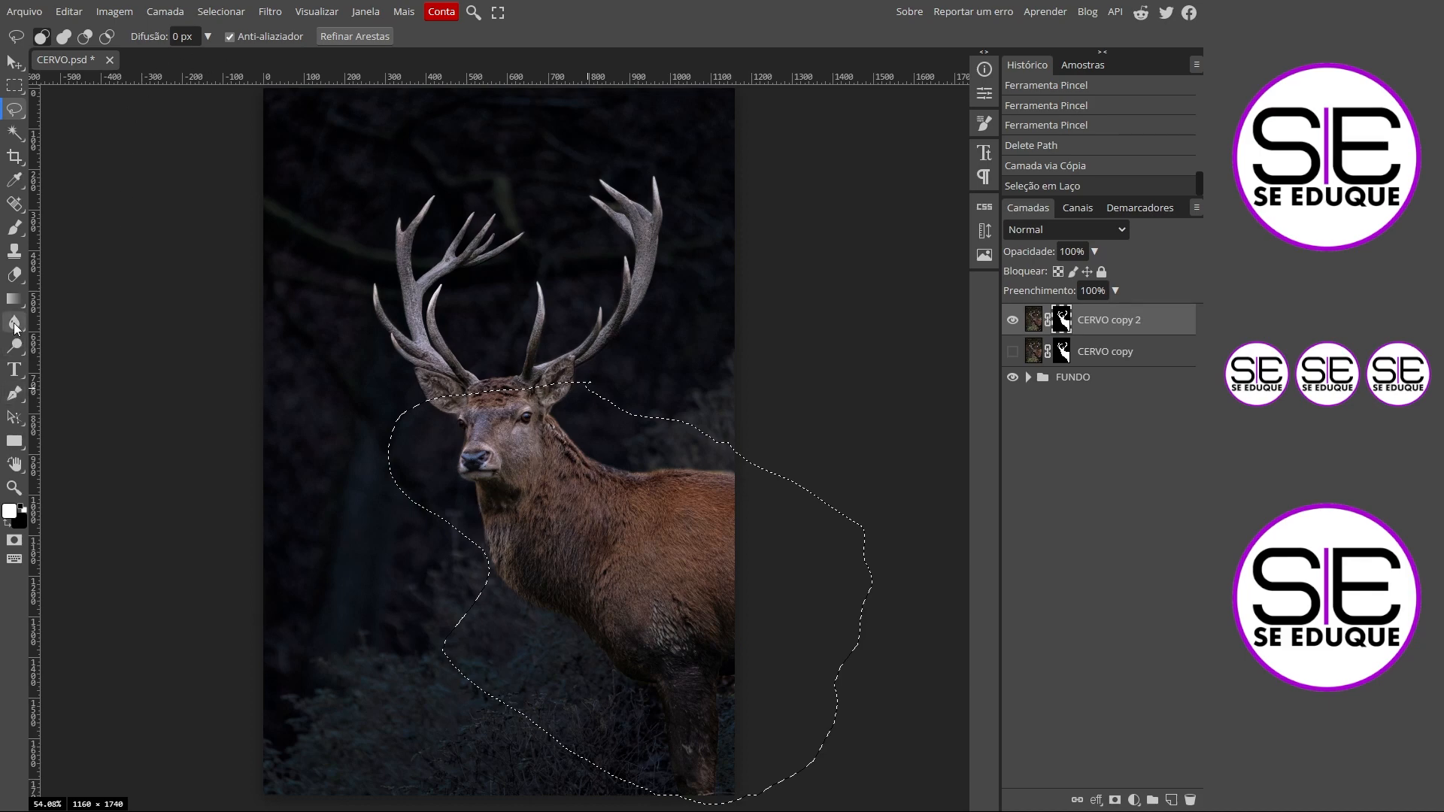
{"action": "left_click", "coordinate": [14, 227]}
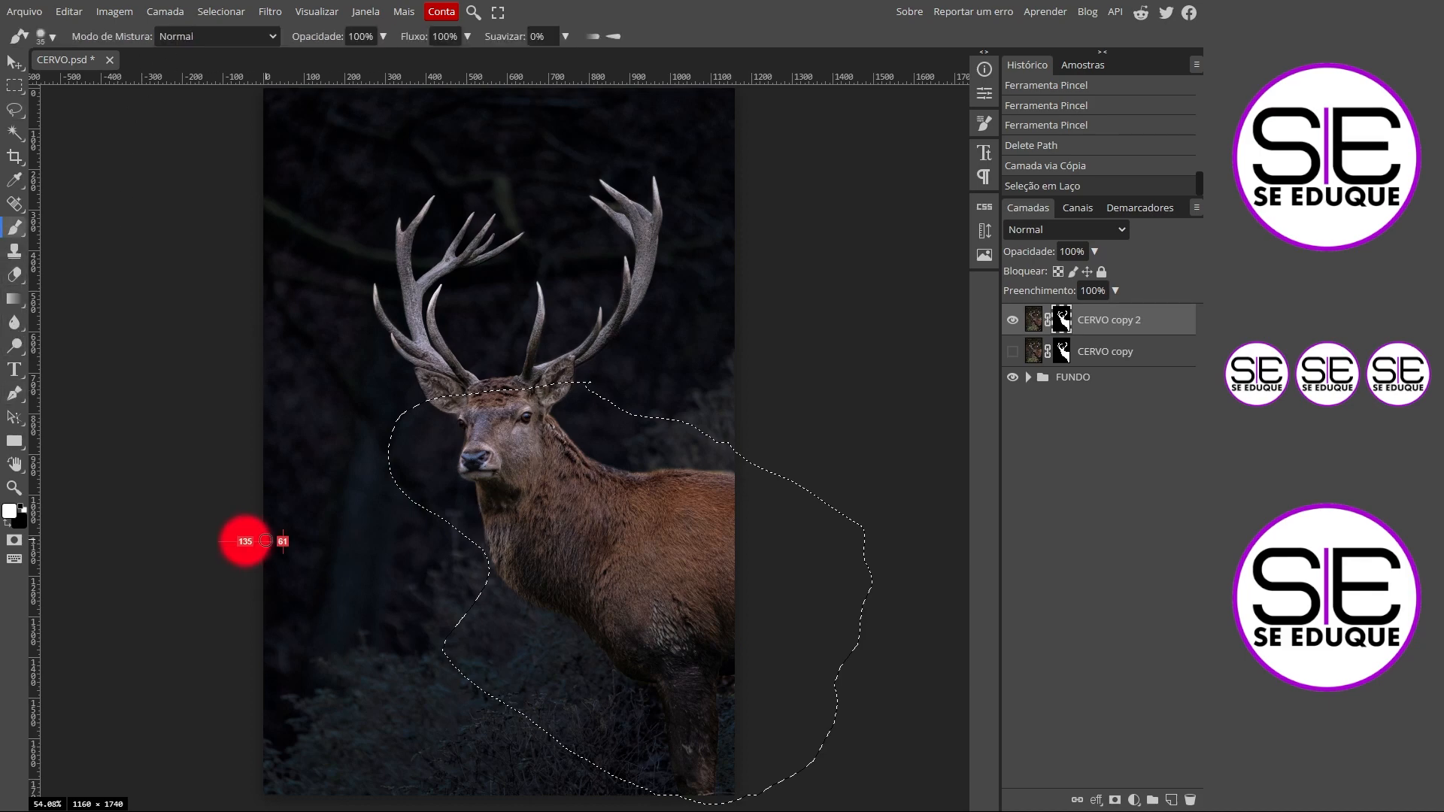
{"action": "key", "text": "x"}
{"action": "mouse_move", "coordinate": [853, 534]}
{"action": "left_mouse_down"}
{"action": "mouse_move", "coordinate": [526, 583]}
{"action": "mouse_move", "coordinate": [425, 470]}
{"action": "mouse_move", "coordinate": [451, 399]}
{"action": "left_mouse_up"}
{"action": "left_click_drag", "start_coordinate": [625, 676], "coordinate": [699, 752]}
{"action": "left_click_drag", "start_coordinate": [752, 489], "coordinate": [653, 477]}
{"action": "scroll", "coordinate": [542, 387], "scroll_direction": "up", "scroll_amount": 5}
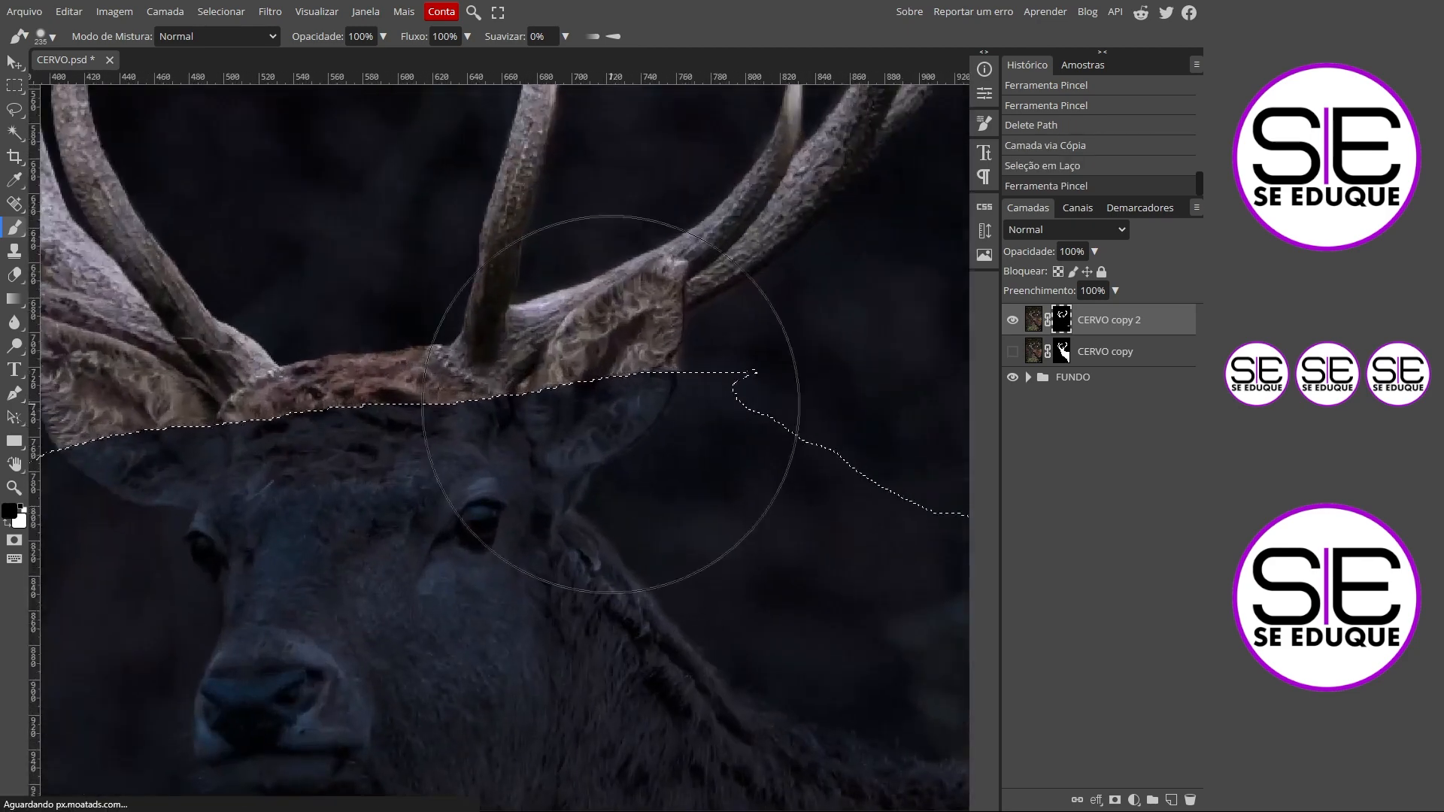
{"action": "key", "text": "ctrl+d"}
Brush black with a smaller tip on the CERVO copy 2 mask to hide the remaining forehead and ears
{"action": "mouse_move", "coordinate": [407, 473]}
{"action": "left_mouse_down"}
{"action": "mouse_move", "coordinate": [497, 497]}
{"action": "mouse_move", "coordinate": [558, 545]}
{"action": "mouse_move", "coordinate": [320, 601]}
{"action": "left_mouse_up"}
{"action": "mouse_move", "coordinate": [814, 399]}
{"action": "left_mouse_down"}
{"action": "mouse_move", "coordinate": [833, 369]}
{"action": "mouse_move", "coordinate": [733, 410]}
{"action": "mouse_move", "coordinate": [752, 399]}
{"action": "mouse_move", "coordinate": [722, 399]}
{"action": "mouse_move", "coordinate": [729, 417]}
{"action": "left_mouse_up"}
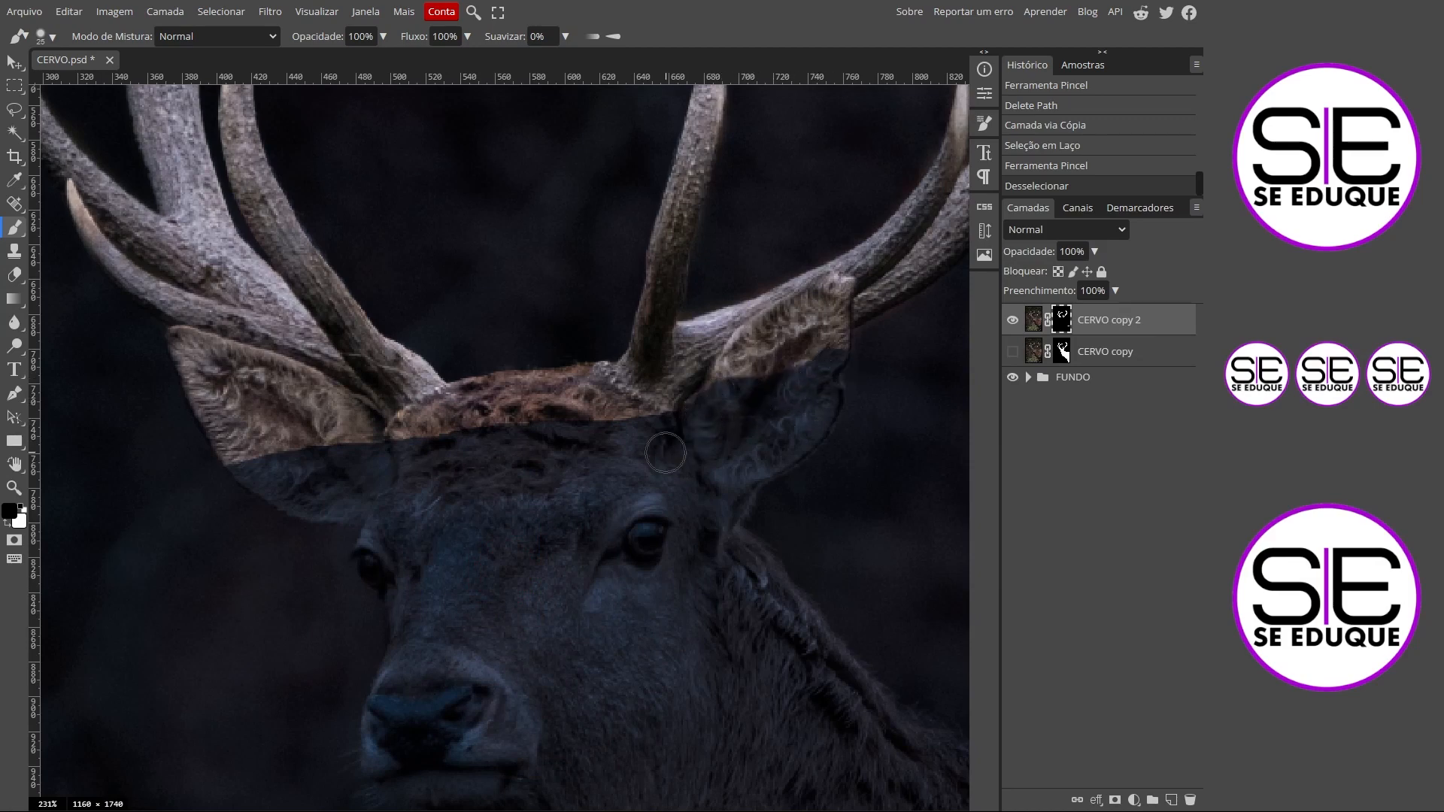
{"action": "mouse_move", "coordinate": [606, 434]}
{"action": "left_mouse_down"}
{"action": "mouse_move", "coordinate": [519, 426]}
{"action": "mouse_move", "coordinate": [517, 376]}
{"action": "mouse_move", "coordinate": [481, 380]}
{"action": "mouse_move", "coordinate": [460, 419]}
{"action": "mouse_move", "coordinate": [402, 426]}
{"action": "mouse_move", "coordinate": [700, 445]}
{"action": "left_mouse_up"}
{"action": "mouse_move", "coordinate": [832, 337]}
{"action": "left_mouse_down"}
{"action": "mouse_move", "coordinate": [363, 465]}
{"action": "mouse_move", "coordinate": [161, 354]}
{"action": "mouse_move", "coordinate": [323, 428]}
{"action": "left_mouse_up"}
{"action": "left_click_drag", "start_coordinate": [283, 379], "coordinate": [184, 352]}
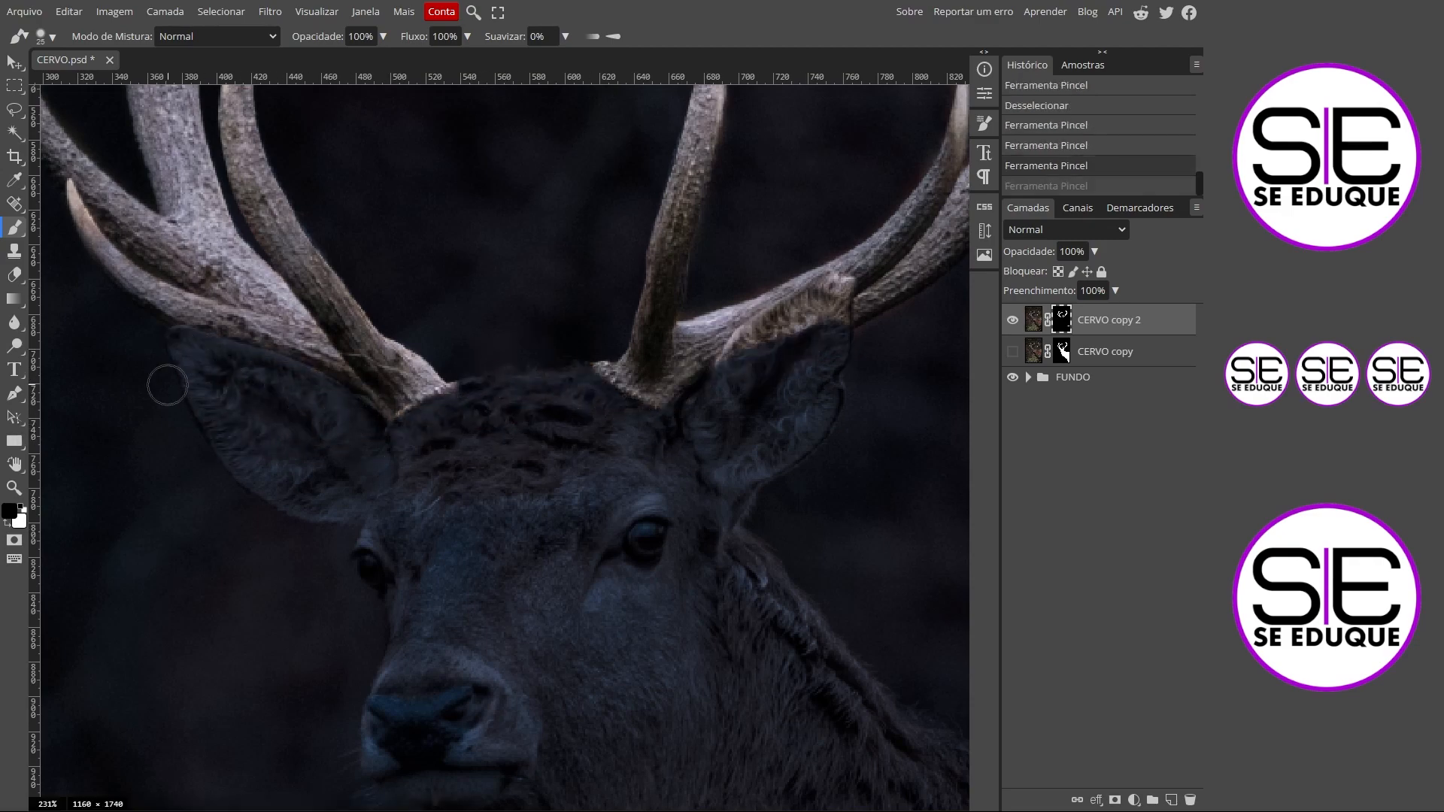
Clean up the CERVO copy 2 mask around the antler bases and the ear edges with a progressively smaller black brush
{"action": "scroll", "coordinate": [812, 330], "scroll_direction": "up", "scroll_amount": 5}
{"action": "key", "text": "bracketleft"}
{"action": "key", "text": "bracketleft"}
{"action": "left_click_drag", "start_coordinate": [596, 393], "coordinate": [413, 453]}
{"action": "key", "text": "bracketleft"}
{"action": "mouse_move", "coordinate": [393, 478]}
{"action": "left_mouse_down"}
{"action": "mouse_move", "coordinate": [484, 393]}
{"action": "mouse_move", "coordinate": [598, 346]}
{"action": "mouse_move", "coordinate": [652, 281]}
{"action": "mouse_move", "coordinate": [523, 348]}
{"action": "left_mouse_up"}
{"action": "left_click_drag", "start_coordinate": [523, 348], "coordinate": [652, 285]}
{"action": "key", "text": "ctrl+0"}
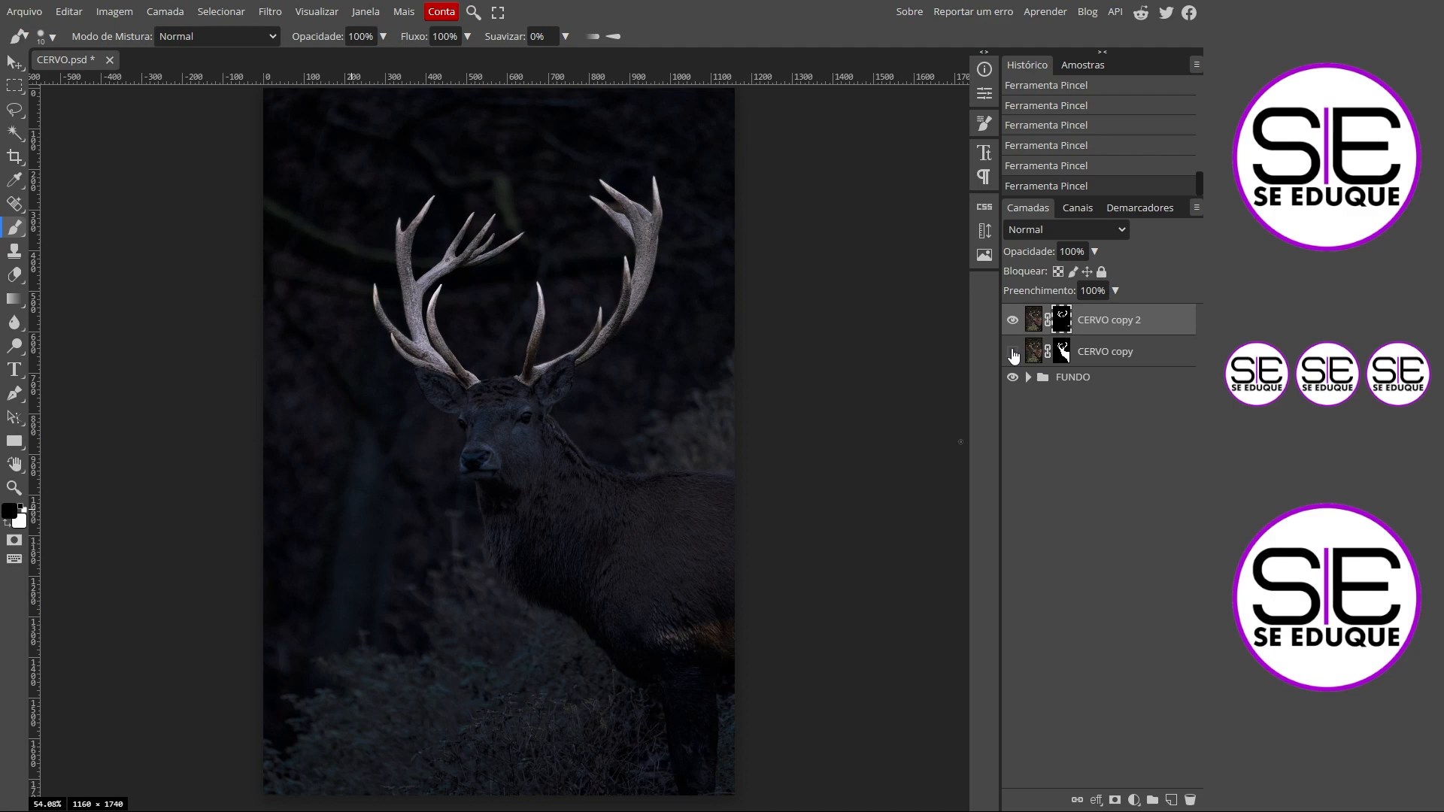
Toggle the layers to check the antler cutout and brush black over the leftover body patch at the canvas's right edge
{"action": "left_click", "coordinate": [1012, 352]}
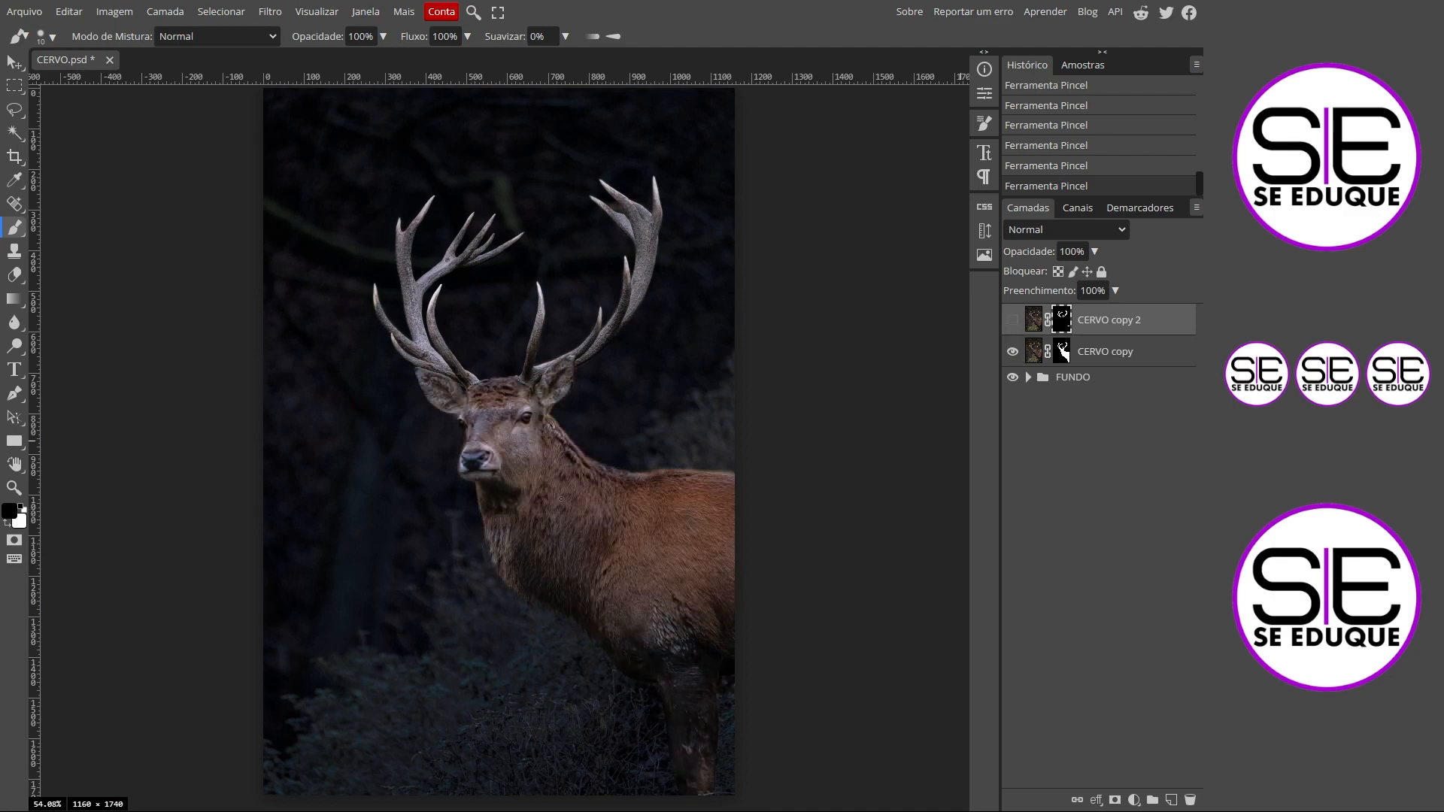
{"action": "left_click", "coordinate": [1013, 319]}
{"action": "left_click", "coordinate": [1013, 352]}
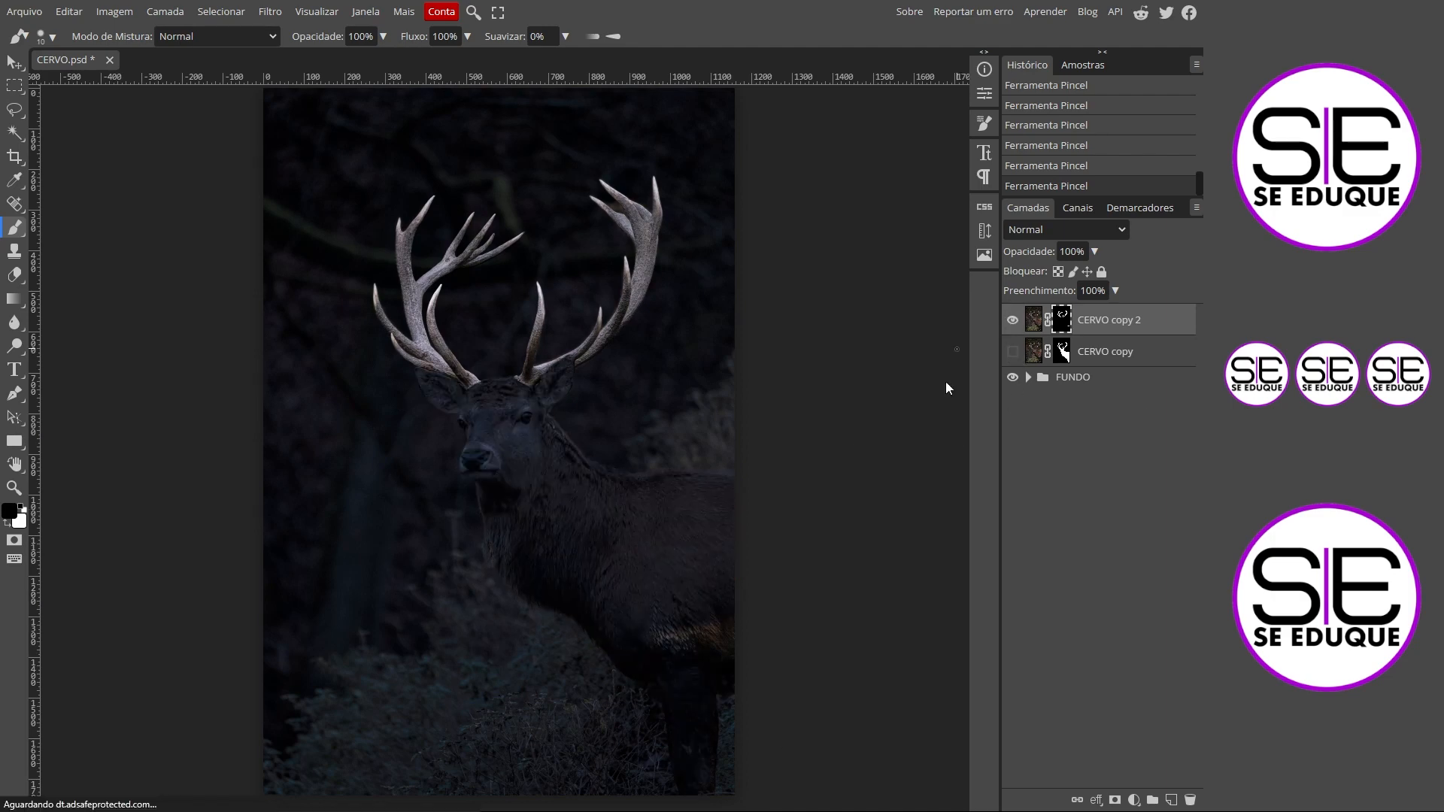
{"action": "left_click", "coordinate": [1012, 377]}
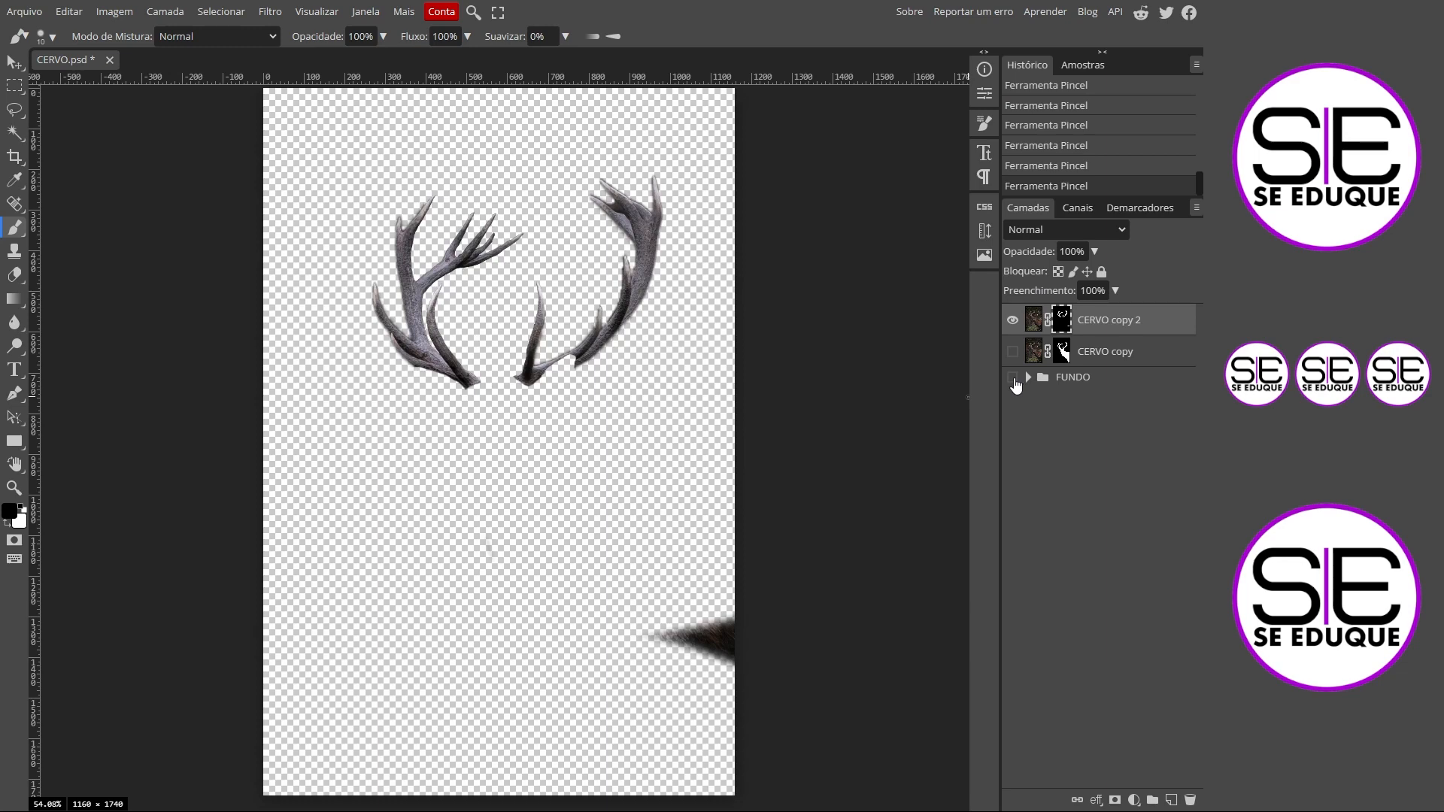
{"action": "left_click", "coordinate": [1013, 378]}
{"action": "mouse_move", "coordinate": [660, 667]}
{"action": "left_mouse_down"}
{"action": "mouse_move", "coordinate": [724, 666]}
{"action": "mouse_move", "coordinate": [648, 622]}
{"action": "mouse_move", "coordinate": [783, 634]}
{"action": "left_mouse_up"}
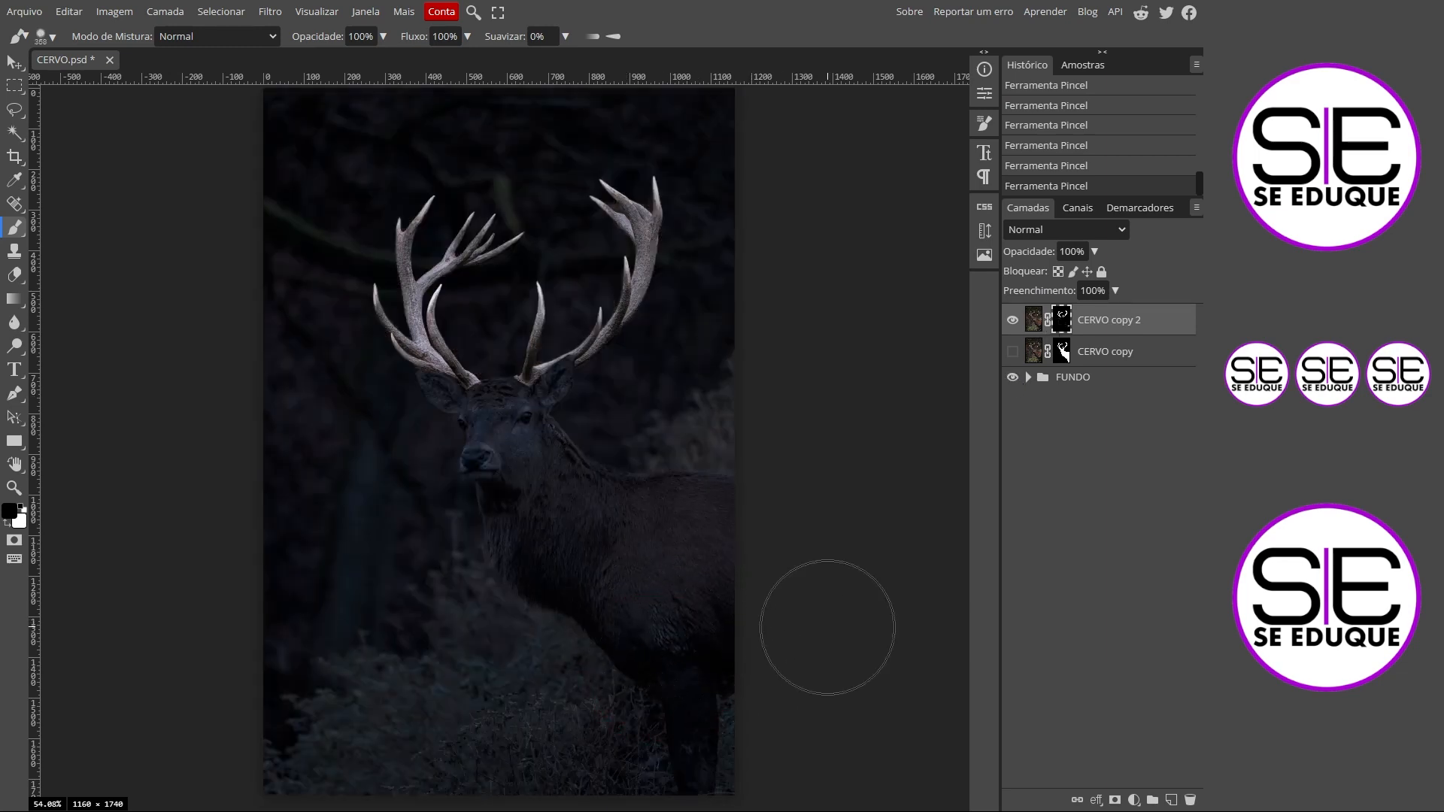
Compare the antlers with the full deer and apply the raster mask of CERVO copy 2 to its layer
{"action": "left_click", "coordinate": [1013, 353]}
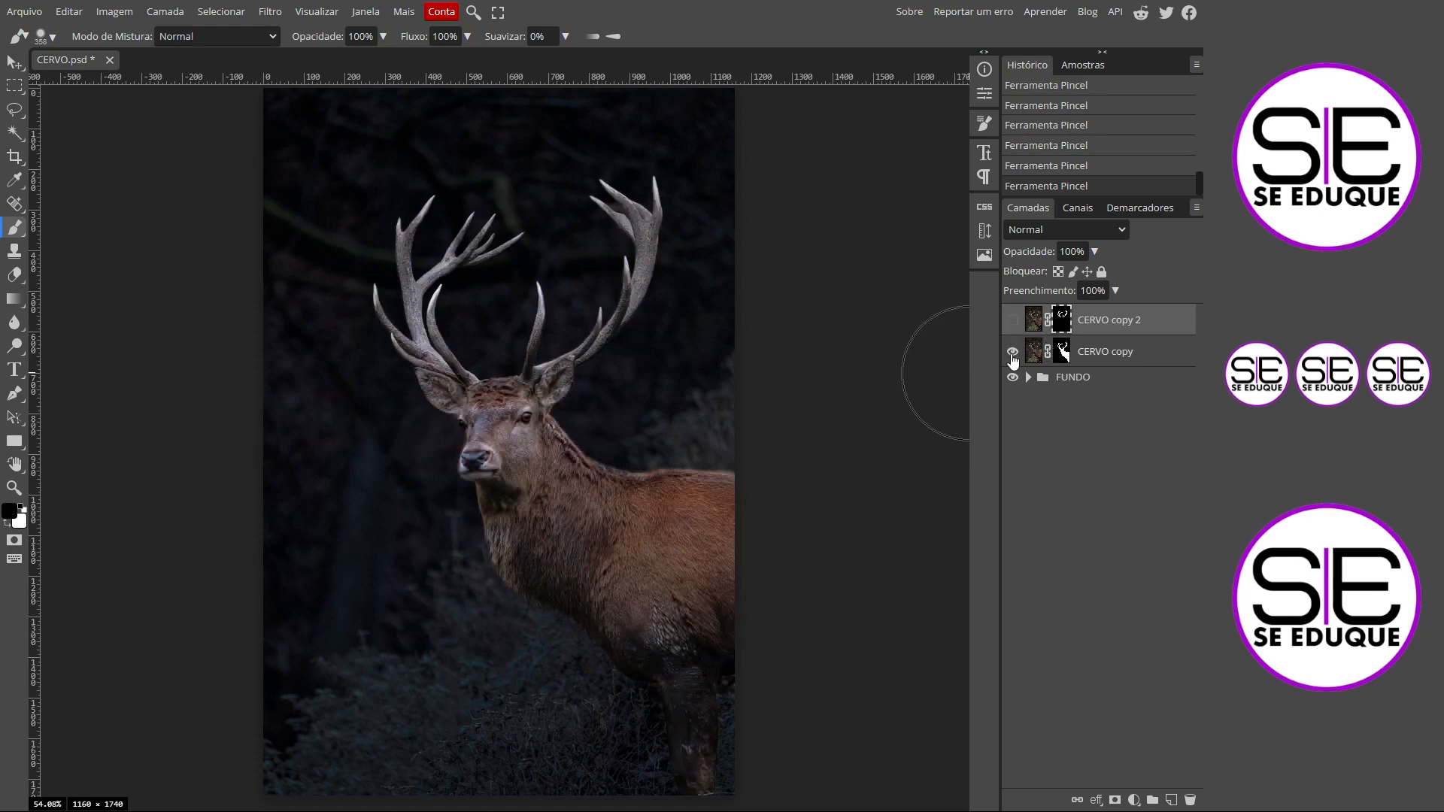
{"action": "left_click", "coordinate": [1013, 354]}
{"action": "left_click", "coordinate": [1013, 320]}
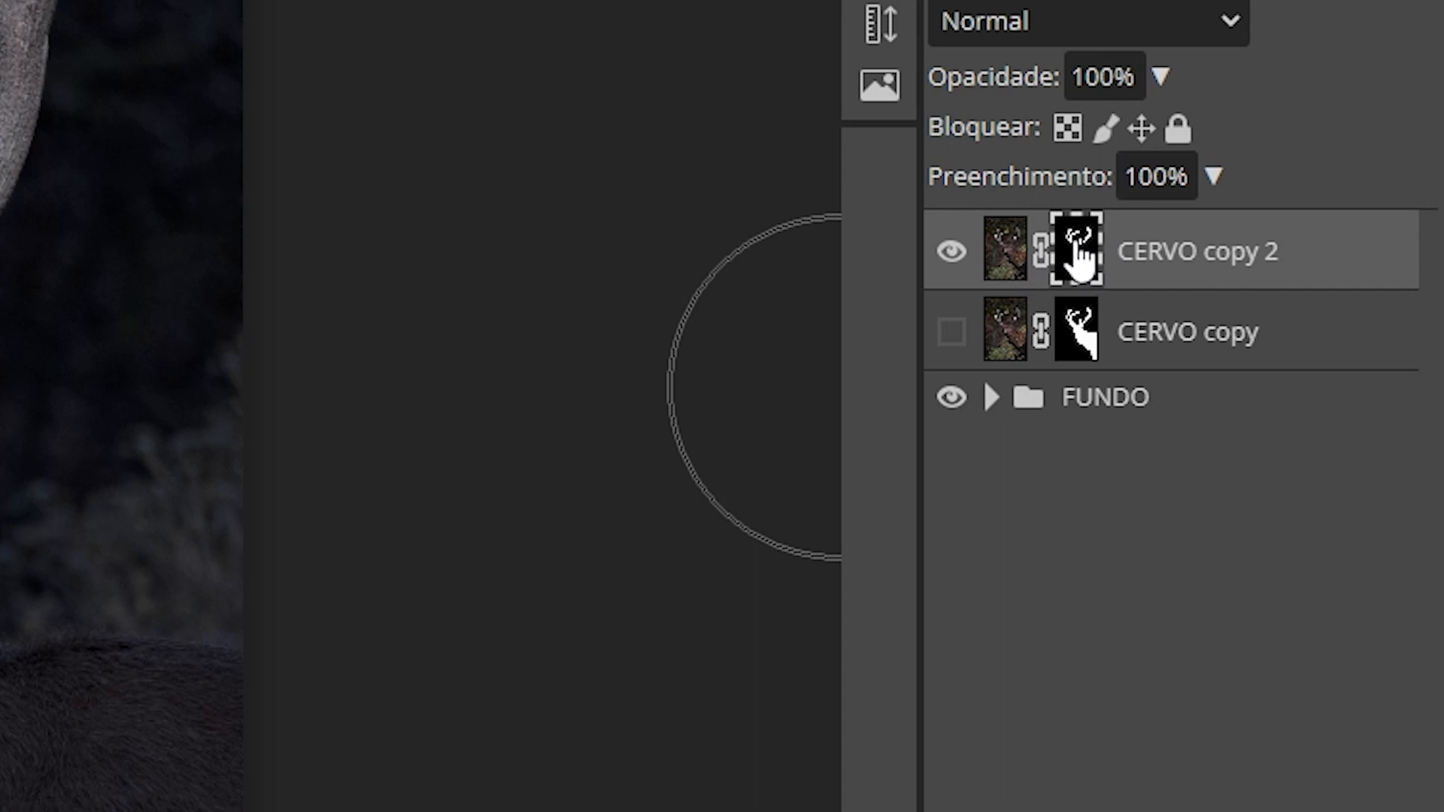
{"action": "right_click", "coordinate": [1062, 317]}
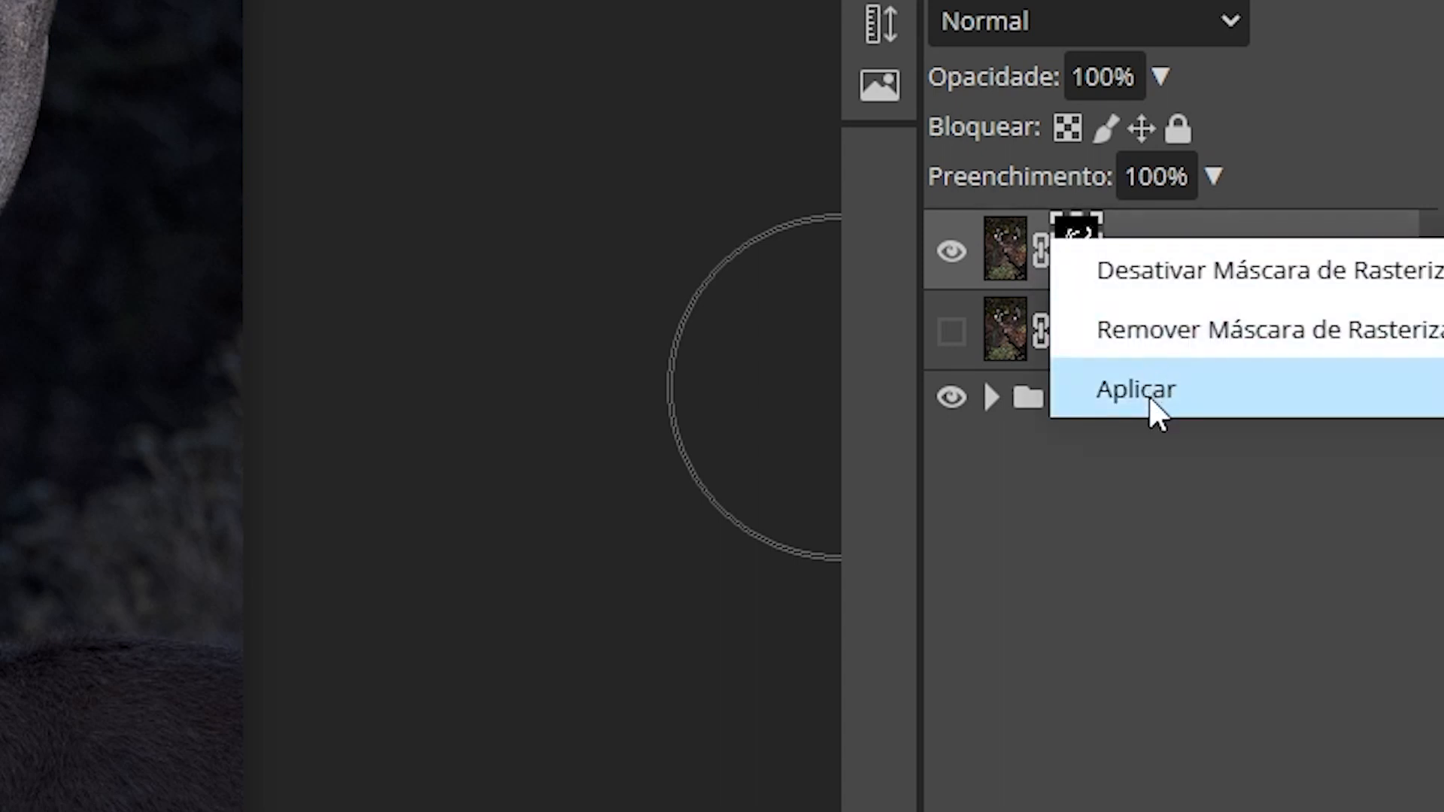
{"action": "left_click", "coordinate": [1136, 389]}
Rename the antler layer as CHIFRE and make the CERVO copy layer visible again
{"action": "double_click", "coordinate": [1087, 269]}
{"action": "type", "text": "CHIFRE"}
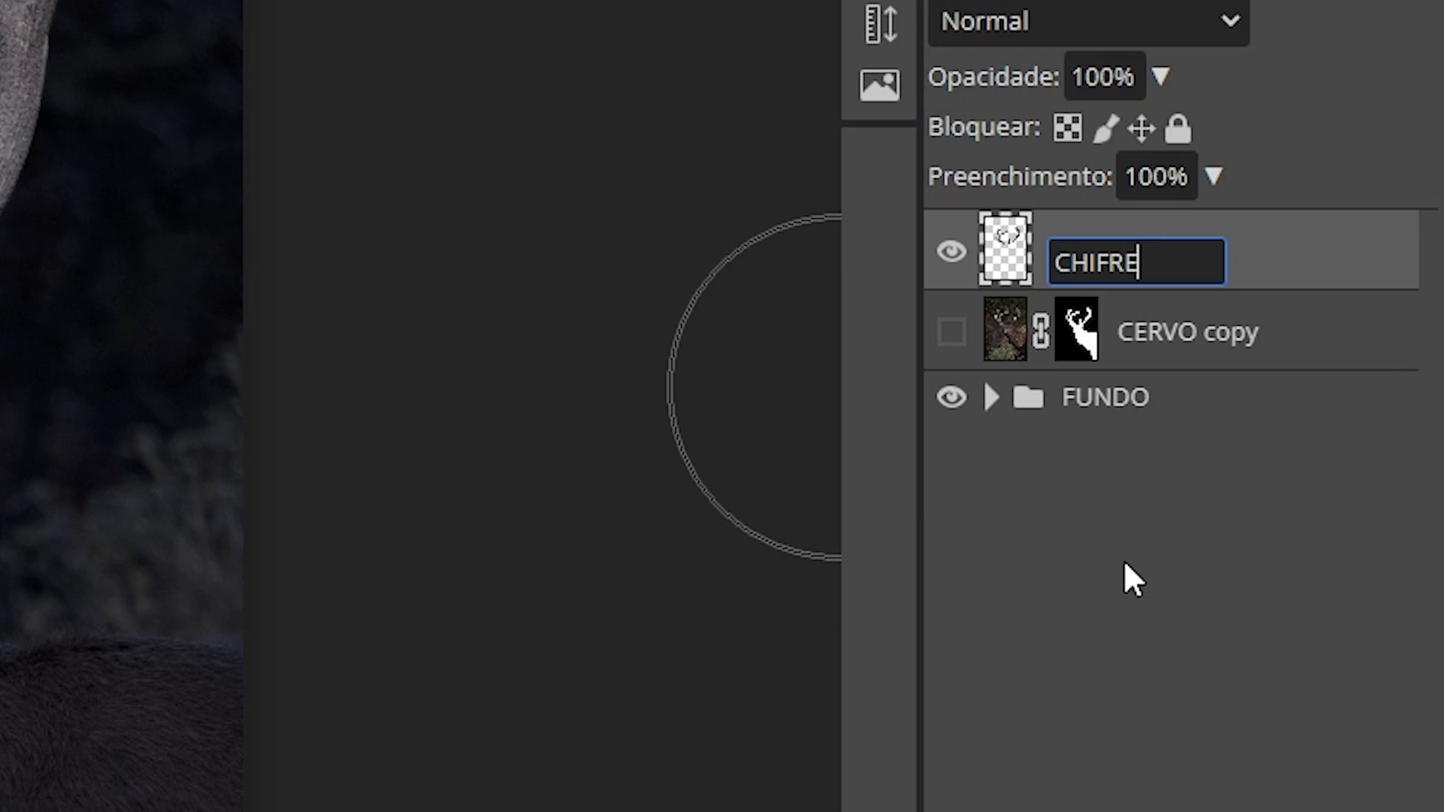
{"action": "key", "text": "Return"}
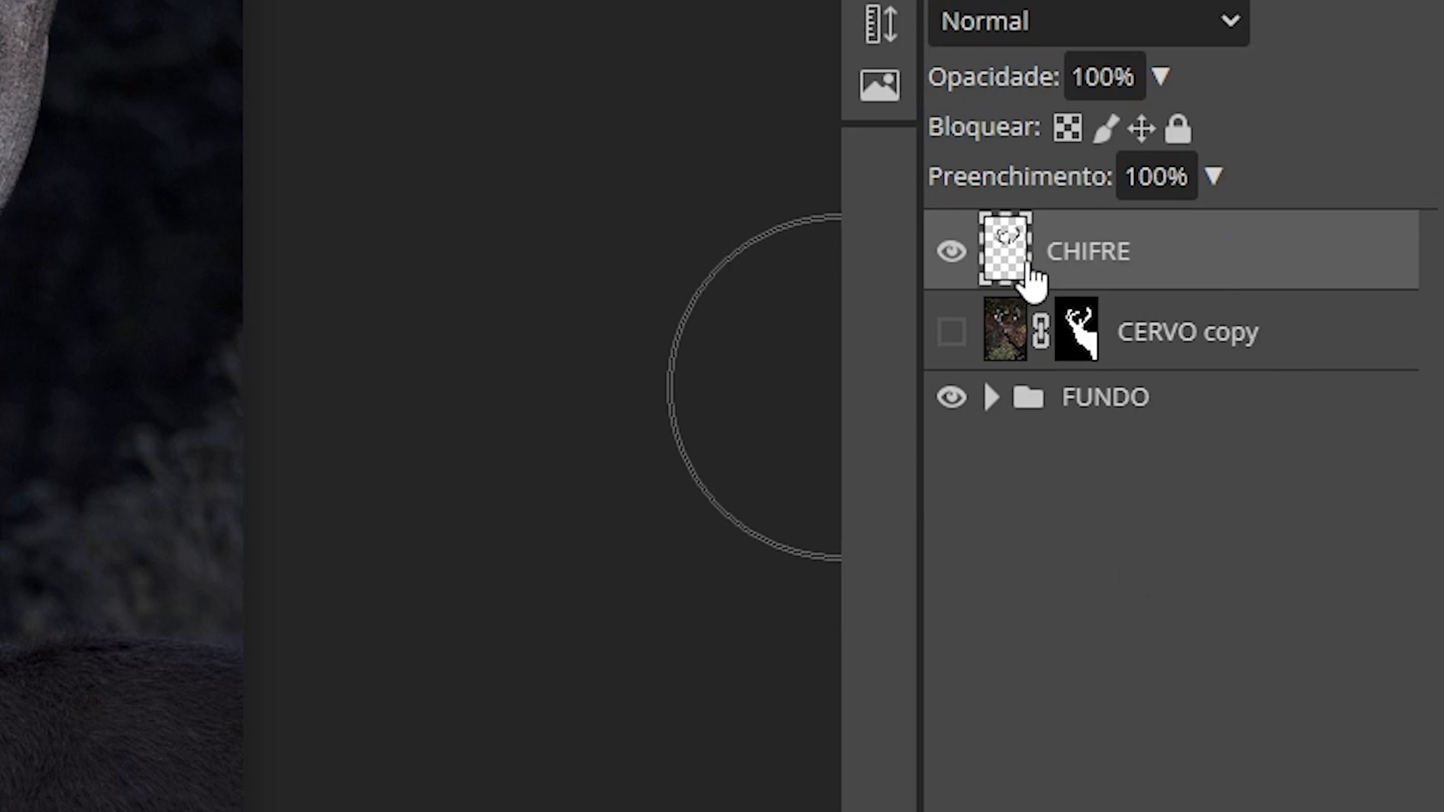
{"action": "left_click", "coordinate": [952, 333]}
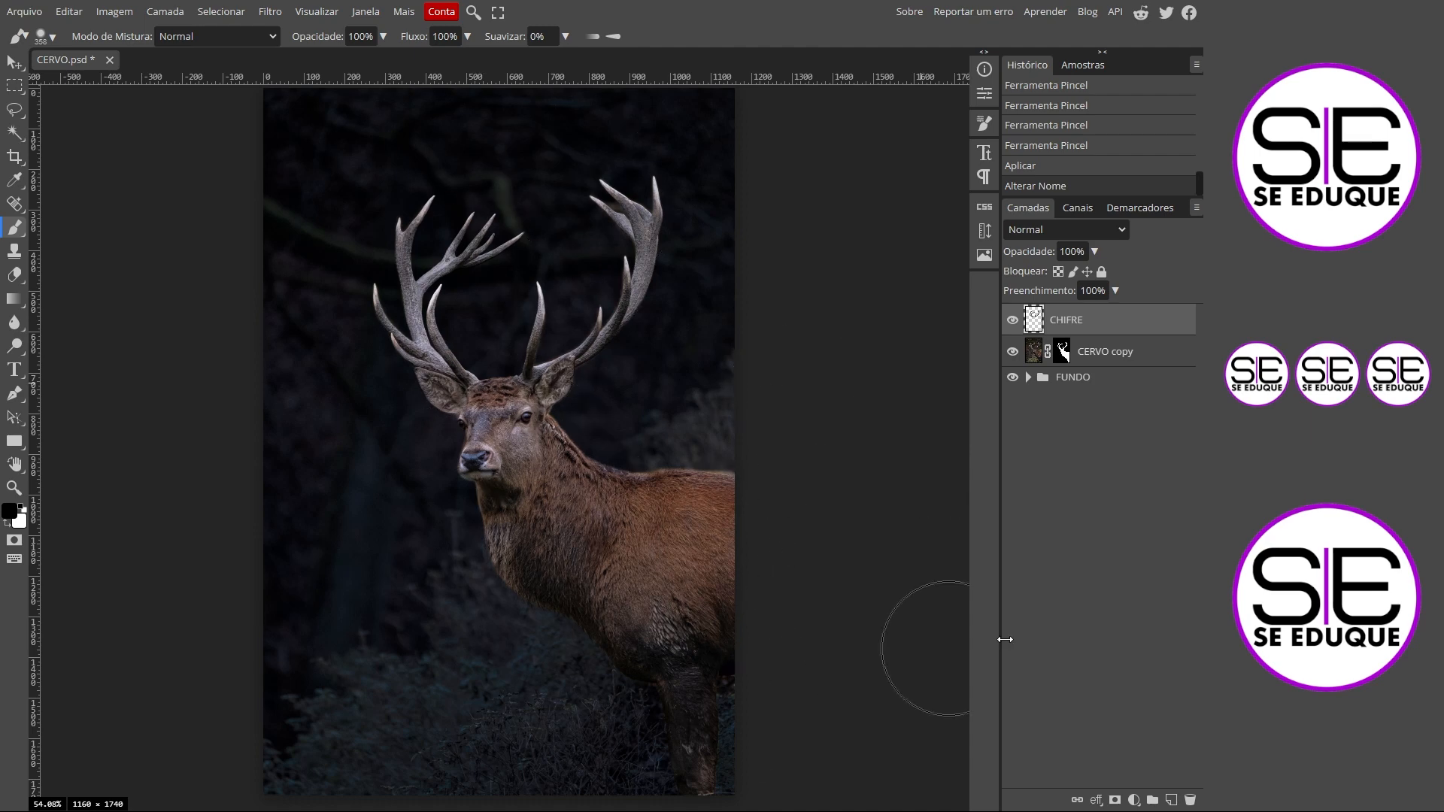
Add a Curves adjustment layer directly above CERVO copy and clip it to that layer
{"action": "left_click", "coordinate": [1115, 365]}
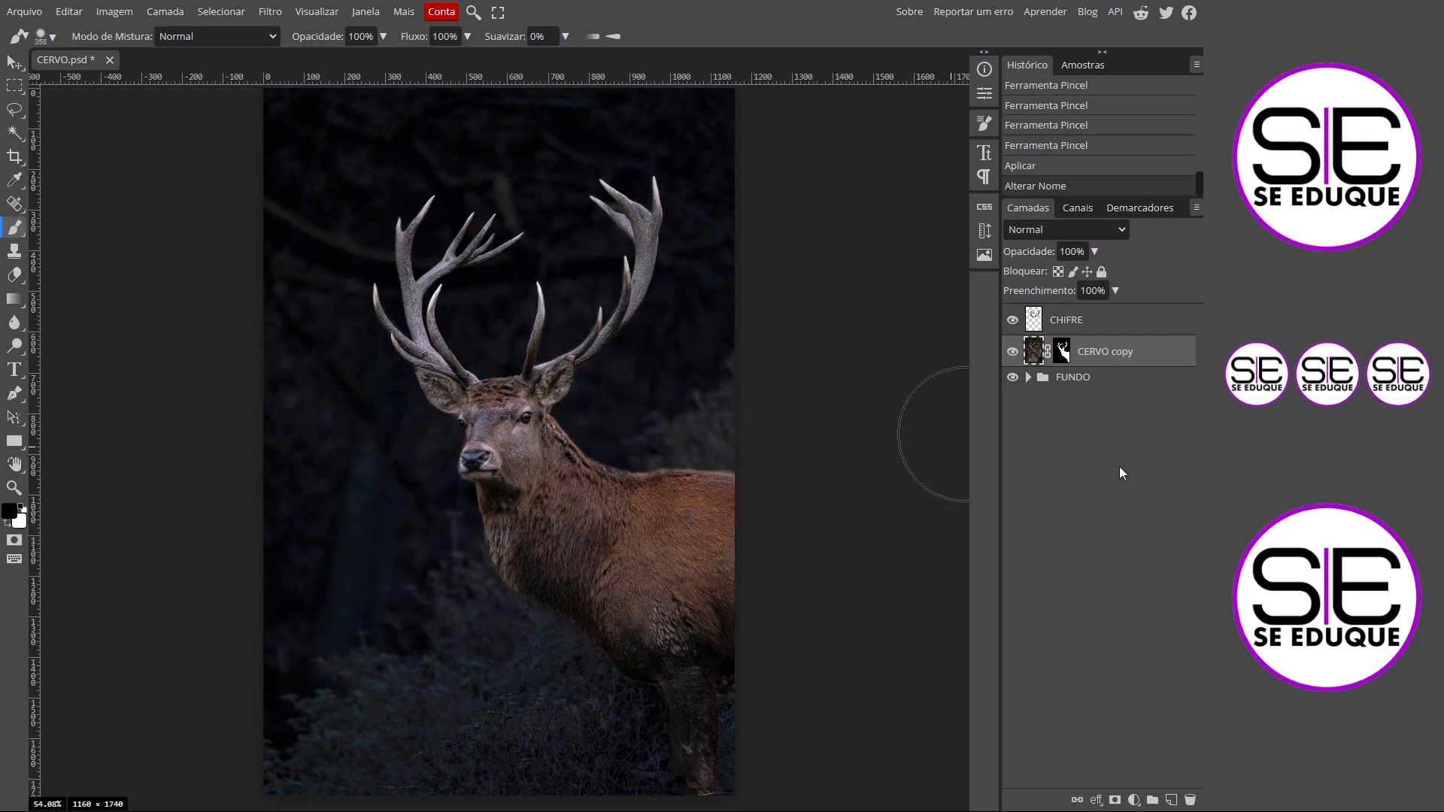
{"action": "left_click", "coordinate": [1134, 800]}
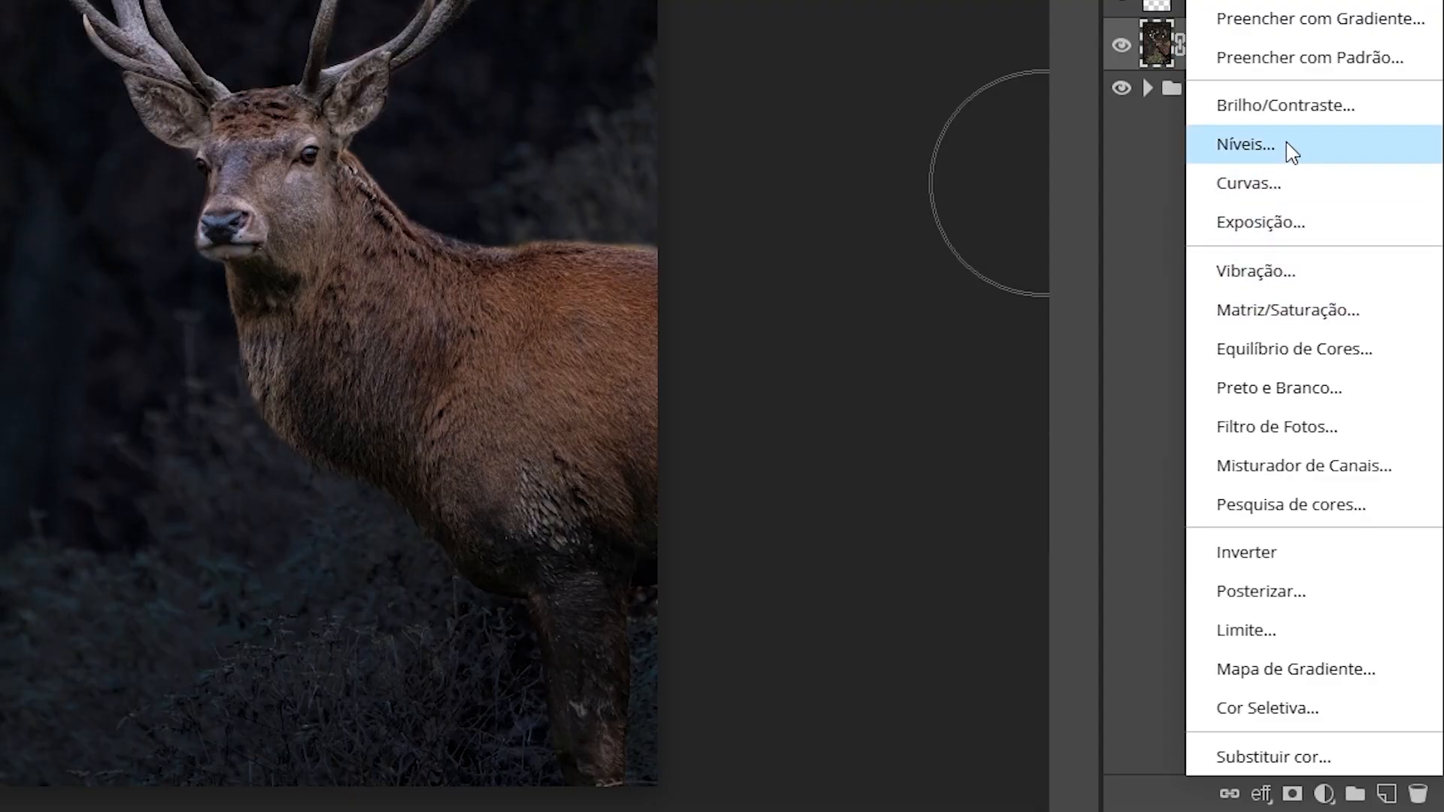
{"action": "left_click", "coordinate": [1283, 188]}
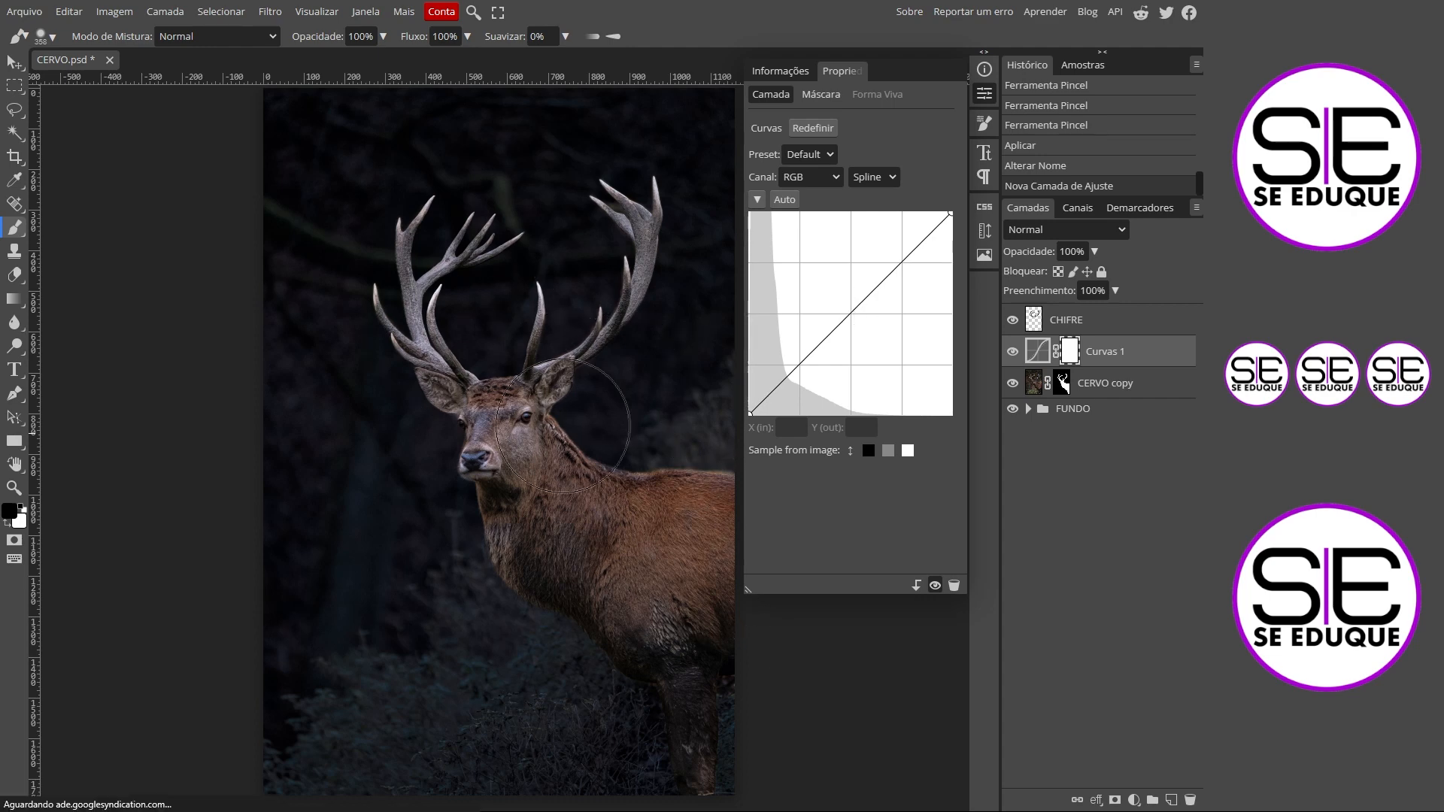
{"action": "left_click", "coordinate": [917, 586]}
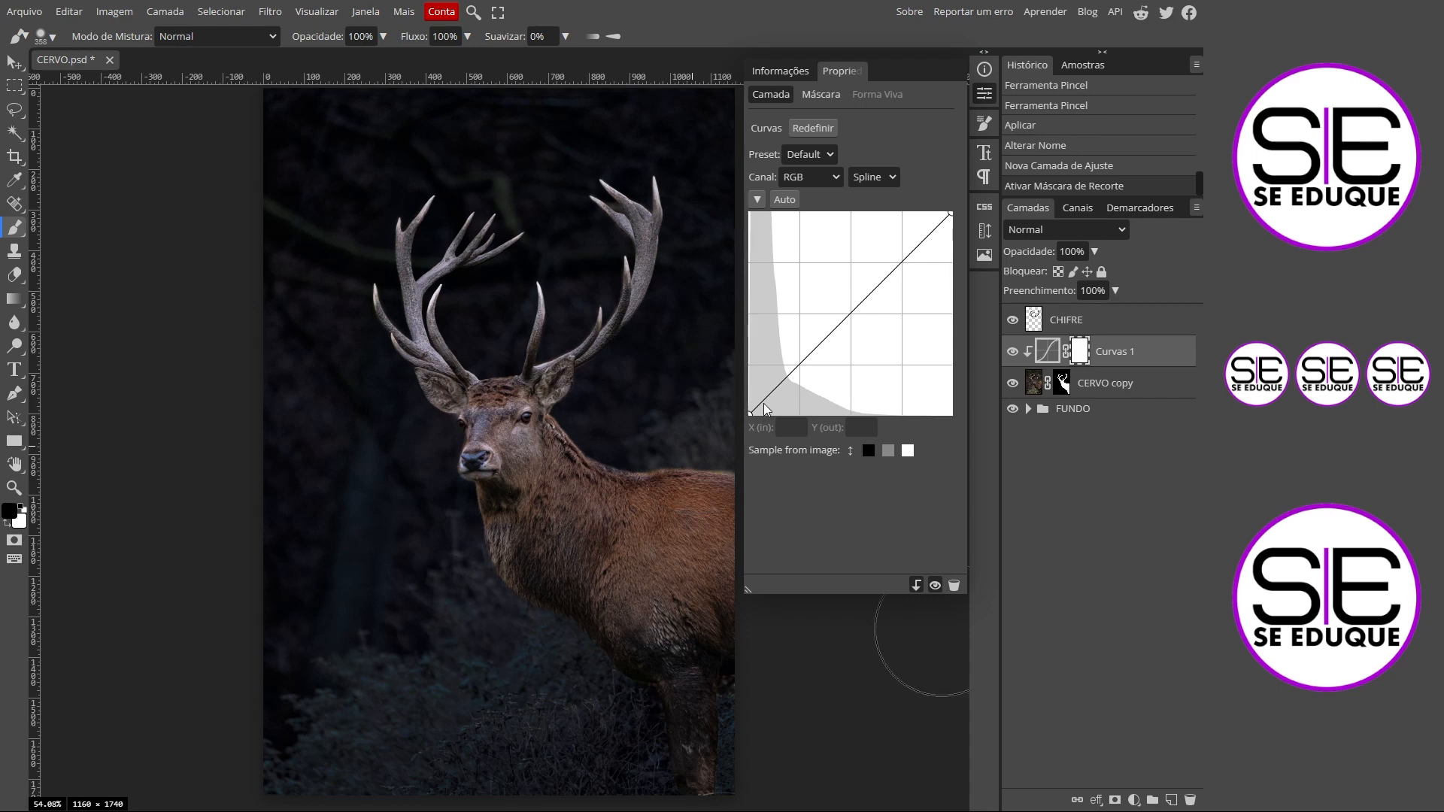
Darken the deer's shadows by moving the black end of the RGB curve to input 47, output 6, and compare before and after
{"action": "left_click_drag", "start_coordinate": [750, 414], "coordinate": [785, 407]}
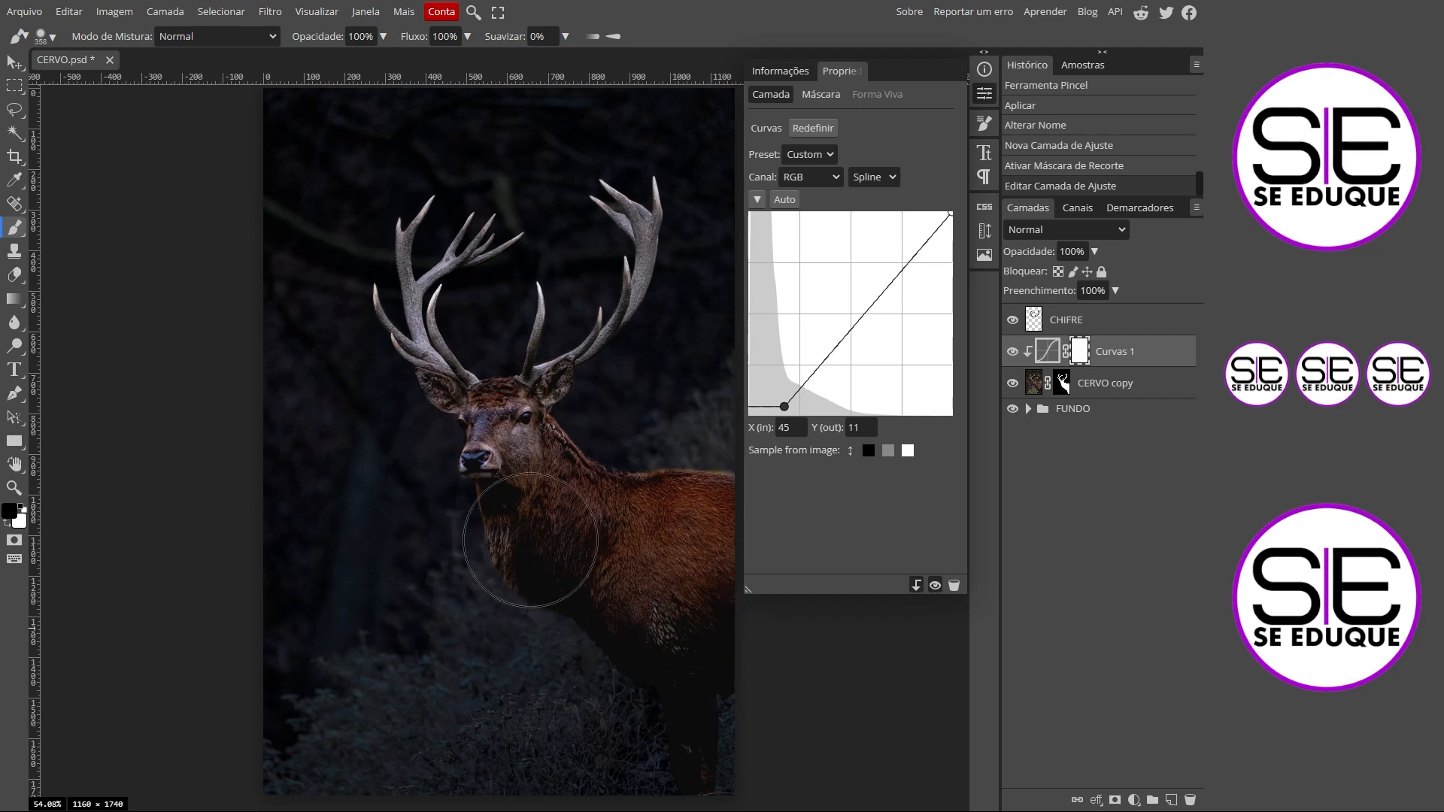
{"action": "left_click_drag", "start_coordinate": [785, 407], "coordinate": [787, 415]}
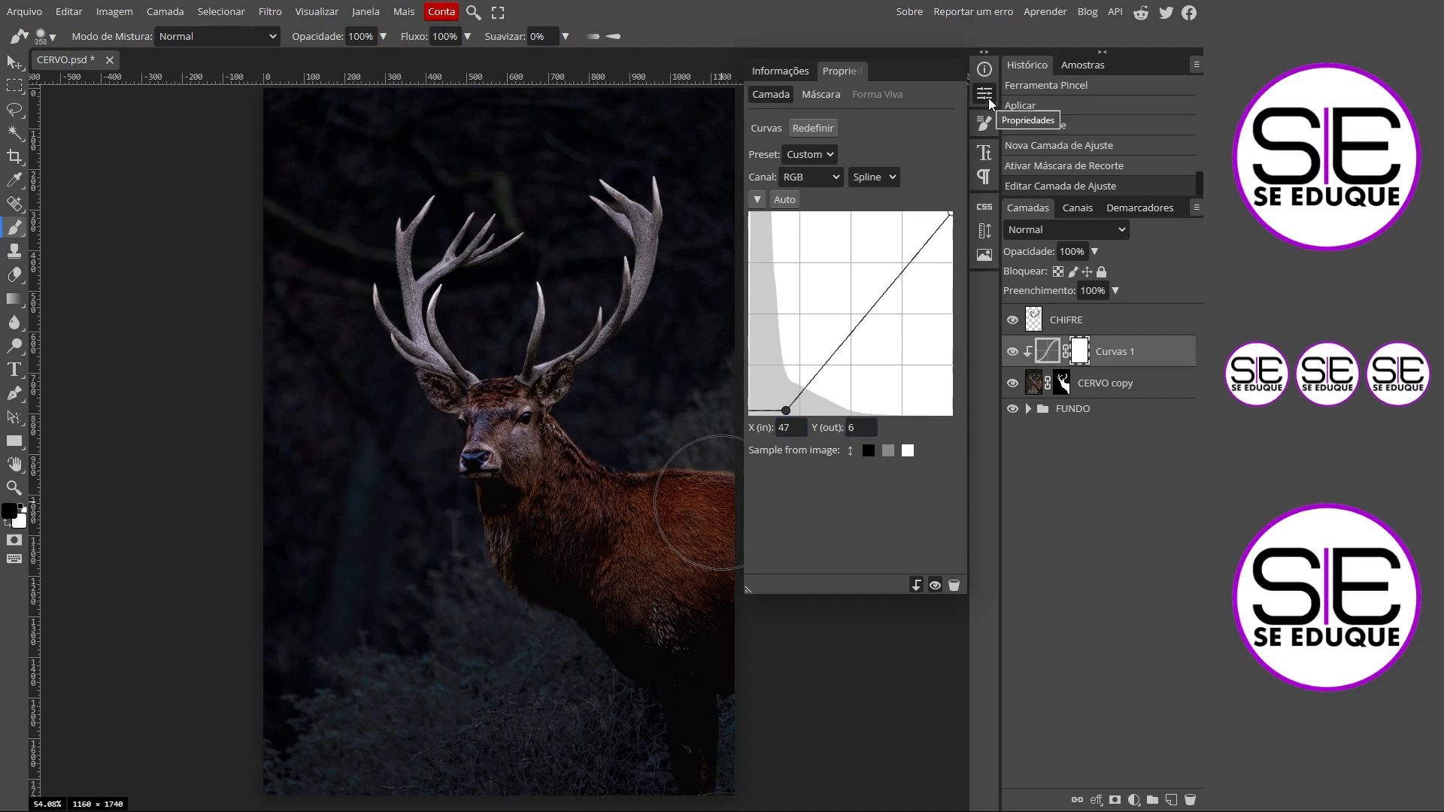
{"action": "left_click", "coordinate": [987, 96]}
{"action": "left_click", "coordinate": [1016, 351]}
{"action": "left_click", "coordinate": [1014, 351]}
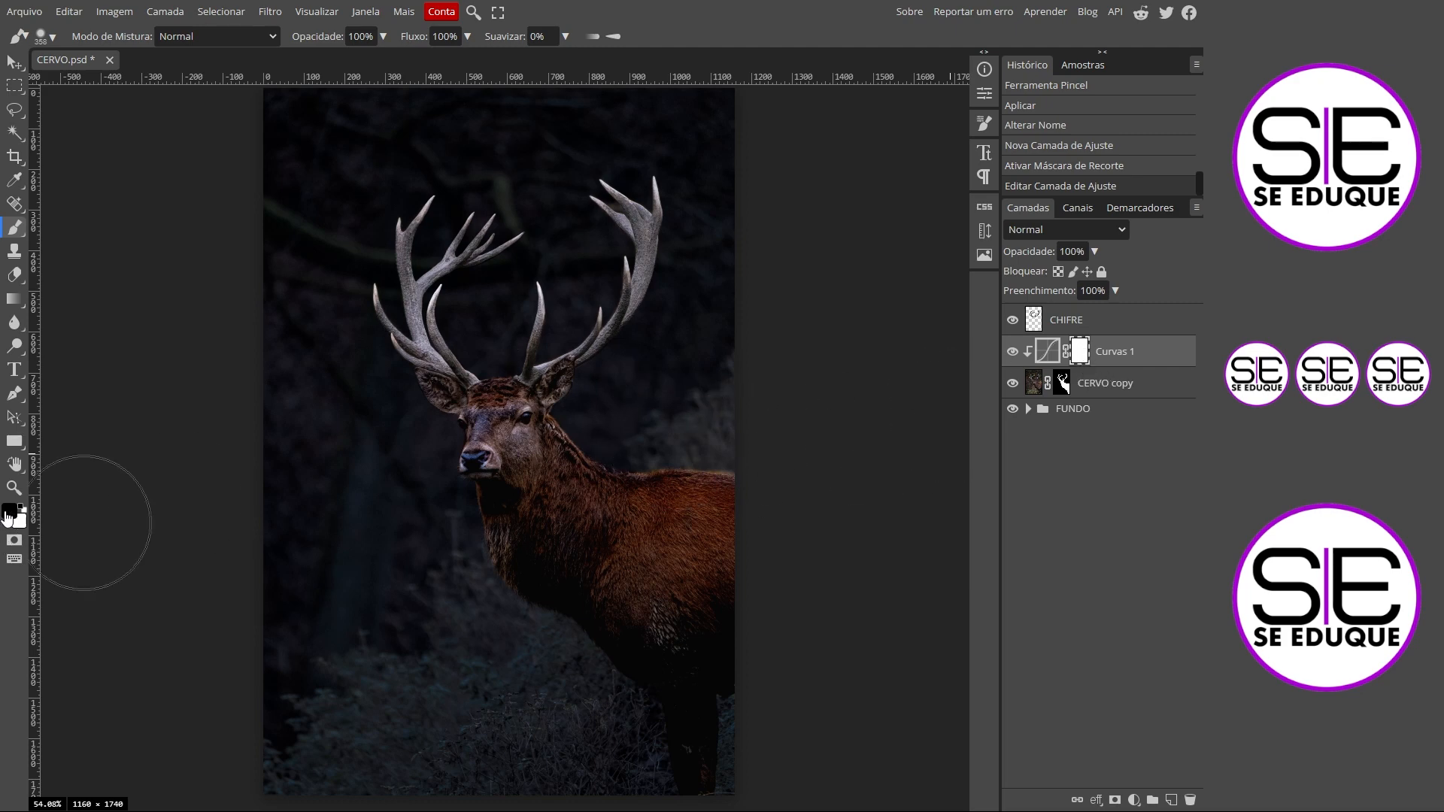
Set the brush flow to 15% and, with a smaller brush, paint black on the Curvas 1 mask over the deer's back, neck and head
{"action": "left_click", "coordinate": [468, 36]}
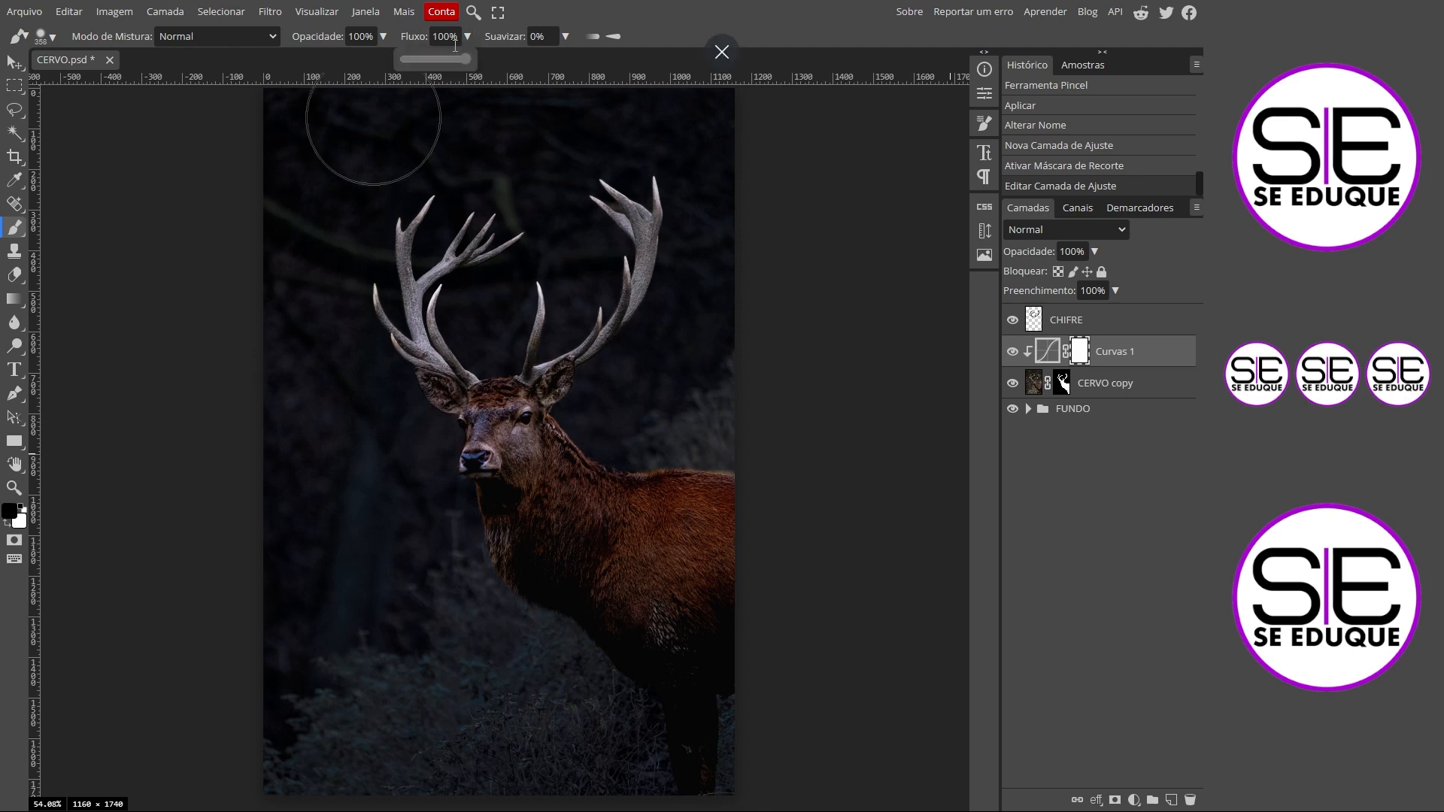
{"action": "left_click", "coordinate": [458, 36]}
{"action": "key", "text": "Return"}
{"action": "key", "text": "["}
{"action": "key", "text": "["}
{"action": "key", "text": "["}
{"action": "key", "text": "["}
{"action": "mouse_move", "coordinate": [673, 412]}
{"action": "left_mouse_down"}
{"action": "mouse_move", "coordinate": [666, 395]}
{"action": "mouse_move", "coordinate": [680, 495]}
{"action": "mouse_move", "coordinate": [667, 409]}
{"action": "left_mouse_up"}
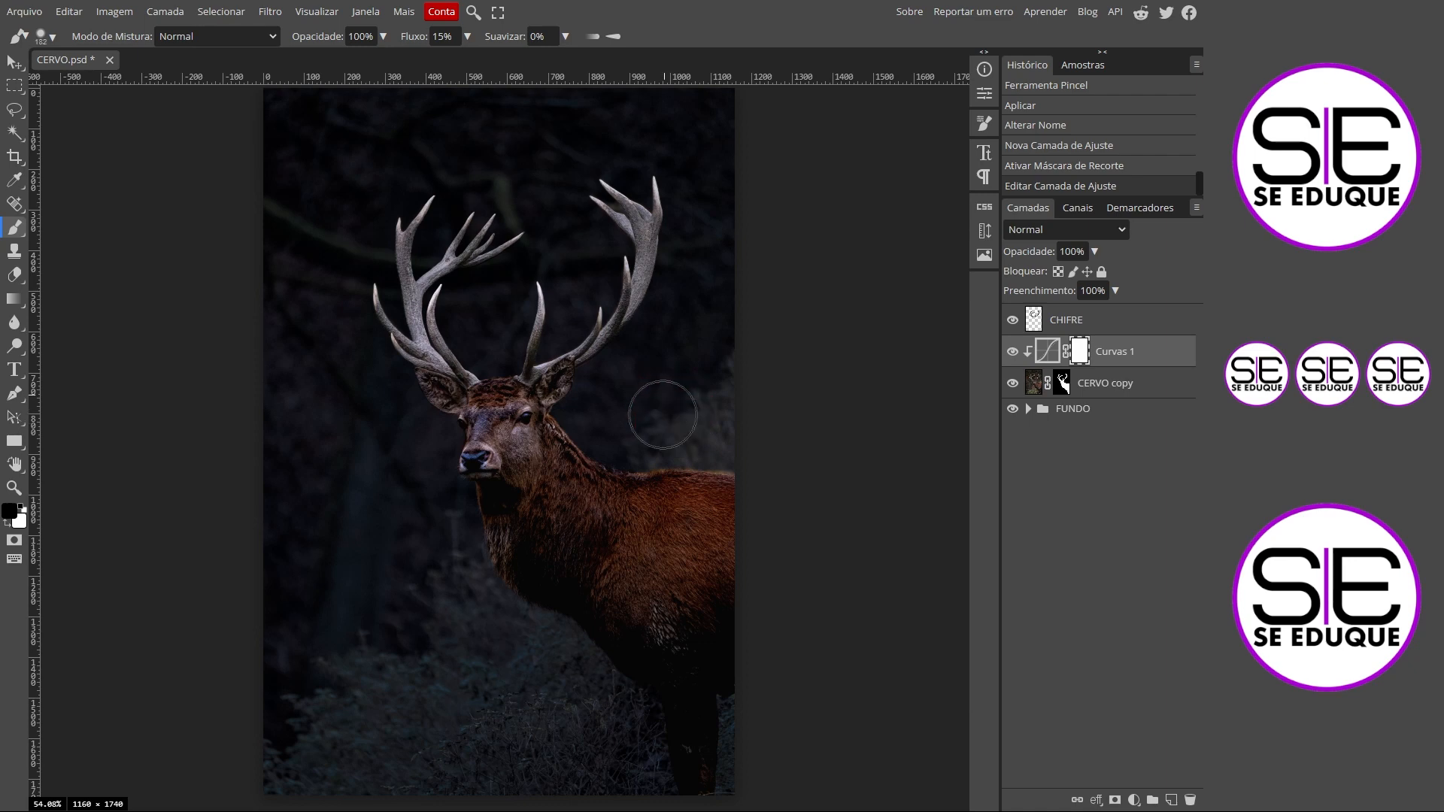
{"action": "scroll", "coordinate": [693, 513], "scroll_direction": "up", "scroll_amount": 2}
{"action": "scroll", "coordinate": [693, 513], "scroll_direction": "up", "scroll_amount": 1}
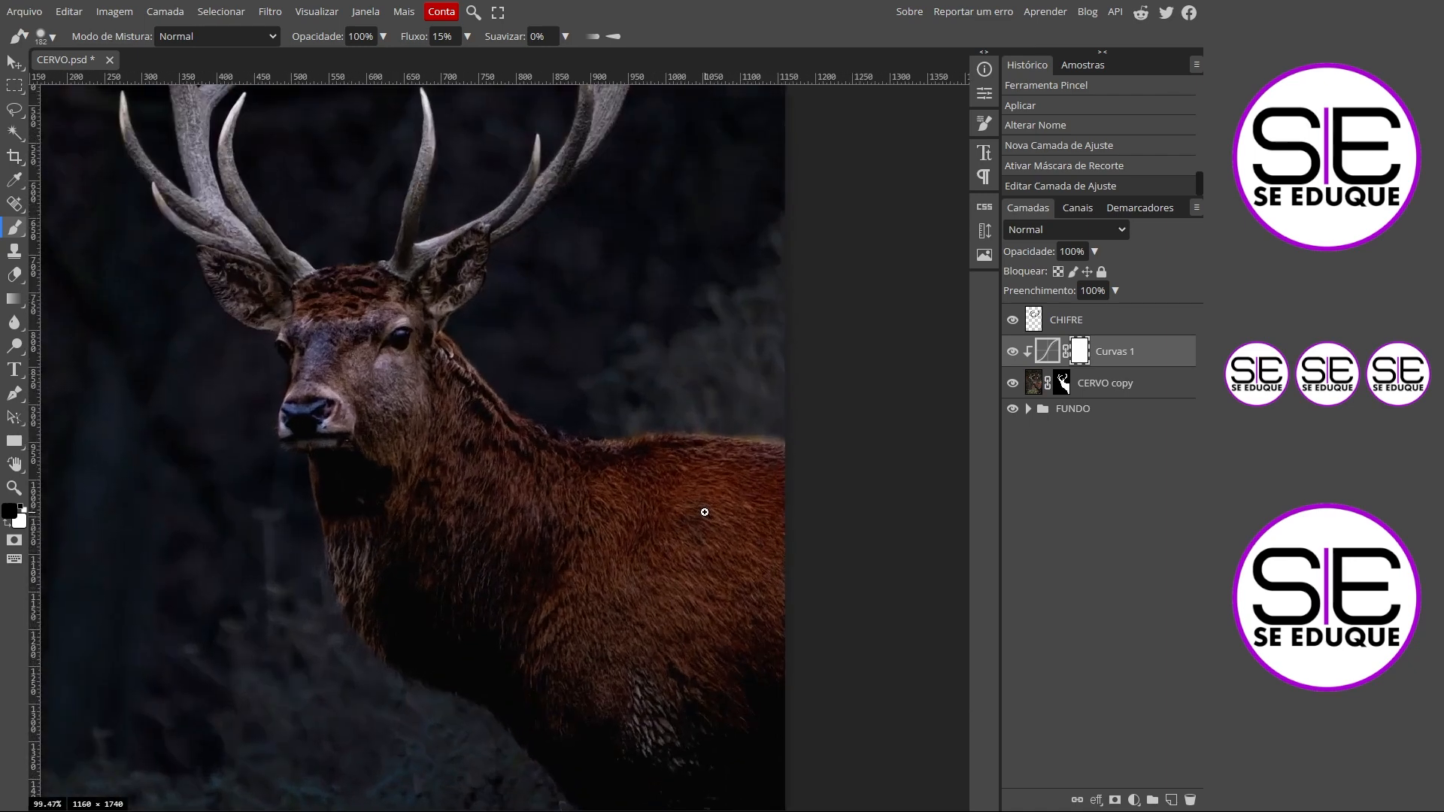
{"action": "mouse_move", "coordinate": [785, 413]}
{"action": "left_mouse_down"}
{"action": "mouse_move", "coordinate": [613, 386]}
{"action": "mouse_move", "coordinate": [596, 404]}
{"action": "mouse_move", "coordinate": [391, 314]}
{"action": "mouse_move", "coordinate": [332, 346]}
{"action": "mouse_move", "coordinate": [286, 331]}
{"action": "left_mouse_up"}
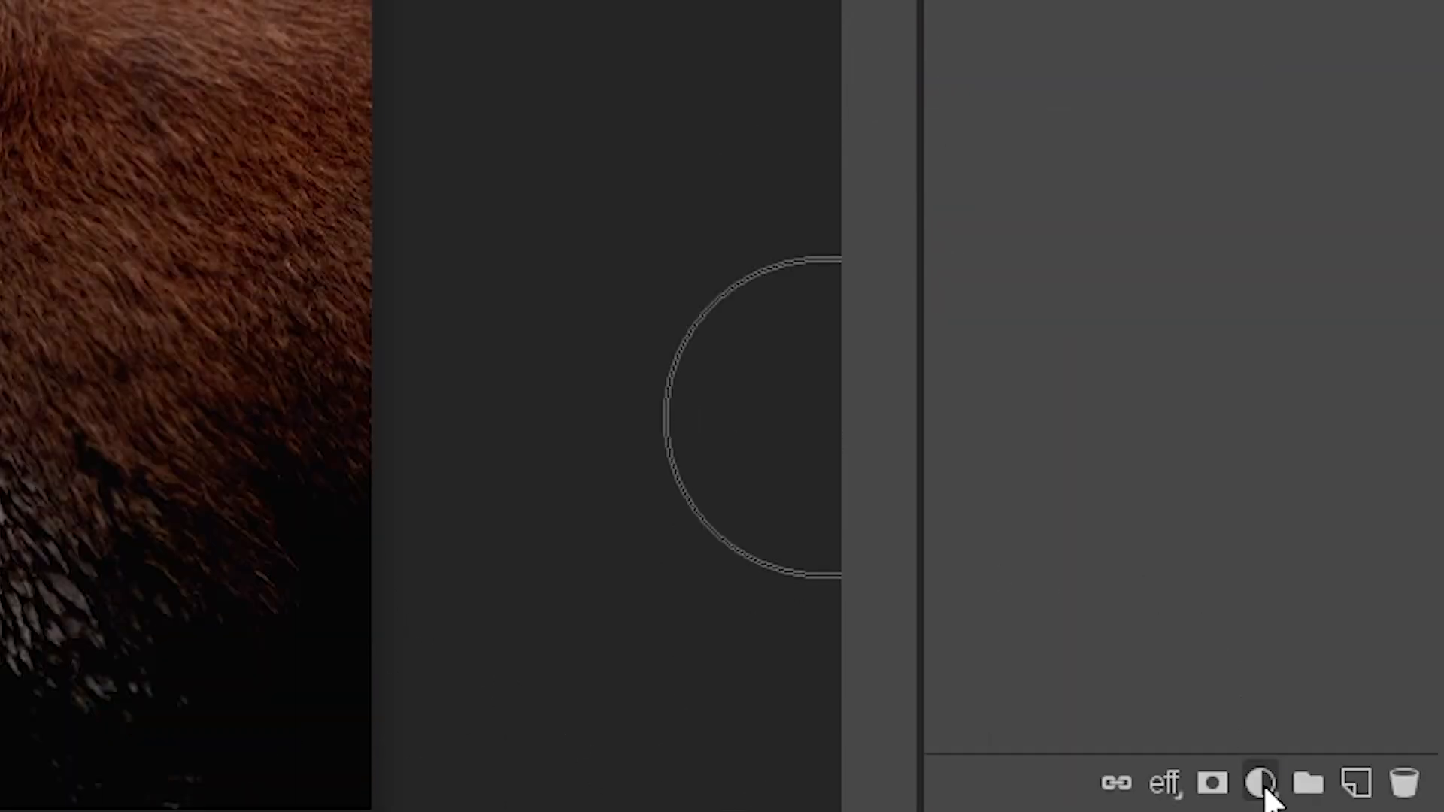
Add a Hue/Saturation adjustment layer above Curvas 1, enable Colorize on it and clip it to the deer
{"action": "left_click", "coordinate": [1262, 784]}
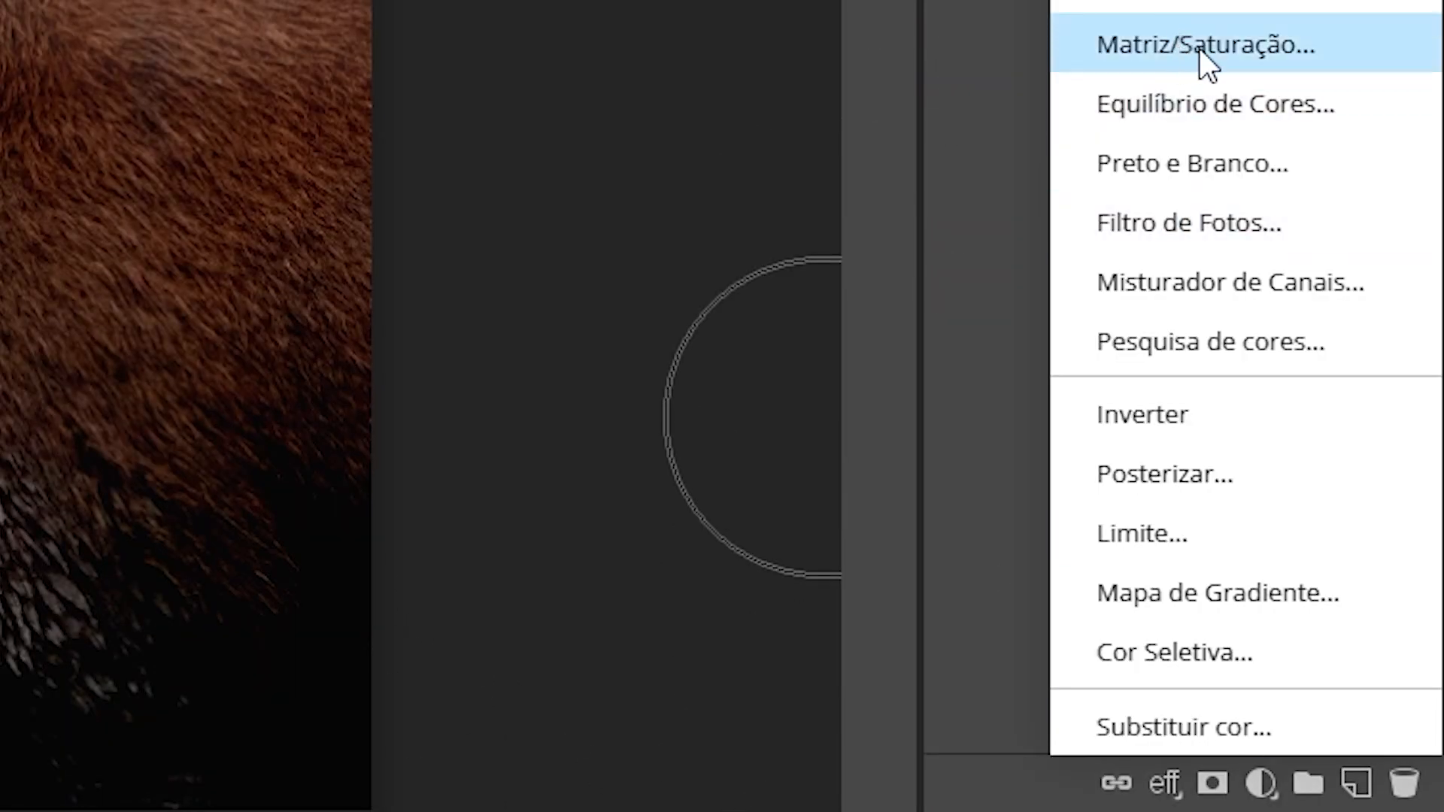
{"action": "left_click", "coordinate": [1199, 47]}
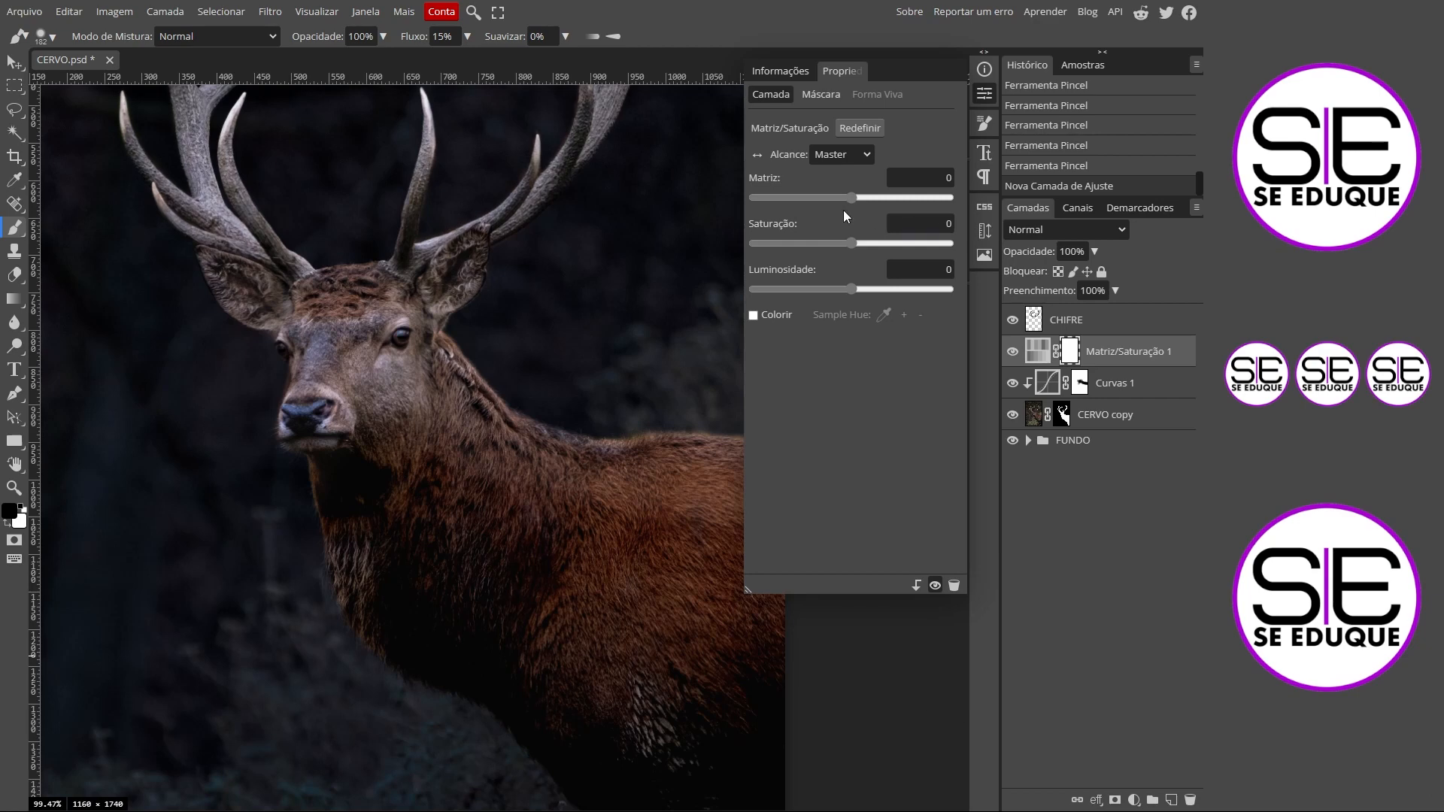
{"action": "left_click_drag", "start_coordinate": [852, 197], "coordinate": [854, 198]}
{"action": "left_click", "coordinate": [753, 316]}
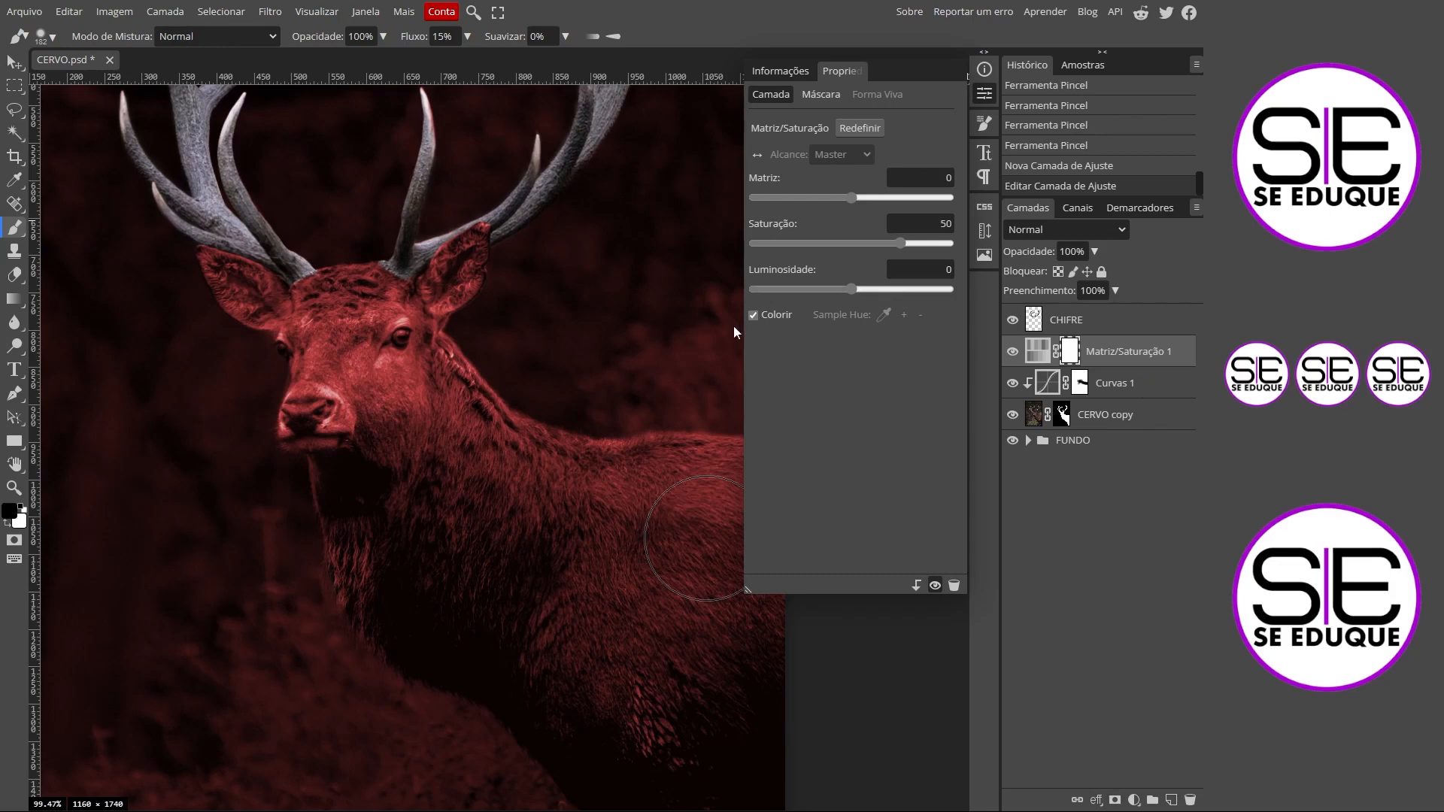
{"action": "left_click", "coordinate": [915, 585]}
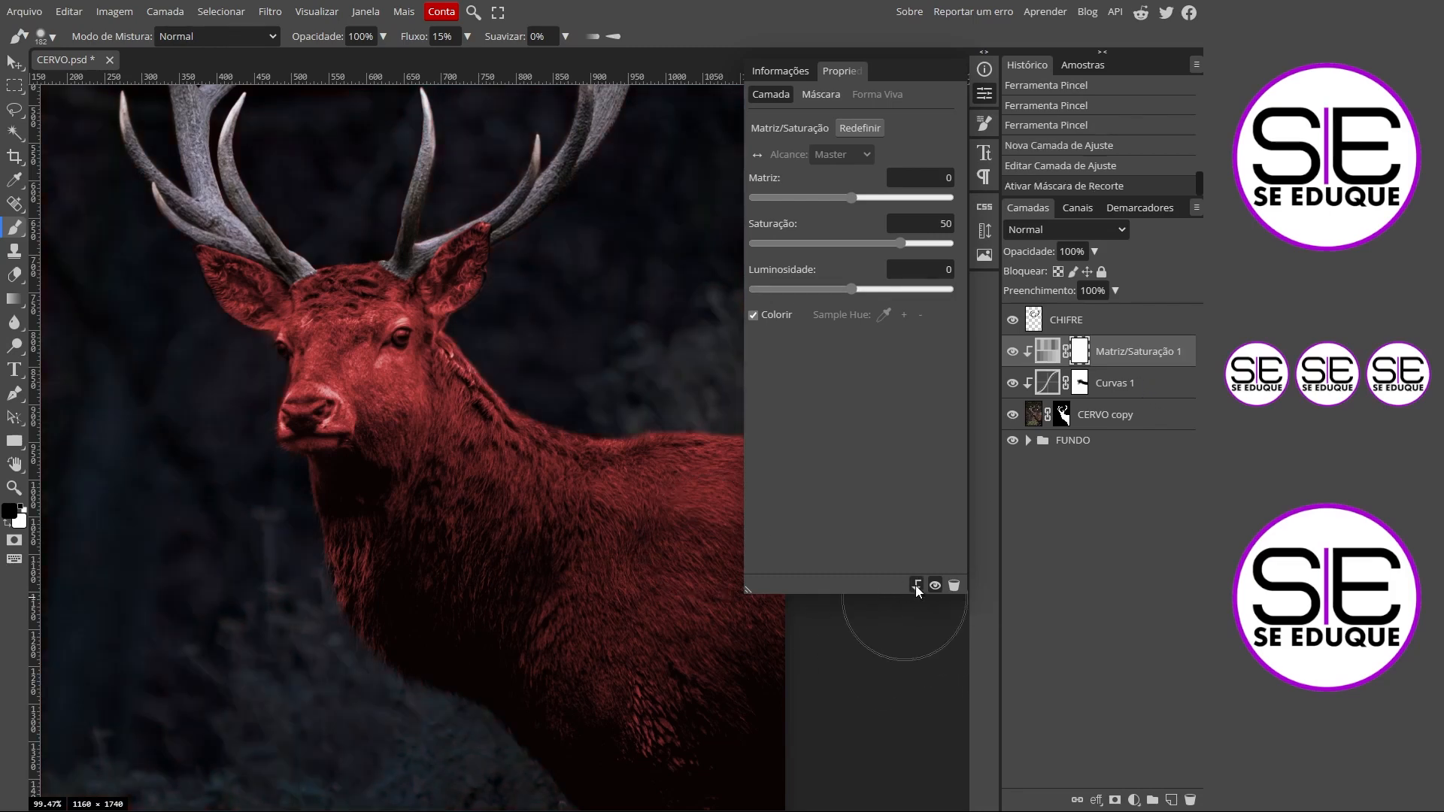
Tint the deer golden yellow by setting hue 43 and saturation 73 and raising the lightness slightly
{"action": "left_click_drag", "start_coordinate": [852, 196], "coordinate": [876, 194]}
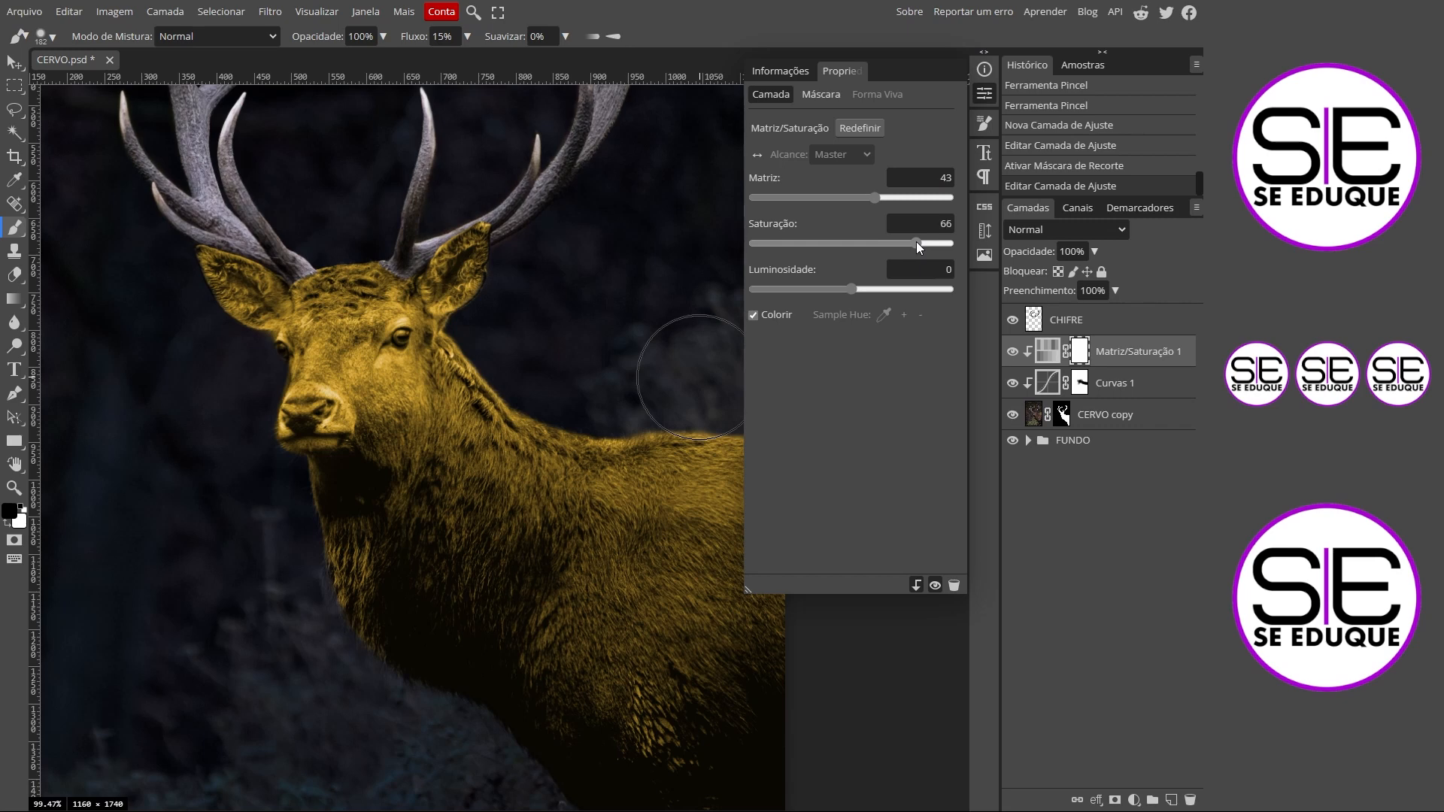
{"action": "left_click_drag", "start_coordinate": [919, 245], "coordinate": [923, 243]}
{"action": "left_click_drag", "start_coordinate": [851, 291], "coordinate": [862, 291]}
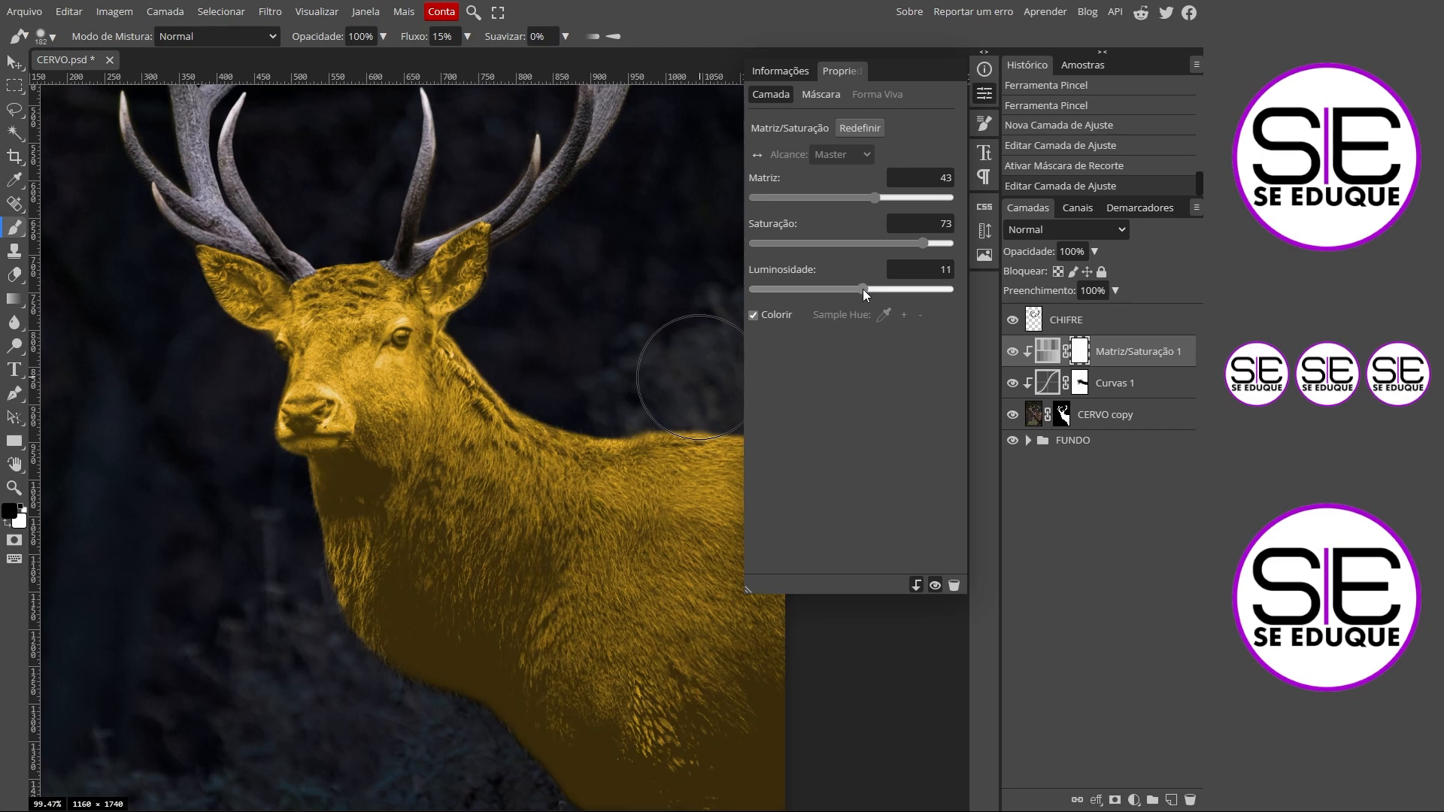
{"action": "left_click_drag", "start_coordinate": [863, 289], "coordinate": [865, 290]}
{"action": "left_click", "coordinate": [940, 270]}
{"action": "left_click", "coordinate": [985, 94]}
{"action": "key", "text": "space"}
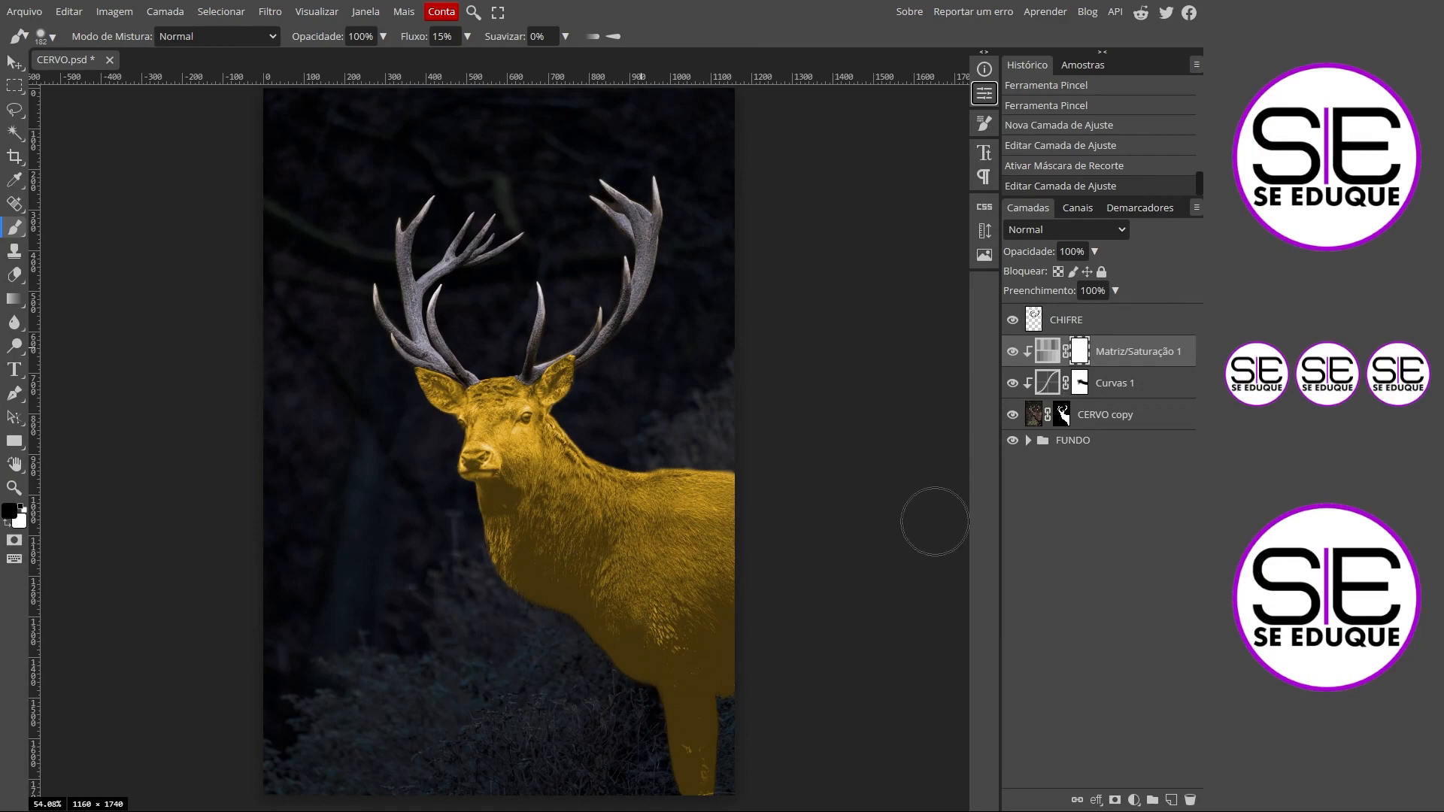
Set the Matriz/Saturação 1 layer's opacity to 45% and invert its mask to black
{"action": "double_click", "coordinate": [1071, 251]}
{"action": "type", "text": "50"}
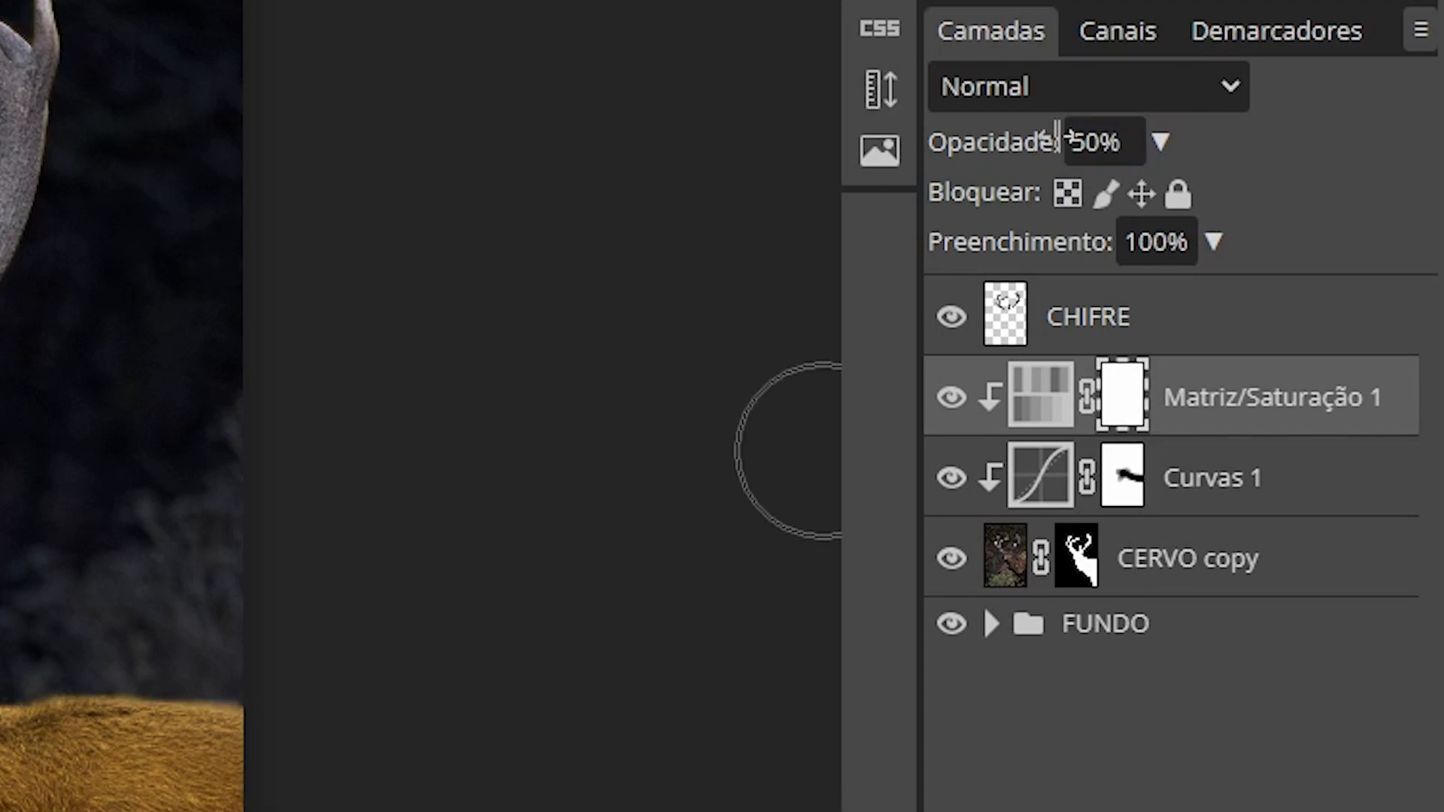
{"action": "type", "text": "5"}
{"action": "key", "text": "Return"}
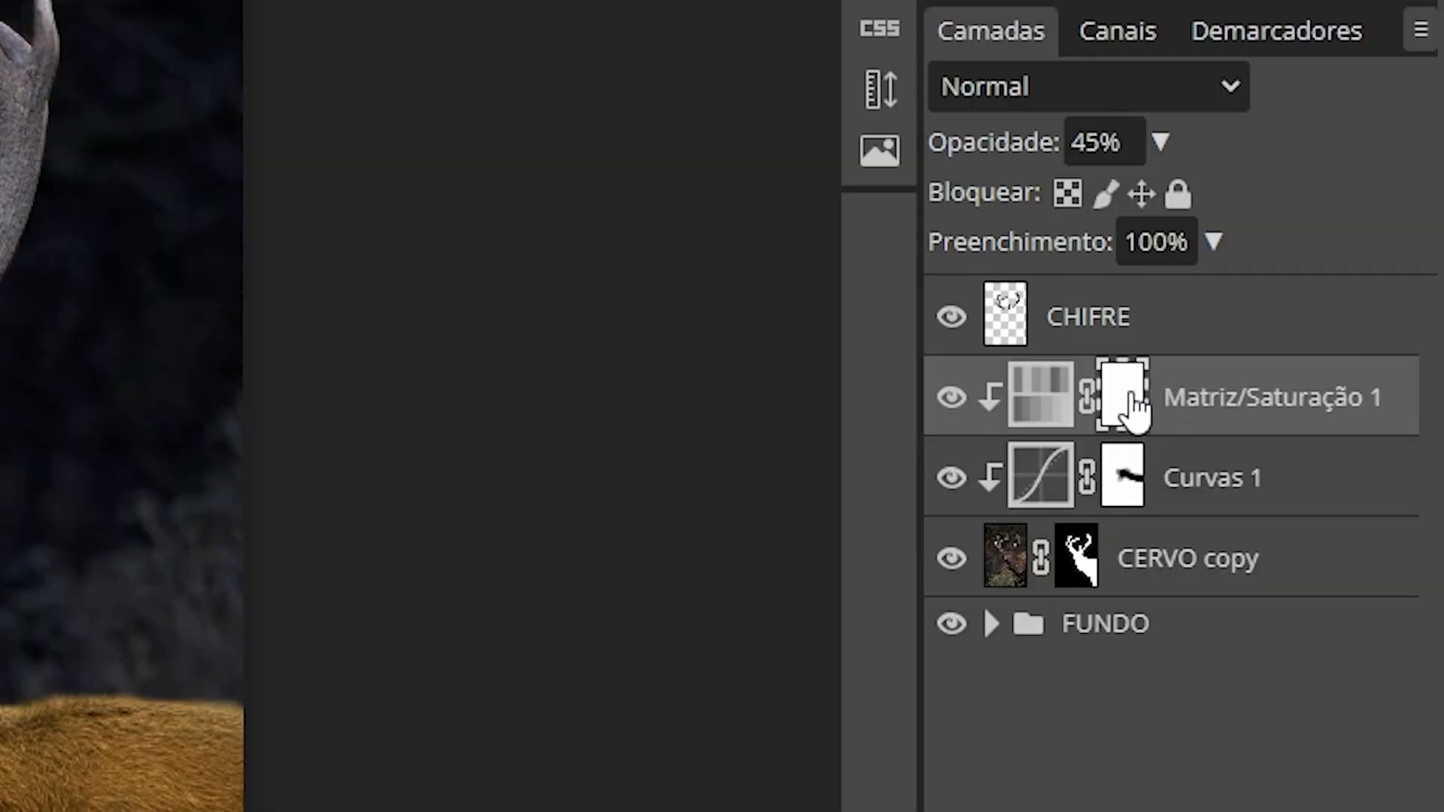
{"action": "key", "text": "ctrl+i"}
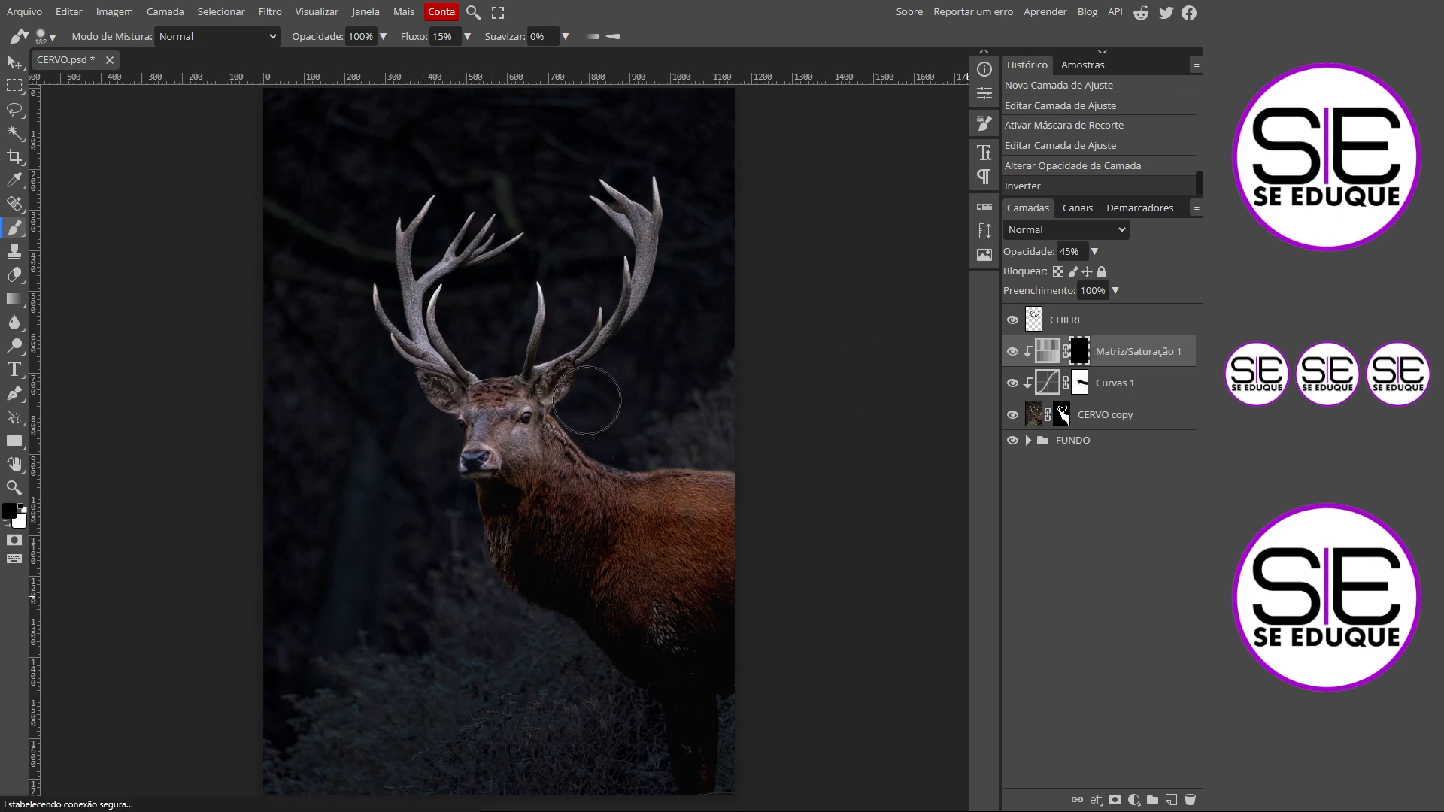
With a smaller white brush, paint the Matriz/Saturação 1 mask over the deer's head, neck and back, and compare before and after
{"action": "key", "text": "bracketleft"}
{"action": "key", "text": "bracketleft"}
{"action": "key", "text": "bracketleft"}
{"action": "key", "text": "bracketleft"}
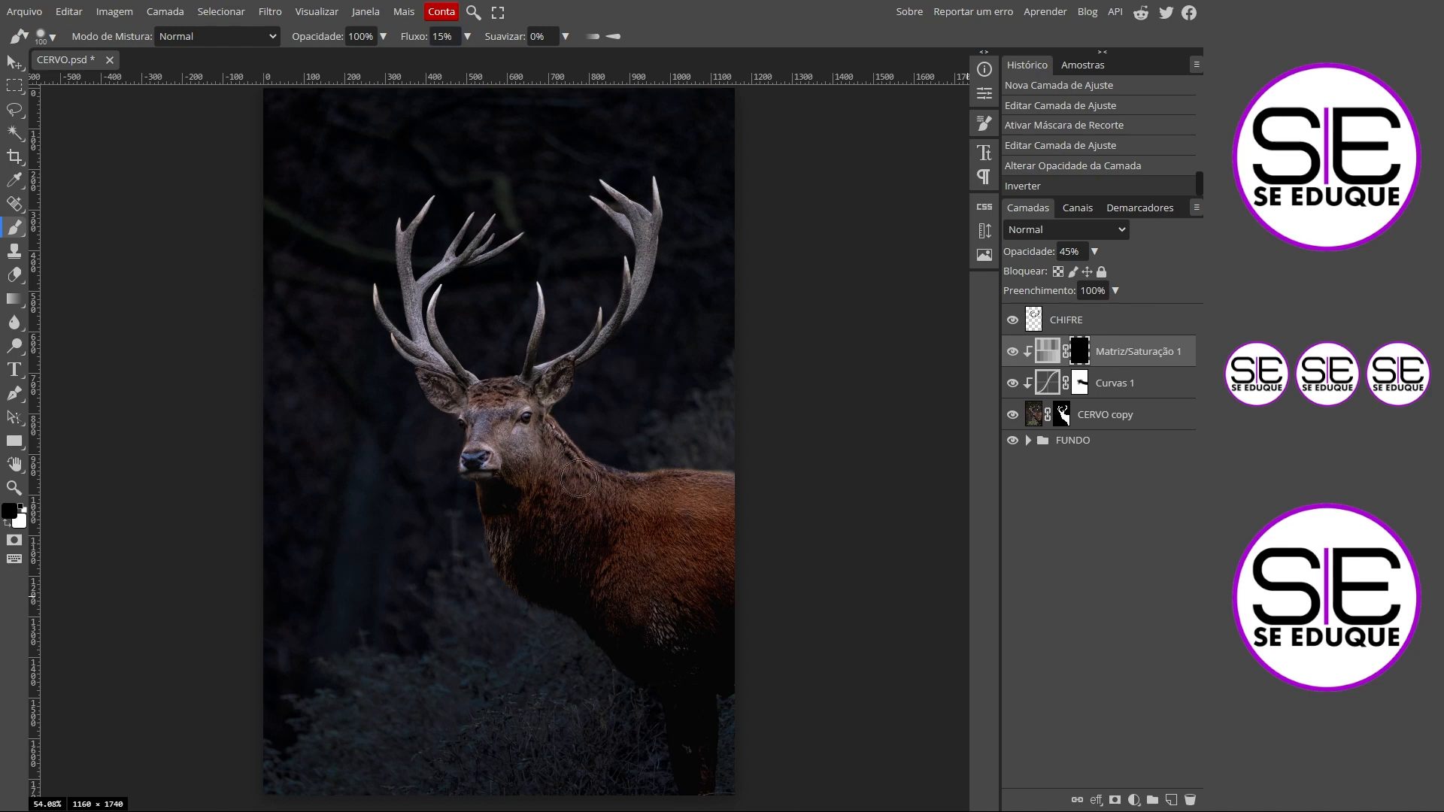
{"action": "left_click", "coordinate": [1016, 385]}
{"action": "left_click", "coordinate": [1016, 385]}
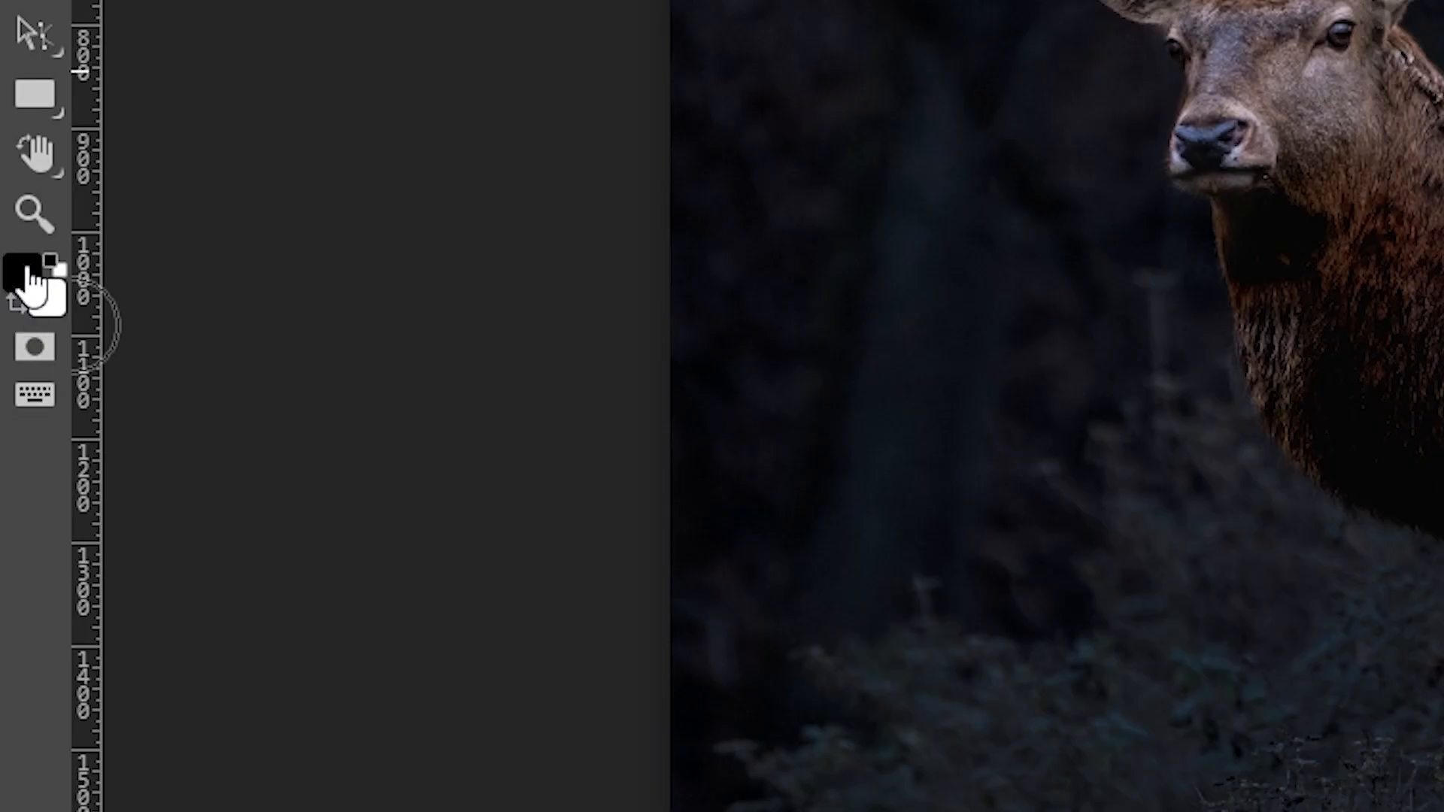
{"action": "left_click", "coordinate": [19, 302]}
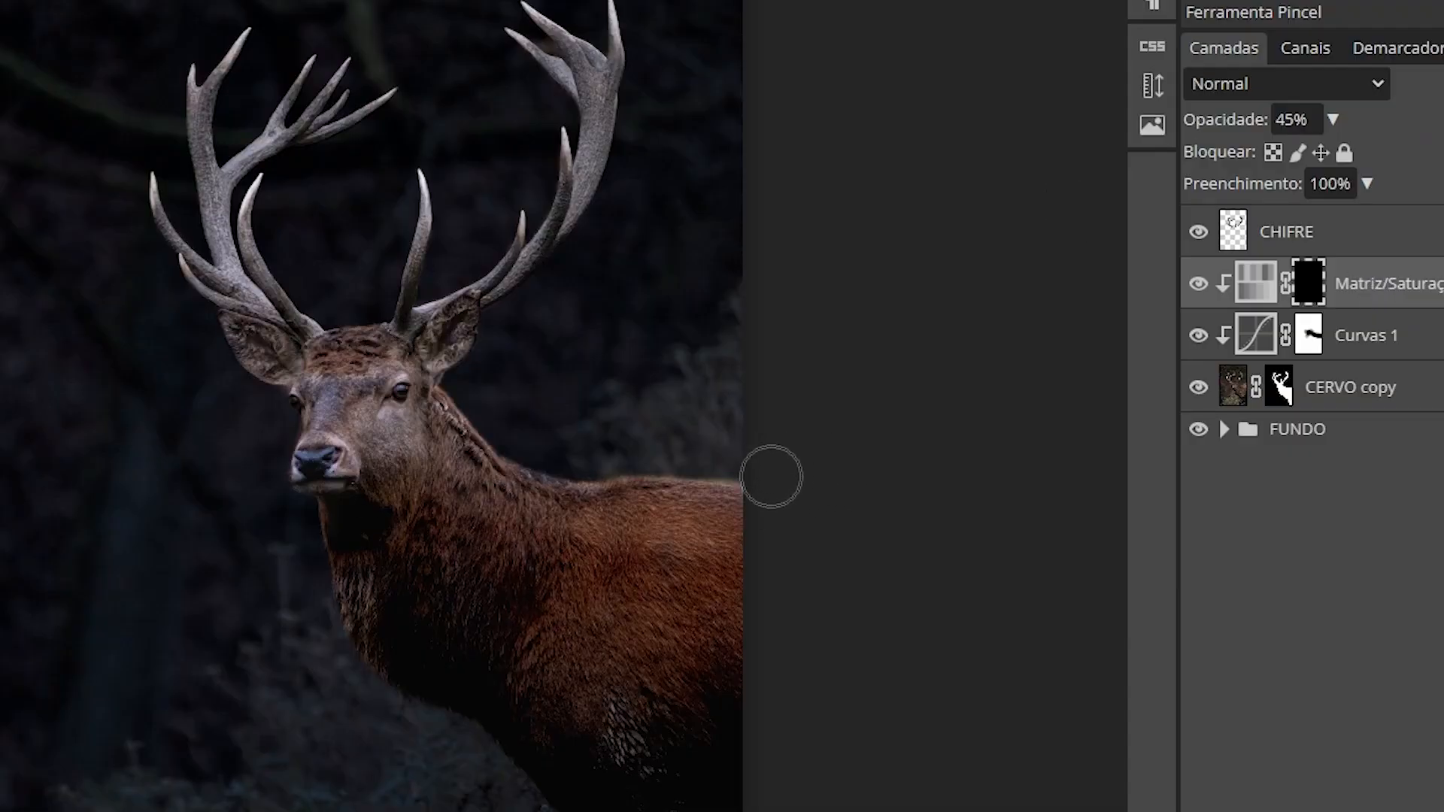
{"action": "mouse_move", "coordinate": [463, 368]}
{"action": "left_mouse_down"}
{"action": "mouse_move", "coordinate": [451, 338]}
{"action": "mouse_move", "coordinate": [428, 367]}
{"action": "mouse_move", "coordinate": [429, 344]}
{"action": "mouse_move", "coordinate": [649, 479]}
{"action": "mouse_move", "coordinate": [798, 486]}
{"action": "left_mouse_up"}
{"action": "mouse_move", "coordinate": [575, 479]}
{"action": "left_mouse_down"}
{"action": "mouse_move", "coordinate": [478, 444]}
{"action": "mouse_move", "coordinate": [357, 348]}
{"action": "mouse_move", "coordinate": [314, 472]}
{"action": "mouse_move", "coordinate": [322, 358]}
{"action": "mouse_move", "coordinate": [240, 344]}
{"action": "mouse_move", "coordinate": [377, 371]}
{"action": "mouse_move", "coordinate": [374, 429]}
{"action": "mouse_move", "coordinate": [447, 405]}
{"action": "mouse_move", "coordinate": [791, 528]}
{"action": "mouse_move", "coordinate": [443, 445]}
{"action": "mouse_move", "coordinate": [432, 419]}
{"action": "mouse_move", "coordinate": [385, 435]}
{"action": "left_mouse_up"}
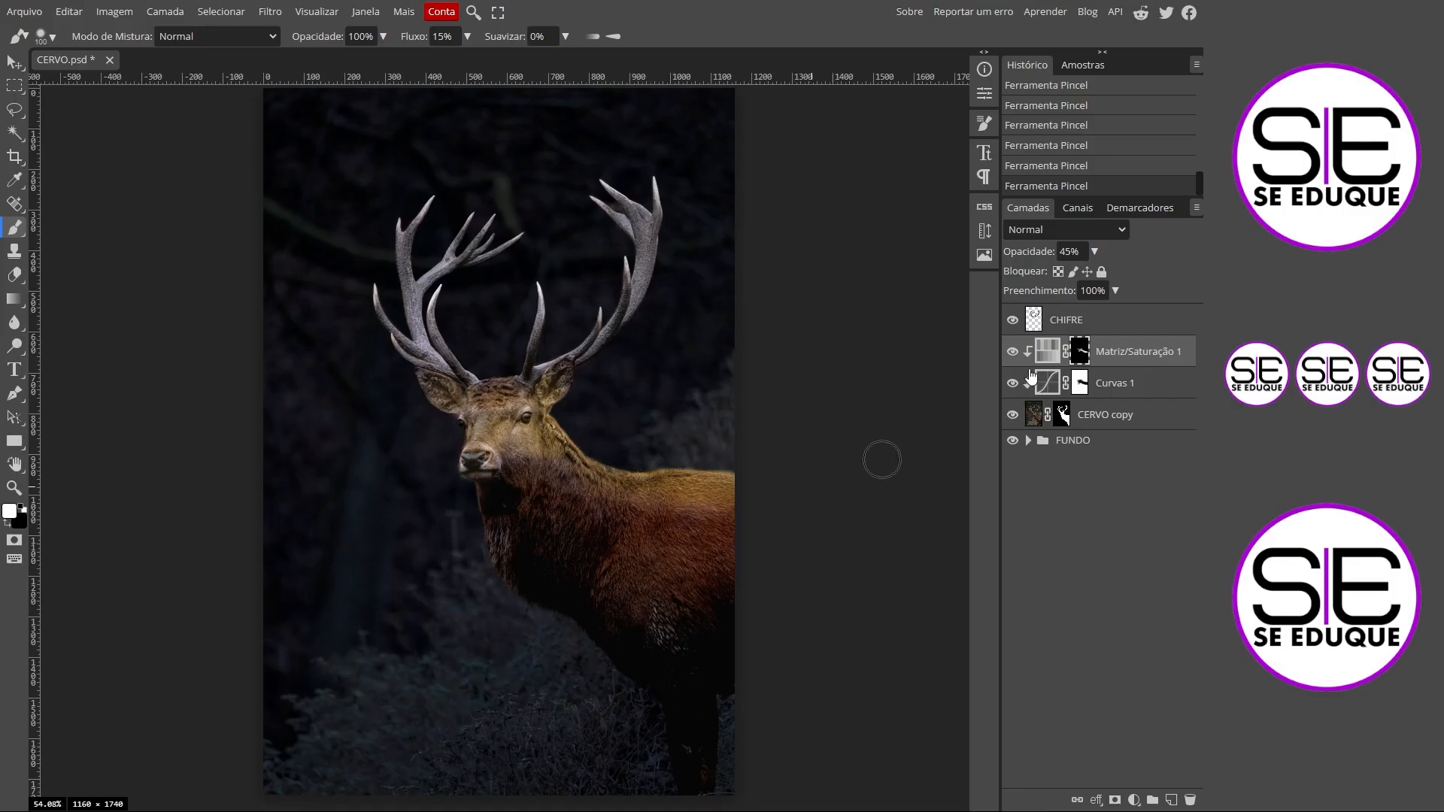
{"action": "left_click", "coordinate": [1012, 351]}
{"action": "left_click", "coordinate": [1013, 352]}
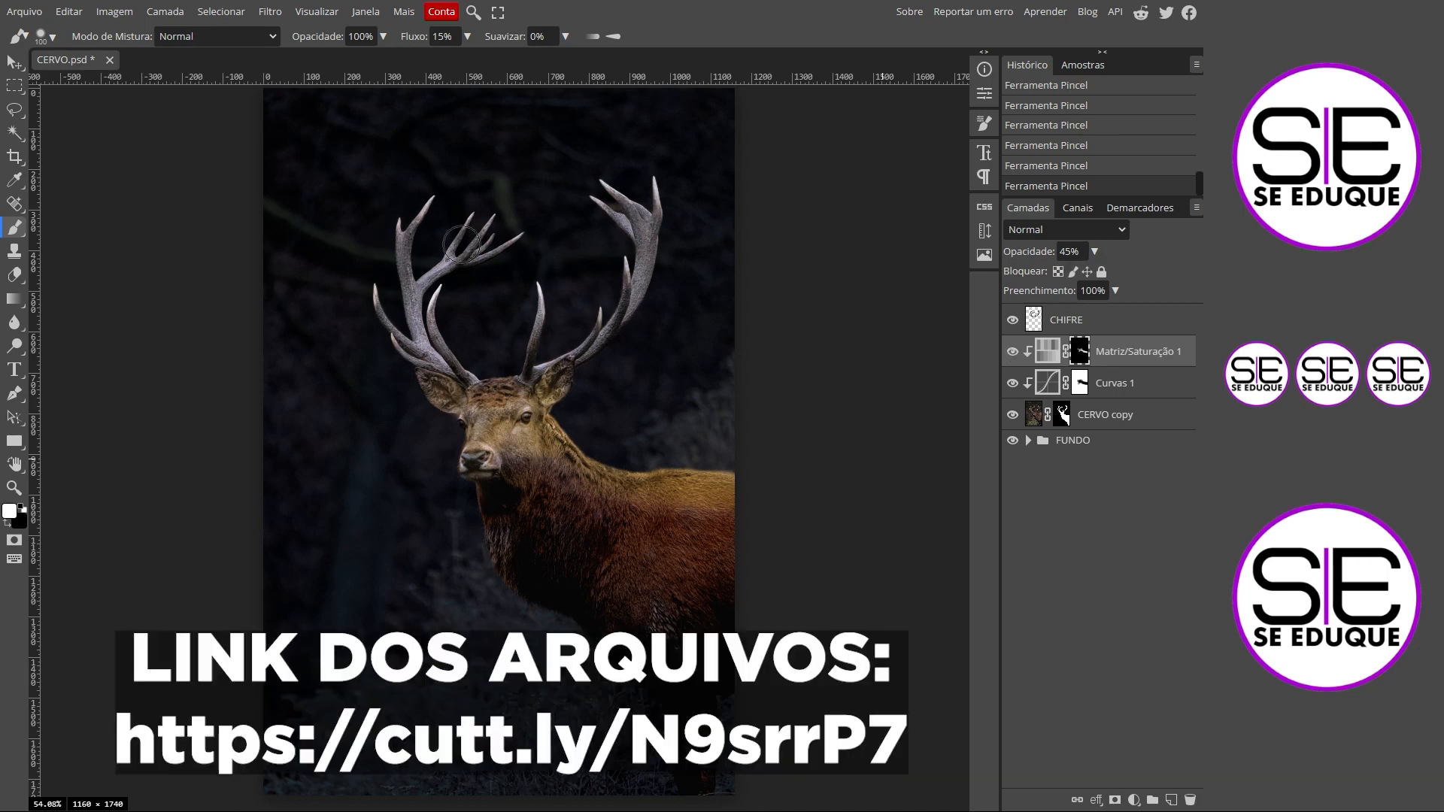
Convert the CHIFRE layer into a smart object and duplicate it
{"action": "left_click", "coordinate": [1037, 322]}
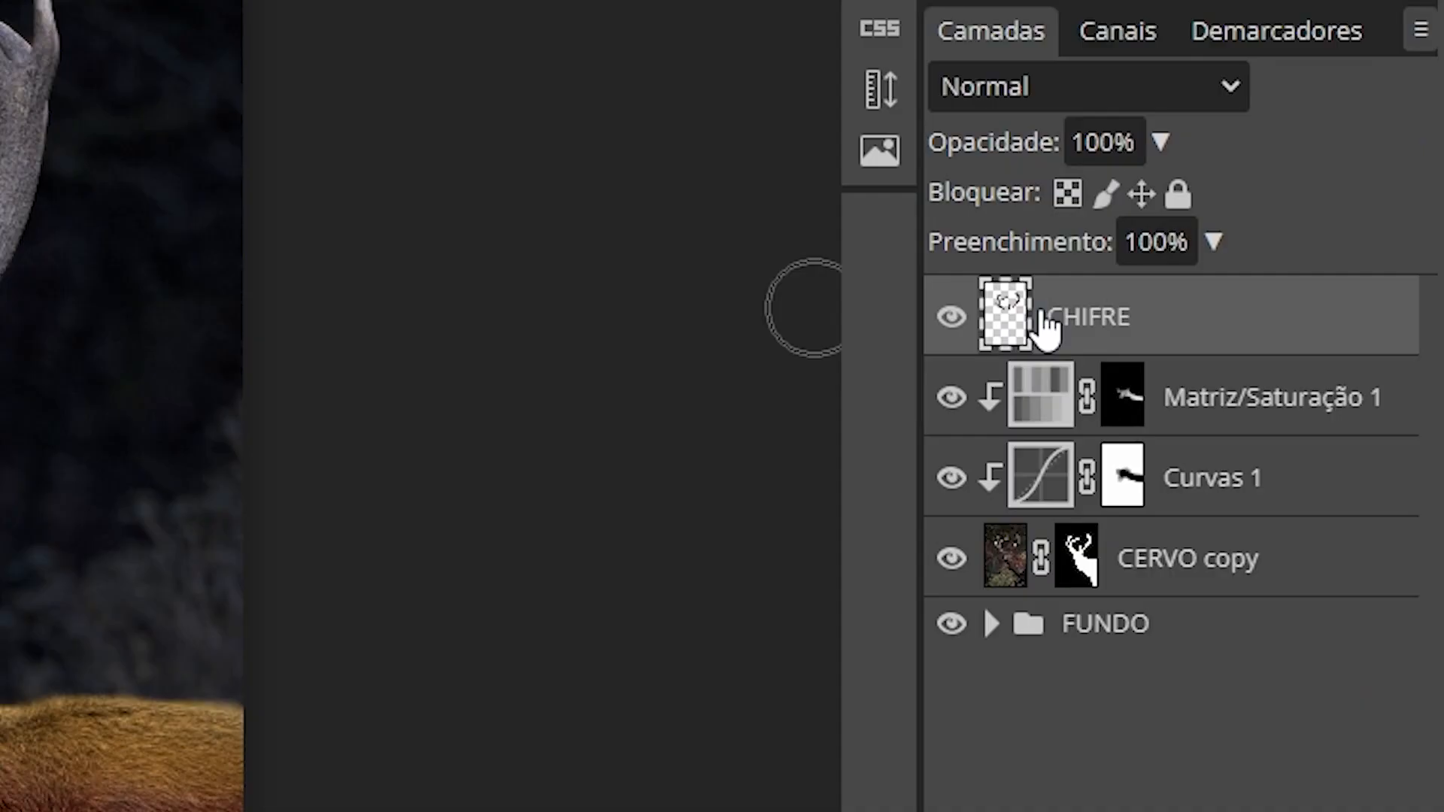
{"action": "right_click", "coordinate": [1083, 329]}
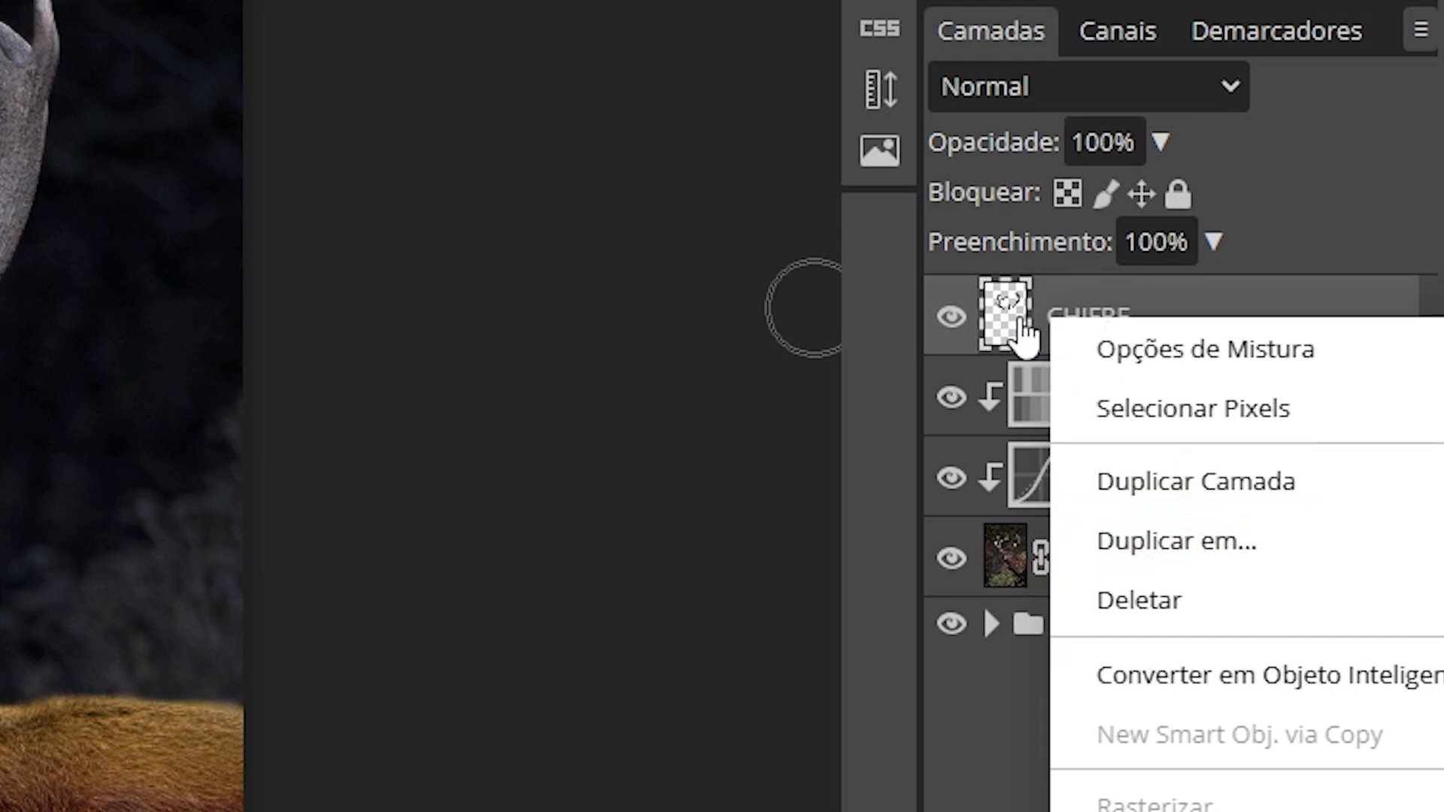
{"action": "right_click", "coordinate": [992, 318]}
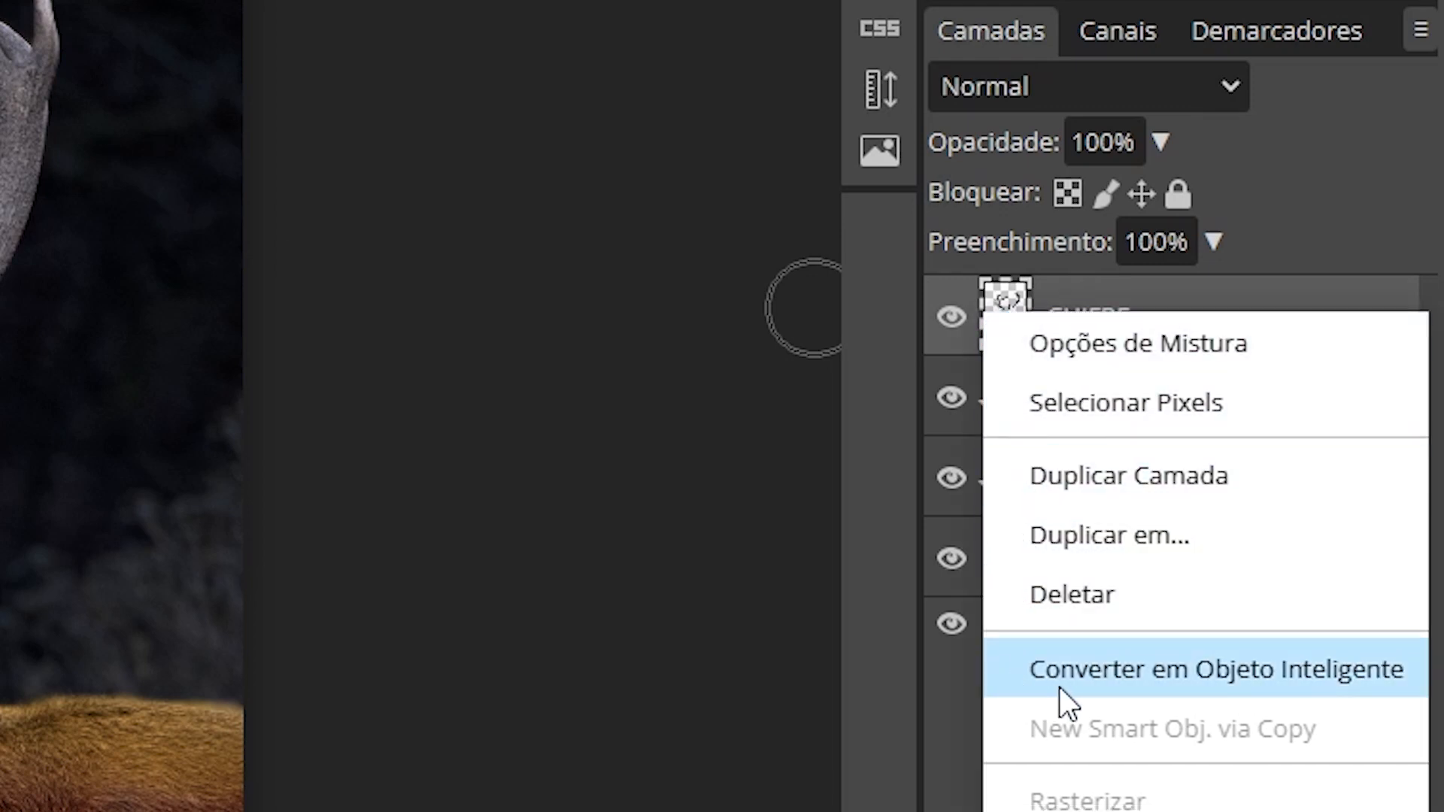
{"action": "left_click", "coordinate": [1279, 677]}
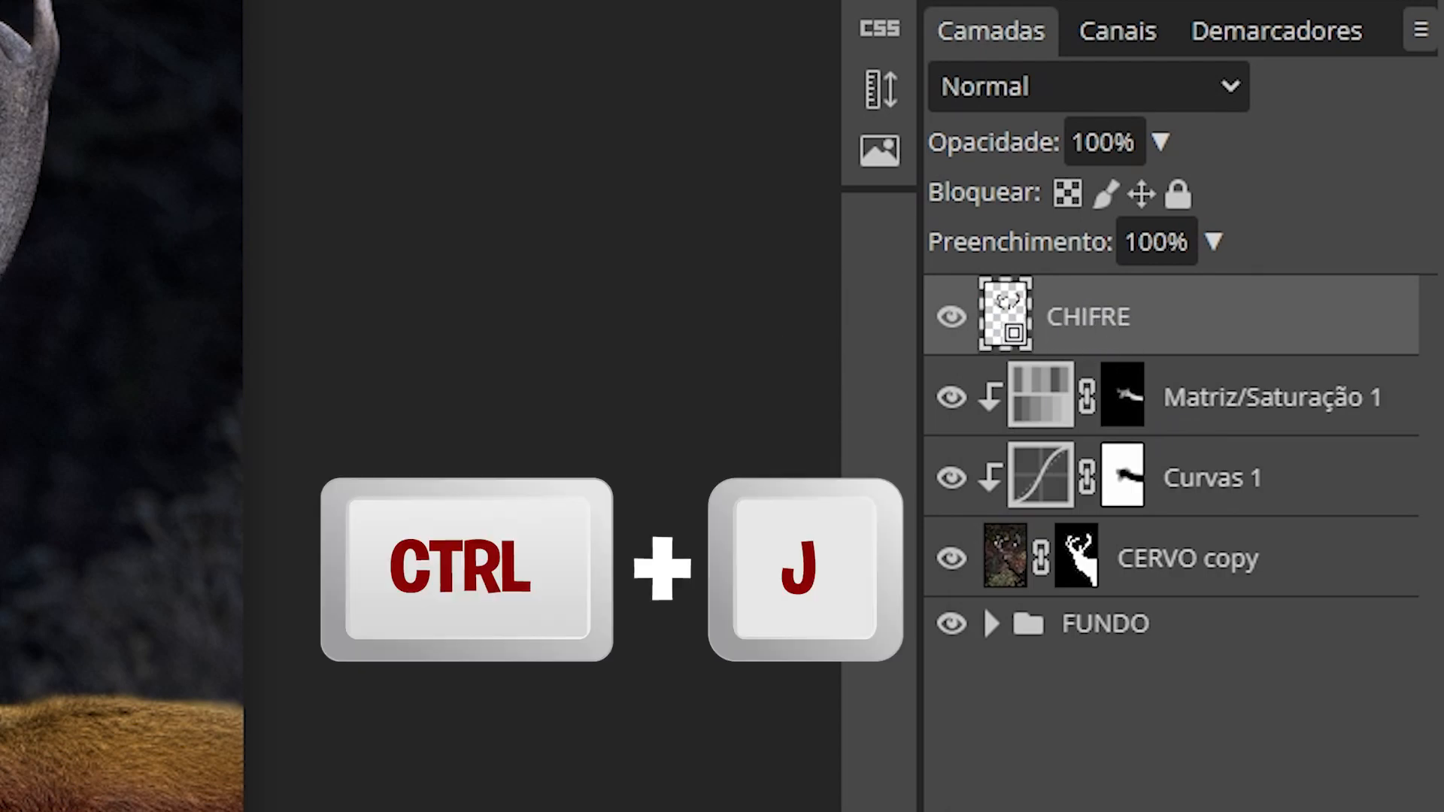
{"action": "key", "text": "ctrl+j"}
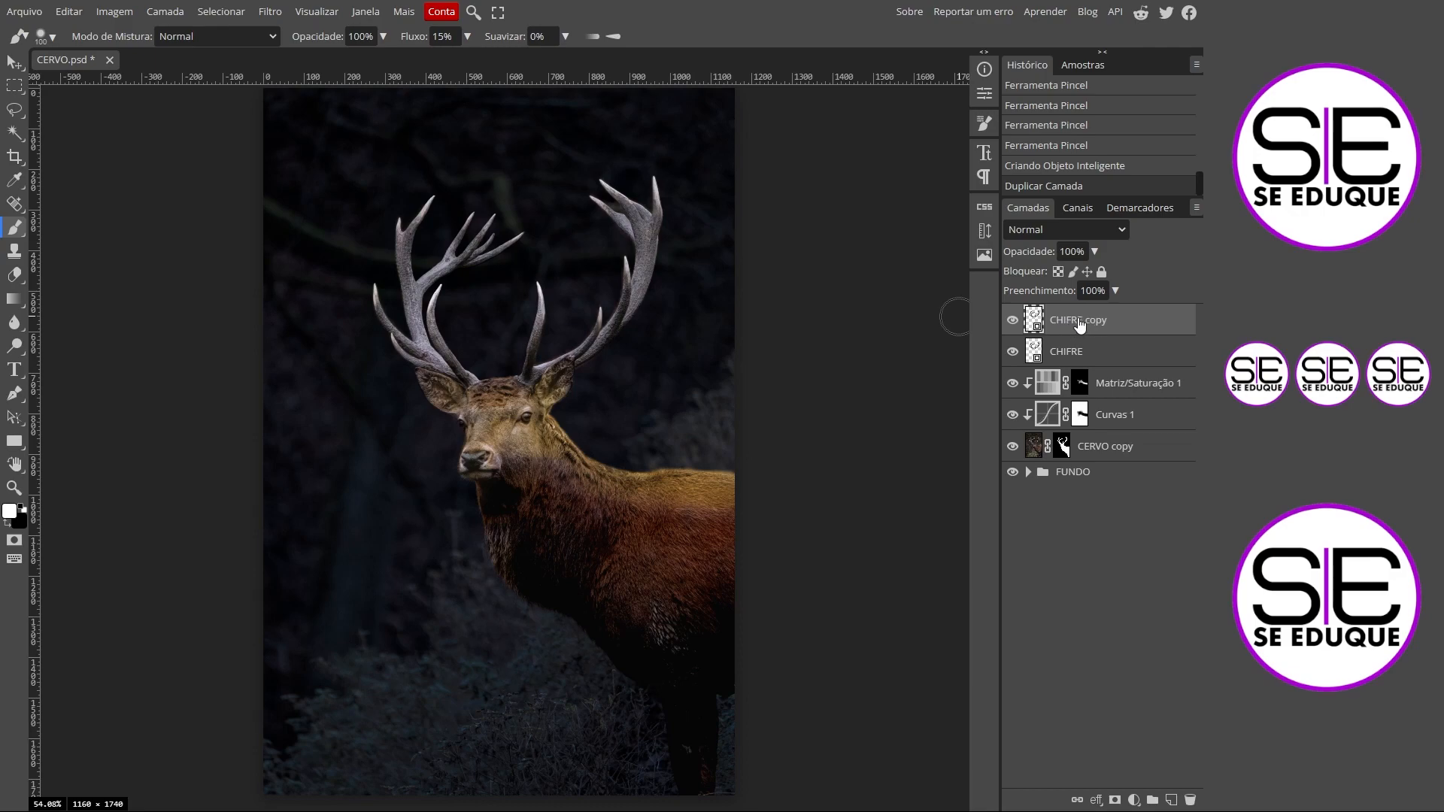
Apply a Gaussian Blur with a 5 px radius to the CHIFRE copy layer
{"action": "left_click", "coordinate": [270, 11]}
{"action": "mouse_move", "coordinate": [297, 210]}
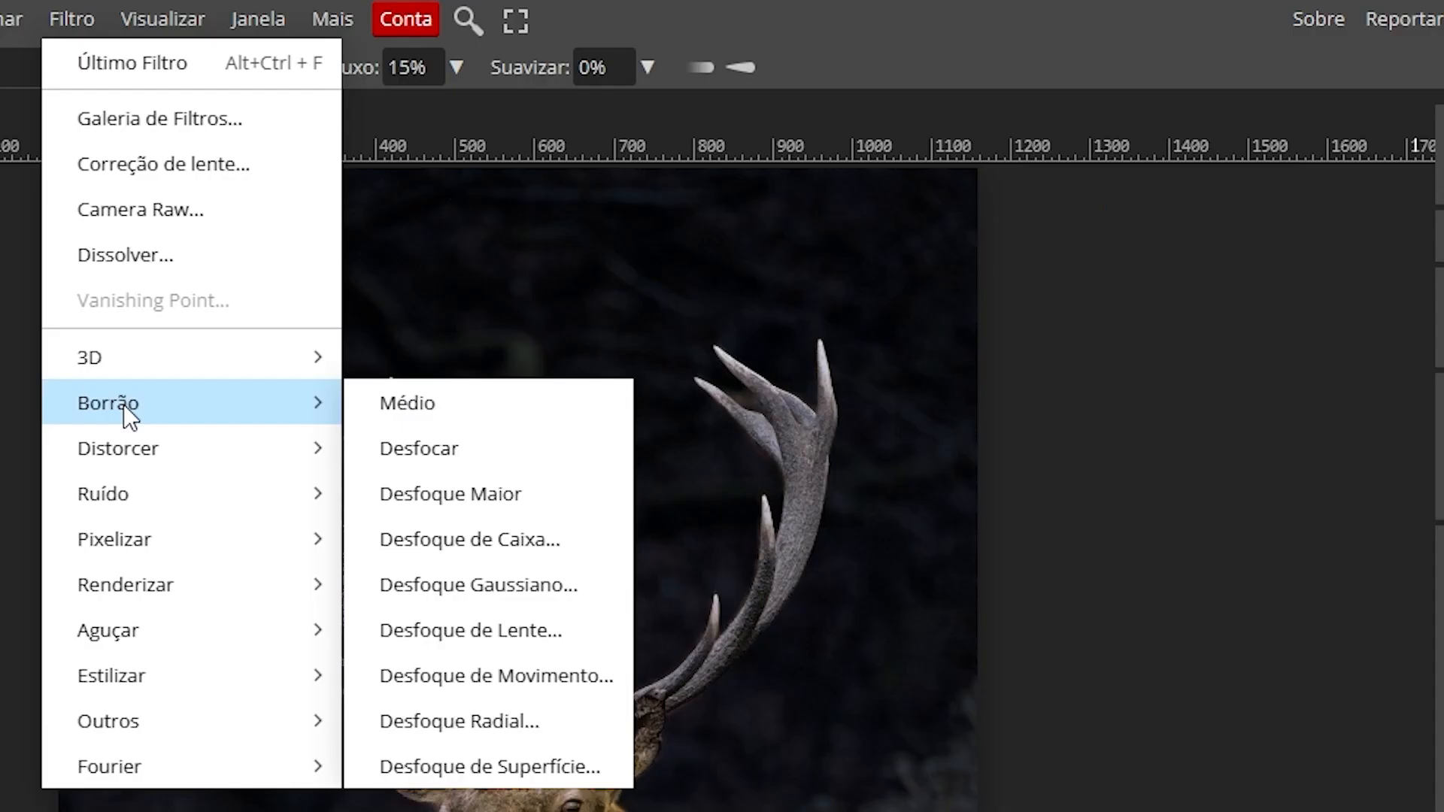
{"action": "left_click", "coordinate": [562, 585]}
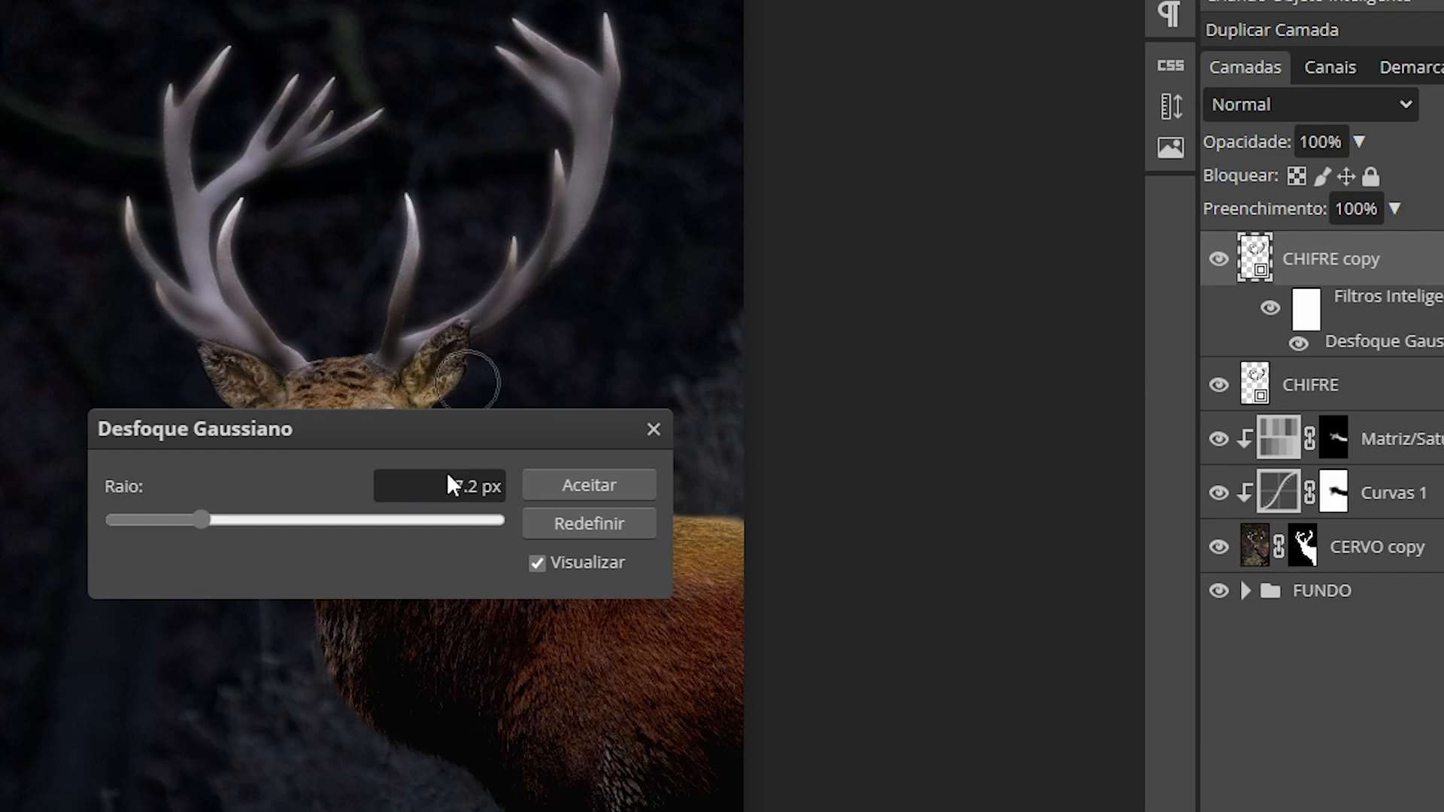
{"action": "left_click", "coordinate": [481, 486]}
{"action": "left_click_drag", "start_coordinate": [481, 486], "coordinate": [439, 486]}
{"action": "type", "text": "5"}
{"action": "key", "text": "Return"}
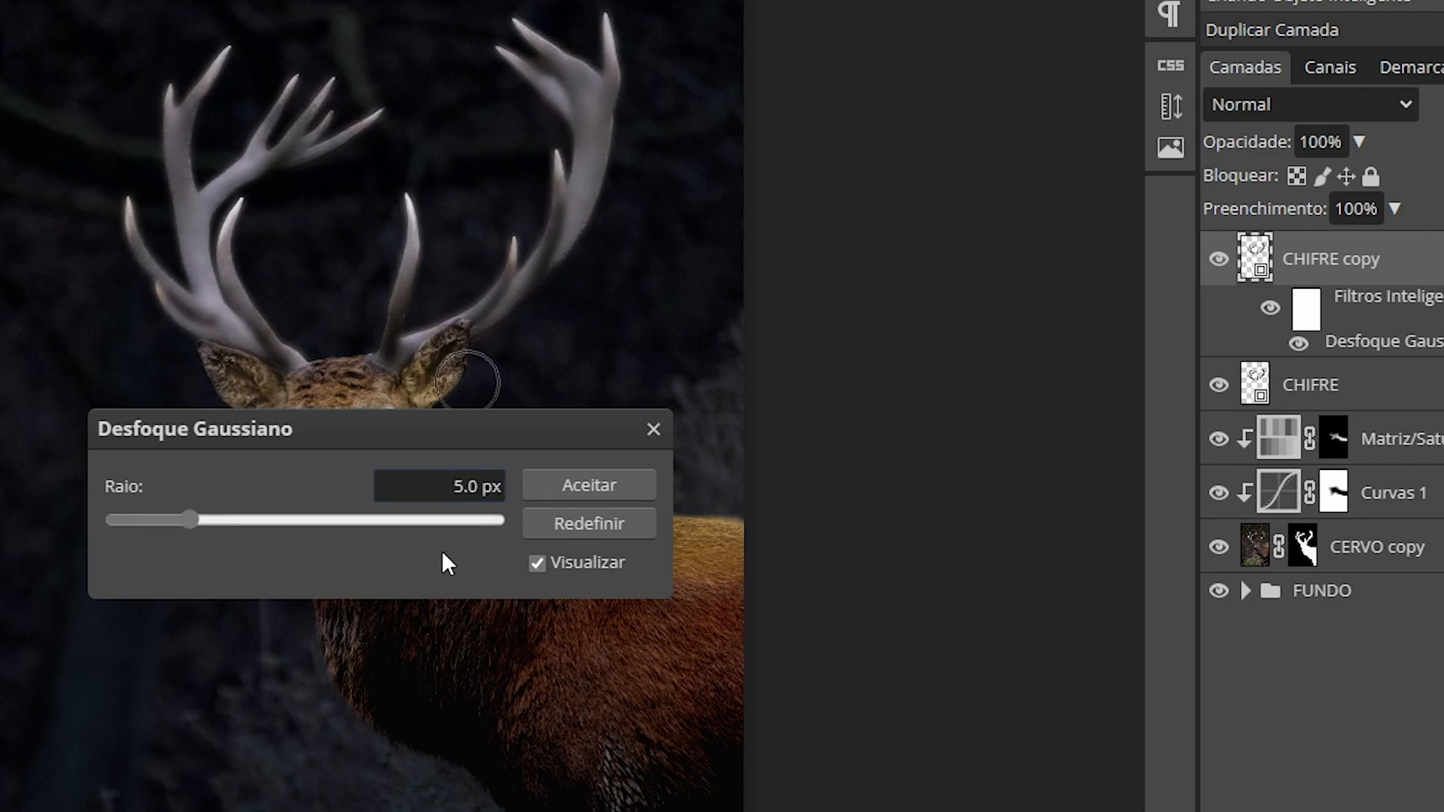
{"action": "left_click", "coordinate": [558, 491]}
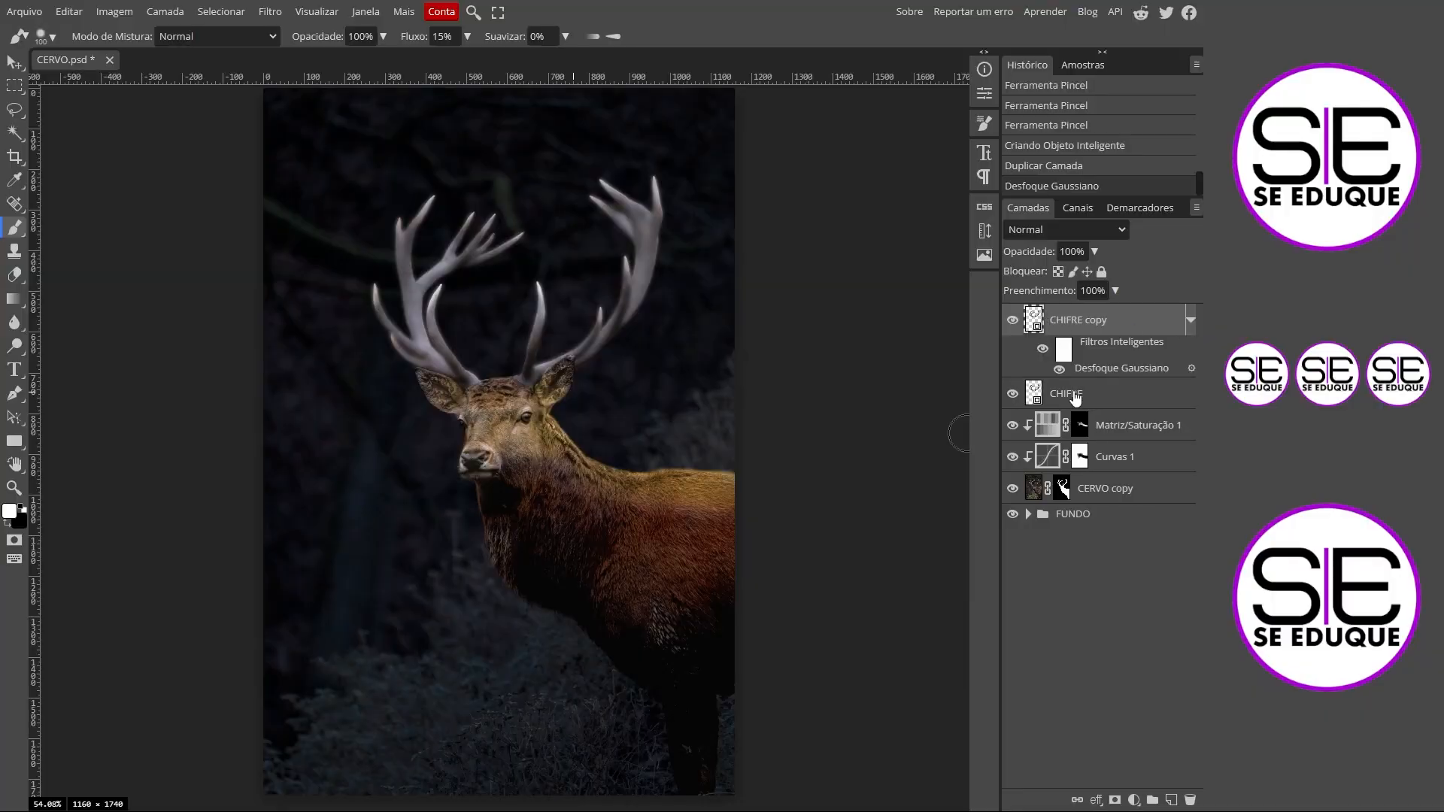
Duplicate the CHIFRE copy layer and set the duplicate's Gaussian Blur radius to 100 px
{"action": "key", "text": "ctrl+j"}
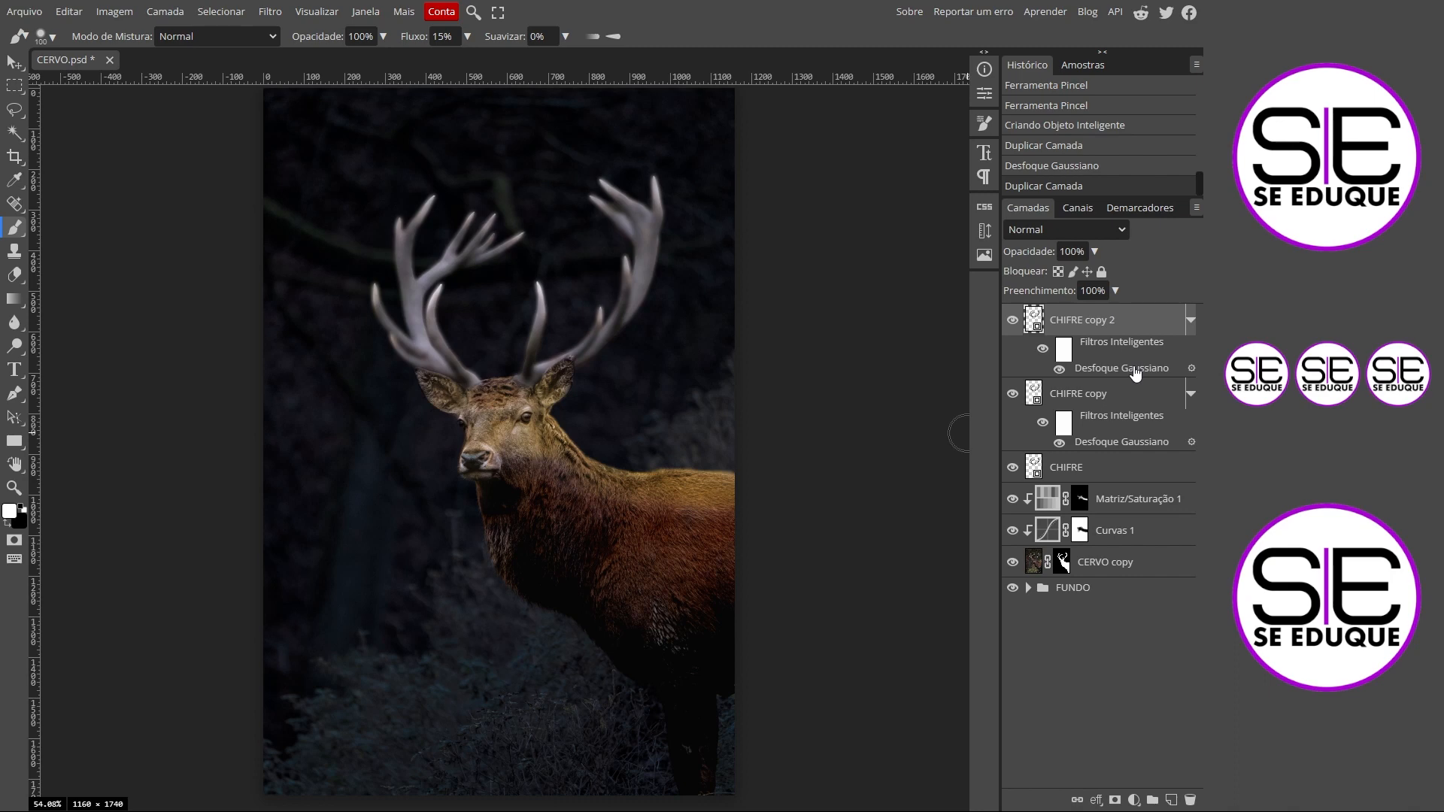
{"action": "double_click", "coordinate": [1097, 369]}
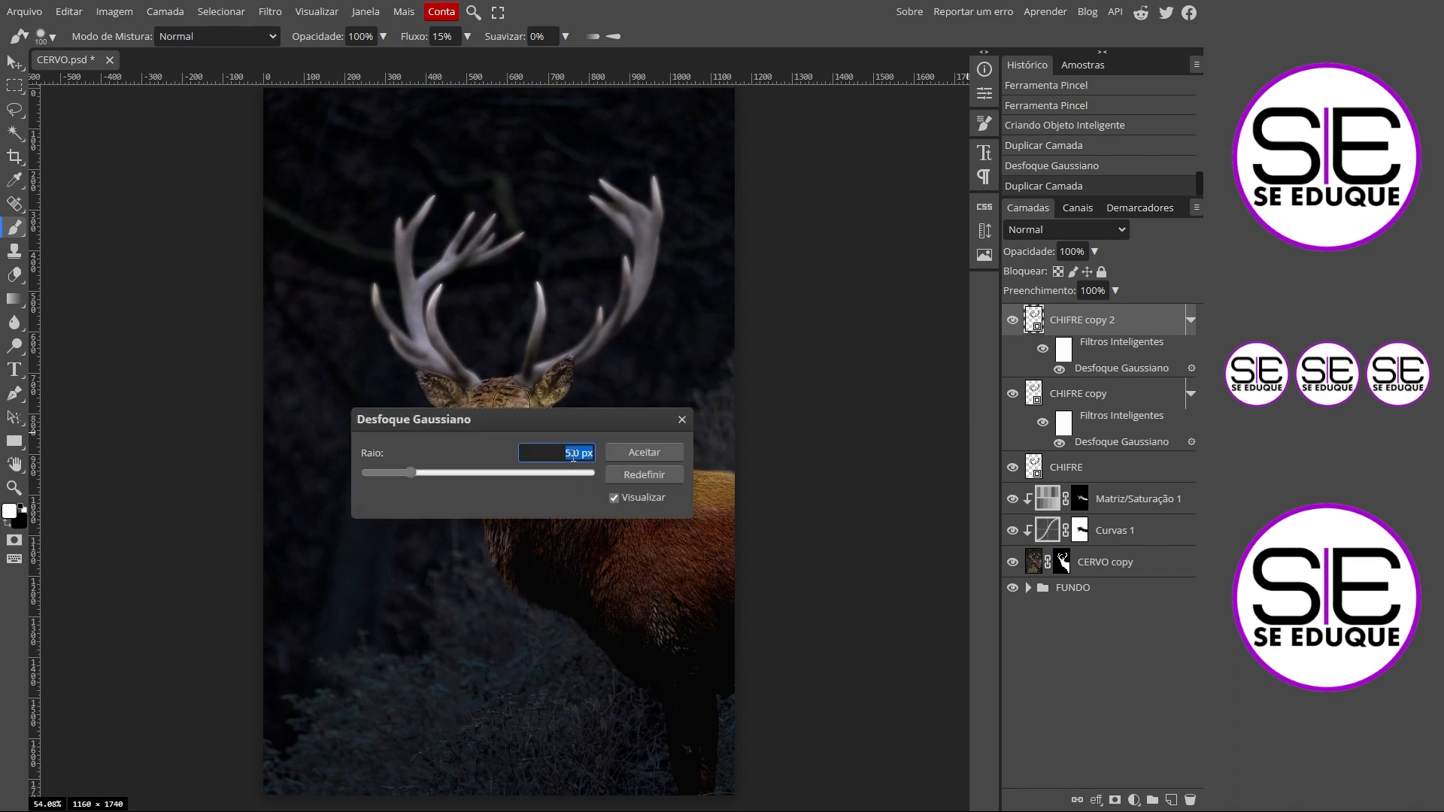
{"action": "left_click", "coordinate": [573, 457]}
{"action": "type", "text": "100"}
{"action": "left_click", "coordinate": [539, 510]}
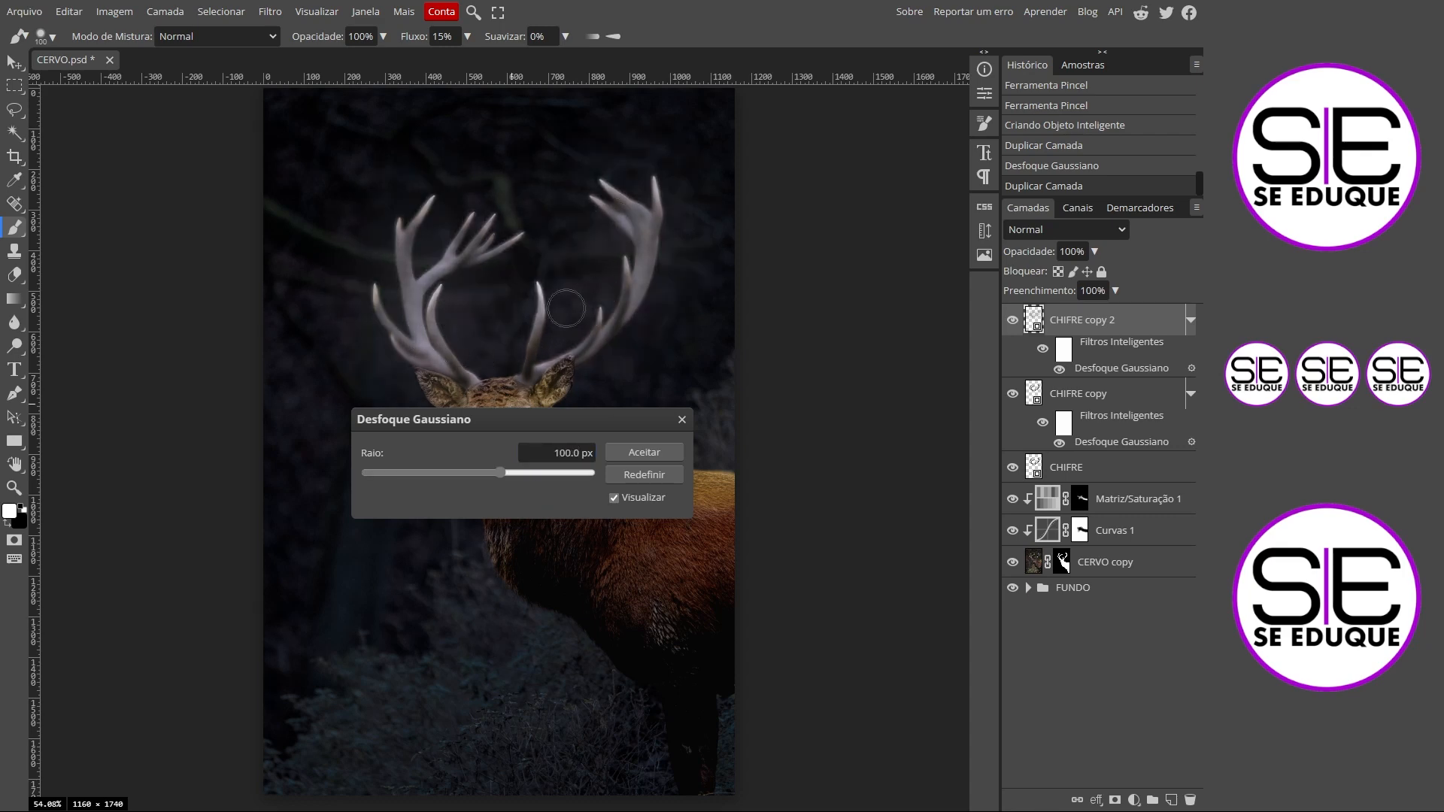
{"action": "left_click", "coordinate": [645, 453]}
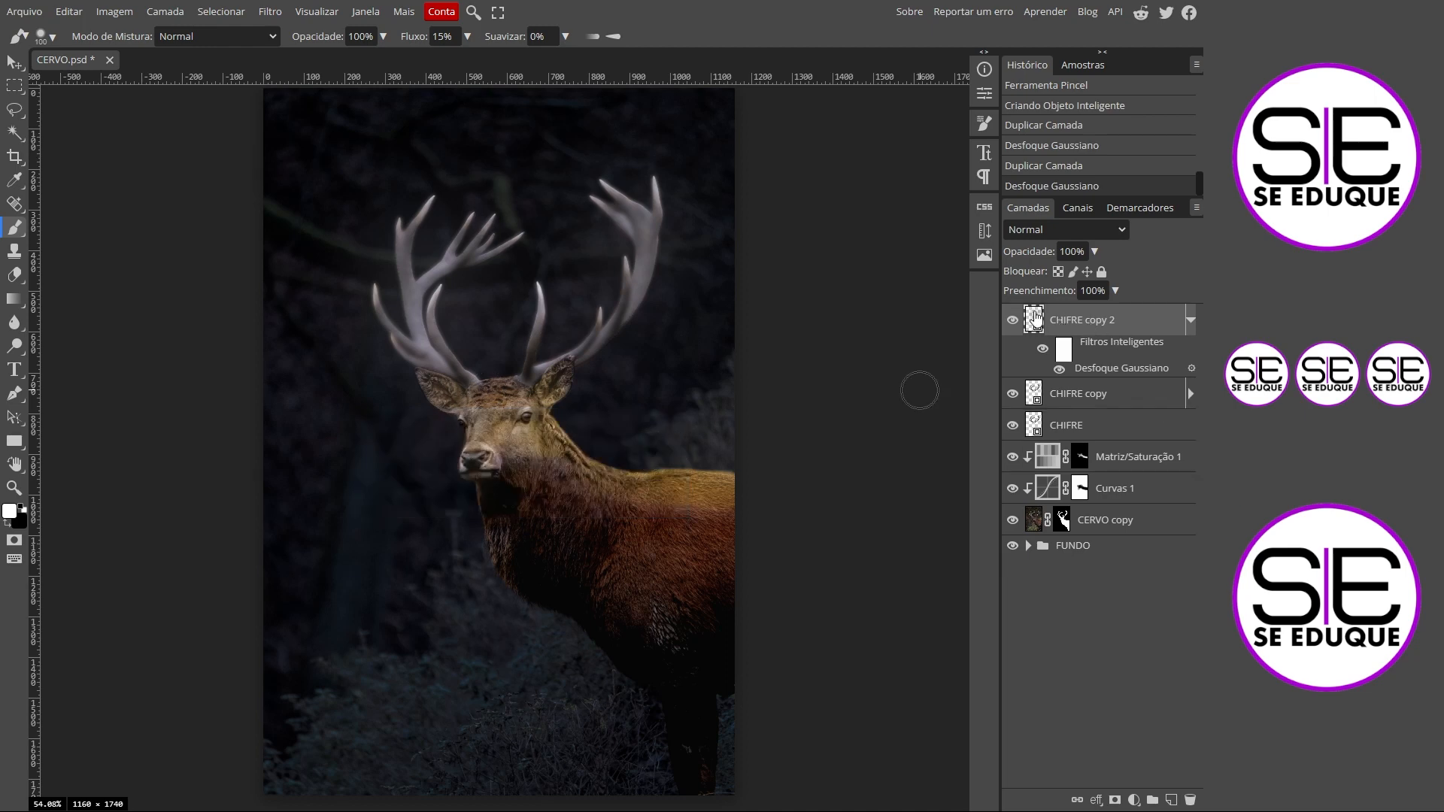
Duplicate the CHIFRE copy 2 layer and set the duplicate's Gaussian Blur radius to 250 px
{"action": "key", "text": "ctrl+j"}
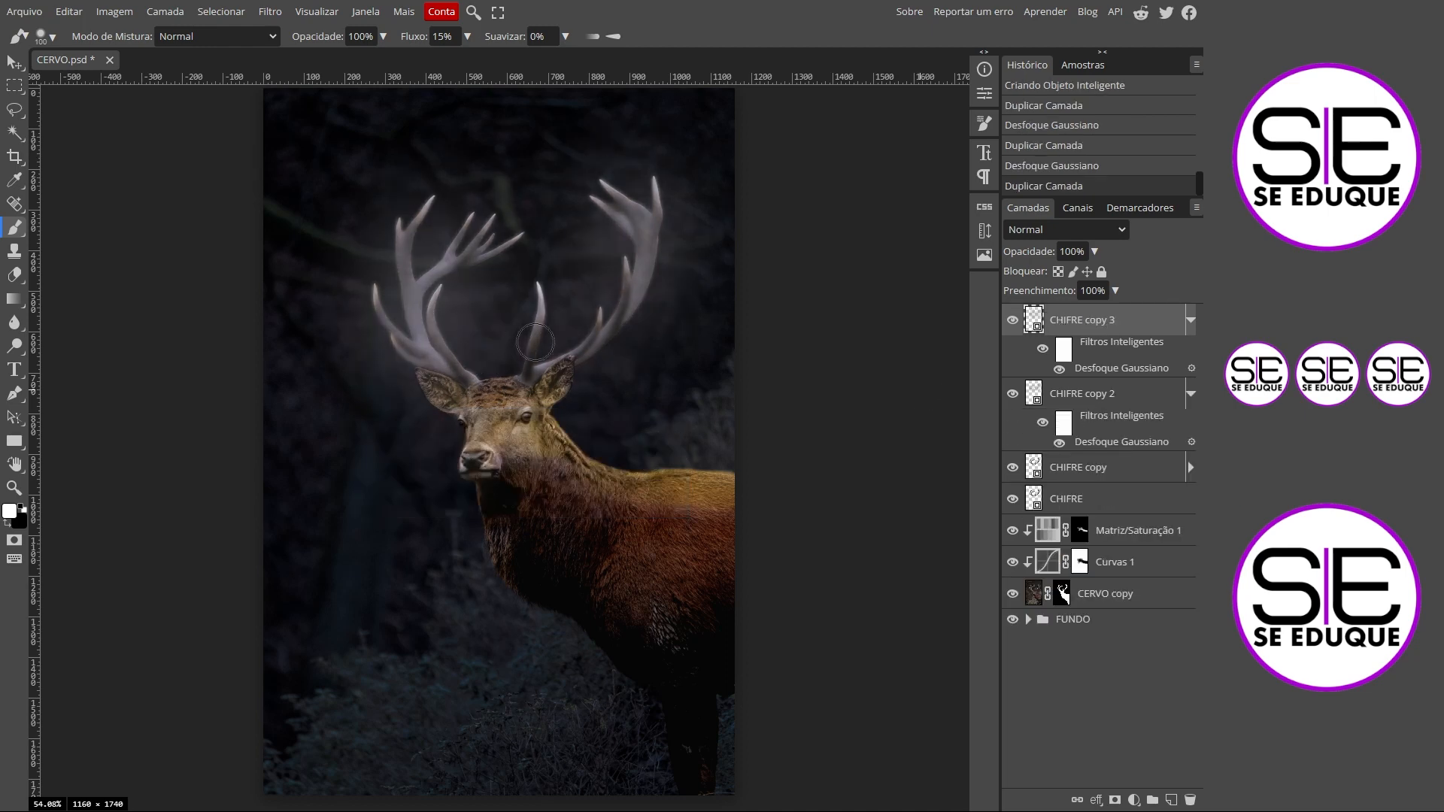
{"action": "double_click", "coordinate": [1099, 372]}
{"action": "left_click_drag", "start_coordinate": [571, 449], "coordinate": [529, 452]}
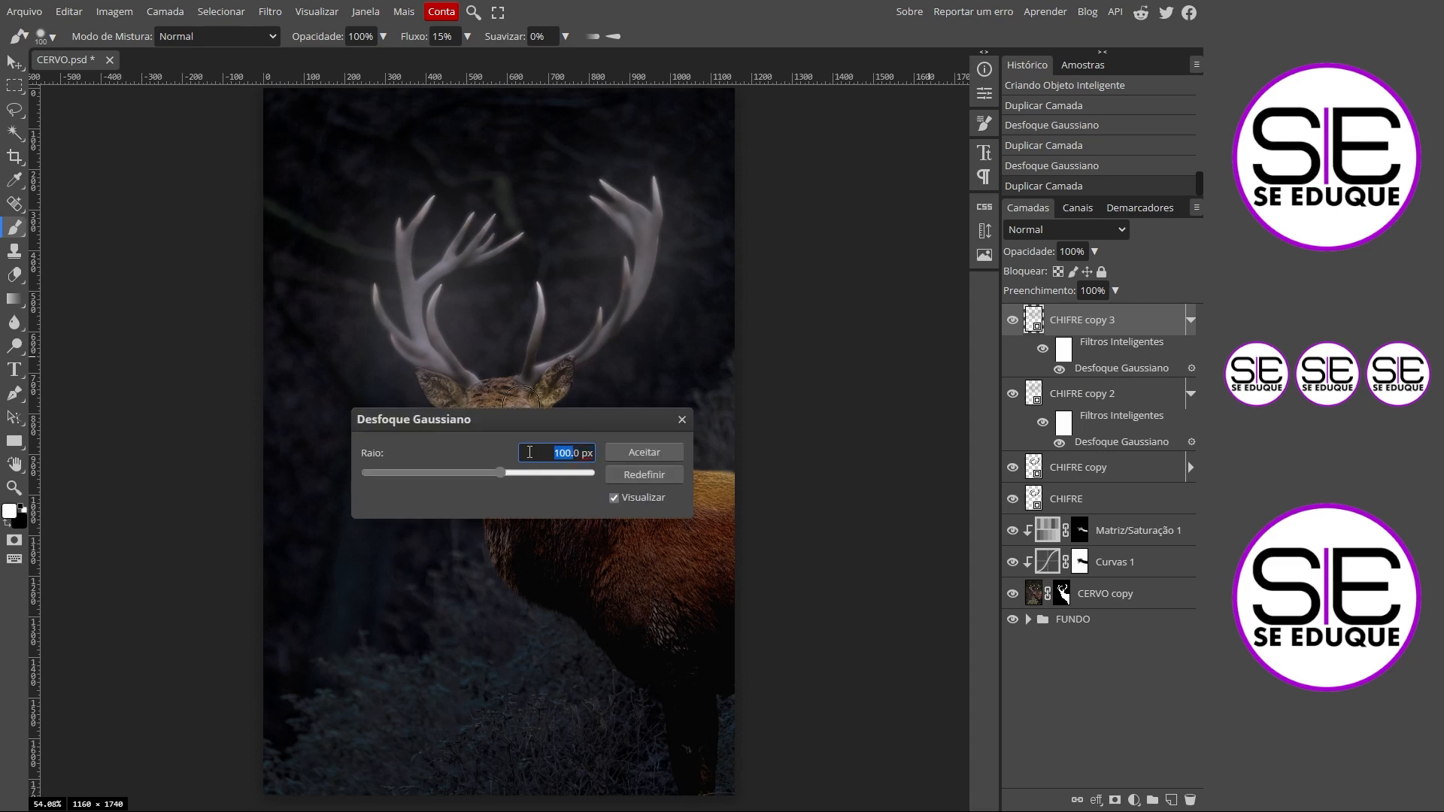
{"action": "key", "text": "Return"}
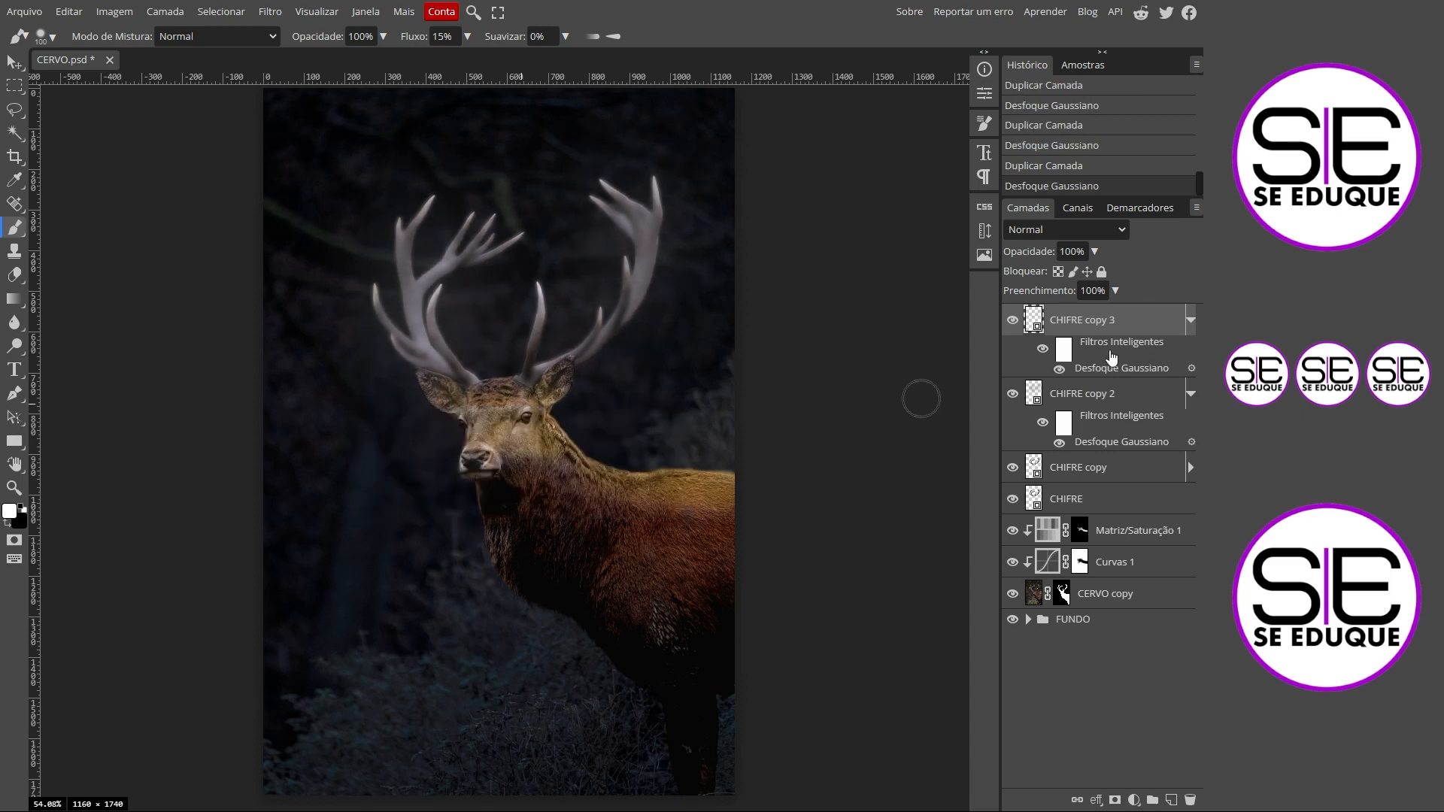
{"action": "double_click", "coordinate": [1106, 370]}
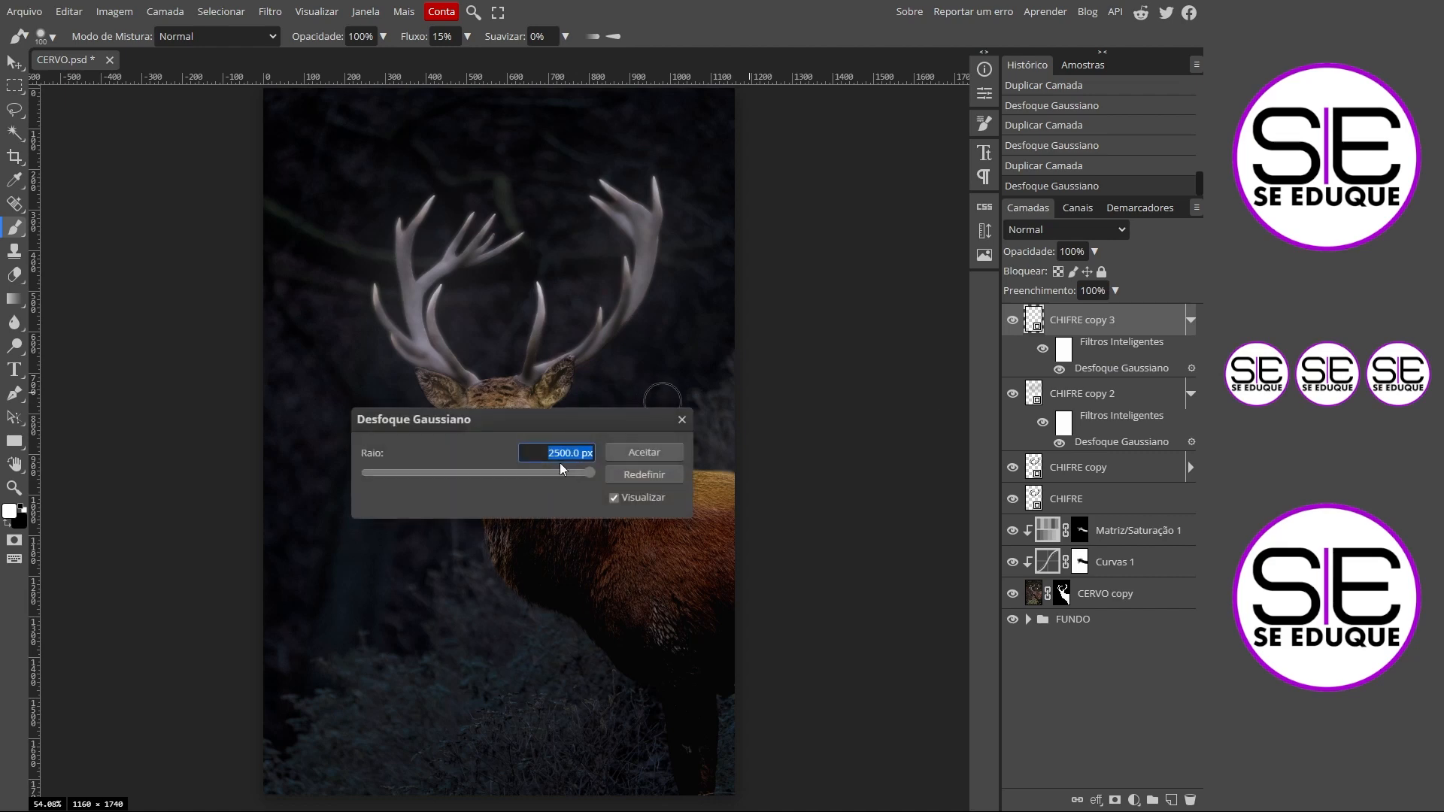
{"action": "left_click", "coordinate": [646, 452]}
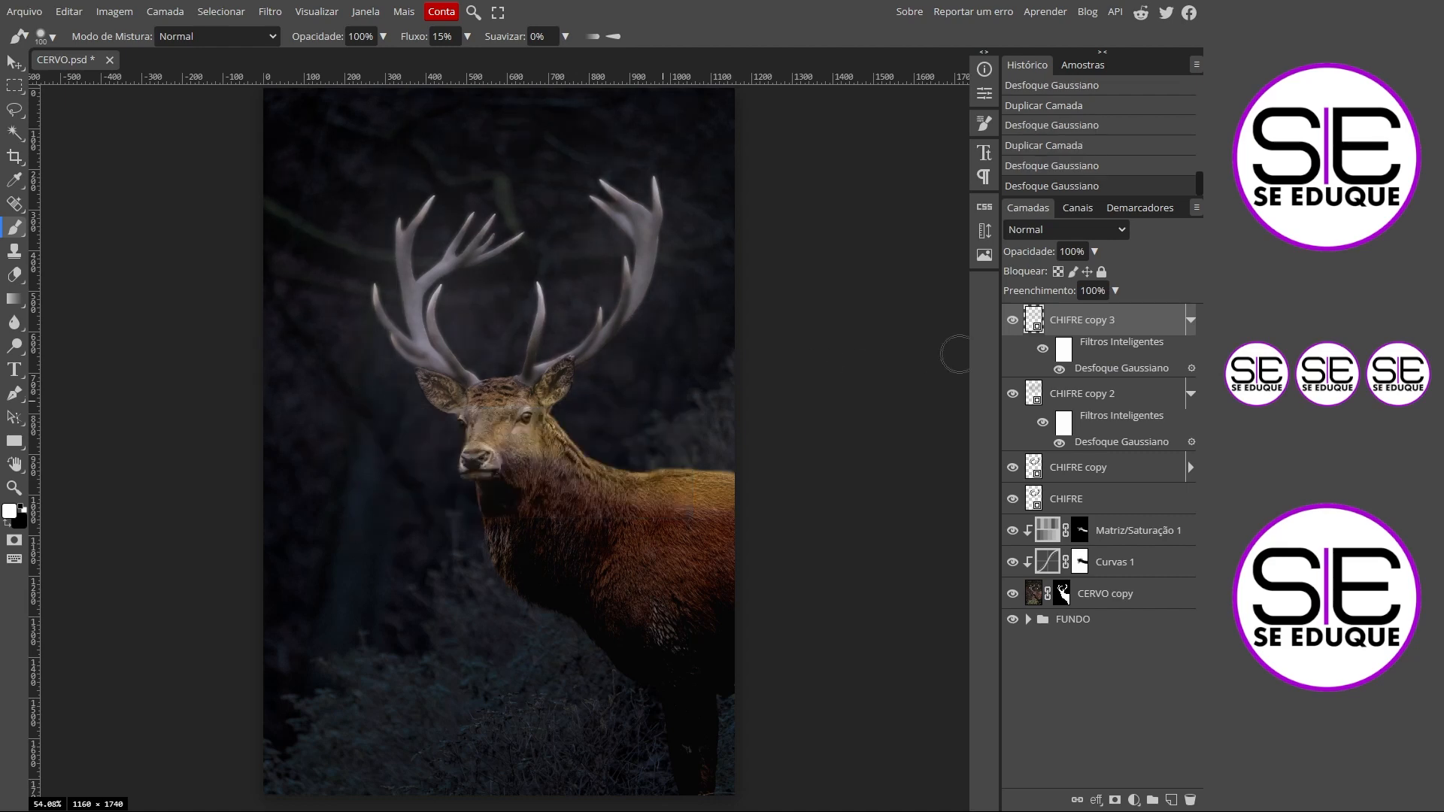
Duplicate the CHIFRE copy 3 layer and change the Gaussian Blur radius of the duplicate
{"action": "key", "text": "ctrl+j"}
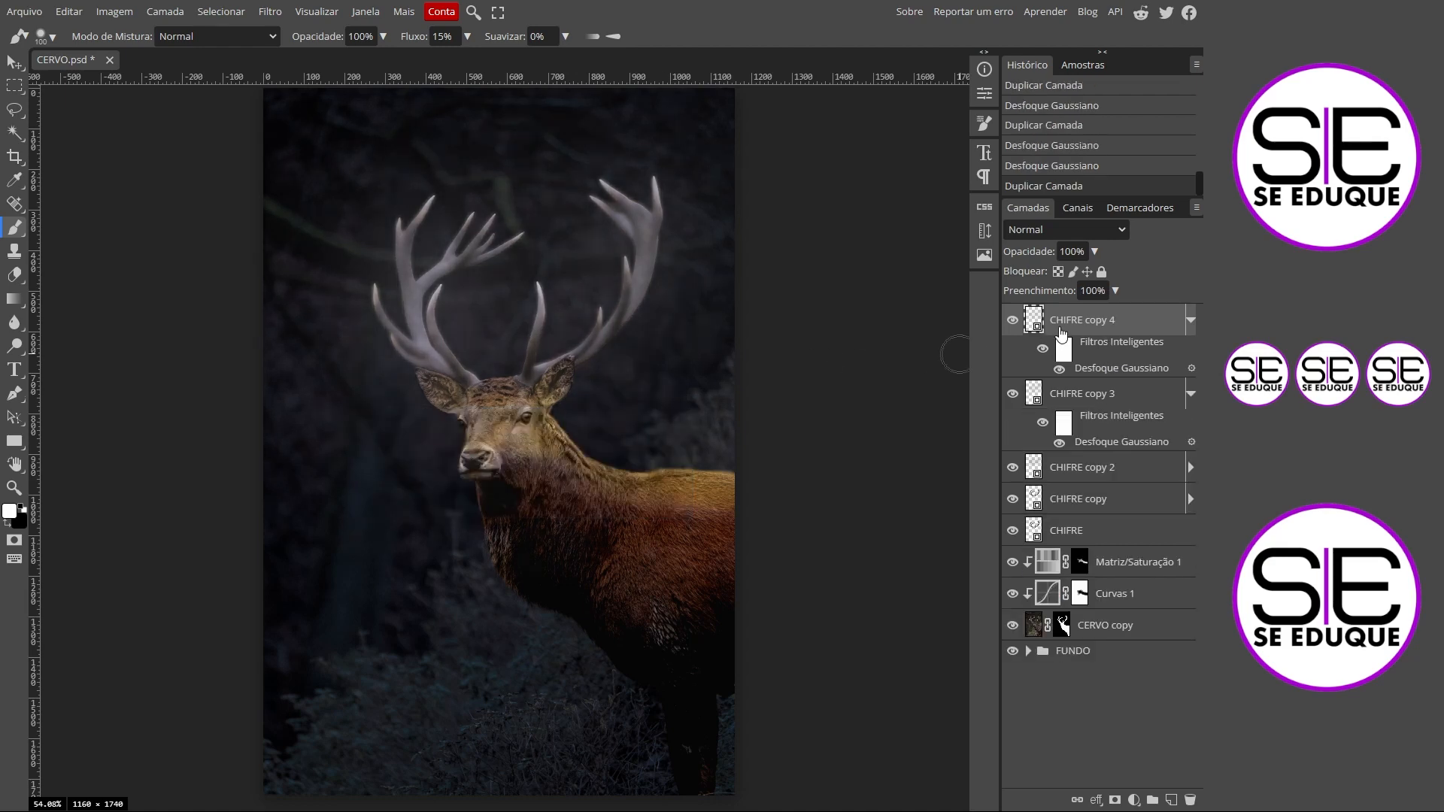
{"action": "double_click", "coordinate": [1103, 370]}
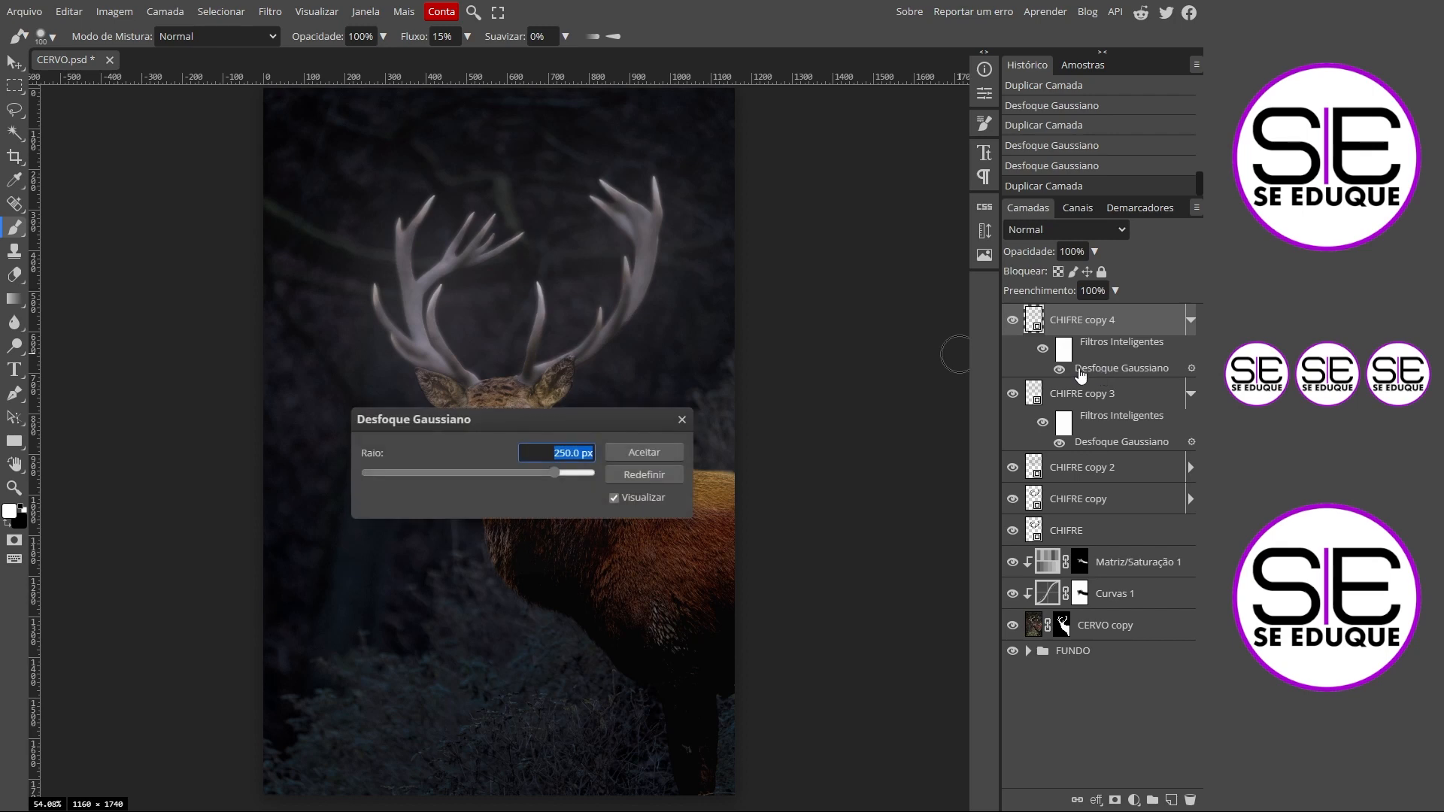
{"action": "left_click", "coordinate": [570, 452]}
{"action": "left_click", "coordinate": [559, 453]}
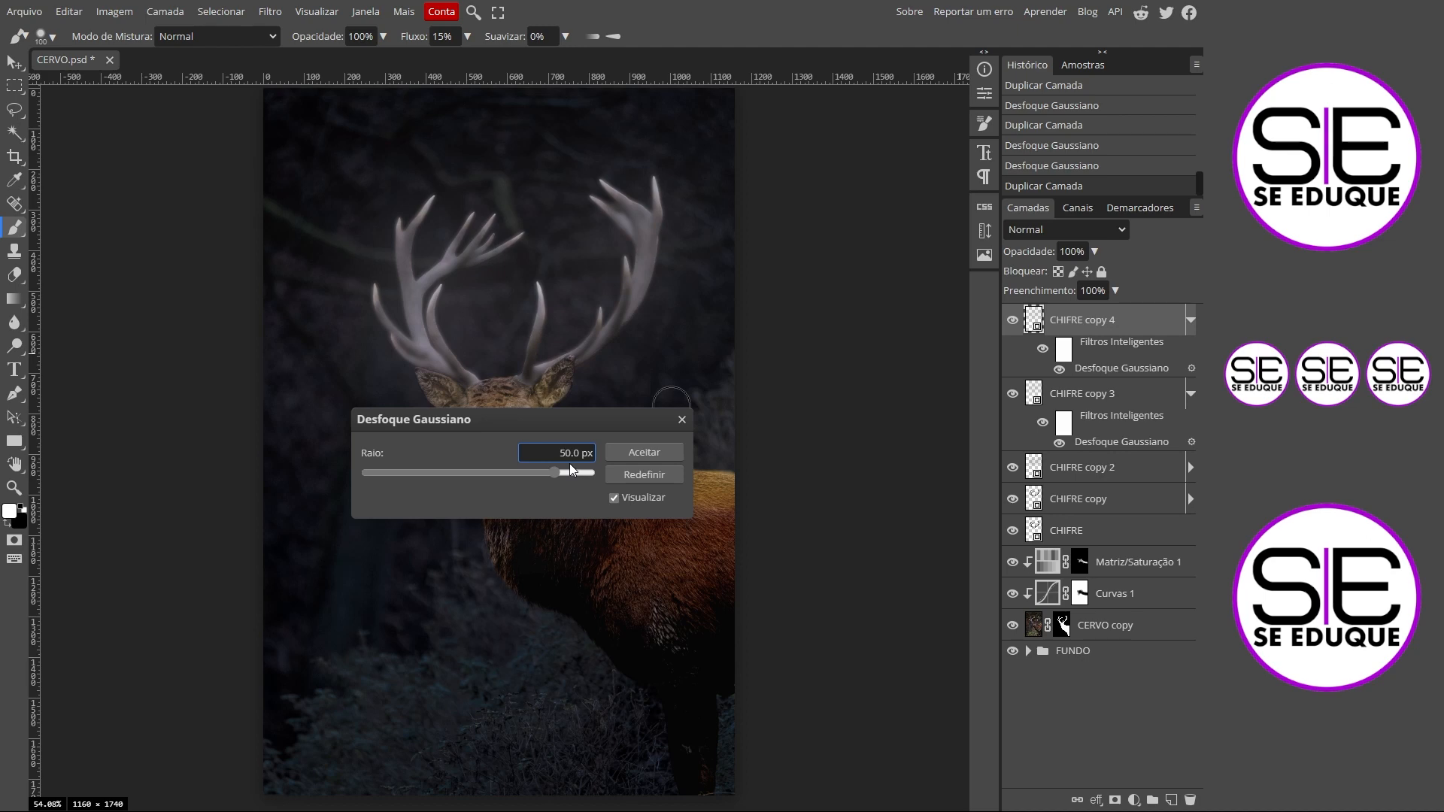
{"action": "left_click", "coordinate": [644, 452]}
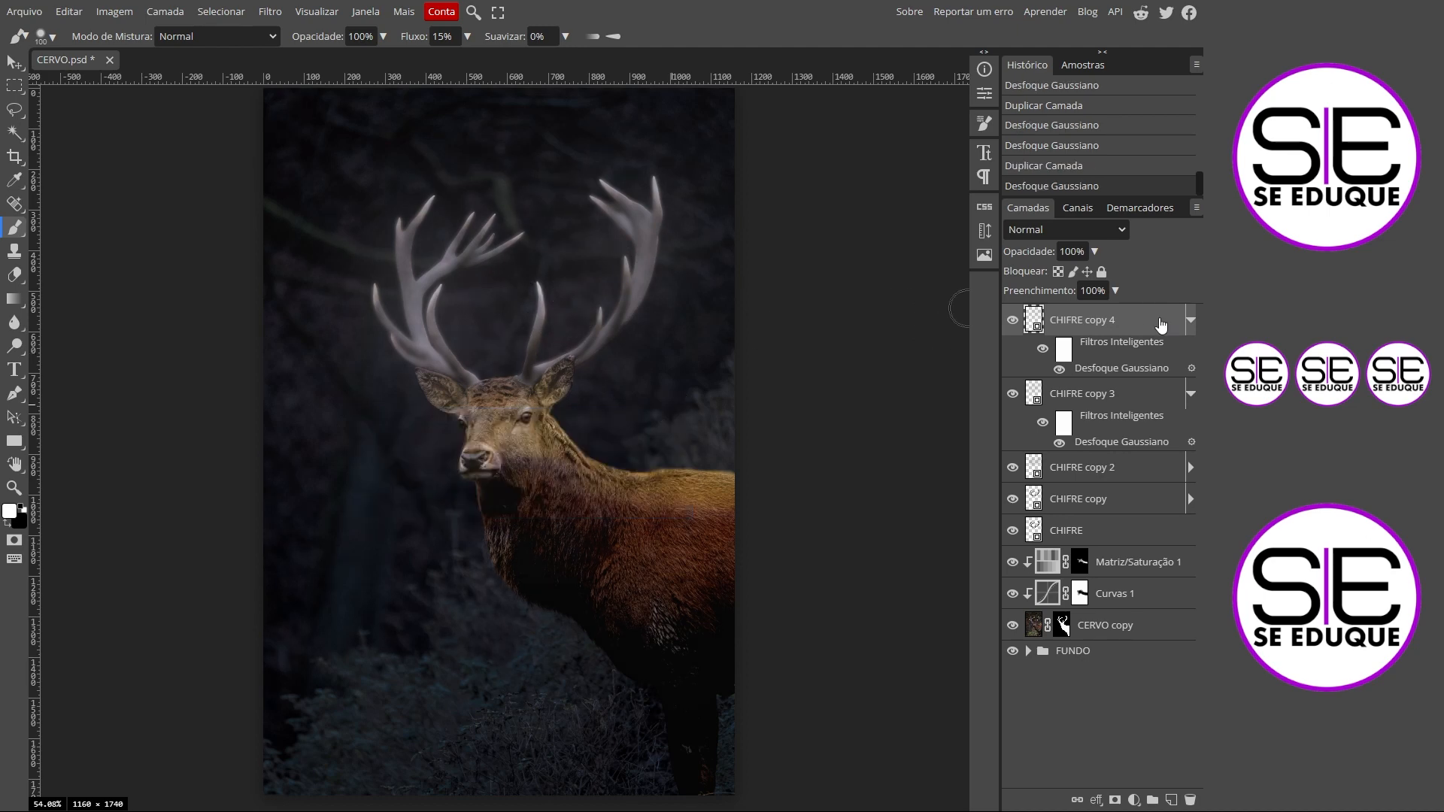
Collapse the smart filter lists and set the blend mode of layers CHIFRE copy through CHIFRE copy 4 to Subexposição Linear
{"action": "left_click", "coordinate": [1191, 321]}
{"action": "left_click", "coordinate": [1190, 352]}
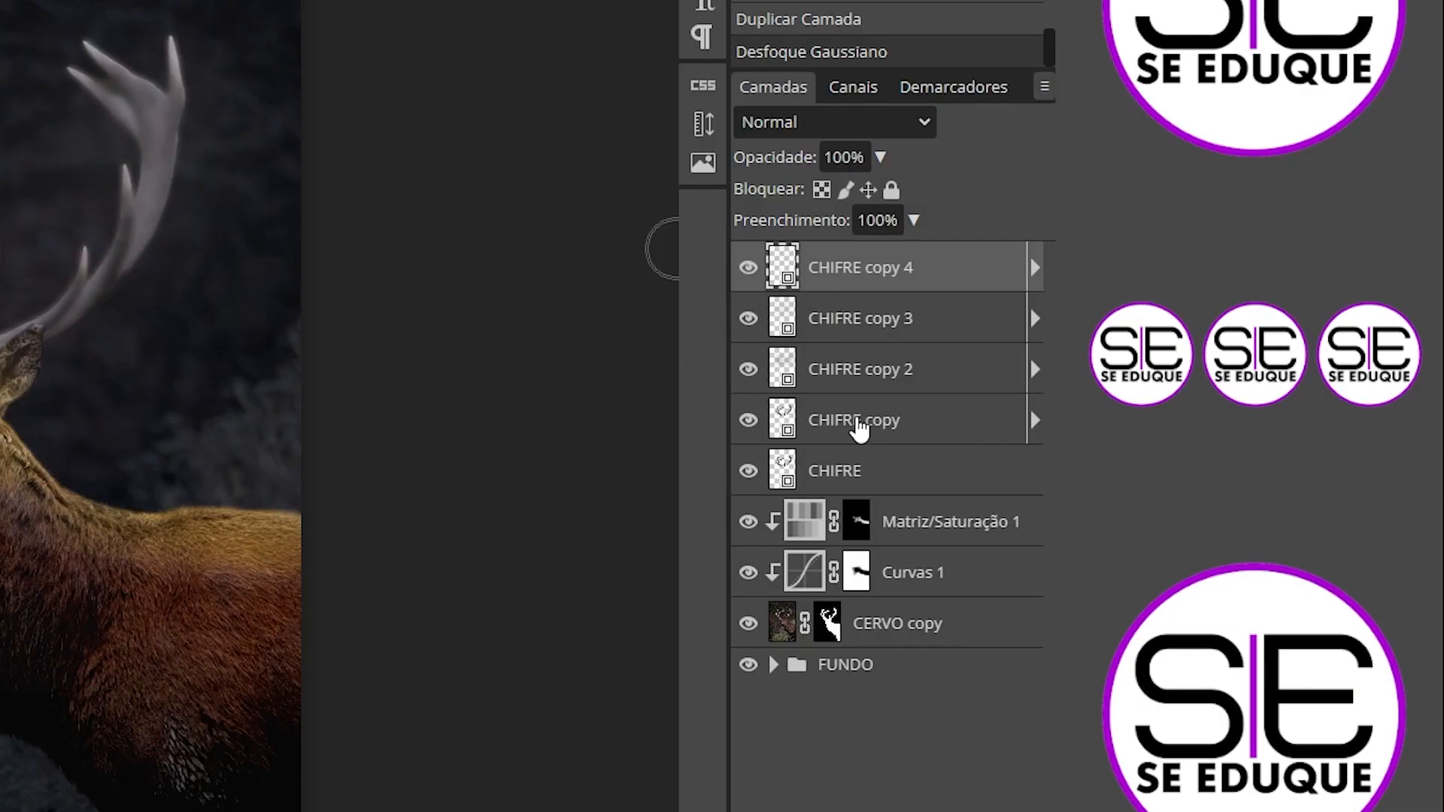
{"action": "left_click", "coordinate": [924, 429]}
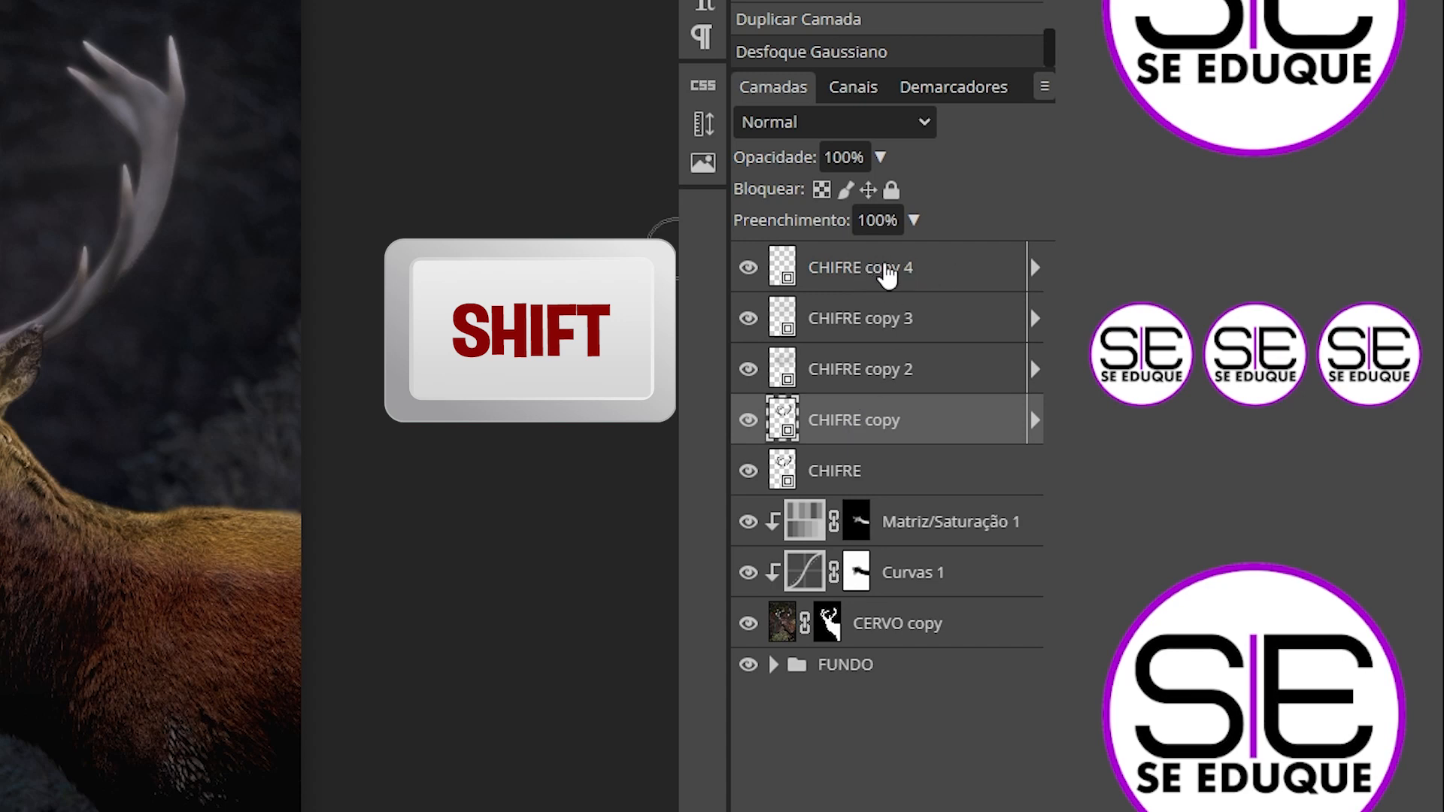
{"action": "left_click", "coordinate": [888, 272], "text": "shift"}
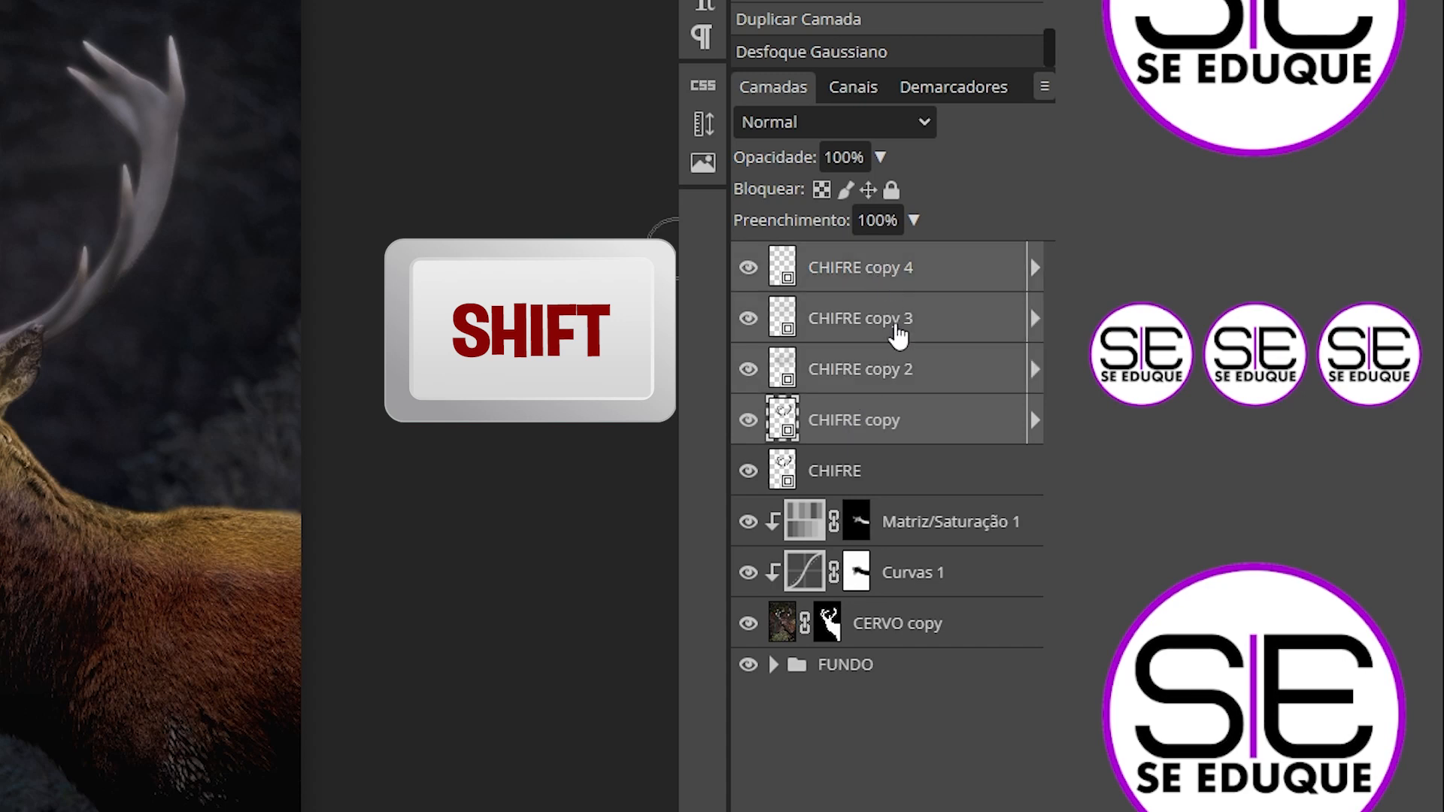
{"action": "left_click", "coordinate": [809, 132]}
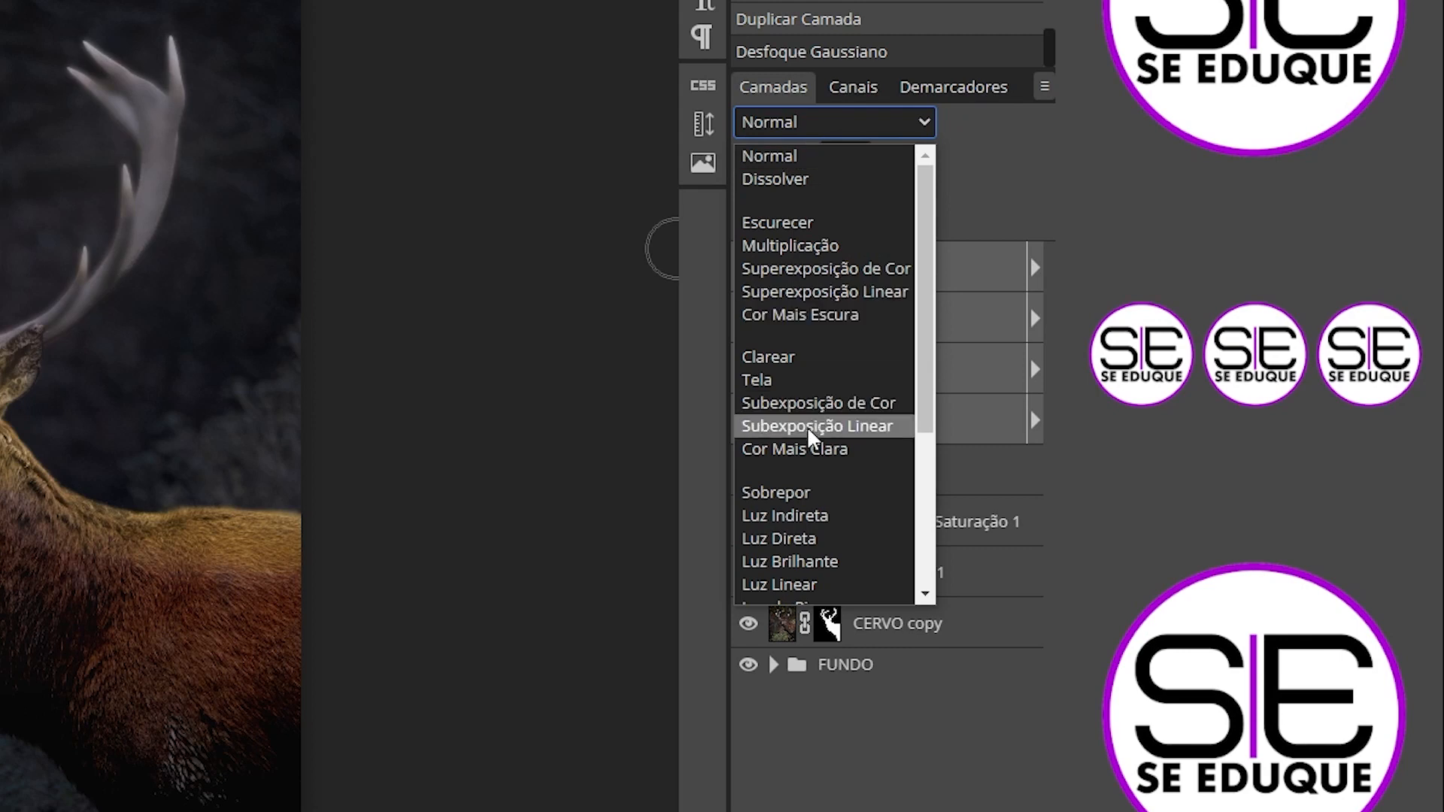
{"action": "left_click", "coordinate": [873, 427]}
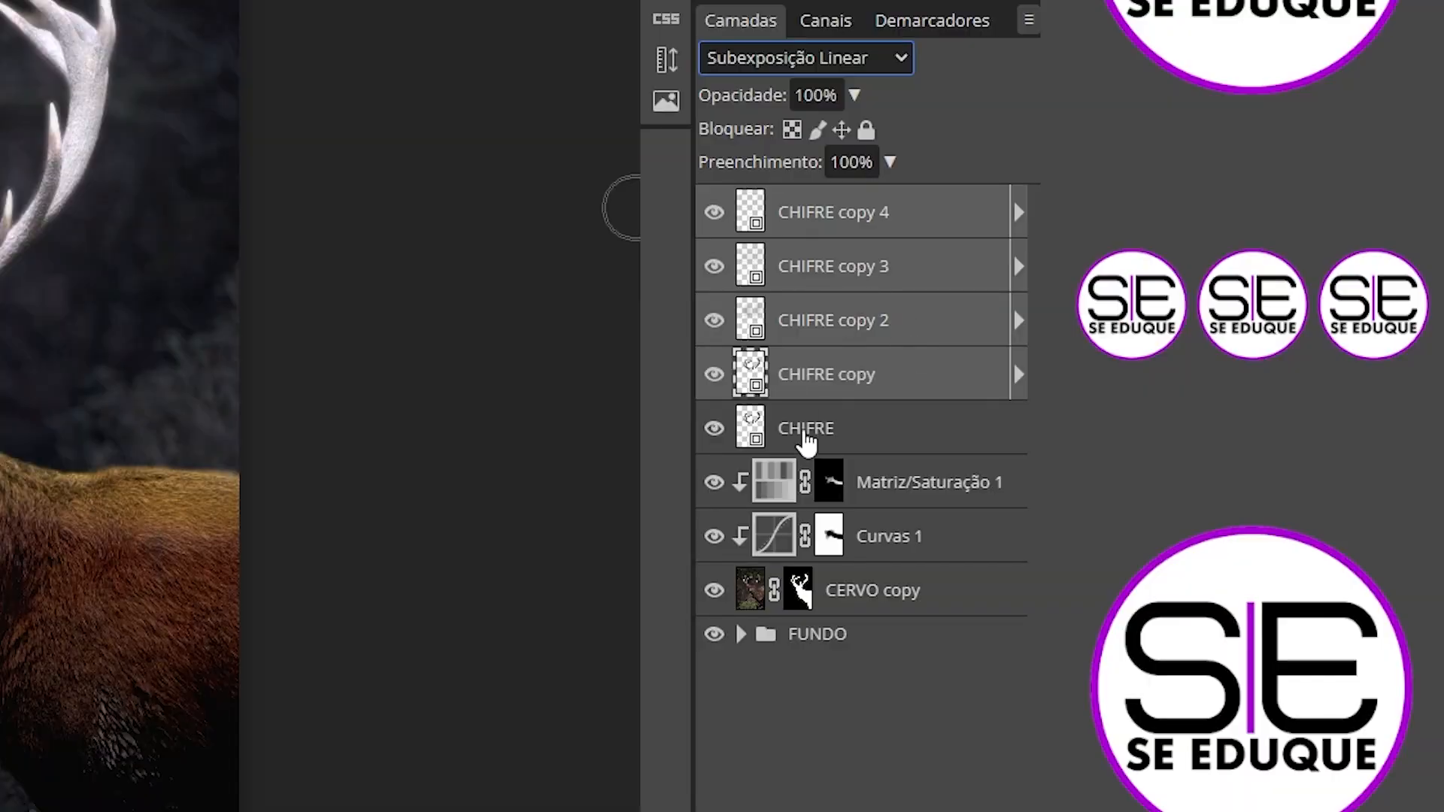
Group the CHIFRE layer with its four blurred copies and name the group CHIFRES
{"action": "left_click", "coordinate": [1065, 449], "text": "shift"}
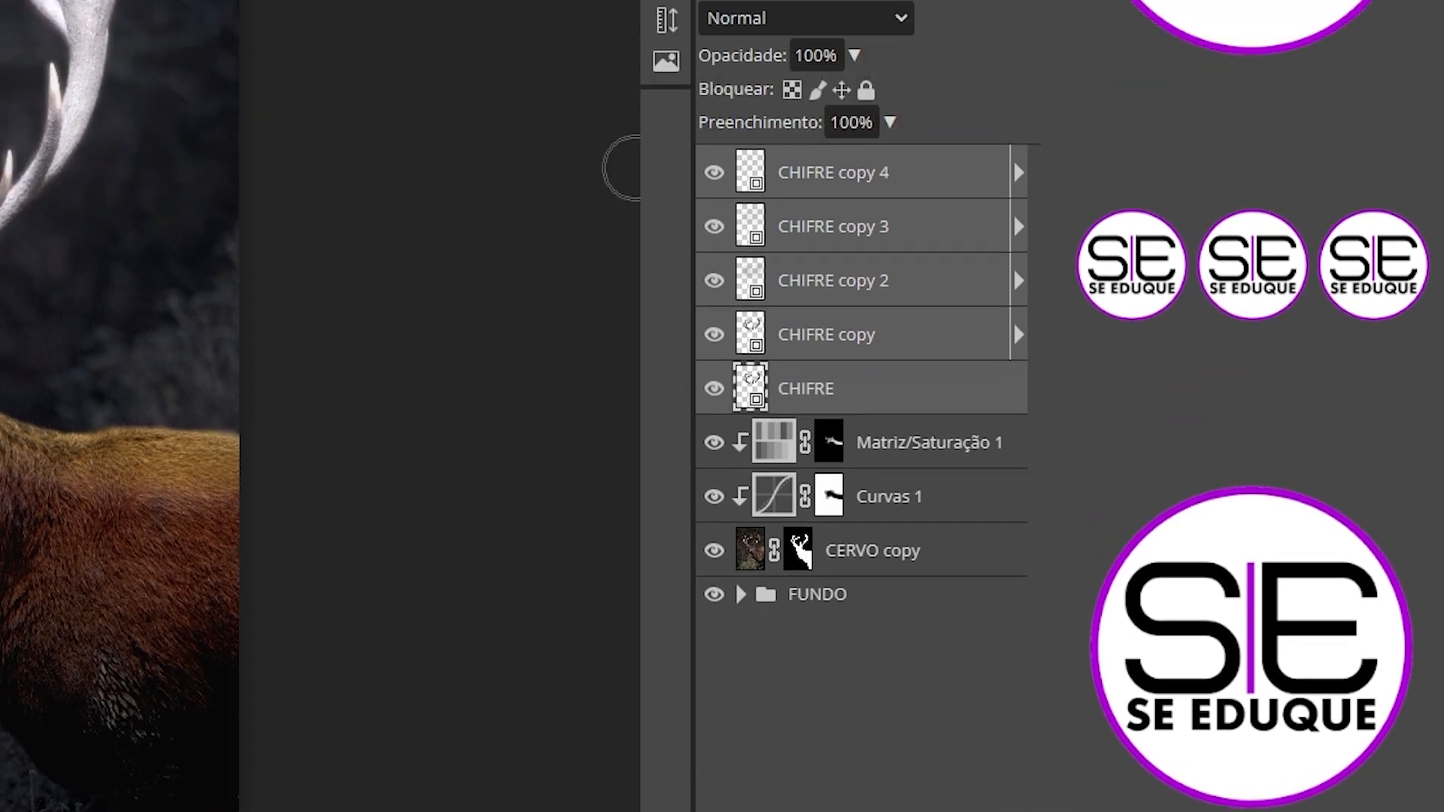
{"action": "left_click", "coordinate": [954, 795]}
{"action": "type", "text": "cHIFRES"}
{"action": "key", "text": "Return"}
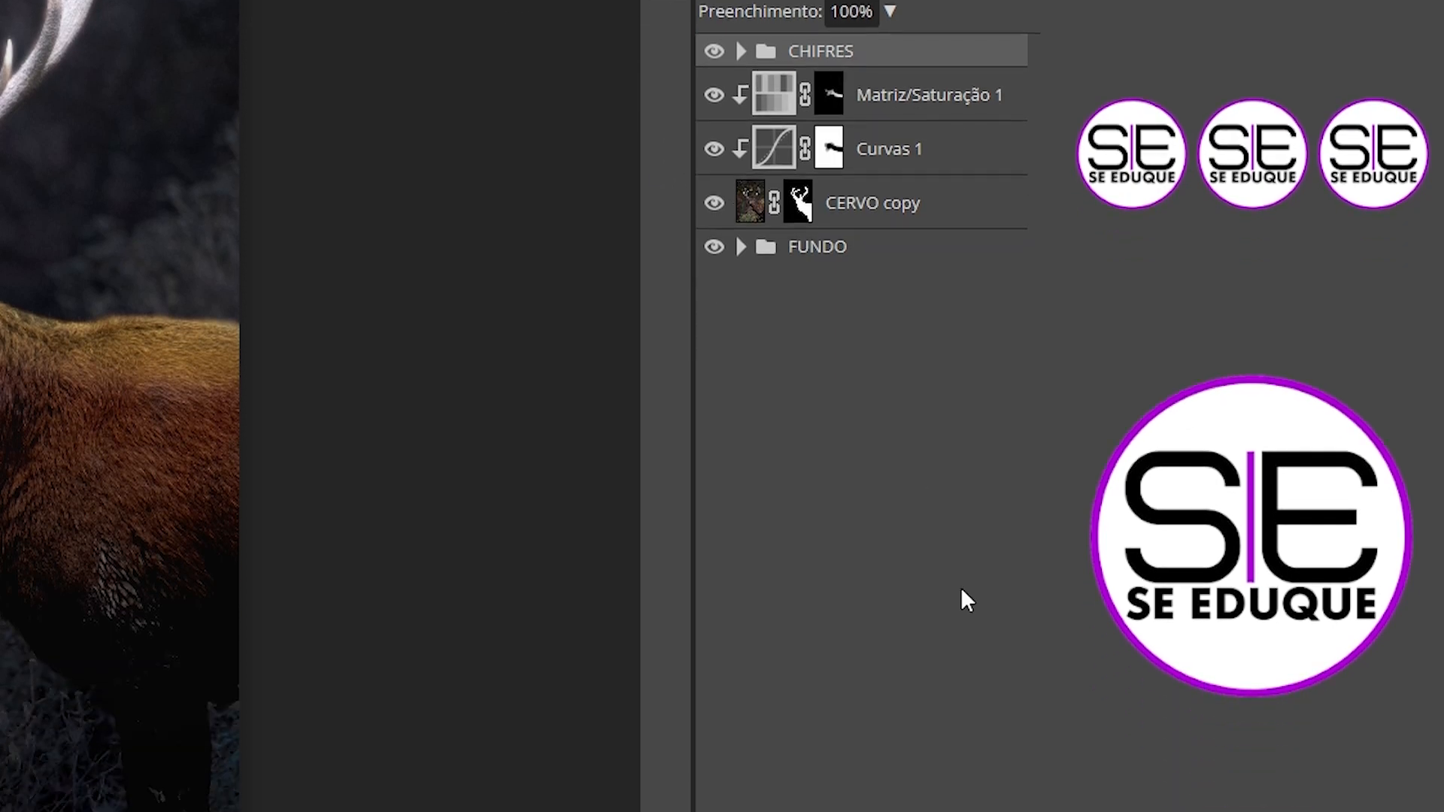
Add a colorizing Matriz/Saturação adjustment clipped to the CHIFRES group, with hue 43, saturation 73 and lightness 13
{"action": "left_click", "coordinate": [922, 796]}
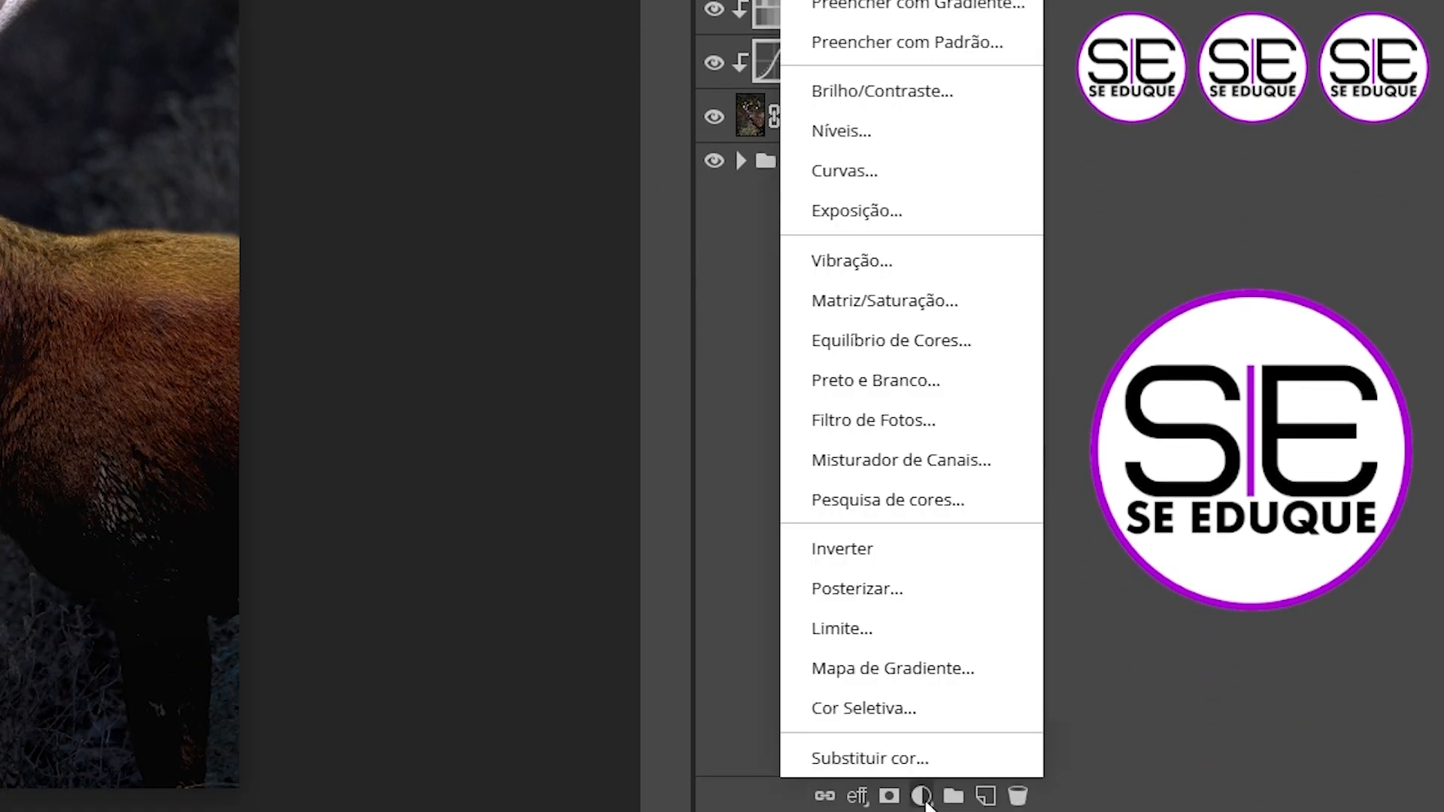
{"action": "left_click", "coordinate": [918, 302]}
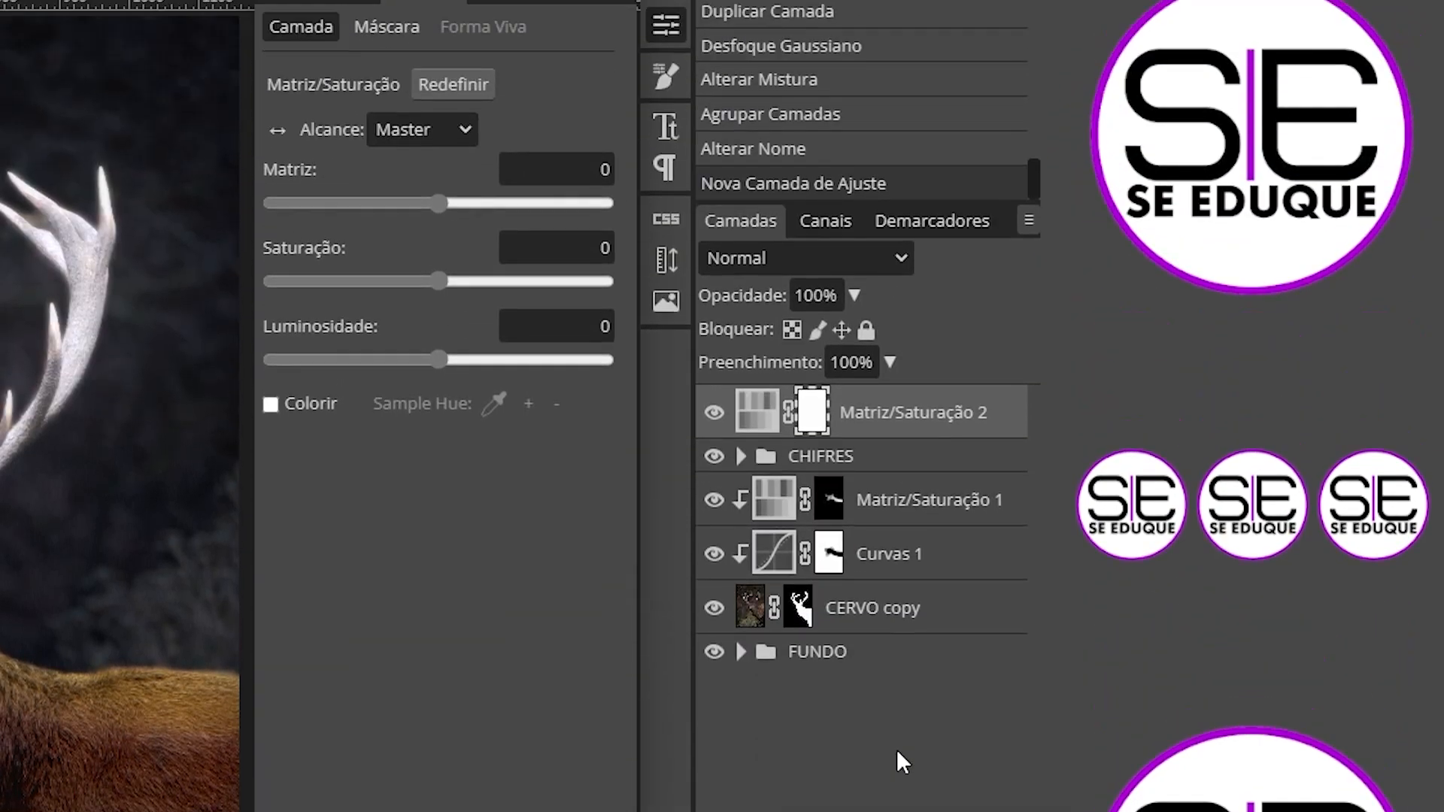
{"action": "left_click", "coordinate": [271, 460]}
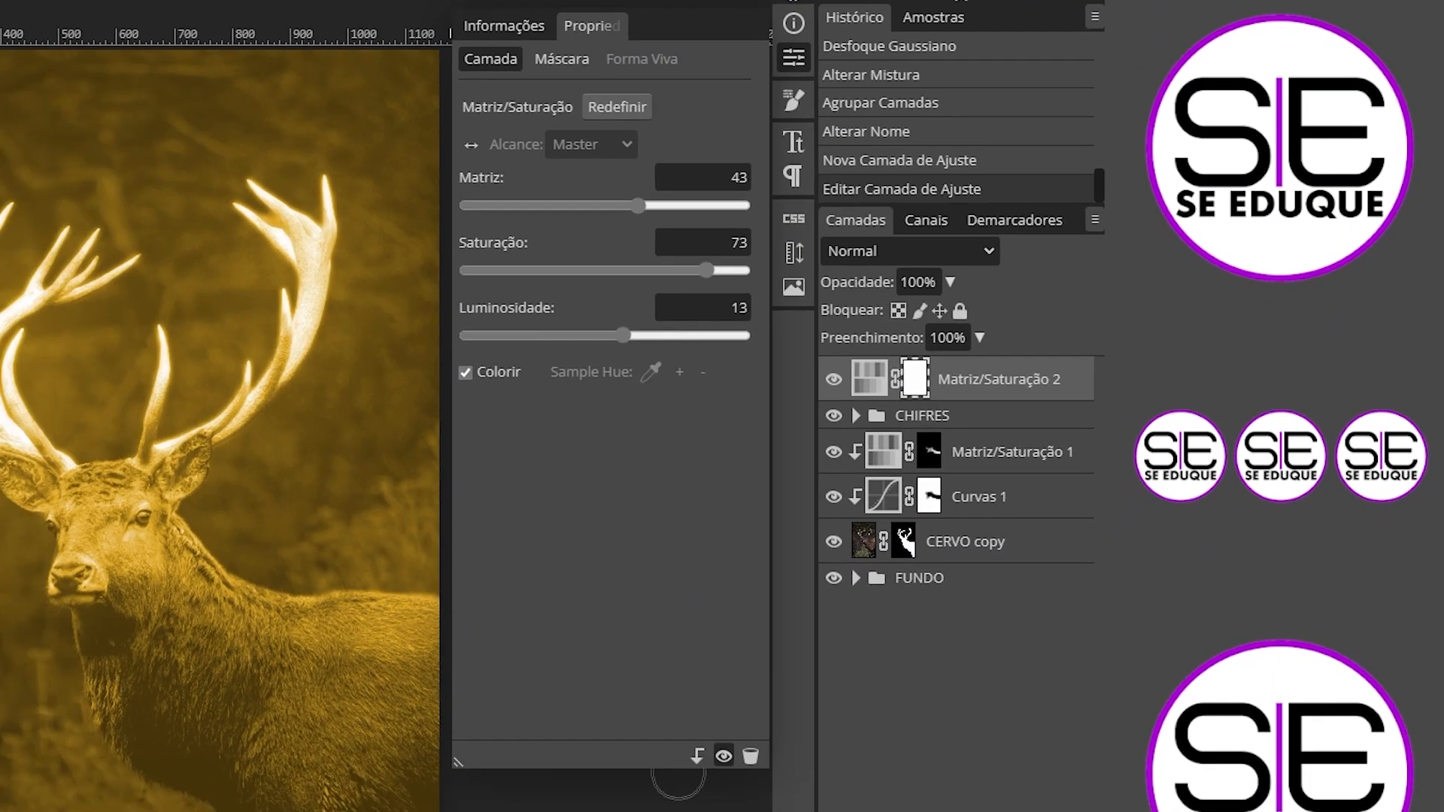
{"action": "left_click", "coordinate": [697, 758]}
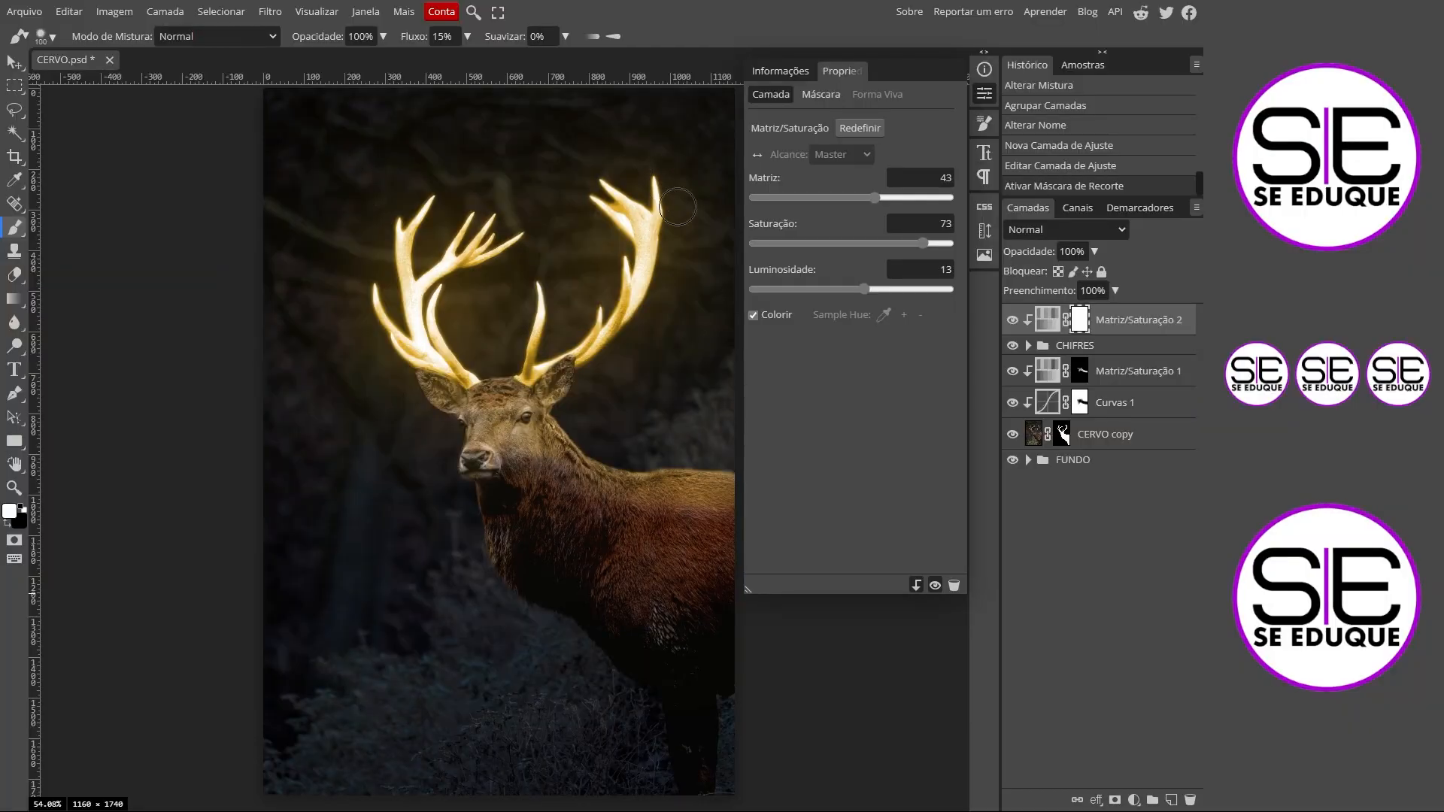
{"action": "left_click", "coordinate": [986, 94]}
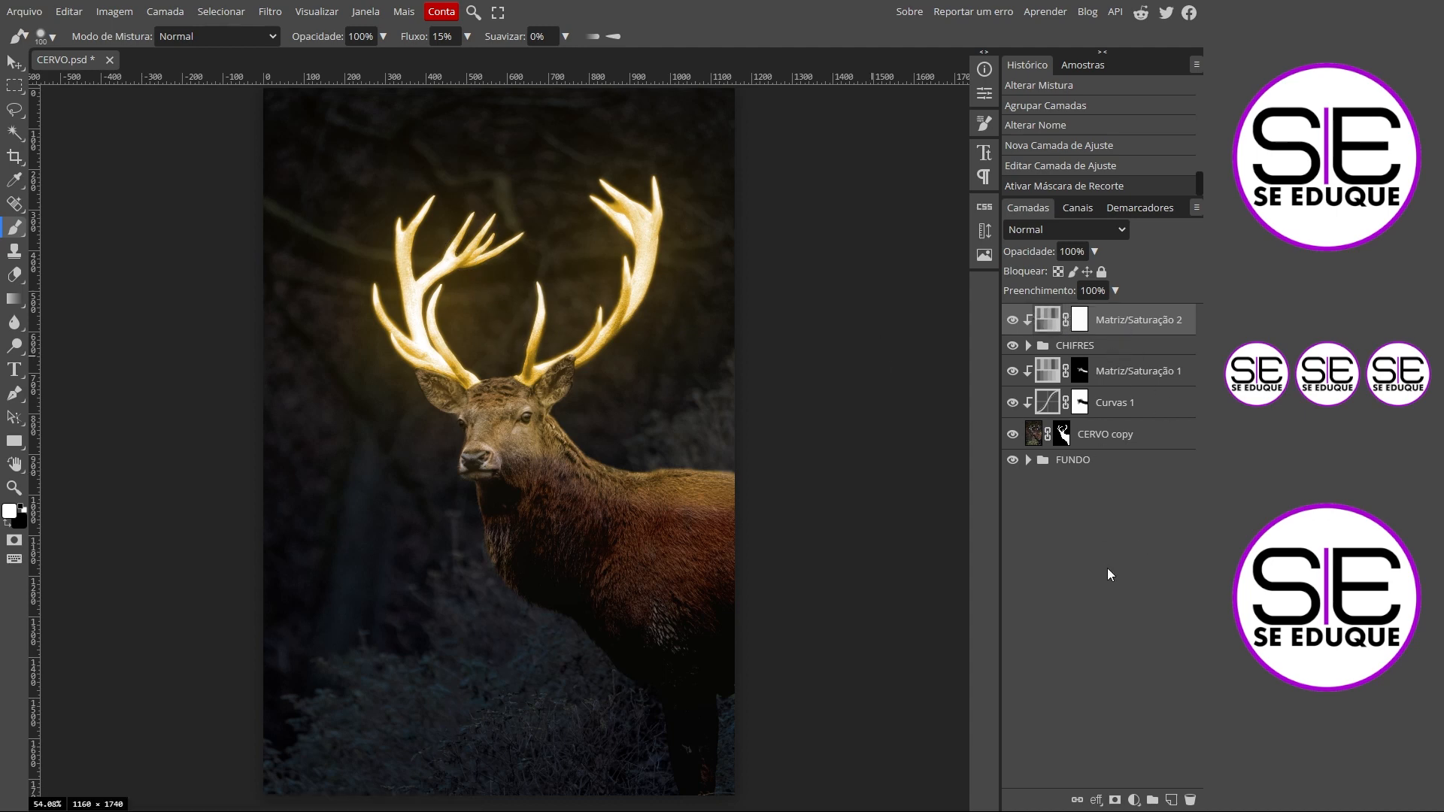
Duplicate the Matriz/Saturação 2 adjustment layer and set the duplicate's opacity to 50%
{"action": "key", "text": "ctrl+j"}
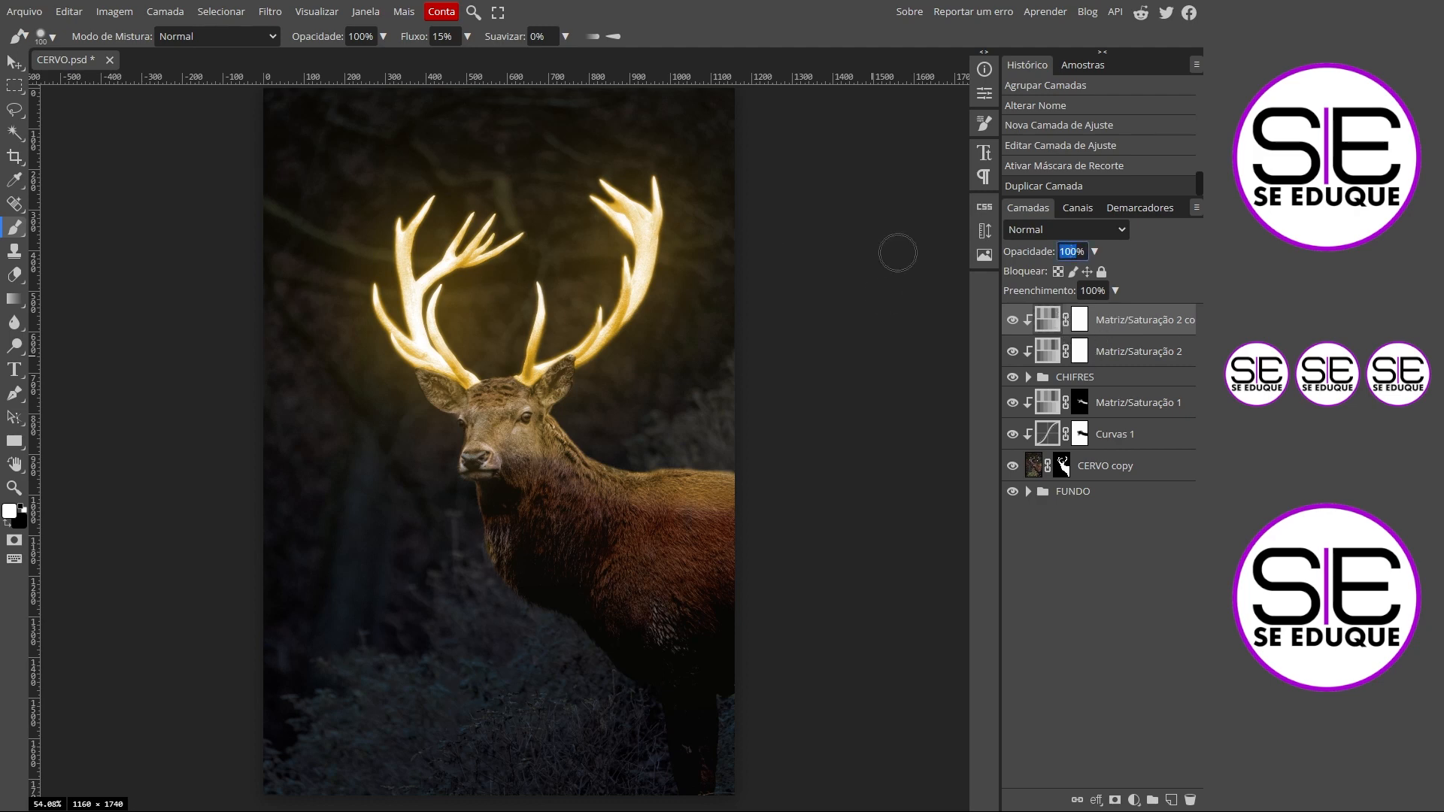
{"action": "type", "text": "0"}
{"action": "key", "text": "Return"}
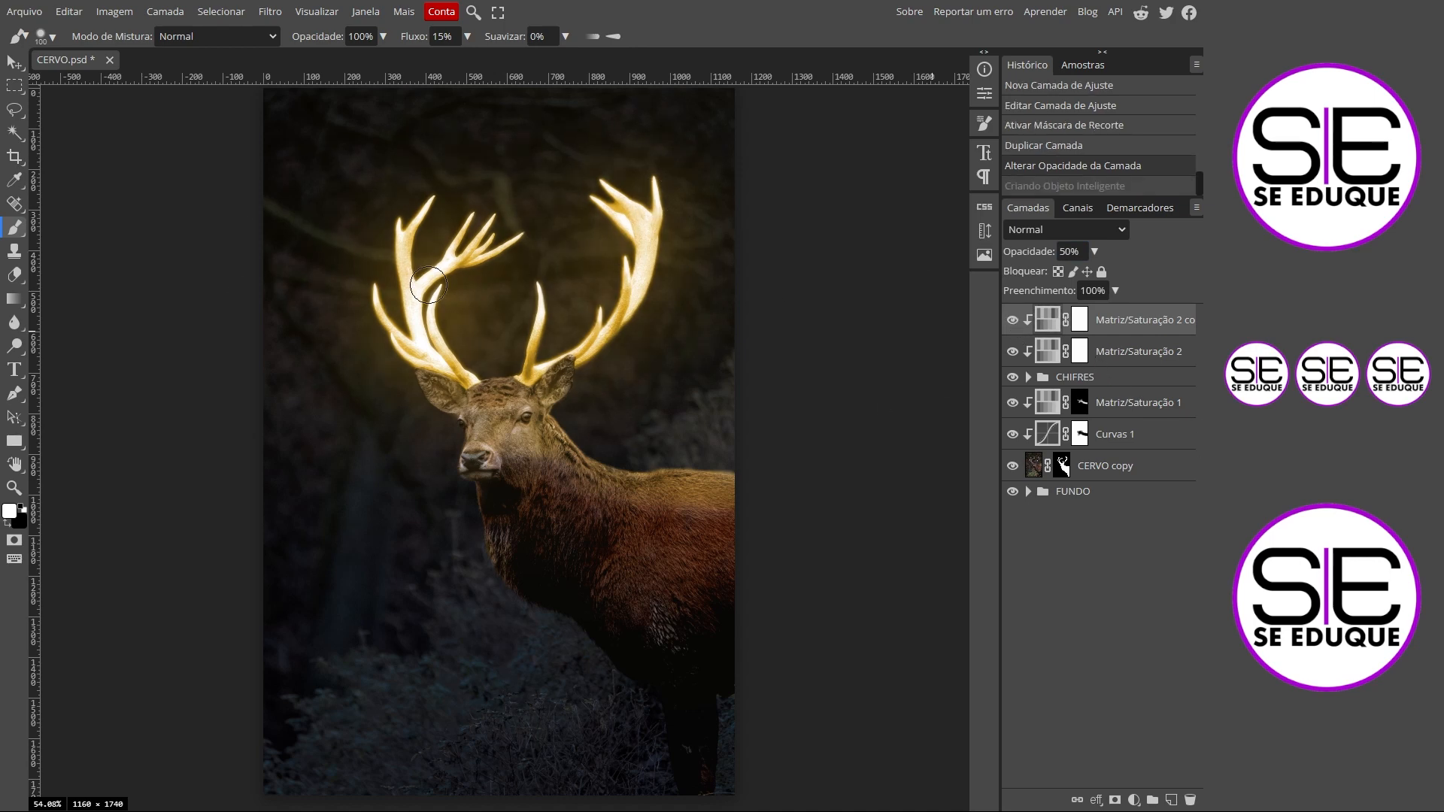
Place the BOKEH.jpg and NEBULOSA.jpg images into the document, rotating NEBULOSA by -90°
{"action": "left_click", "coordinate": [24, 11]}
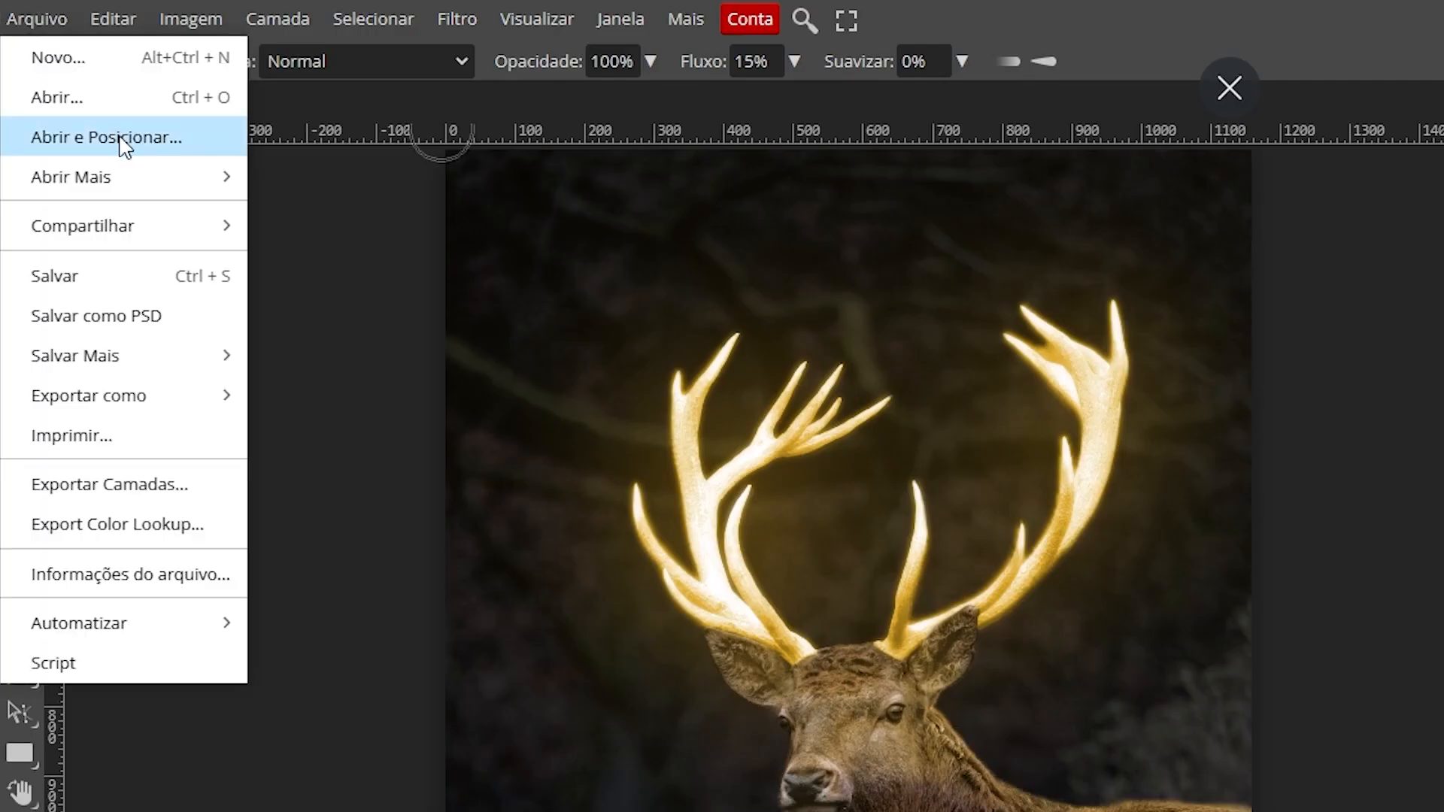
{"action": "left_click", "coordinate": [121, 139]}
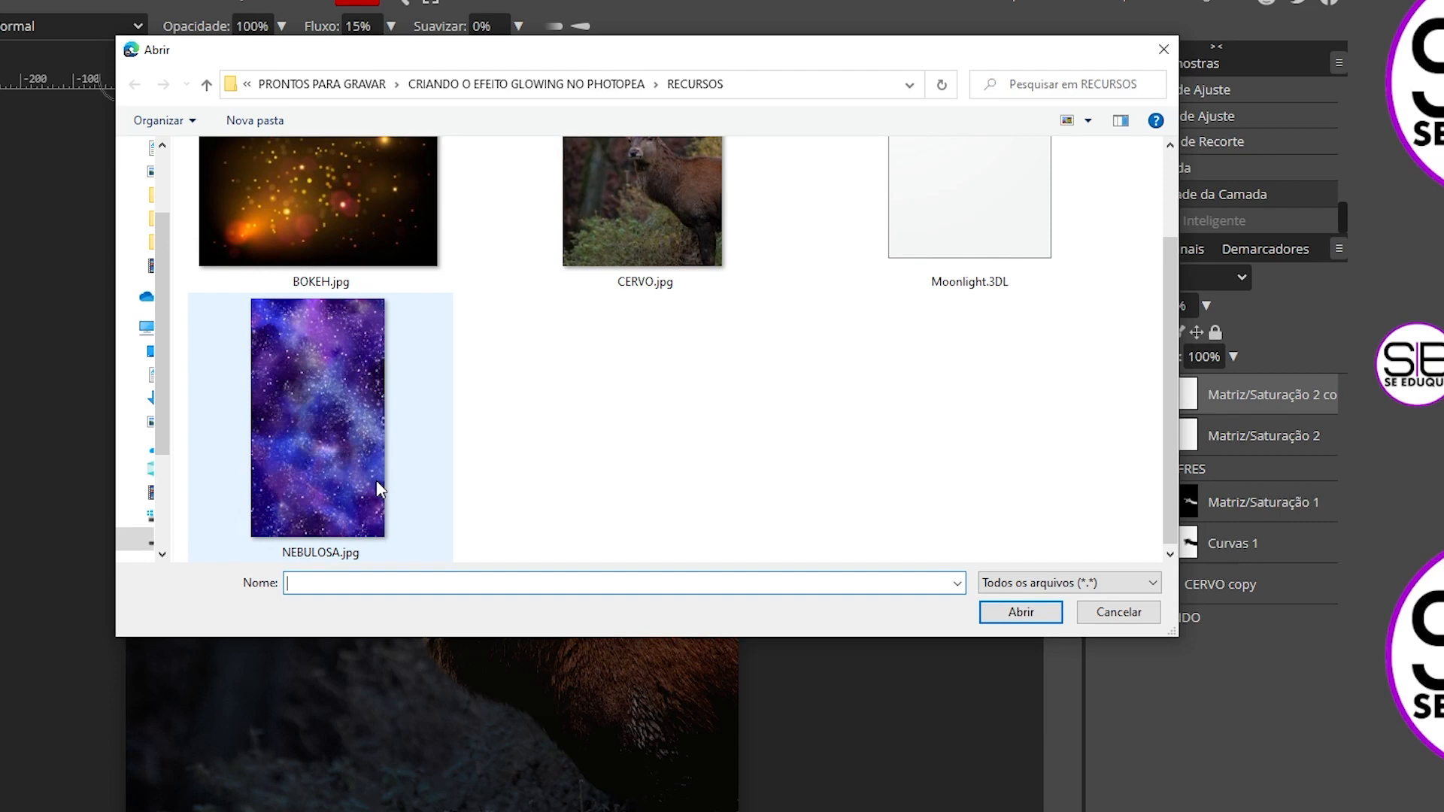
{"action": "left_click", "coordinate": [322, 428]}
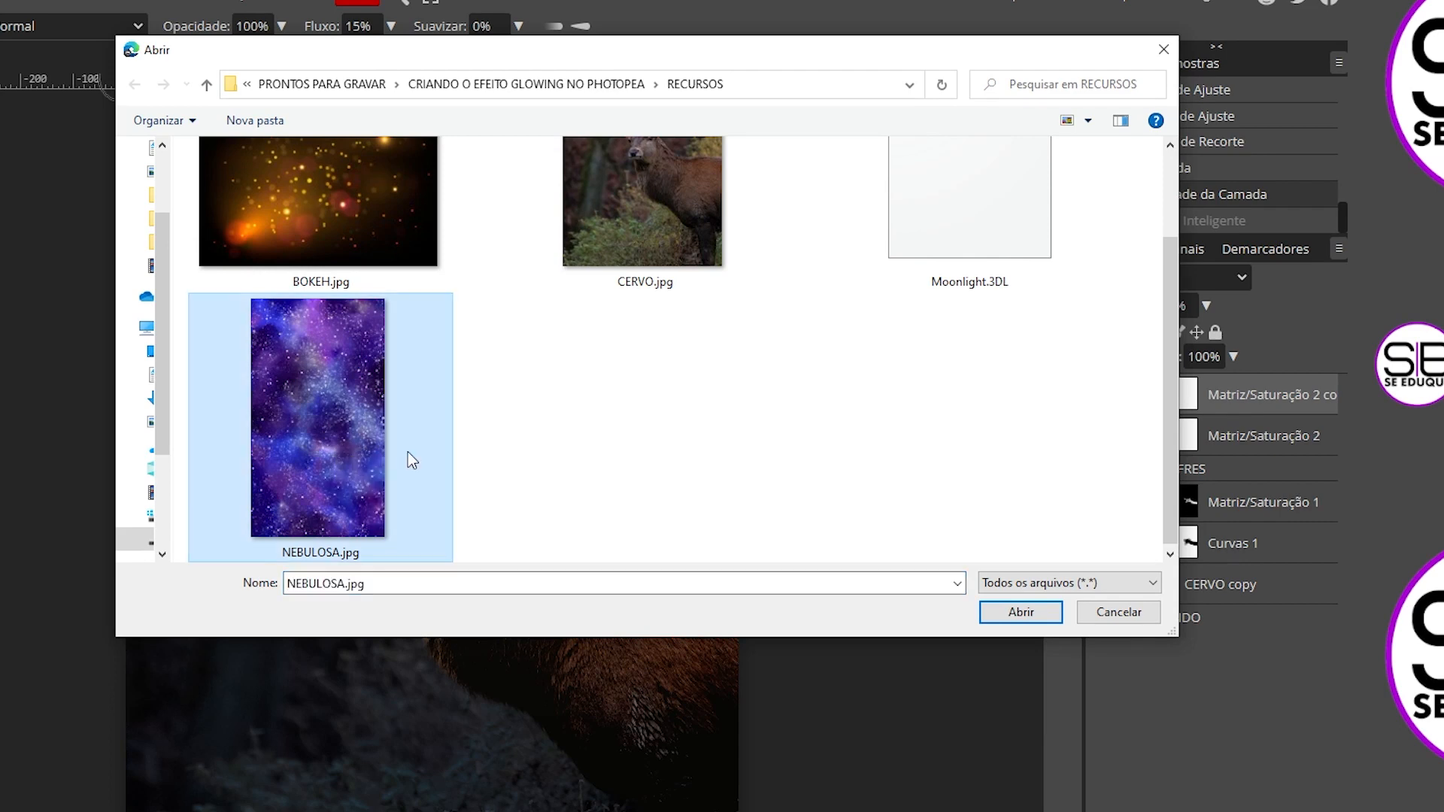
{"action": "left_click", "coordinate": [297, 214], "text": "ctrl"}
{"action": "left_click", "coordinate": [1033, 611]}
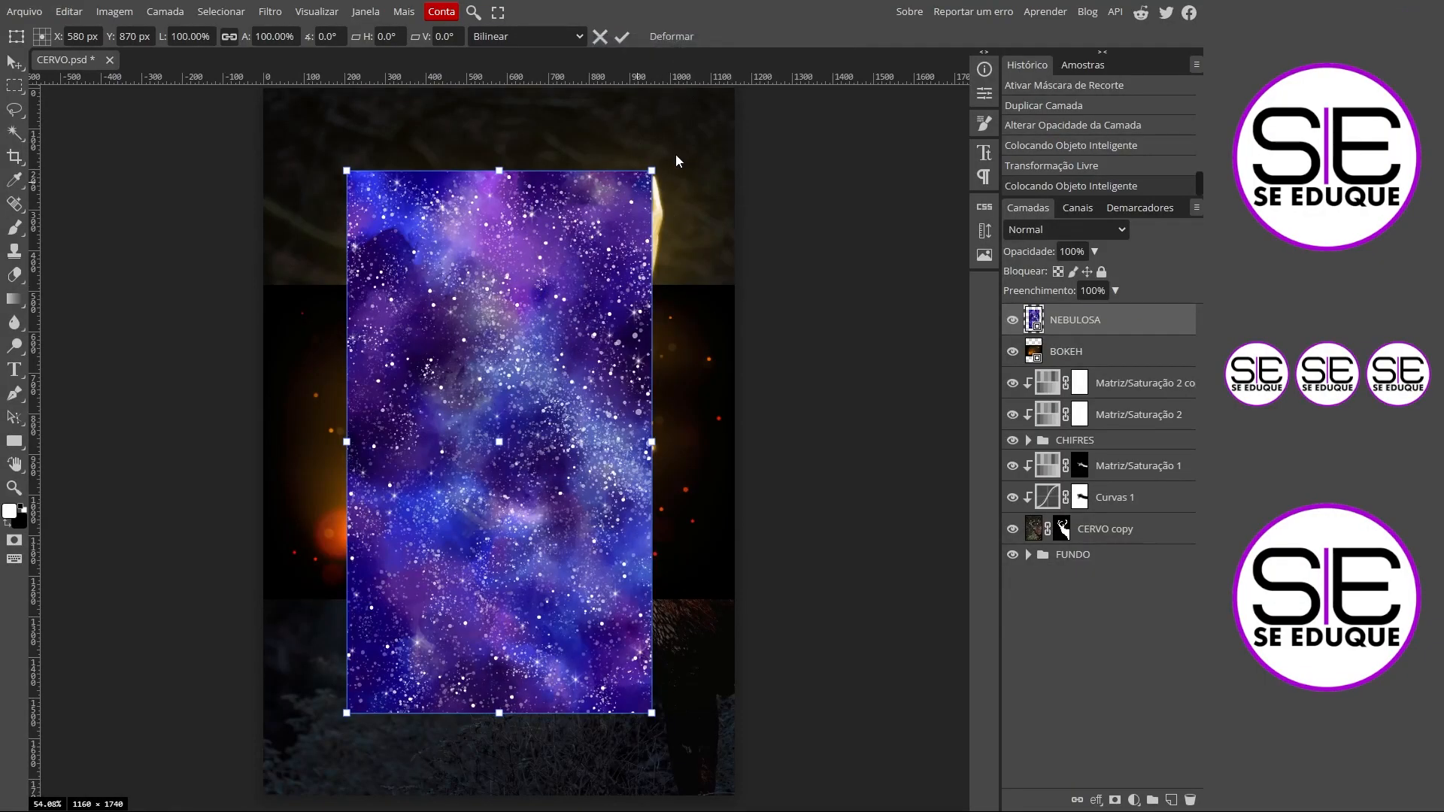
{"action": "left_click_drag", "start_coordinate": [664, 154], "coordinate": [248, 278]}
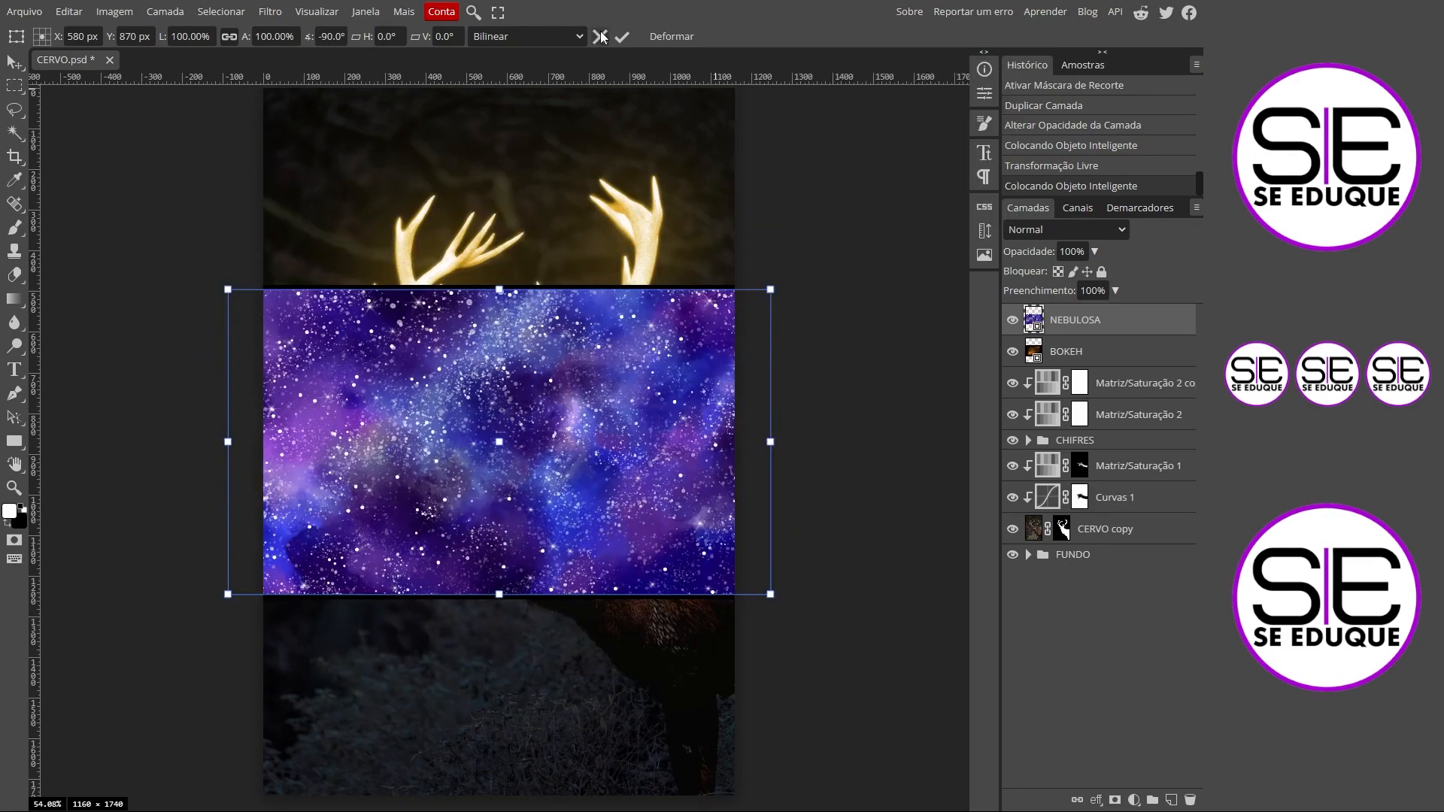
{"action": "left_click", "coordinate": [623, 36]}
Move the NEBULOSA layer below BOKEH in the layer order and hide the BOKEH layer
{"action": "left_click_drag", "start_coordinate": [1066, 323], "coordinate": [1079, 365]}
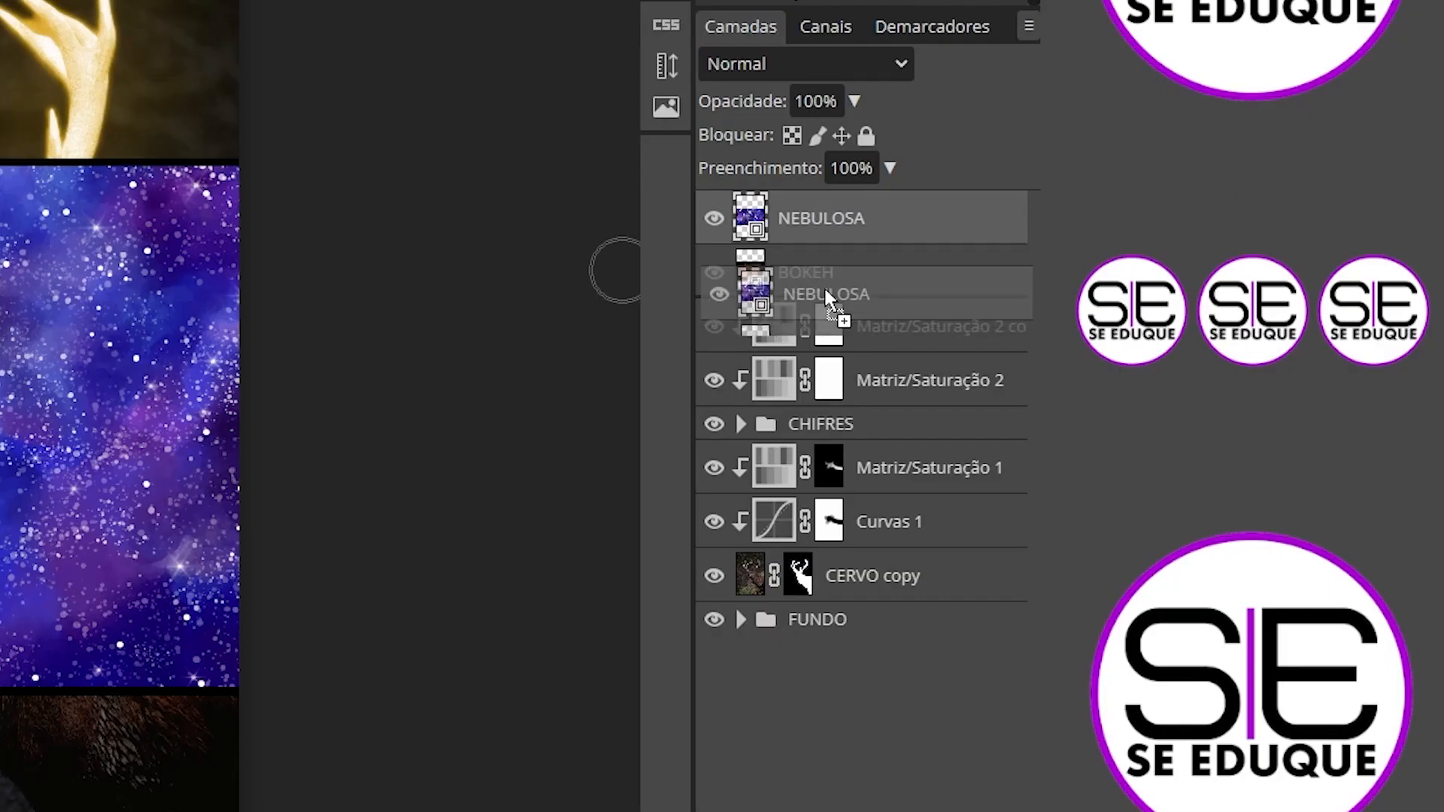
{"action": "left_click_drag", "start_coordinate": [827, 297], "coordinate": [828, 301]}
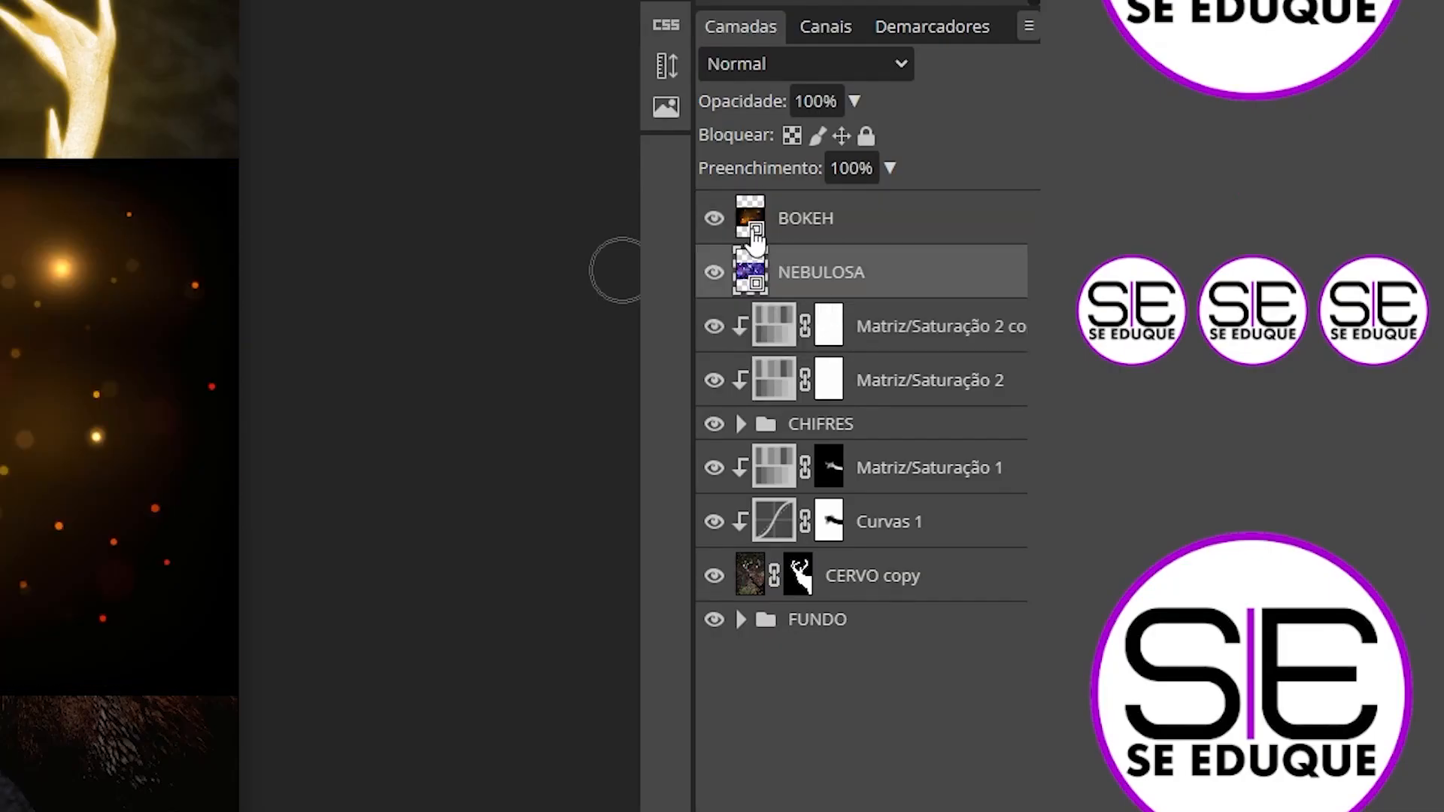
{"action": "left_click", "coordinate": [715, 218]}
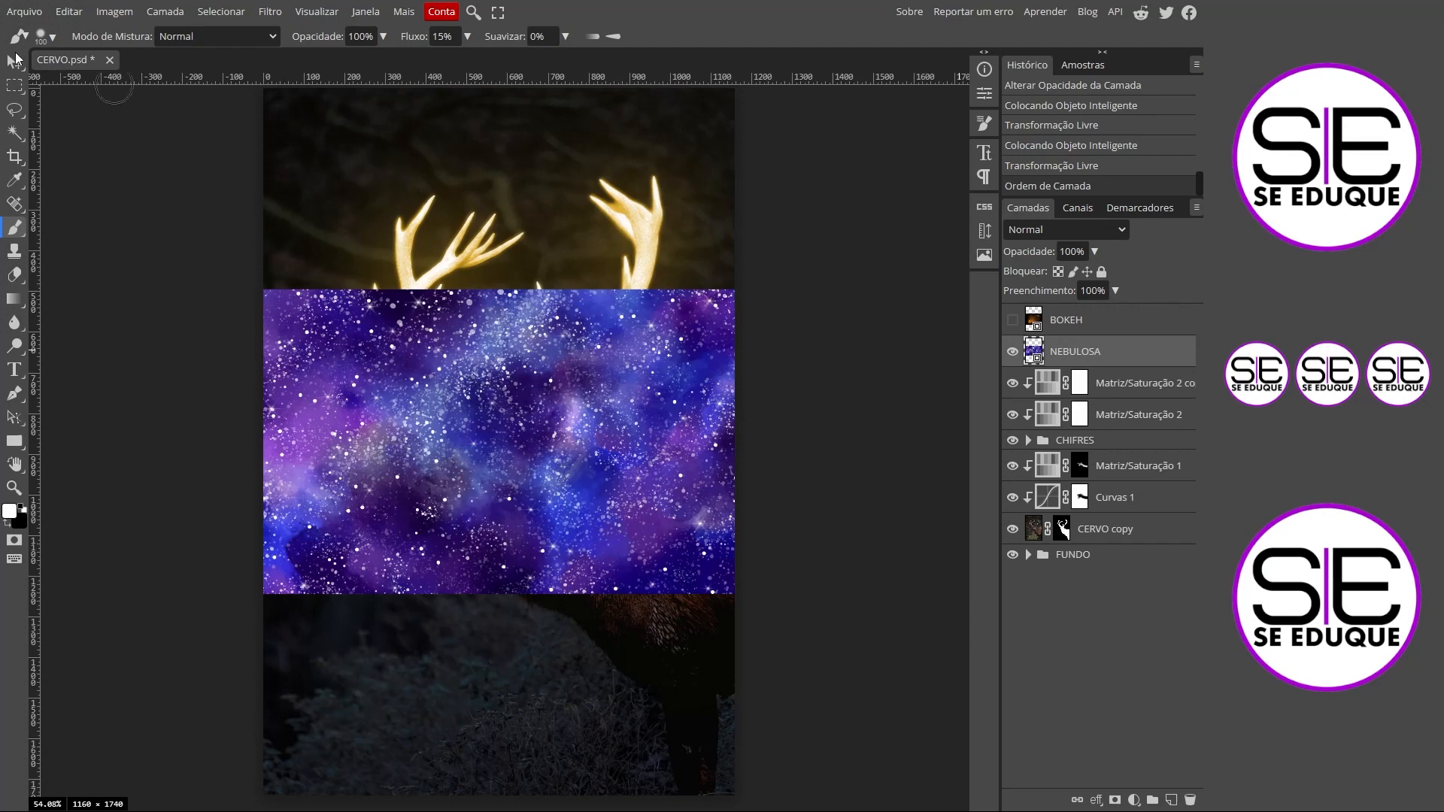
Move the NEBULOSA image up to the top edge of the canvas so it covers the antlers
{"action": "left_click", "coordinate": [15, 60]}
{"action": "left_click_drag", "start_coordinate": [578, 404], "coordinate": [576, 220]}
{"action": "left_click_drag", "start_coordinate": [577, 211], "coordinate": [576, 201]}
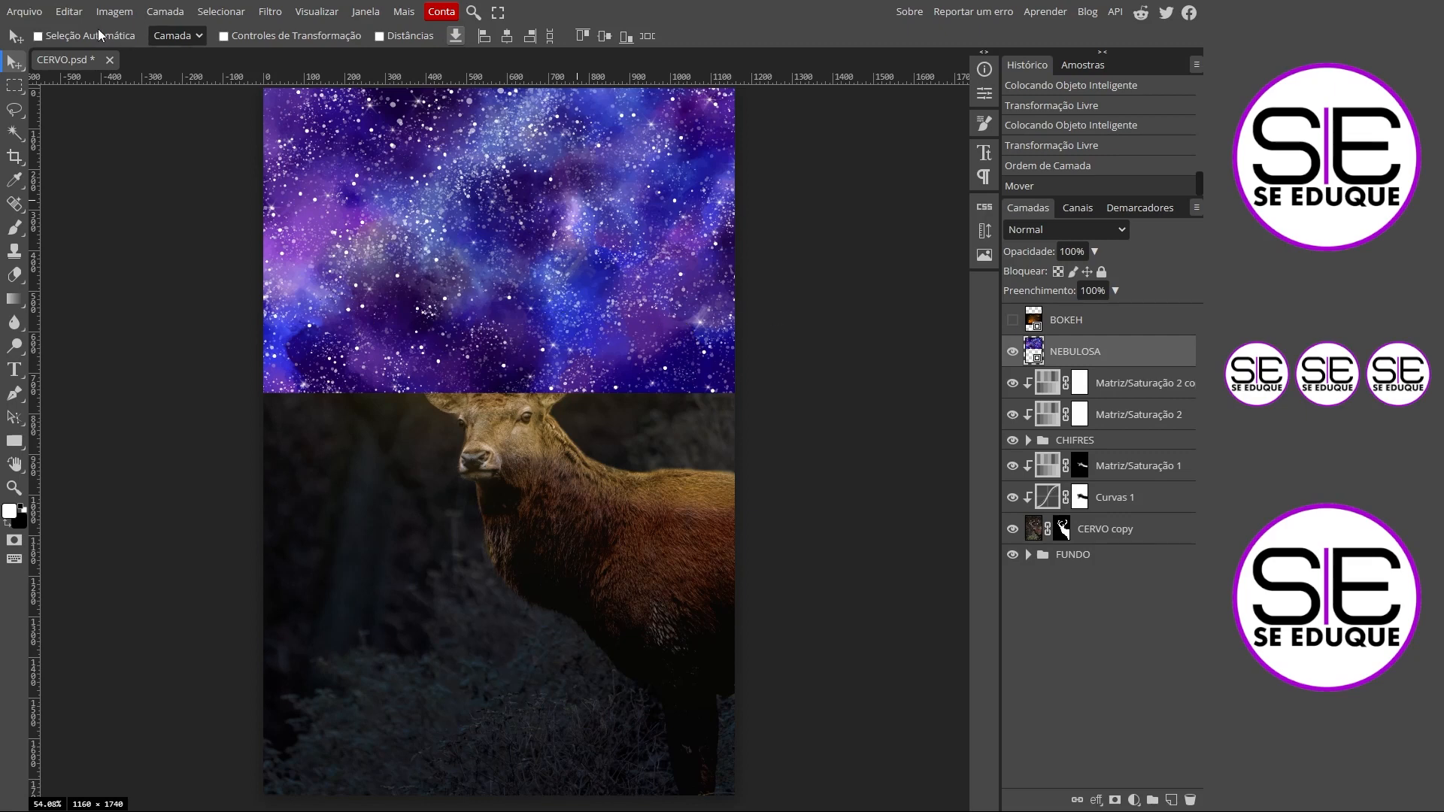
Apply a Níveis adjustment to the NEBULOSA layer with black input 233, midtones 0.1 and white input 255
{"action": "left_click", "coordinate": [114, 12]}
{"action": "mouse_move", "coordinate": [150, 69]}
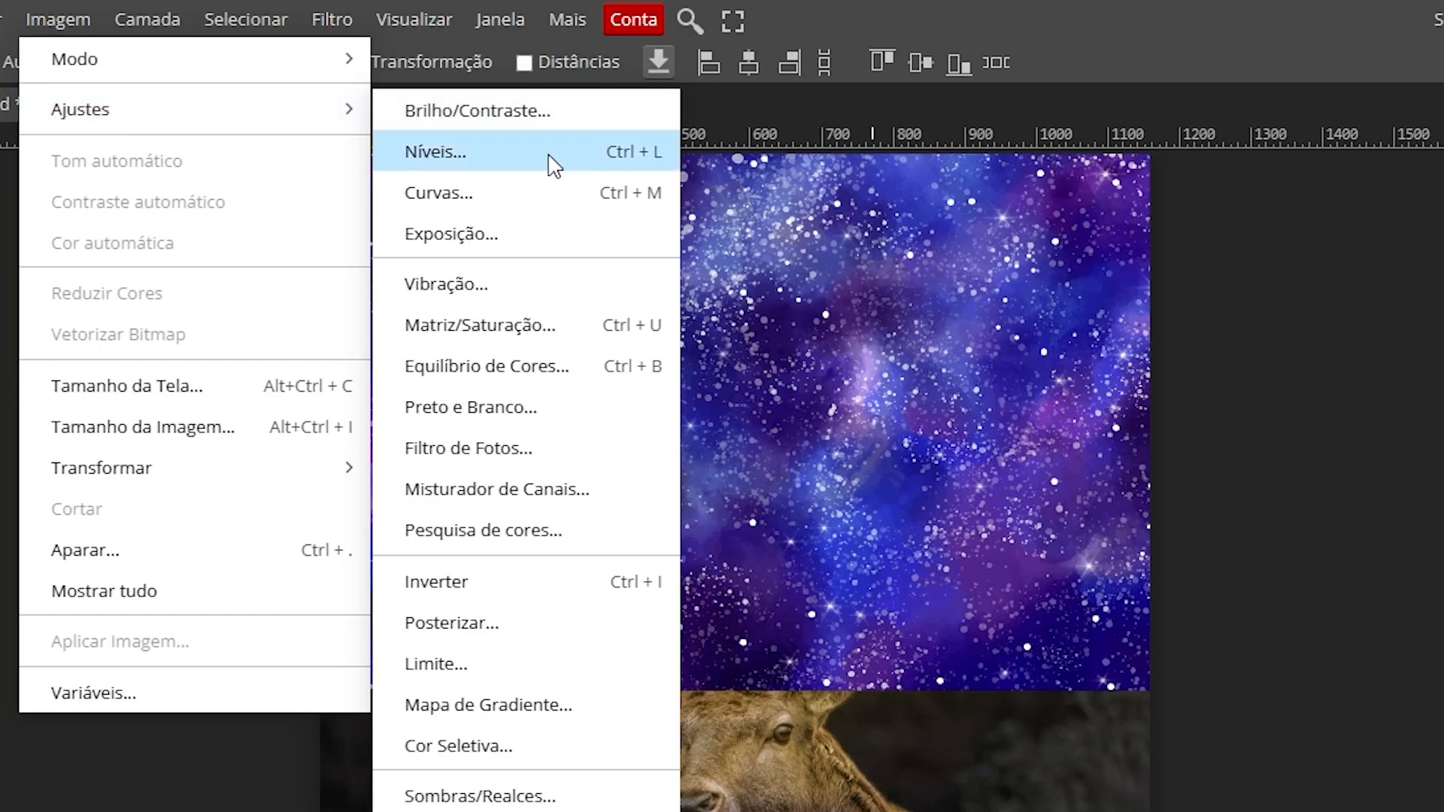
{"action": "left_click", "coordinate": [557, 160]}
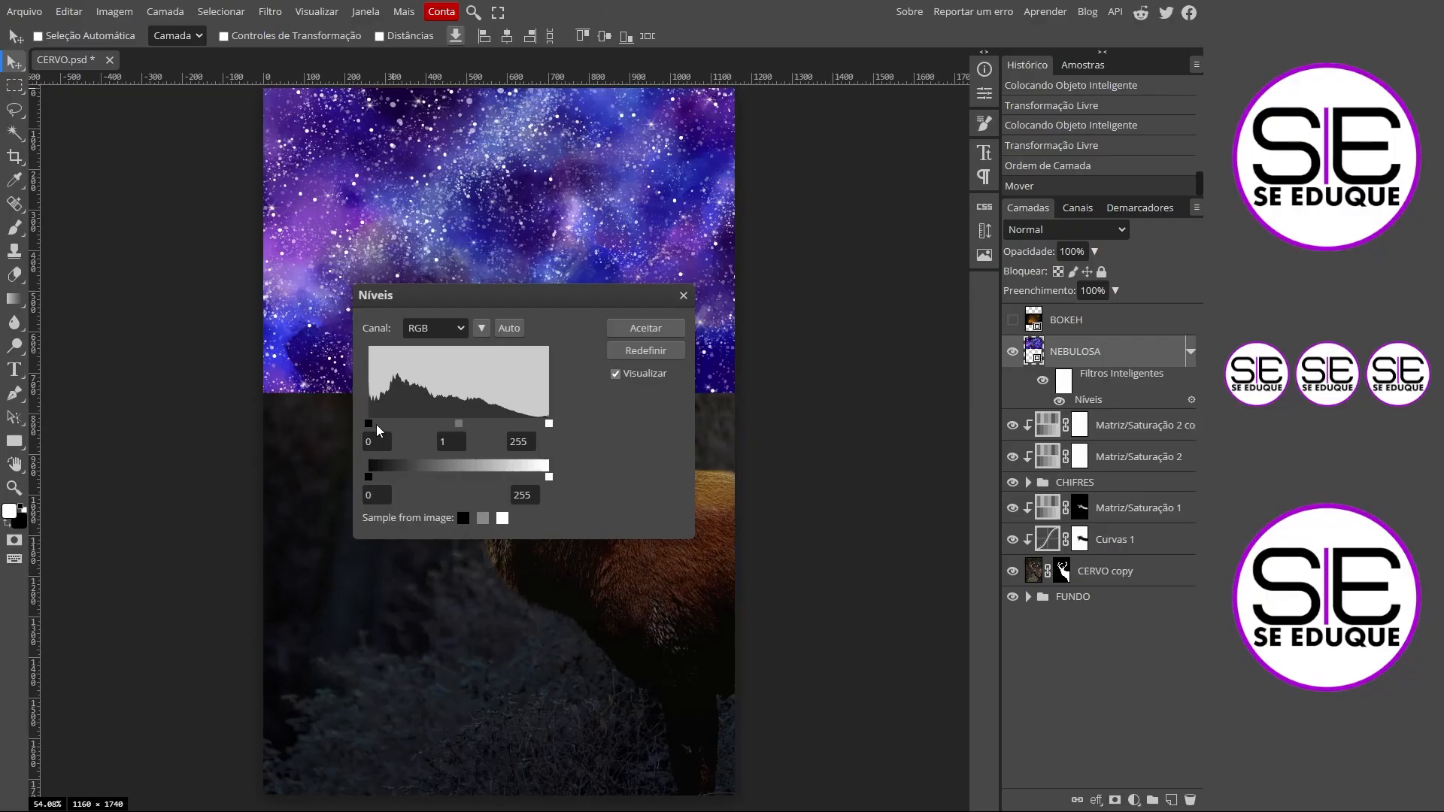
{"action": "left_click_drag", "start_coordinate": [369, 426], "coordinate": [460, 426]}
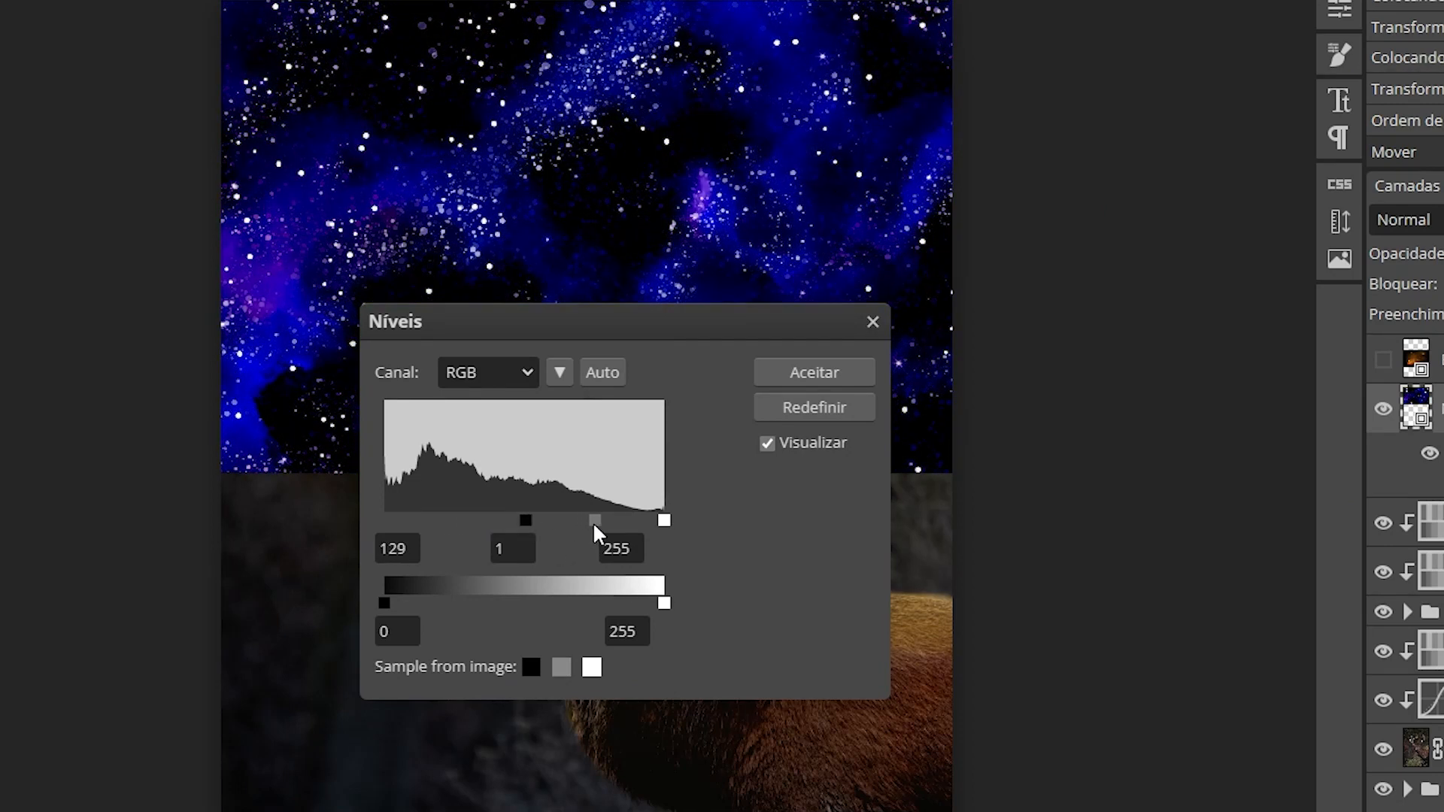
{"action": "left_click_drag", "start_coordinate": [595, 525], "coordinate": [629, 525]}
{"action": "left_click_drag", "start_coordinate": [526, 523], "coordinate": [552, 520]}
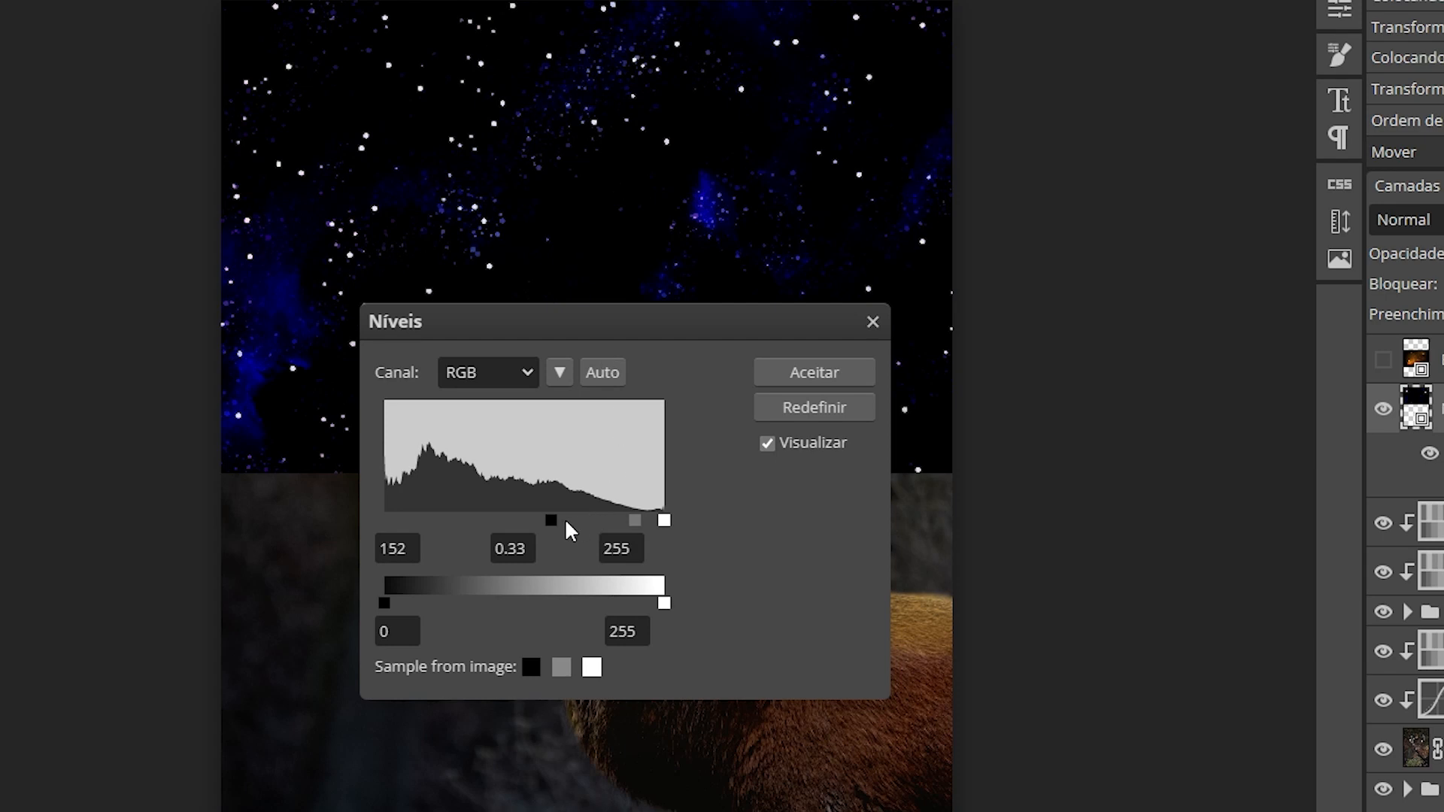
{"action": "left_click_drag", "start_coordinate": [560, 519], "coordinate": [671, 523]}
{"action": "left_click_drag", "start_coordinate": [737, 310], "coordinate": [742, 570]}
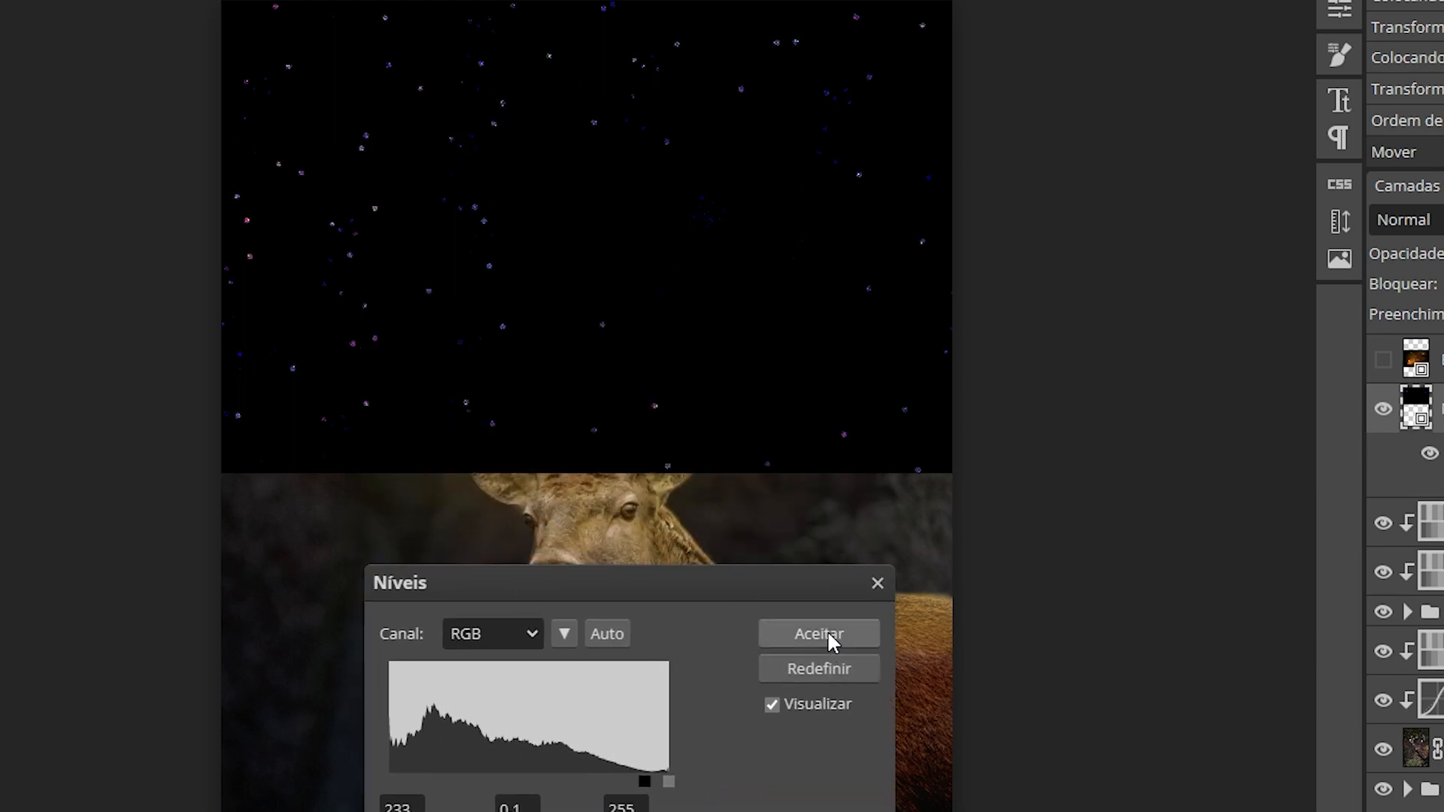
{"action": "left_click", "coordinate": [820, 634]}
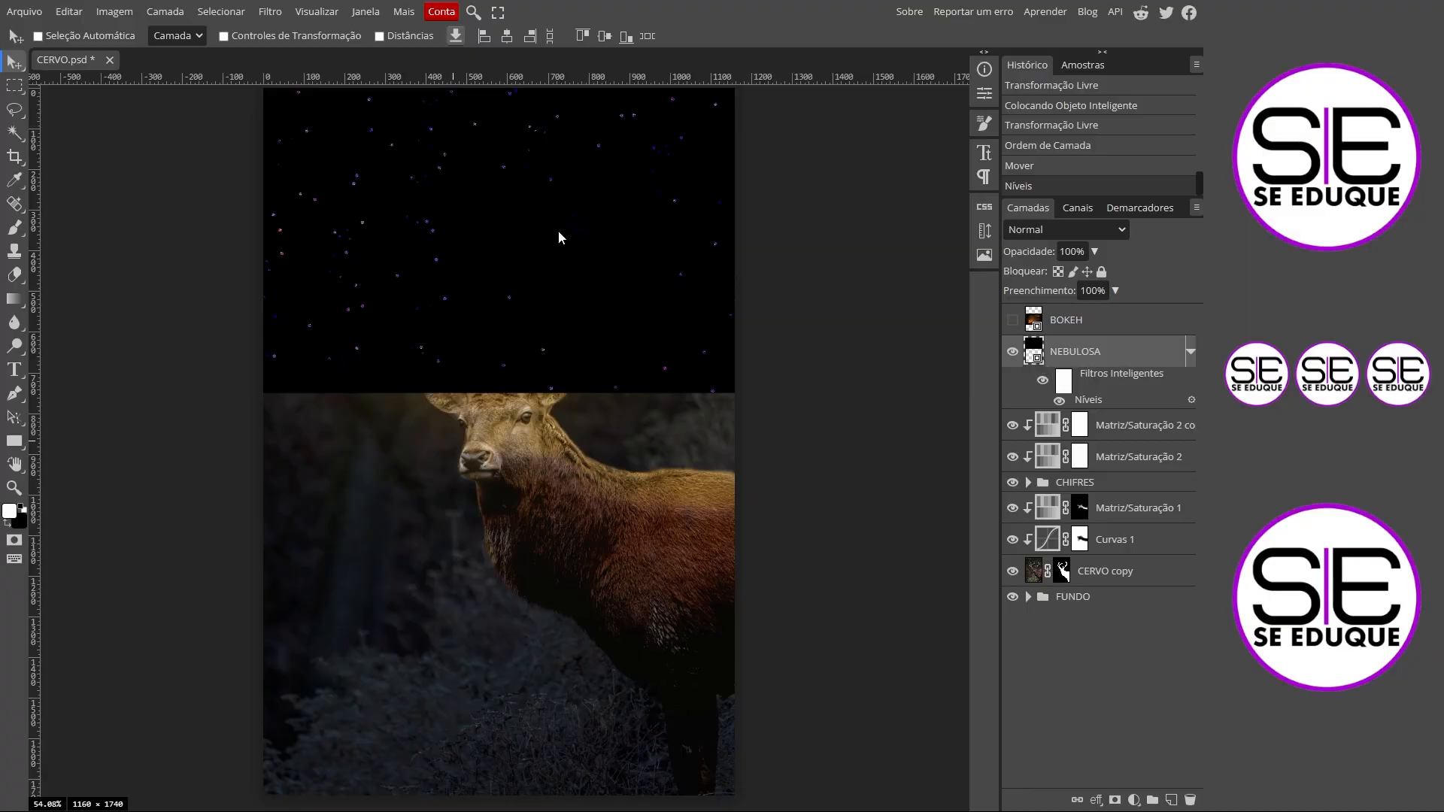
Move the NEBULOSA image slightly down from the canvas's top edge and set its blend mode to Tela
{"action": "left_click_drag", "start_coordinate": [559, 233], "coordinate": [563, 267]}
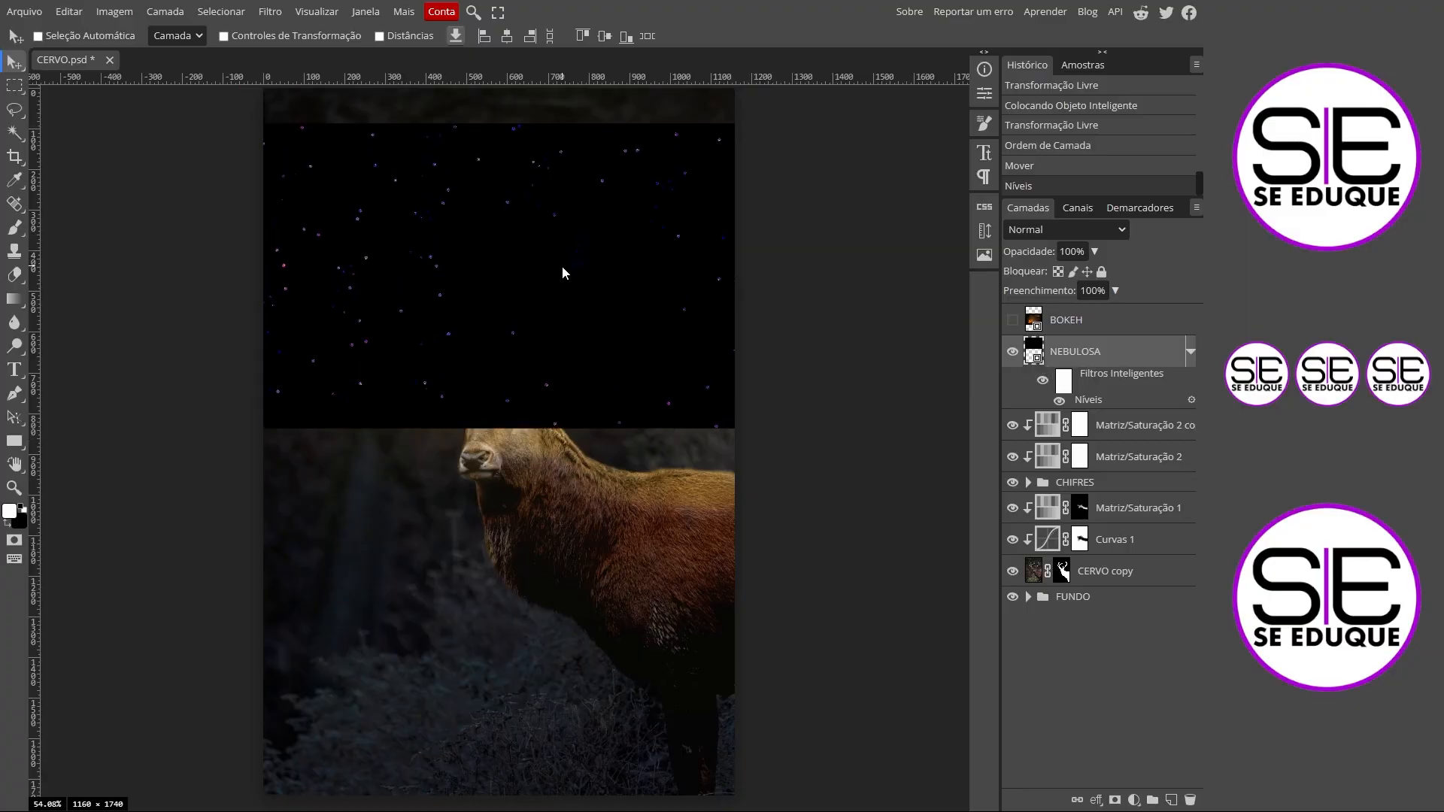
{"action": "left_click", "coordinate": [1055, 229]}
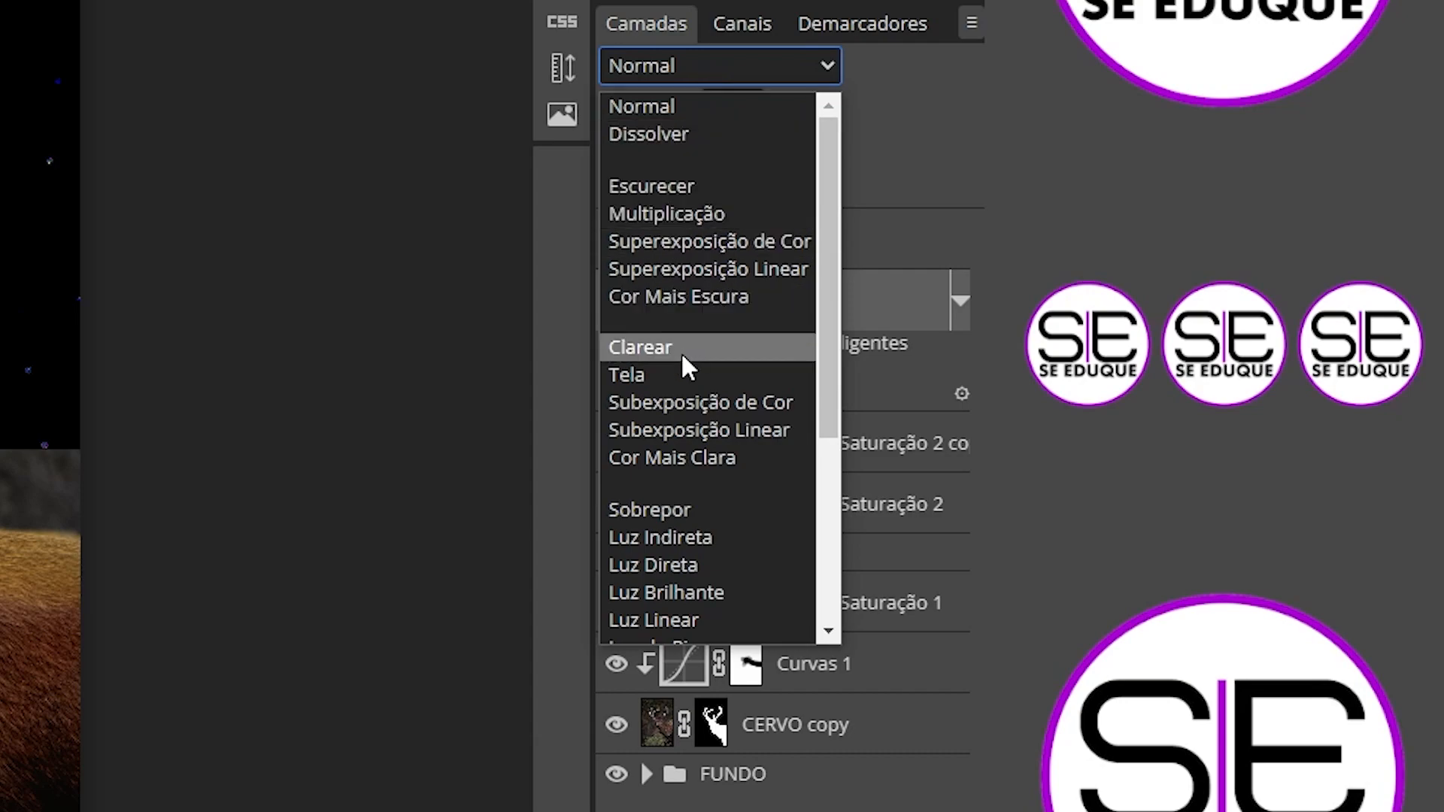
{"action": "left_click", "coordinate": [666, 374]}
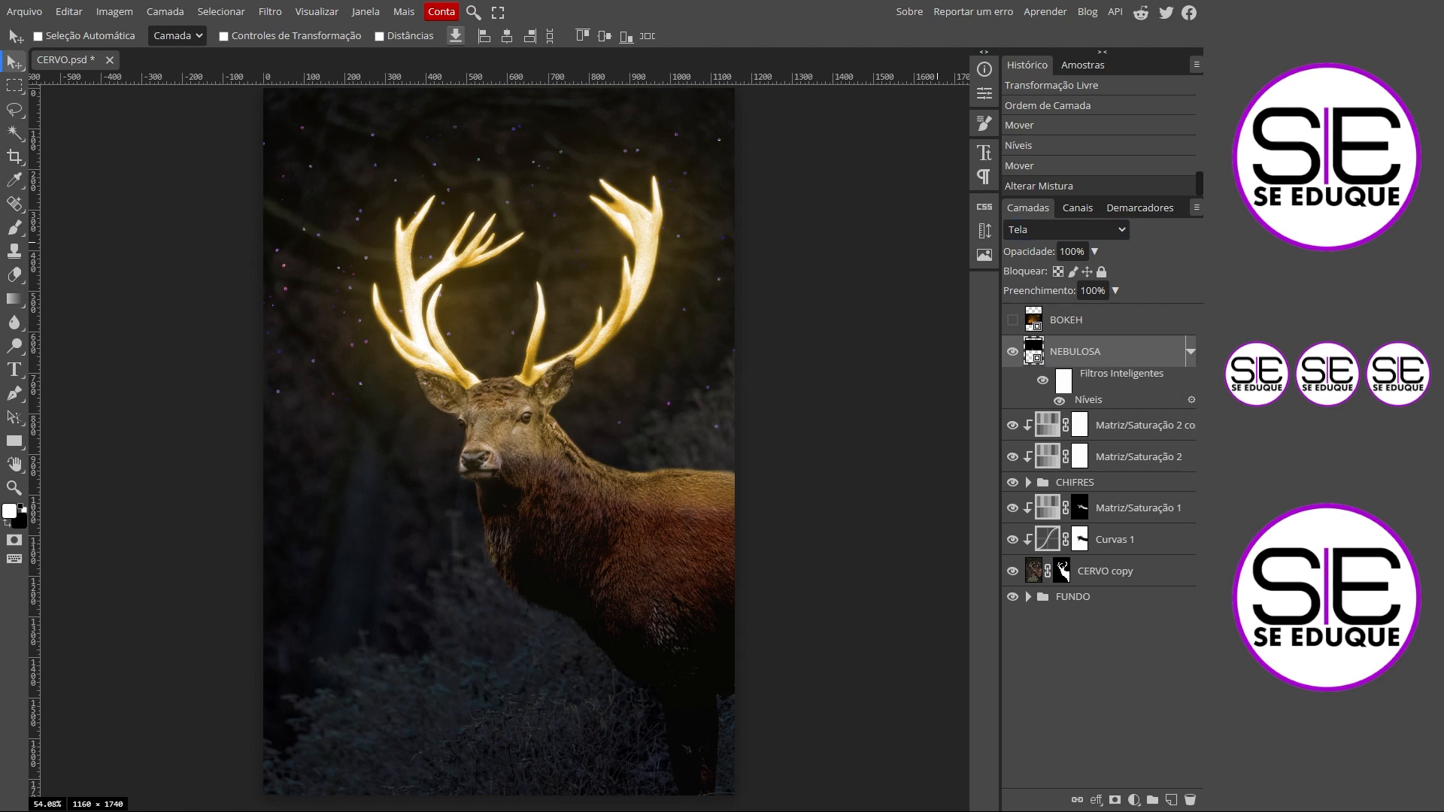
Add a layer mask to NEBULOSA and hide the stars along the image's side edges with a black brush, raising the flow to 52%
{"action": "left_click", "coordinate": [1116, 800]}
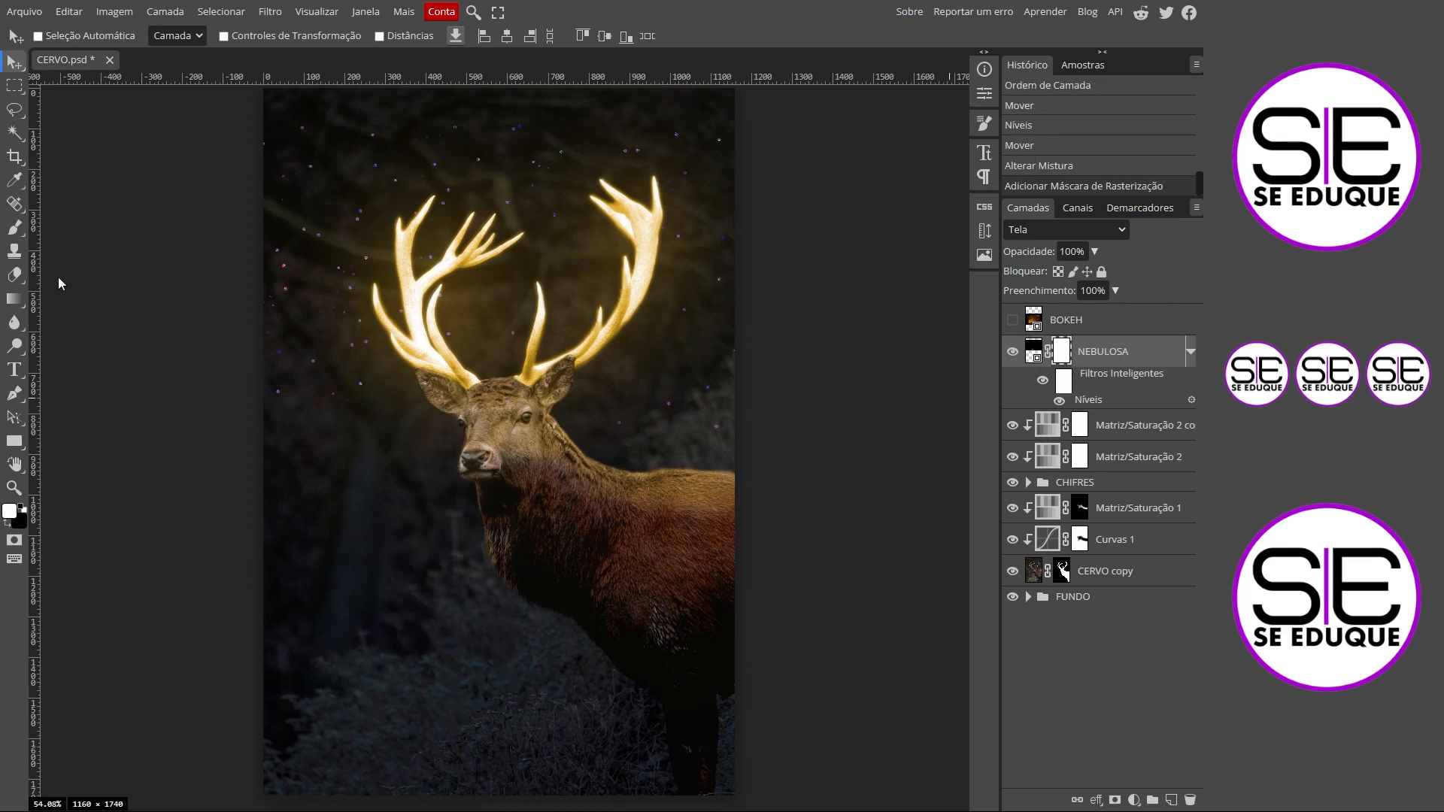
{"action": "key", "text": "b"}
{"action": "key", "text": "x"}
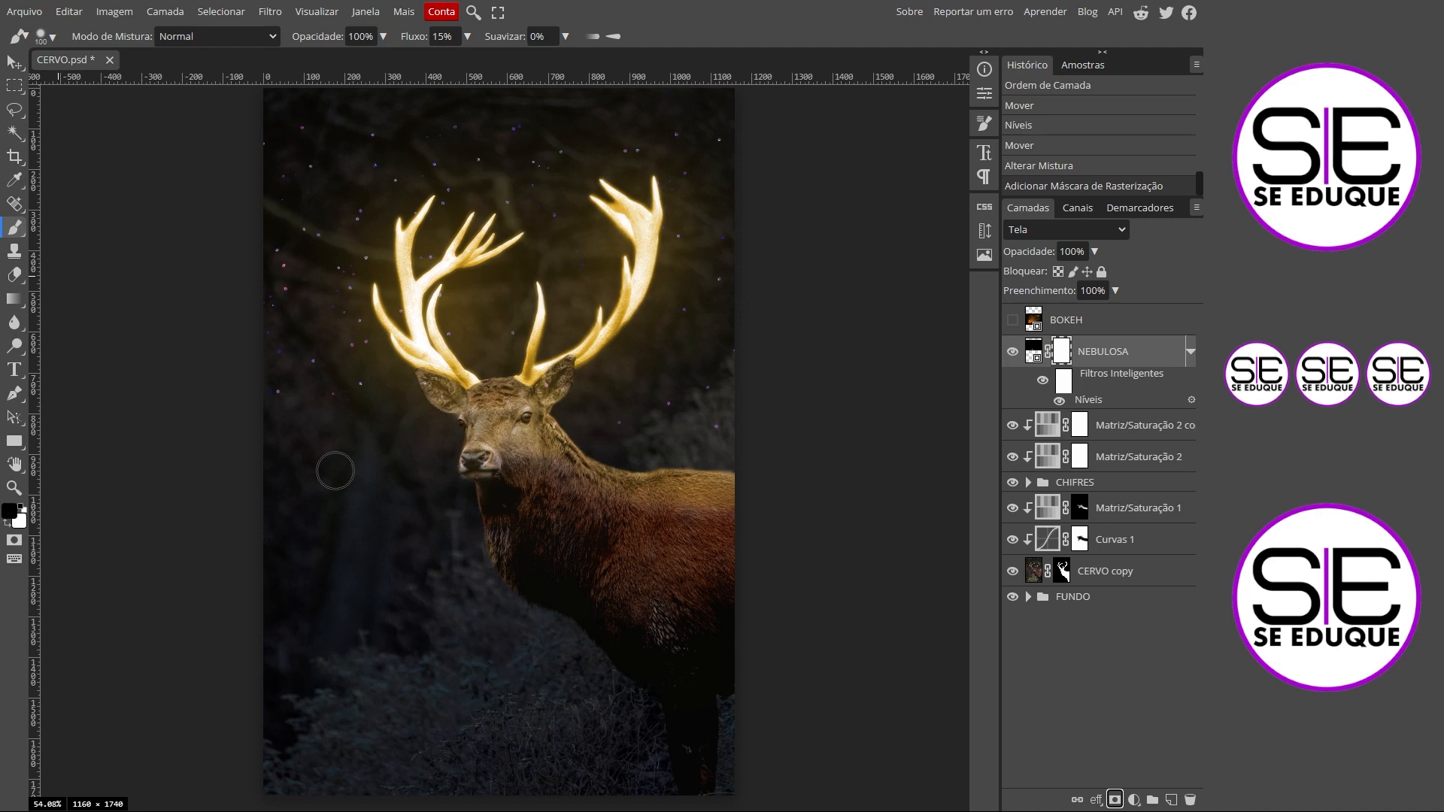
{"action": "left_click_drag", "start_coordinate": [283, 225], "coordinate": [271, 197]}
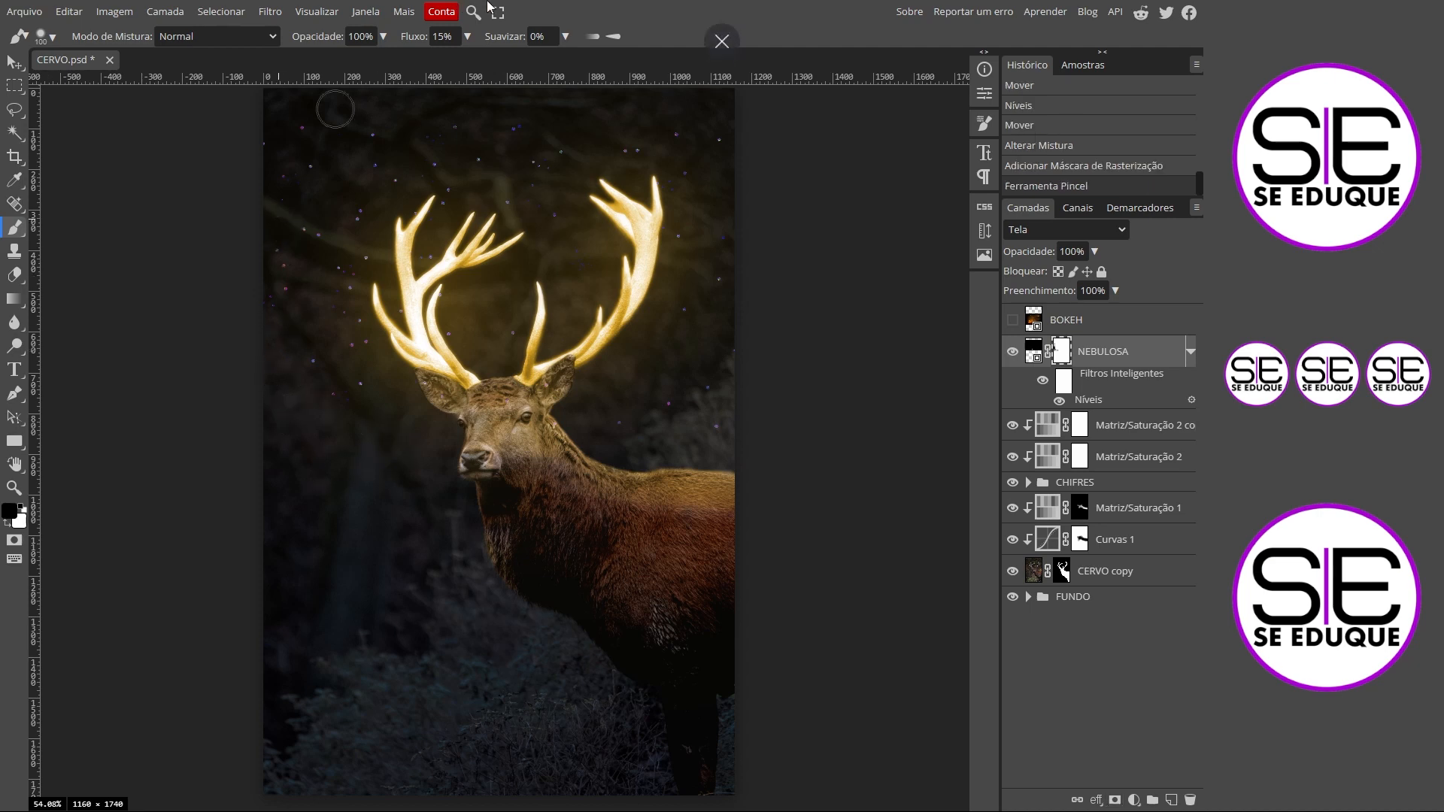
{"action": "left_click", "coordinate": [467, 37]}
{"action": "left_click", "coordinate": [438, 60]}
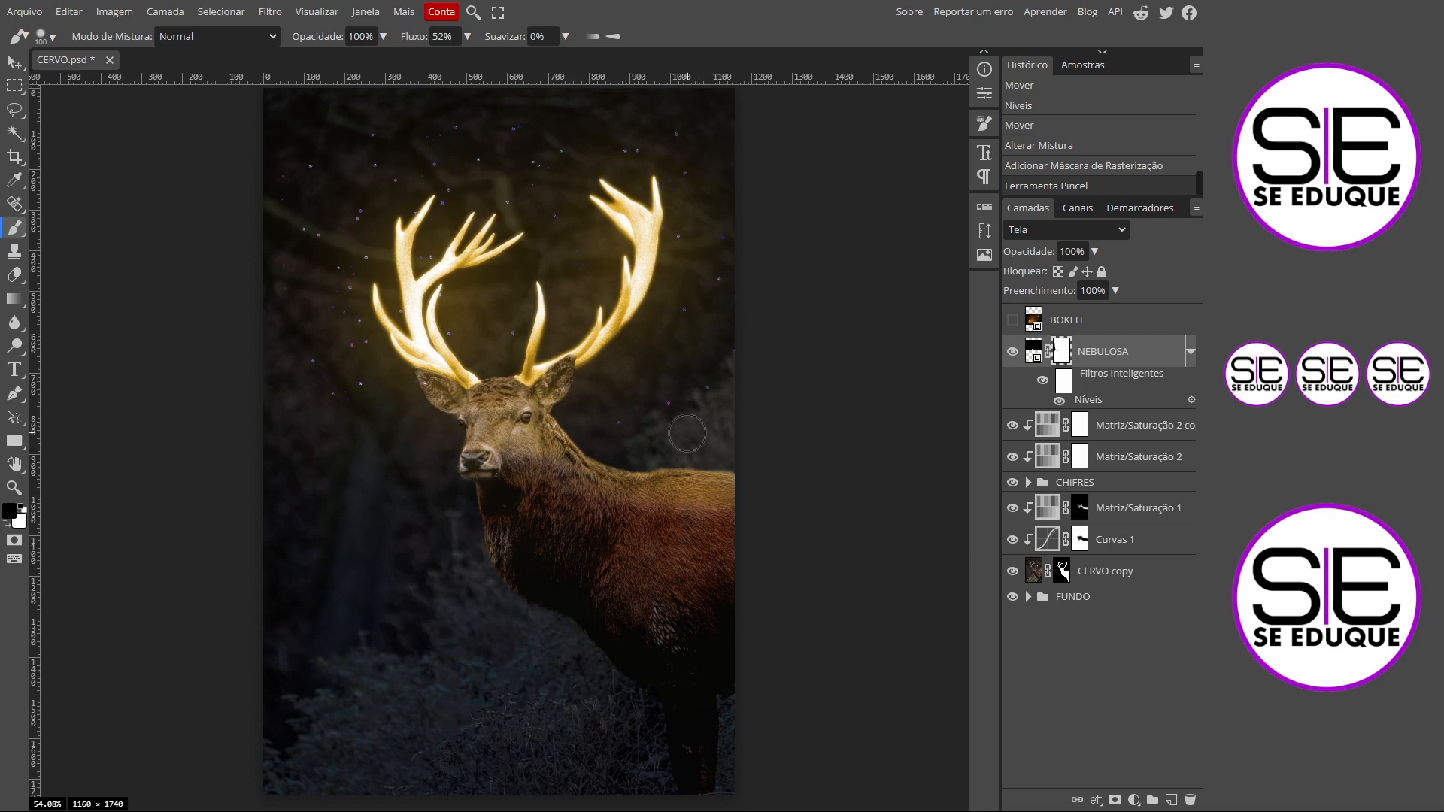
{"action": "left_click_drag", "start_coordinate": [651, 405], "coordinate": [631, 402]}
{"action": "left_click_drag", "start_coordinate": [267, 404], "coordinate": [263, 223]}
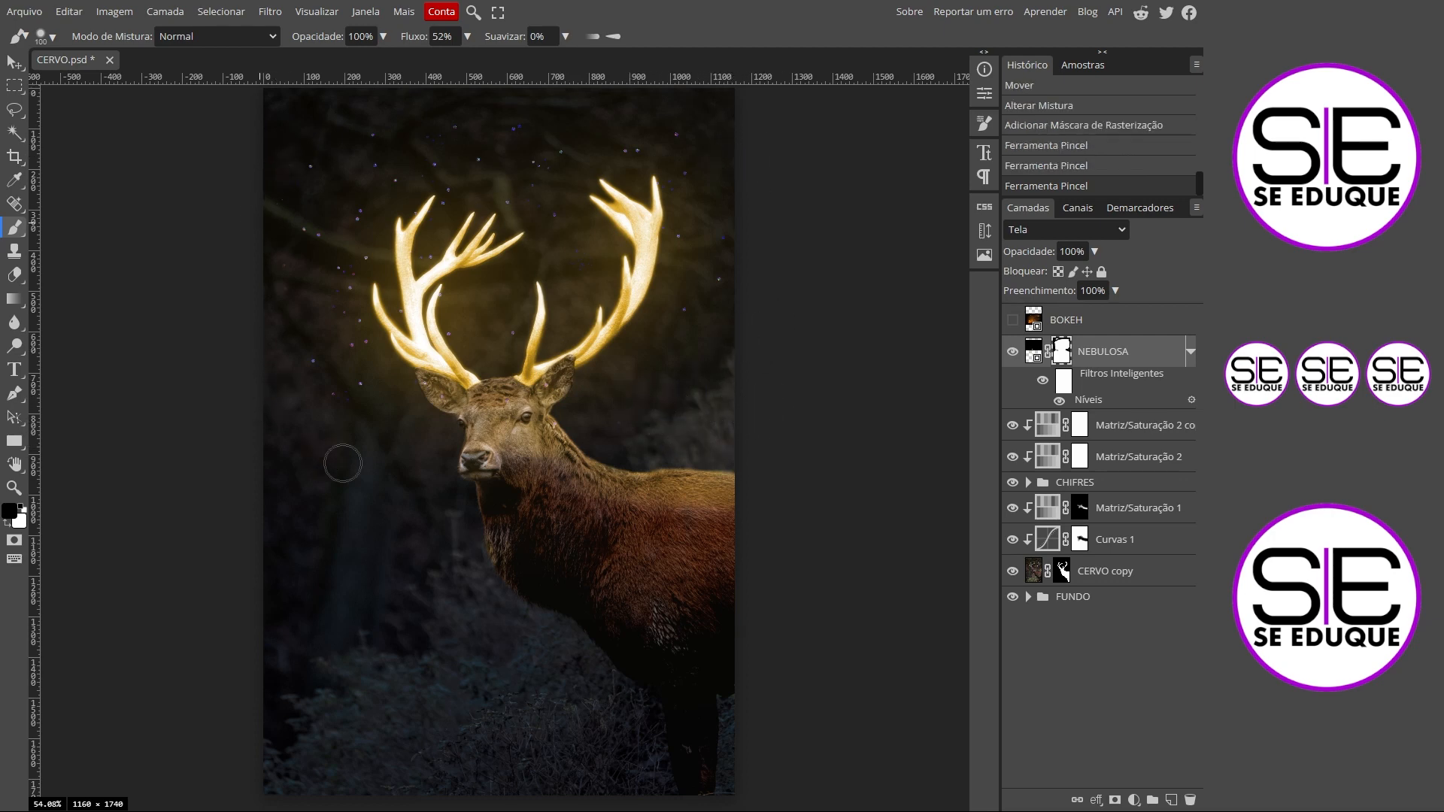
Apply a Desfoque Gaussiano with a 2.0 px radius to the NEBULOSA layer's image
{"action": "scroll", "coordinate": [575, 520], "scroll_direction": "up", "scroll_amount": 1}
{"action": "left_click", "coordinate": [1035, 356]}
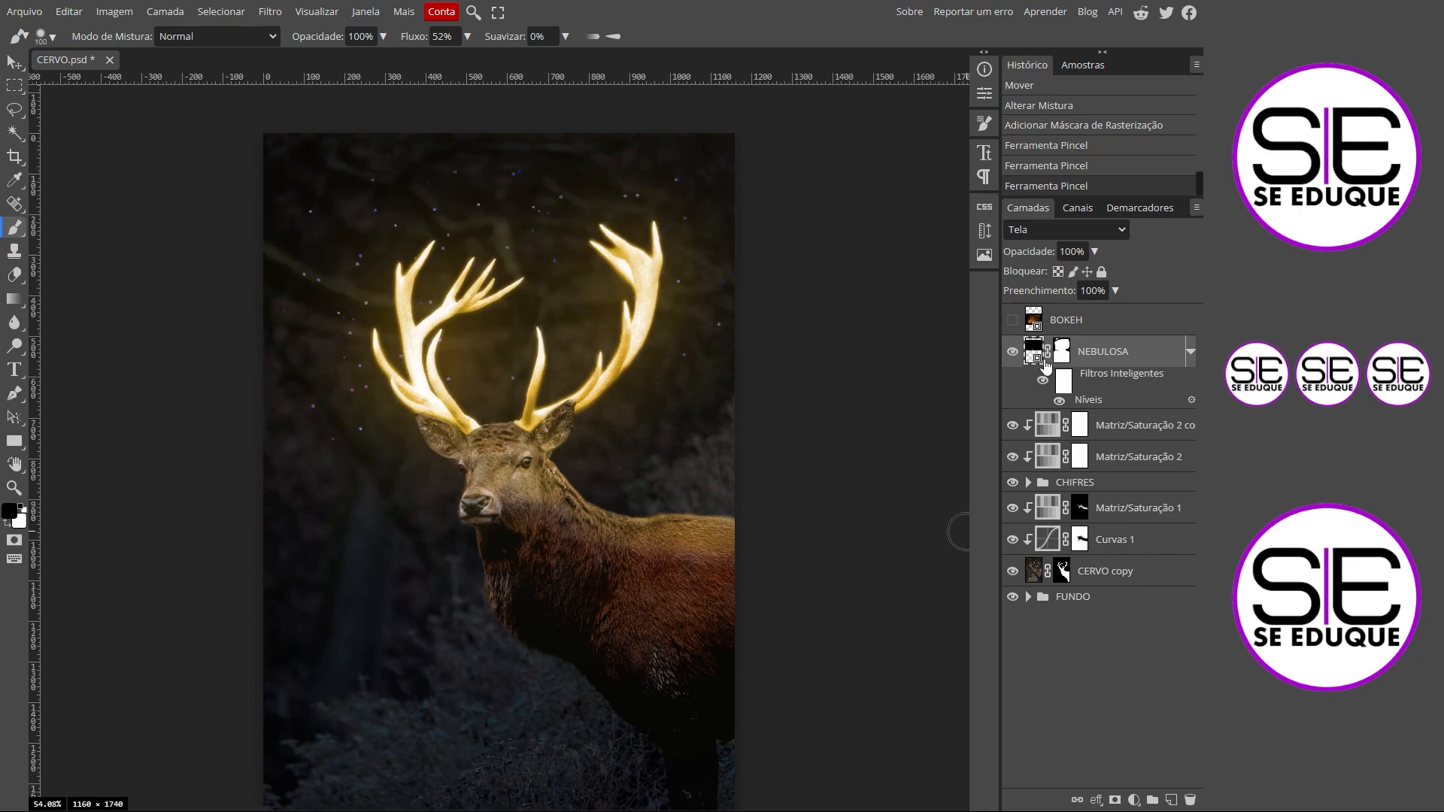
{"action": "left_click", "coordinate": [270, 12]}
{"action": "mouse_move", "coordinate": [301, 209]}
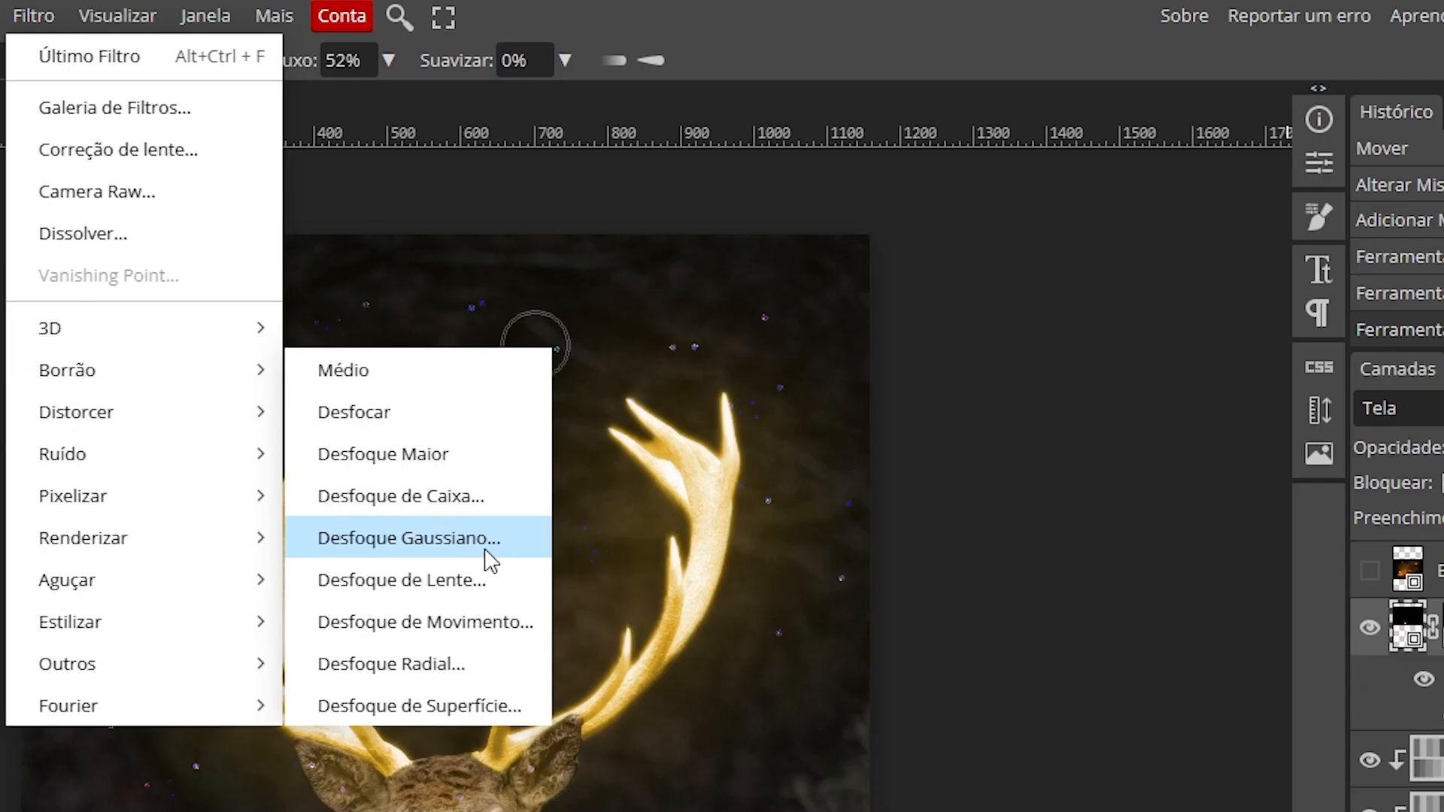
{"action": "left_click", "coordinate": [525, 305]}
{"action": "double_click", "coordinate": [938, 137]}
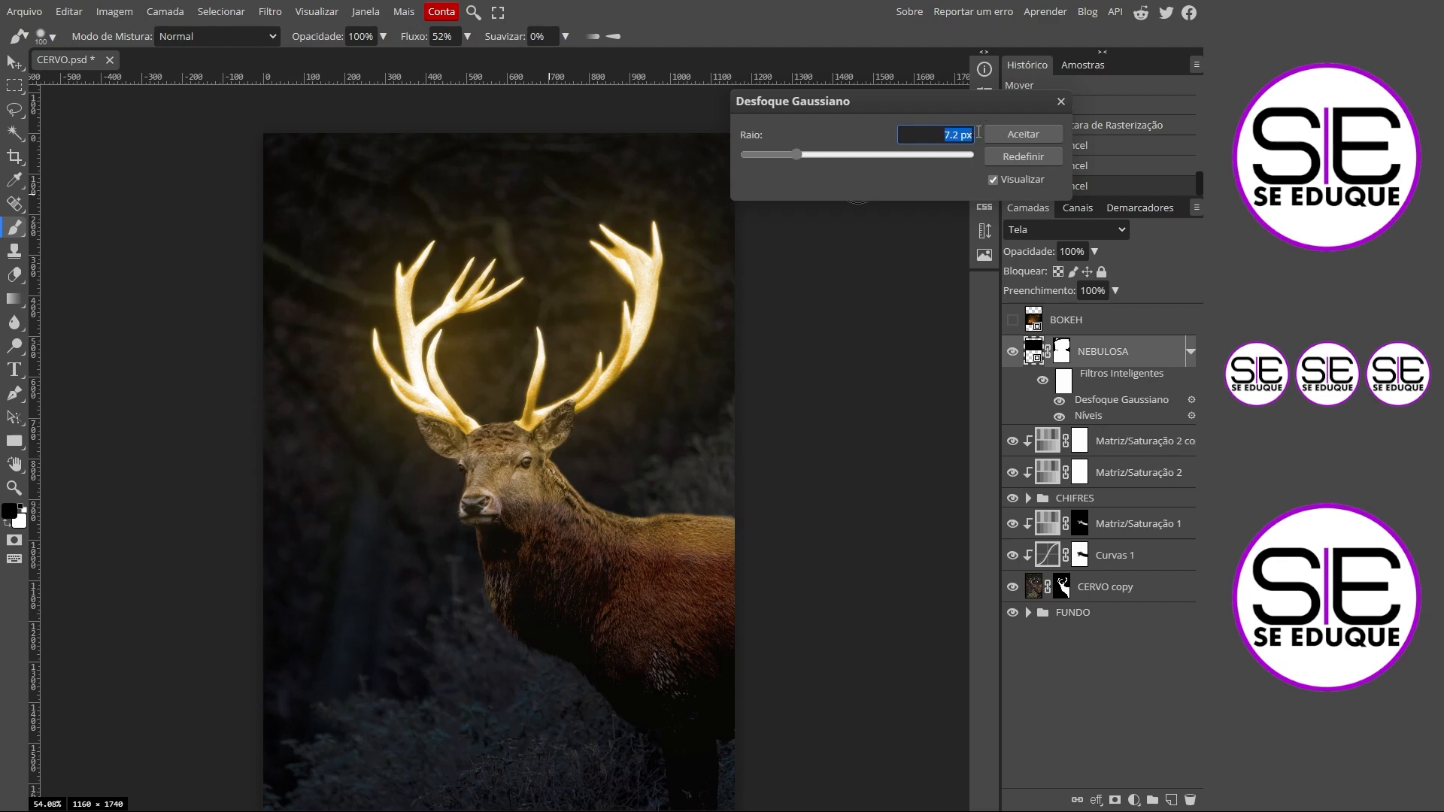
{"action": "type", "text": "1.5"}
{"action": "key", "text": "Return"}
{"action": "left_click", "coordinate": [1018, 139]}
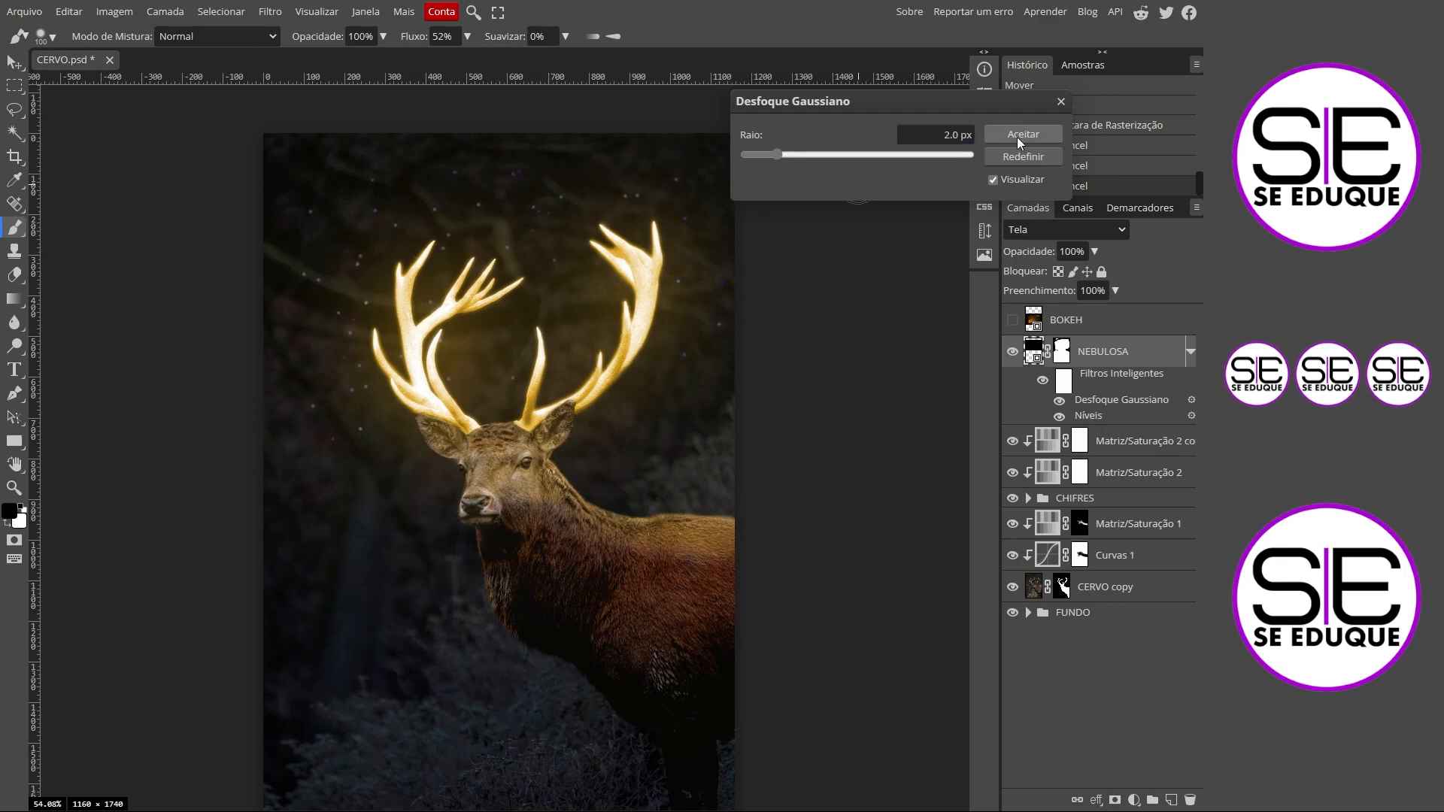
{"action": "left_click", "coordinate": [1021, 135]}
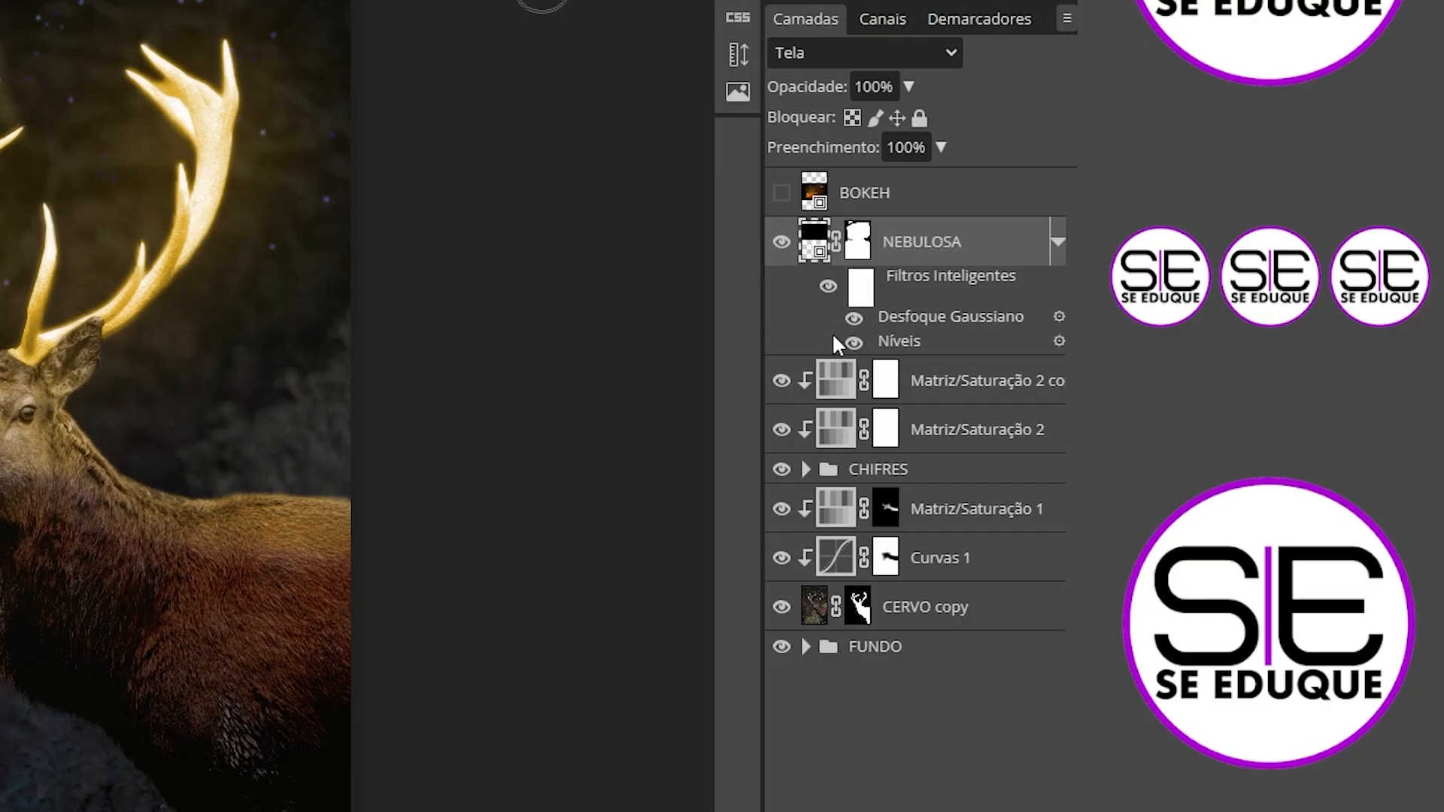
Duplicate the NEBULOSA layer three times to strengthen the stars
{"action": "key", "text": "ctrl+j"}
{"action": "key", "text": "ctrl+j"}
{"action": "key", "text": "ctrl+j"}
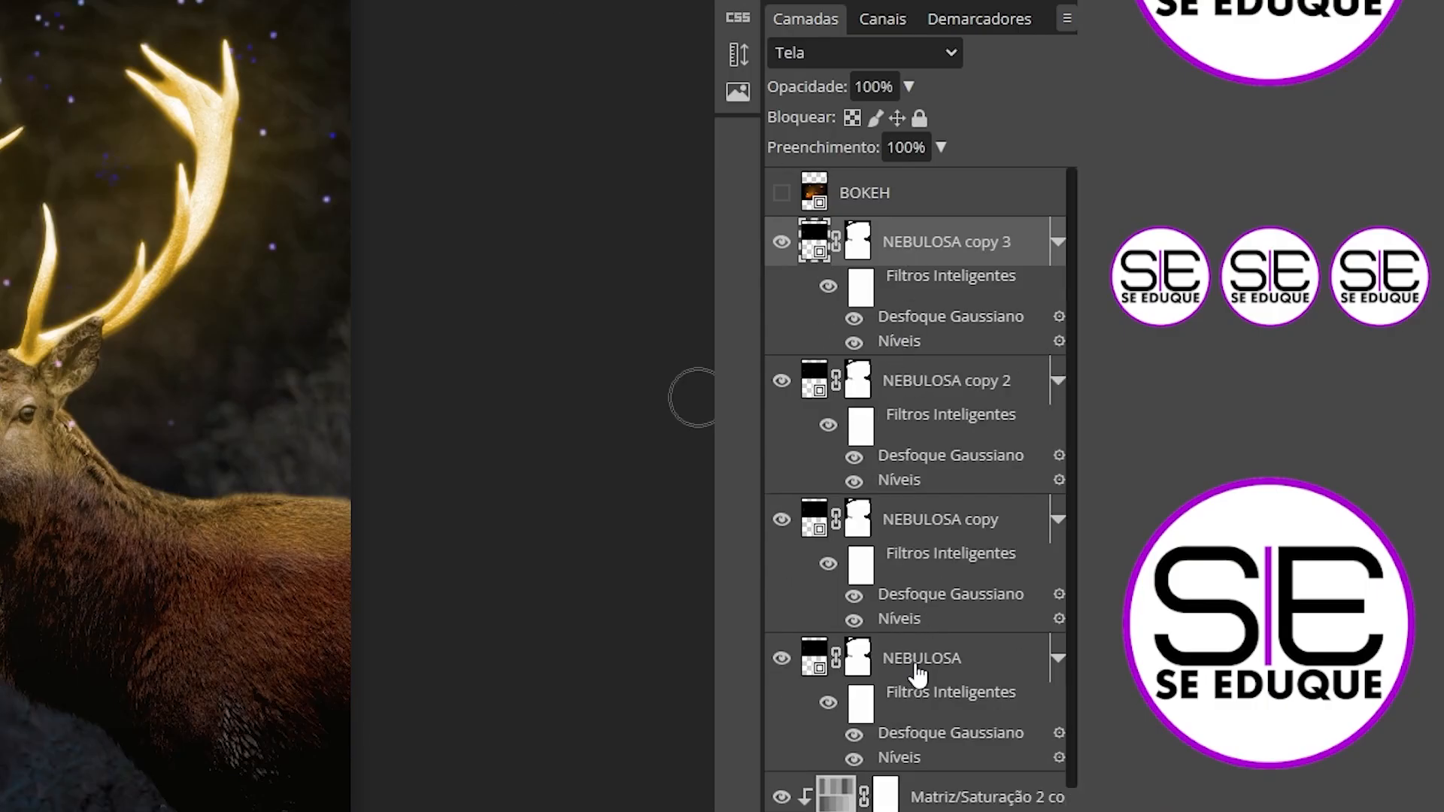
Convert the four NEBULOSA layers into one smart object and set its blend mode to Tela
{"action": "left_click", "coordinate": [918, 673], "text": "shift"}
{"action": "left_click", "coordinate": [1059, 241]}
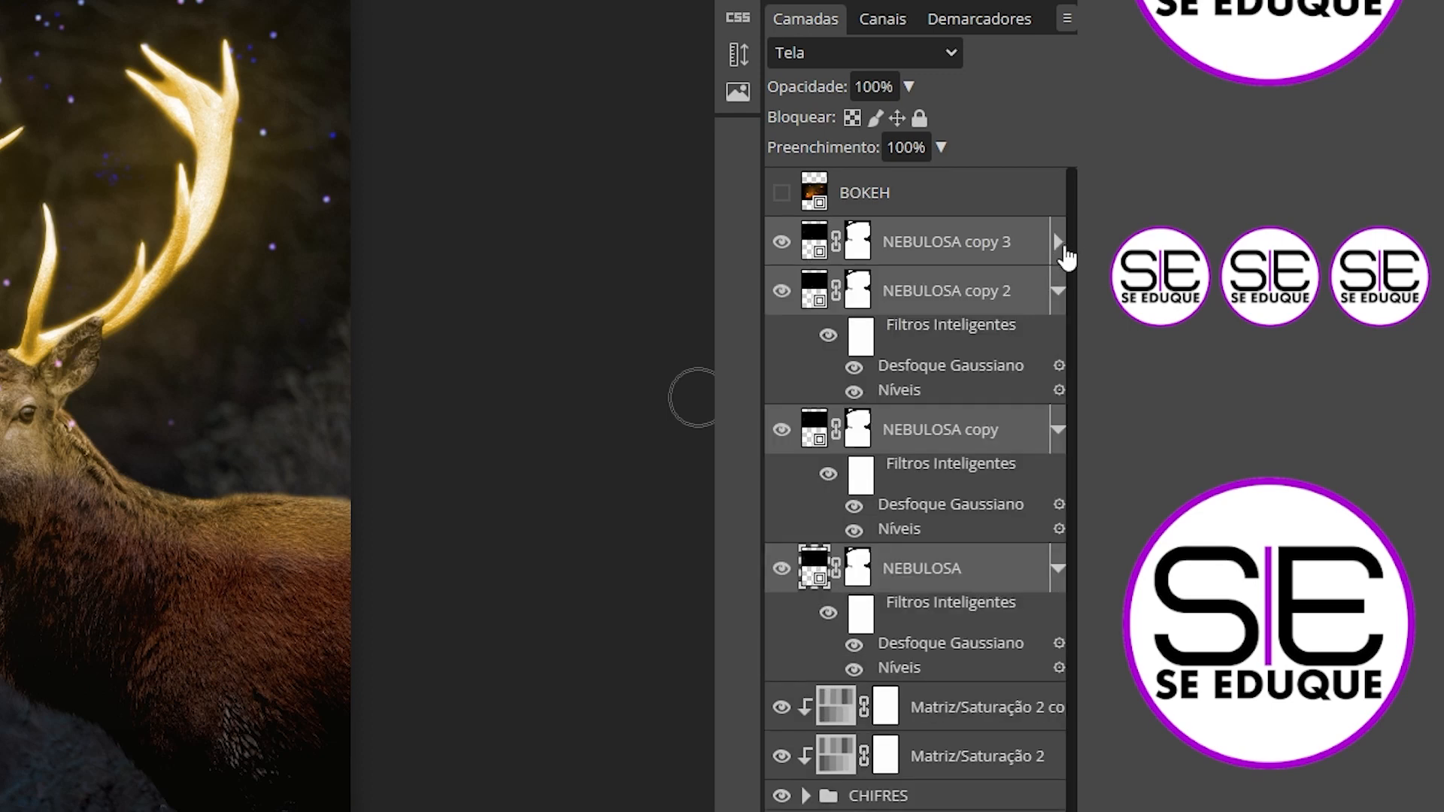
{"action": "left_click", "coordinate": [1059, 292]}
{"action": "left_click", "coordinate": [1059, 339]}
{"action": "left_click", "coordinate": [1058, 388]}
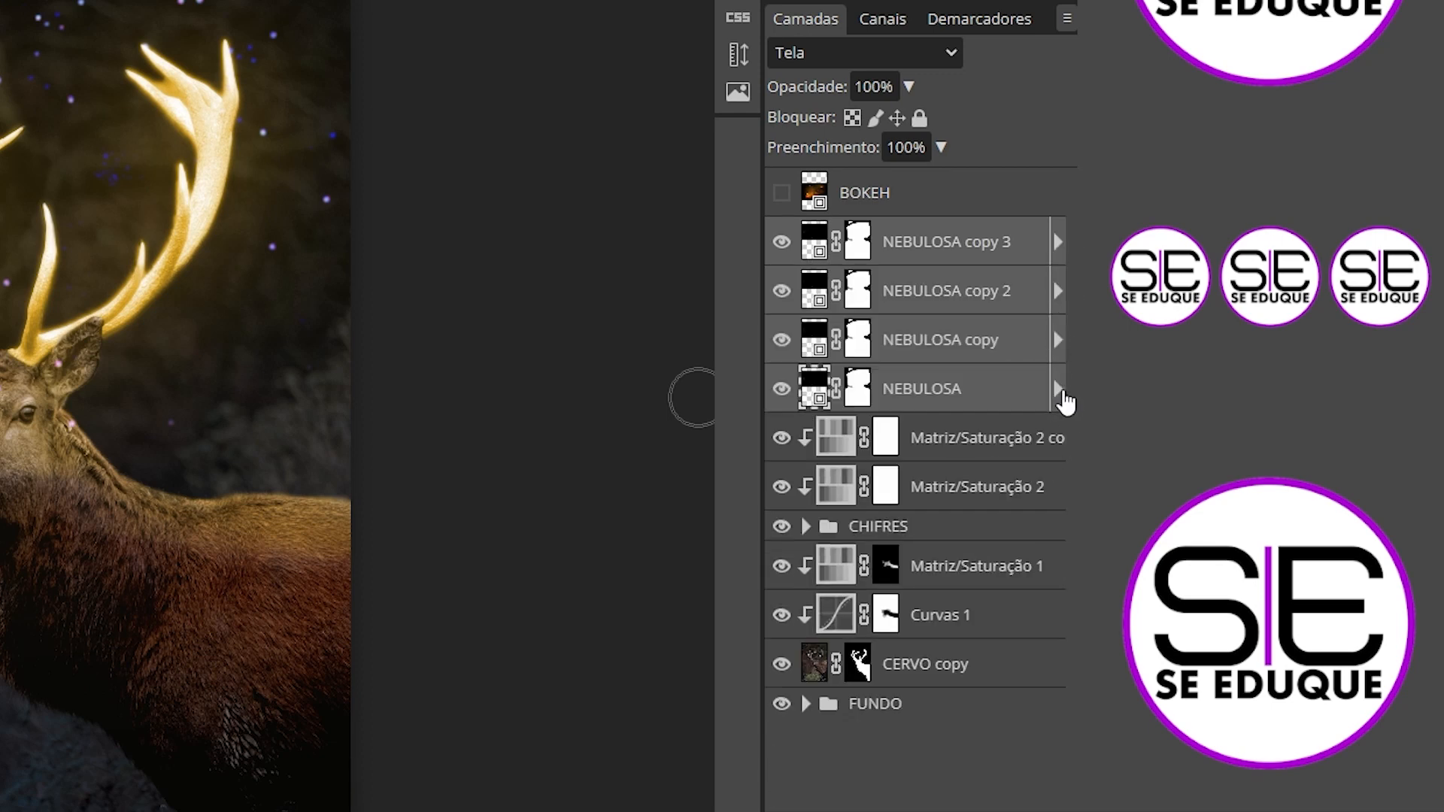
{"action": "right_click", "coordinate": [876, 241]}
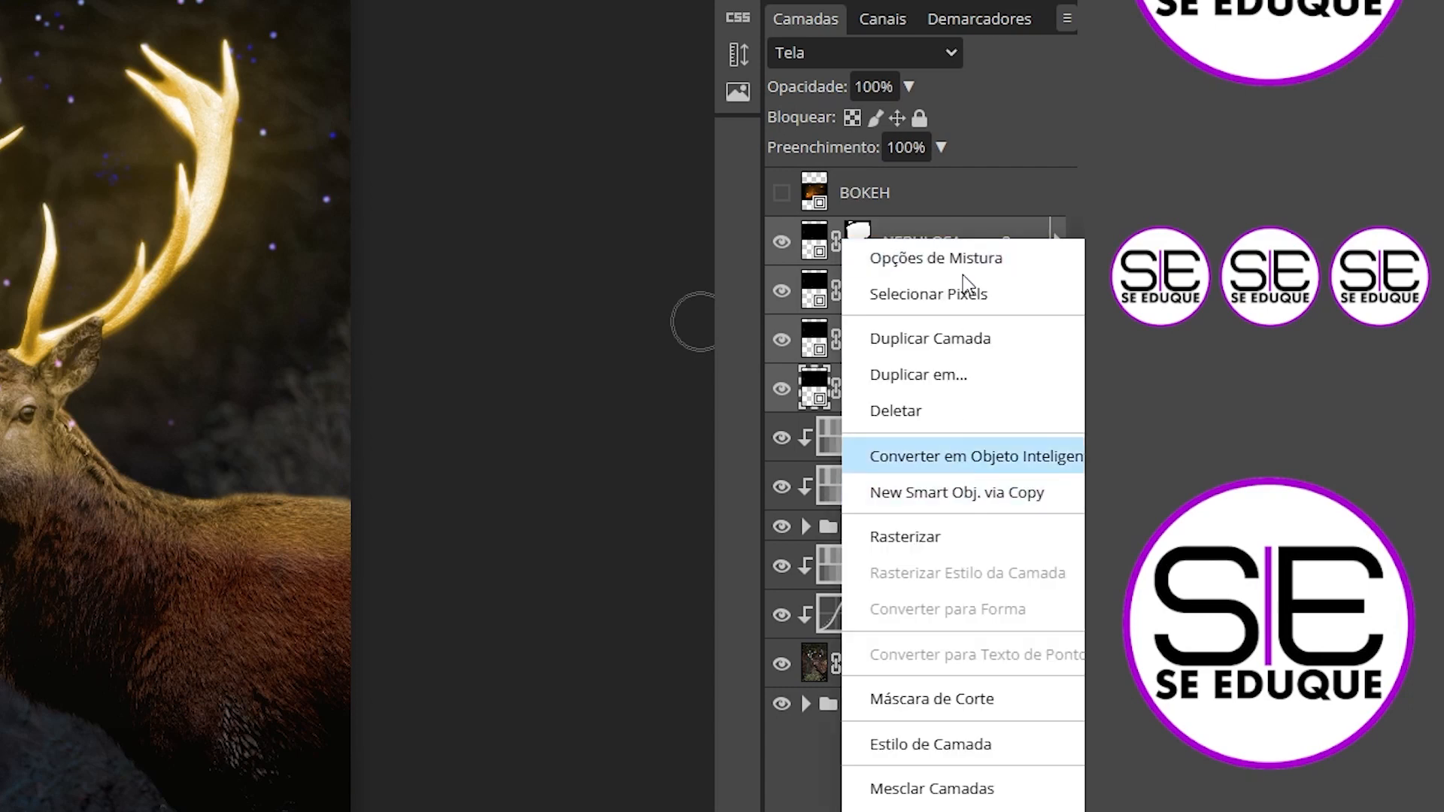
{"action": "left_click", "coordinate": [937, 467]}
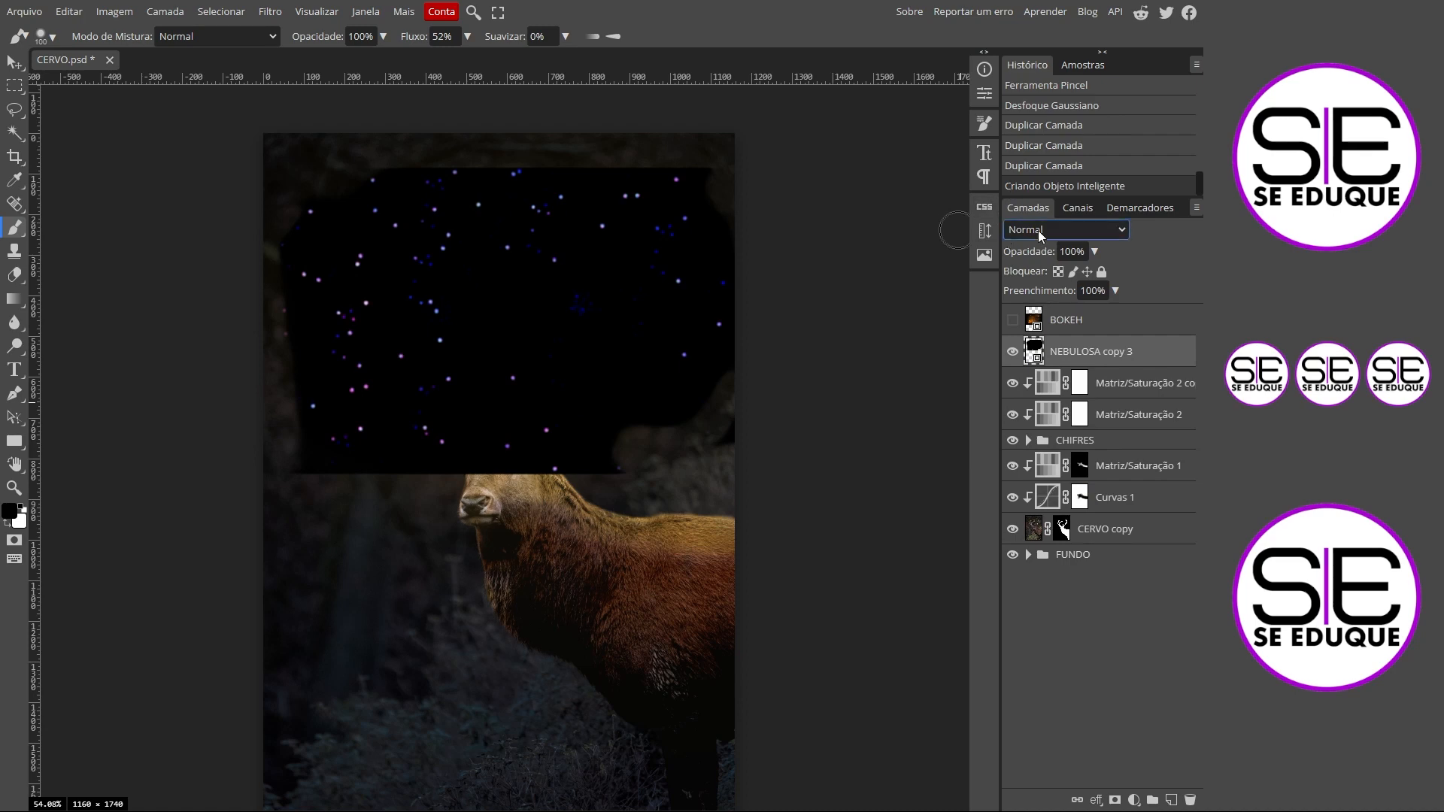
{"action": "left_click", "coordinate": [1041, 236]}
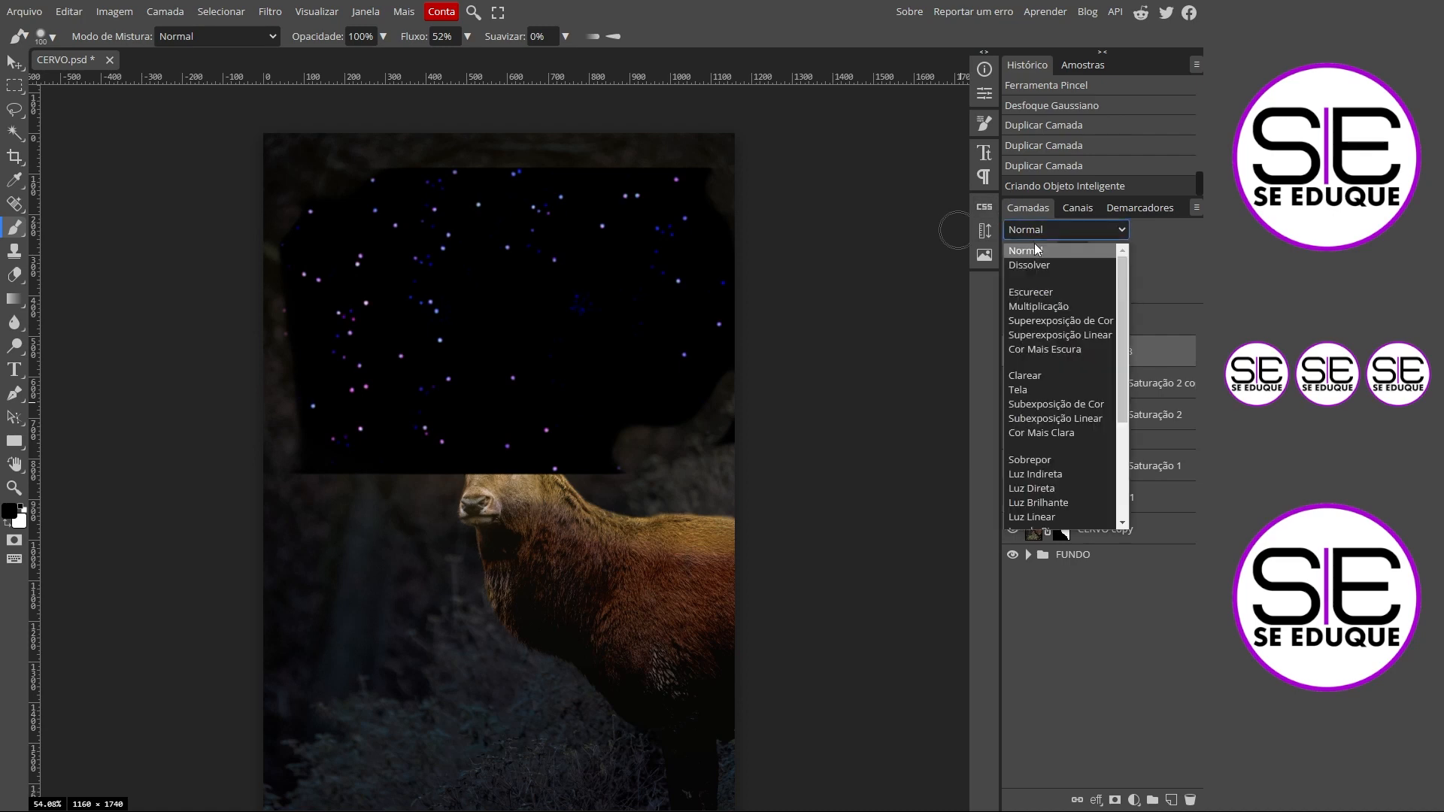
{"action": "left_click", "coordinate": [1027, 393]}
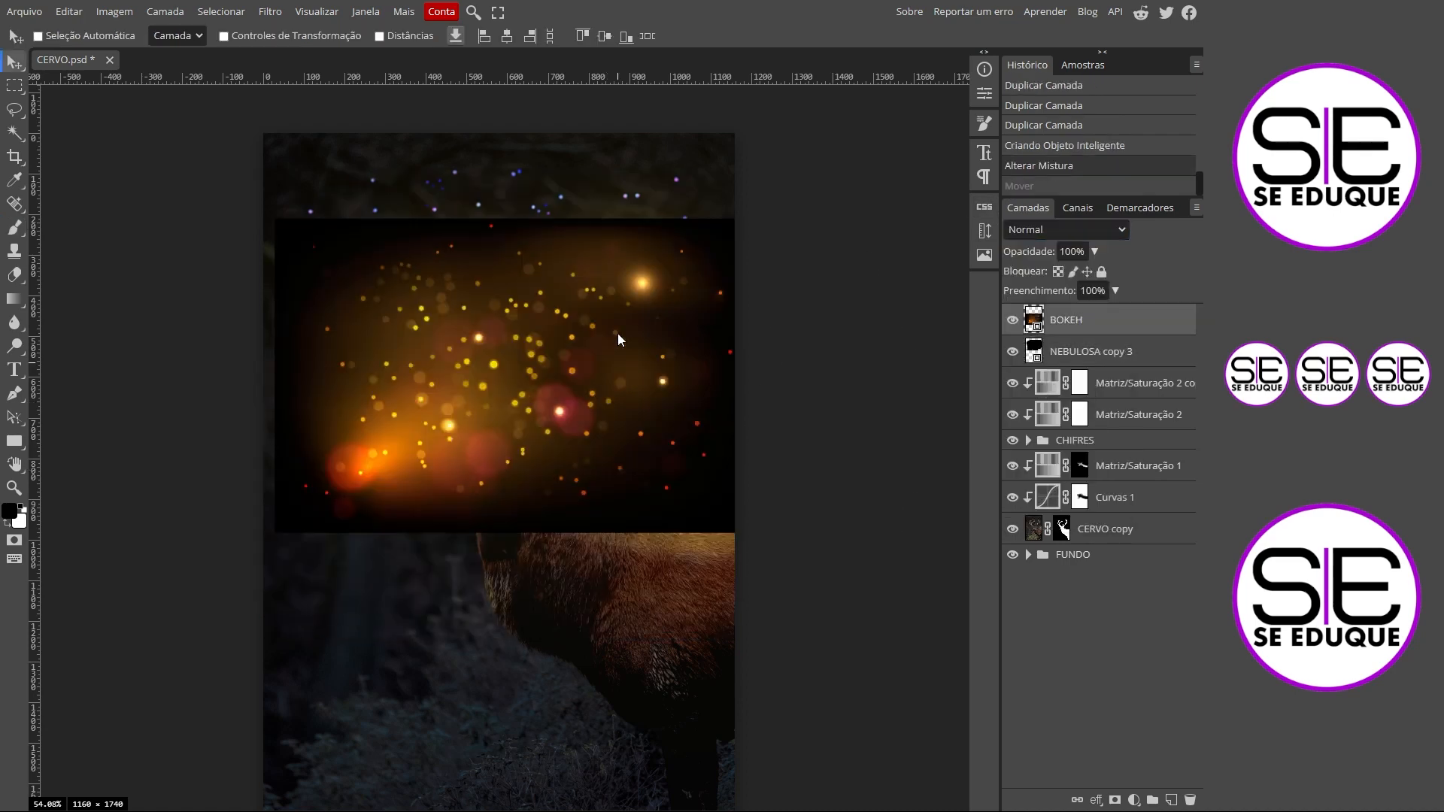
Move the visible BOKEH image up to the canvas's top edge and rotate it 180°
{"action": "left_click_drag", "start_coordinate": [618, 340], "coordinate": [614, 278]}
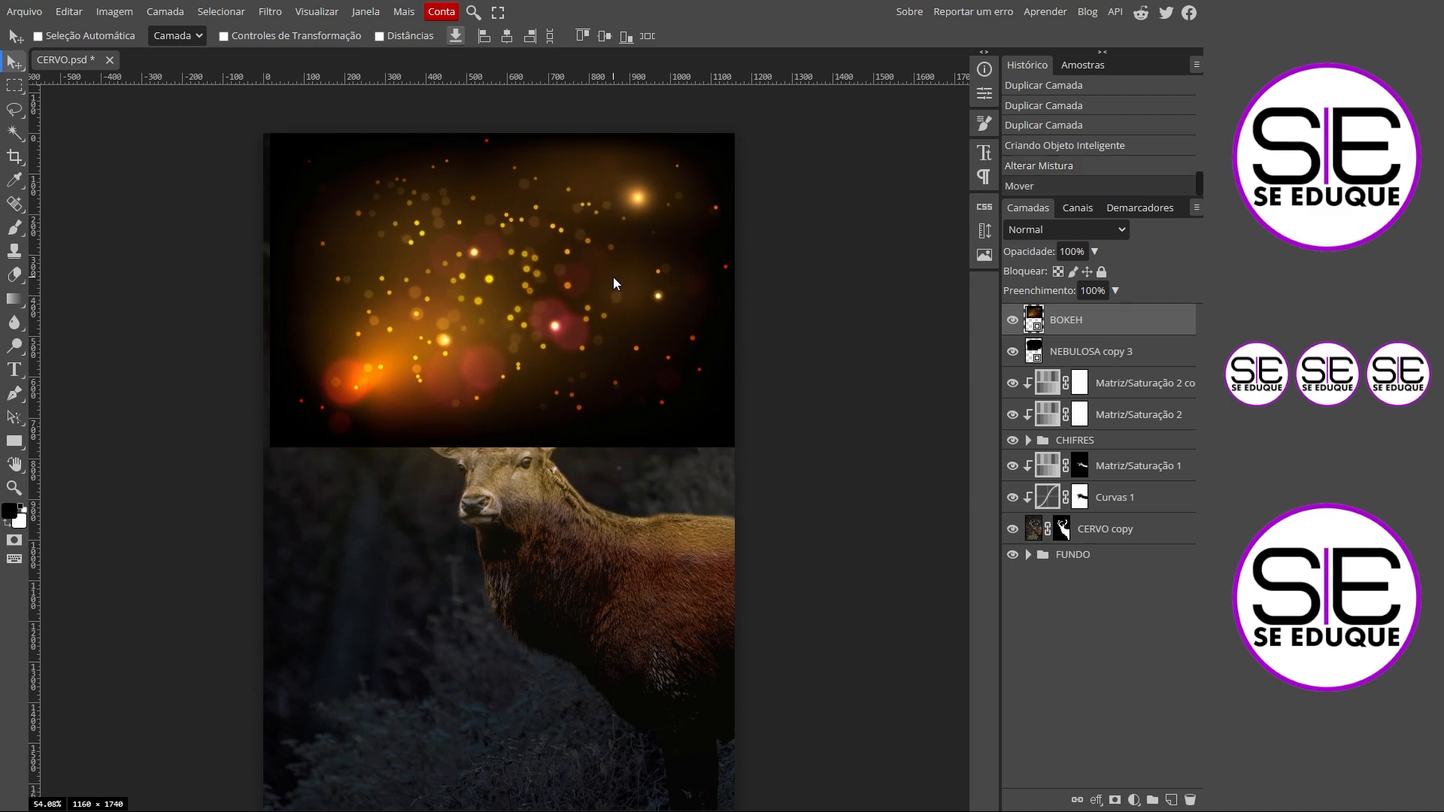
{"action": "key", "text": "ctrl+alt+t"}
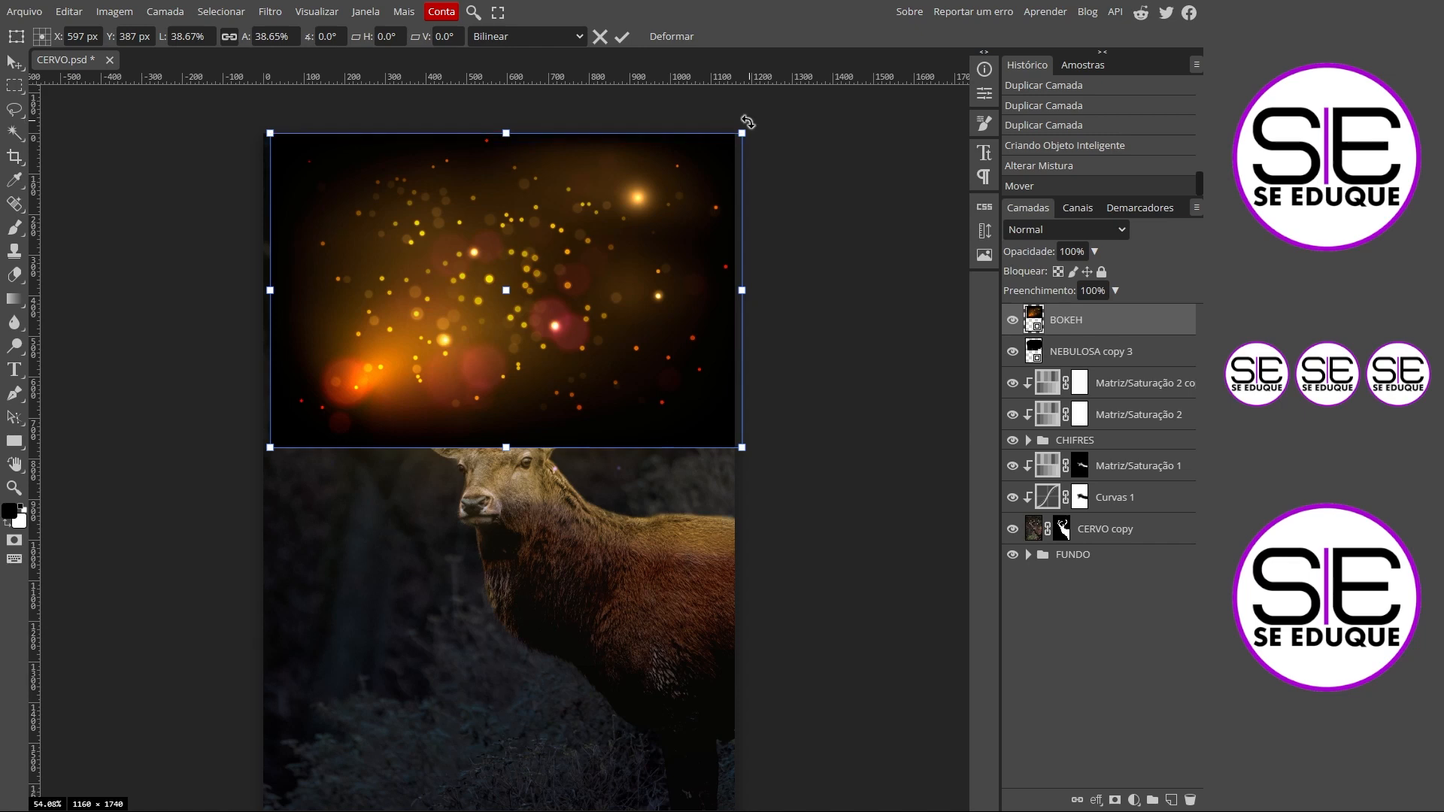
{"action": "left_click_drag", "start_coordinate": [744, 123], "coordinate": [404, 376]}
{"action": "key", "text": "Return"}
Set the BOKEH layer's blend mode to Tela and apply Níveis with black input 37, midtones 0.32 and white input 255
{"action": "left_click", "coordinate": [1027, 228]}
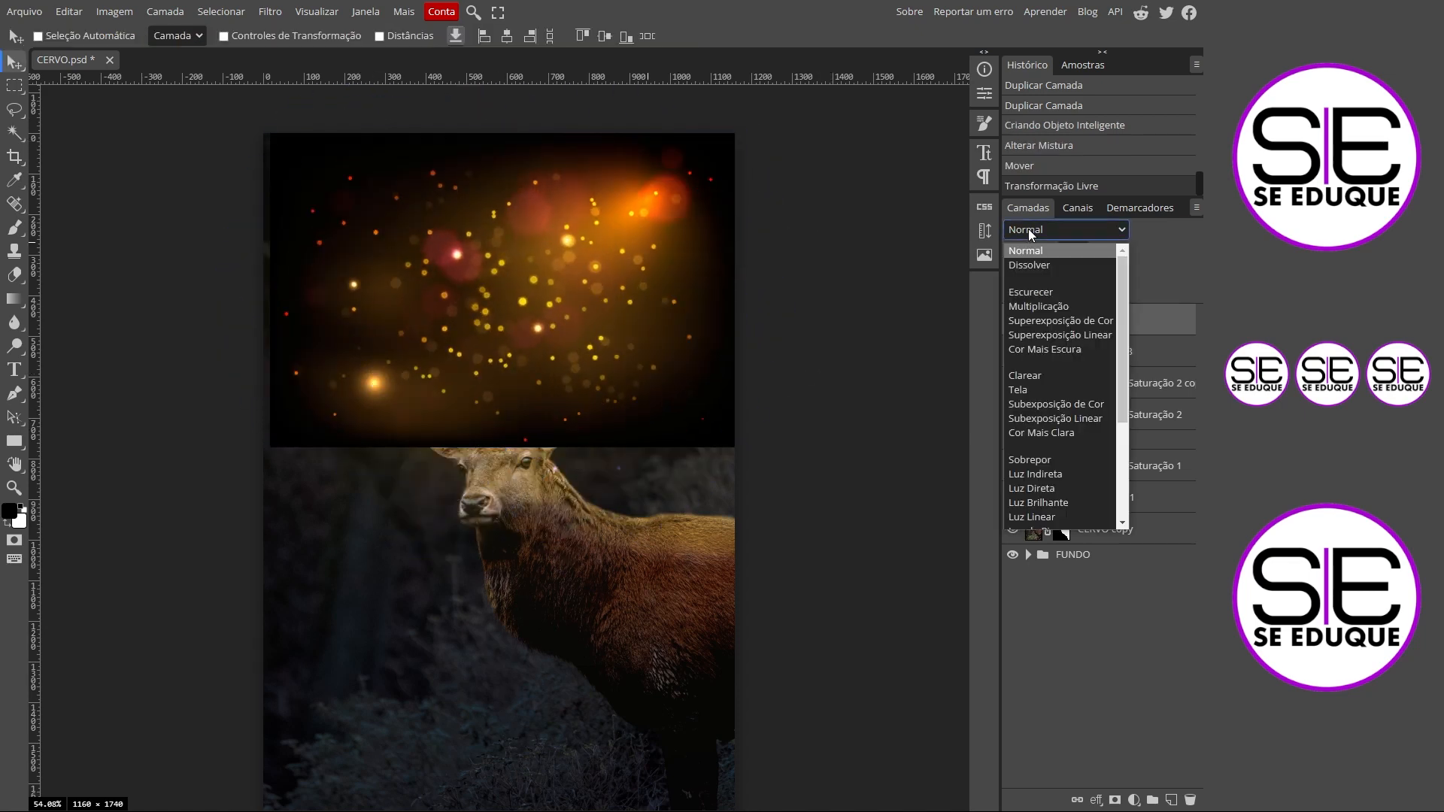
{"action": "left_click", "coordinate": [1042, 396]}
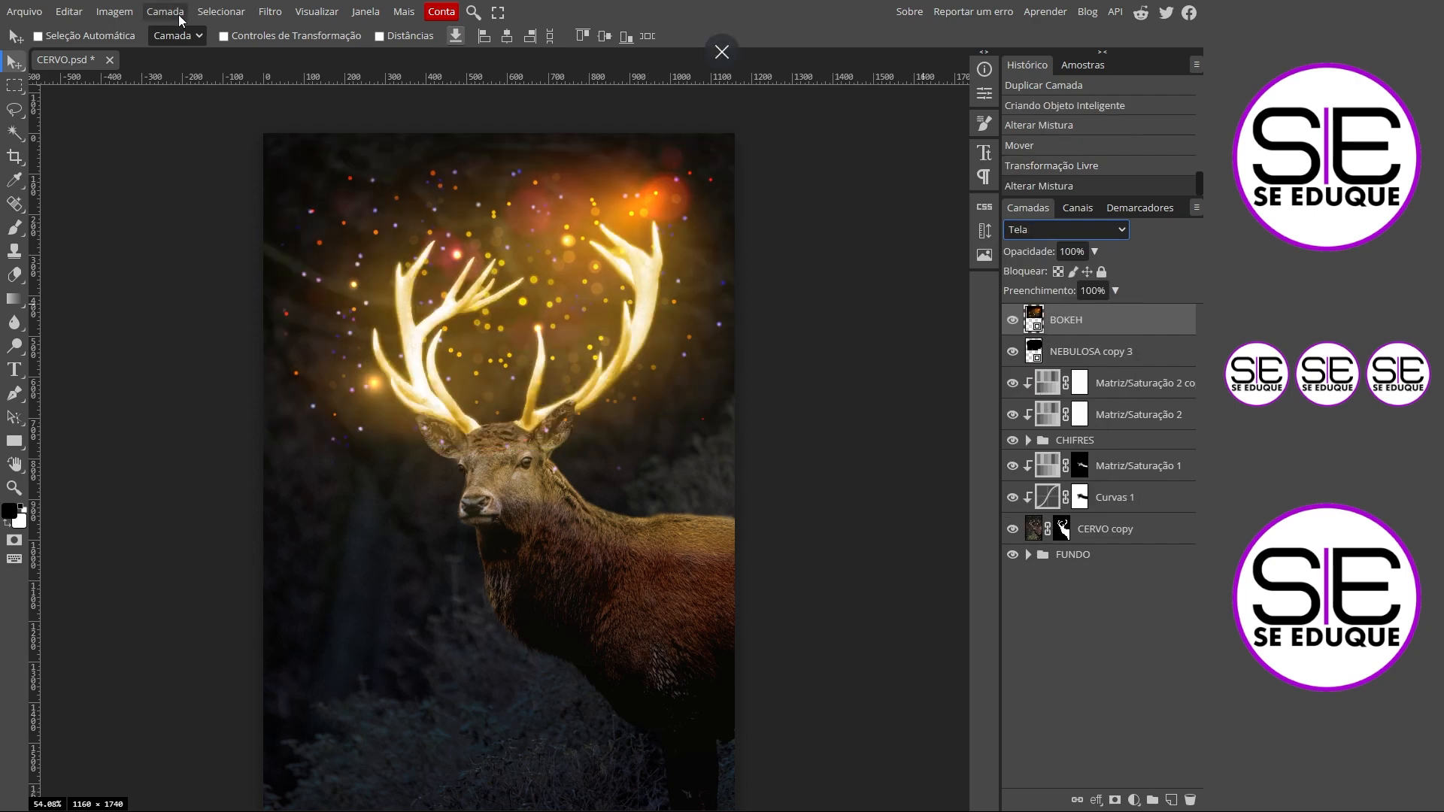
{"action": "left_click", "coordinate": [125, 16]}
{"action": "mouse_move", "coordinate": [130, 63]}
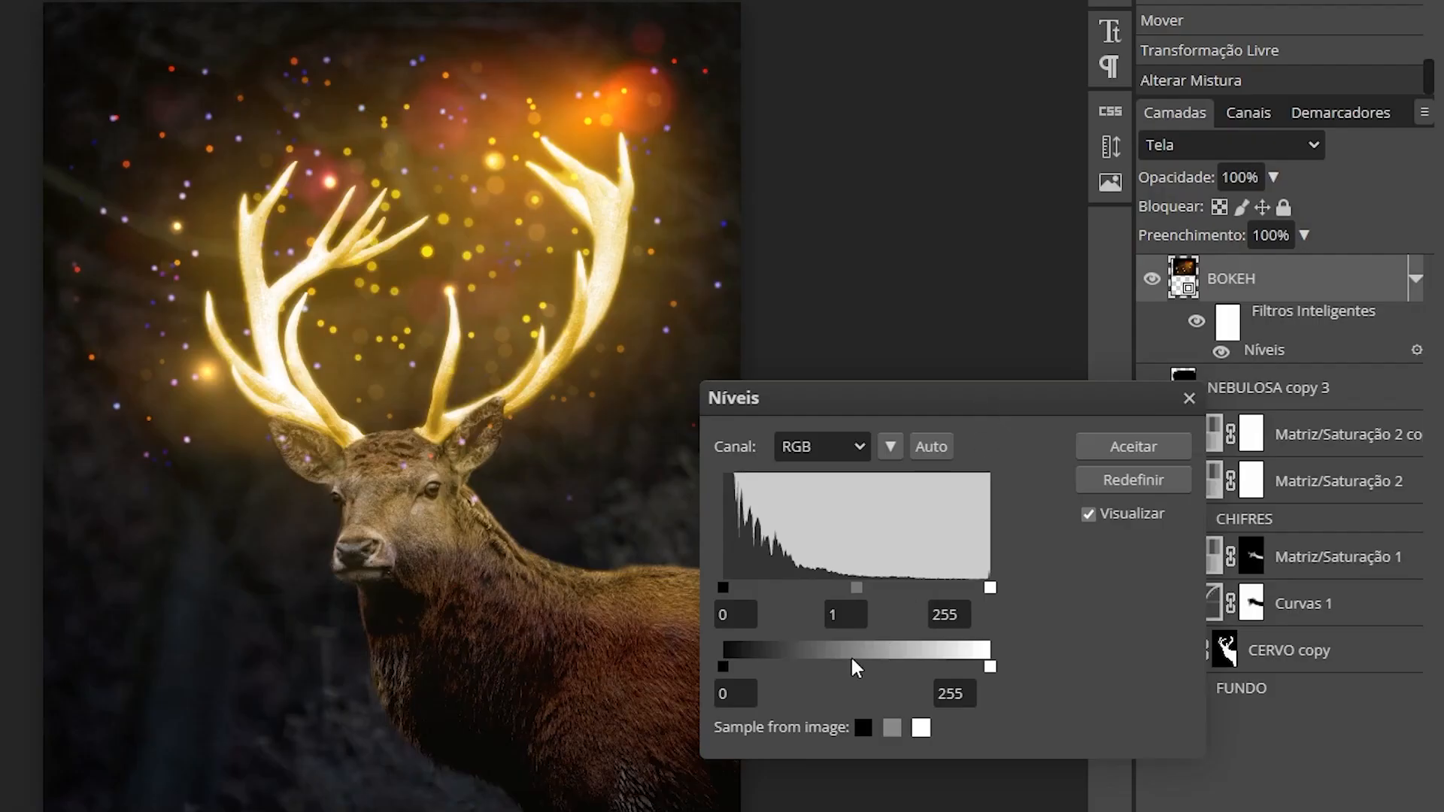
{"action": "left_click_drag", "start_coordinate": [730, 588], "coordinate": [763, 584]}
{"action": "left_click_drag", "start_coordinate": [876, 588], "coordinate": [945, 579]}
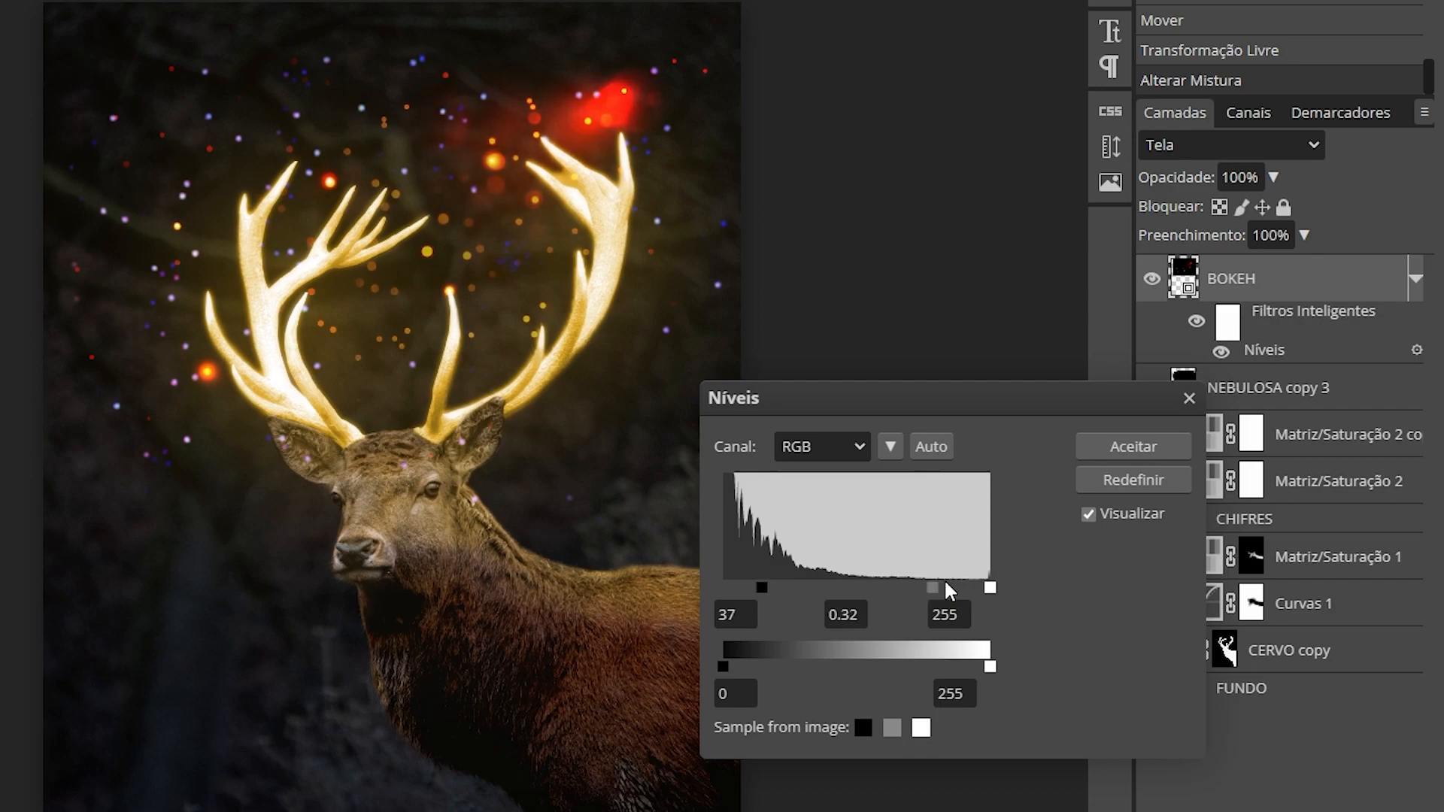
{"action": "left_click", "coordinate": [1123, 454]}
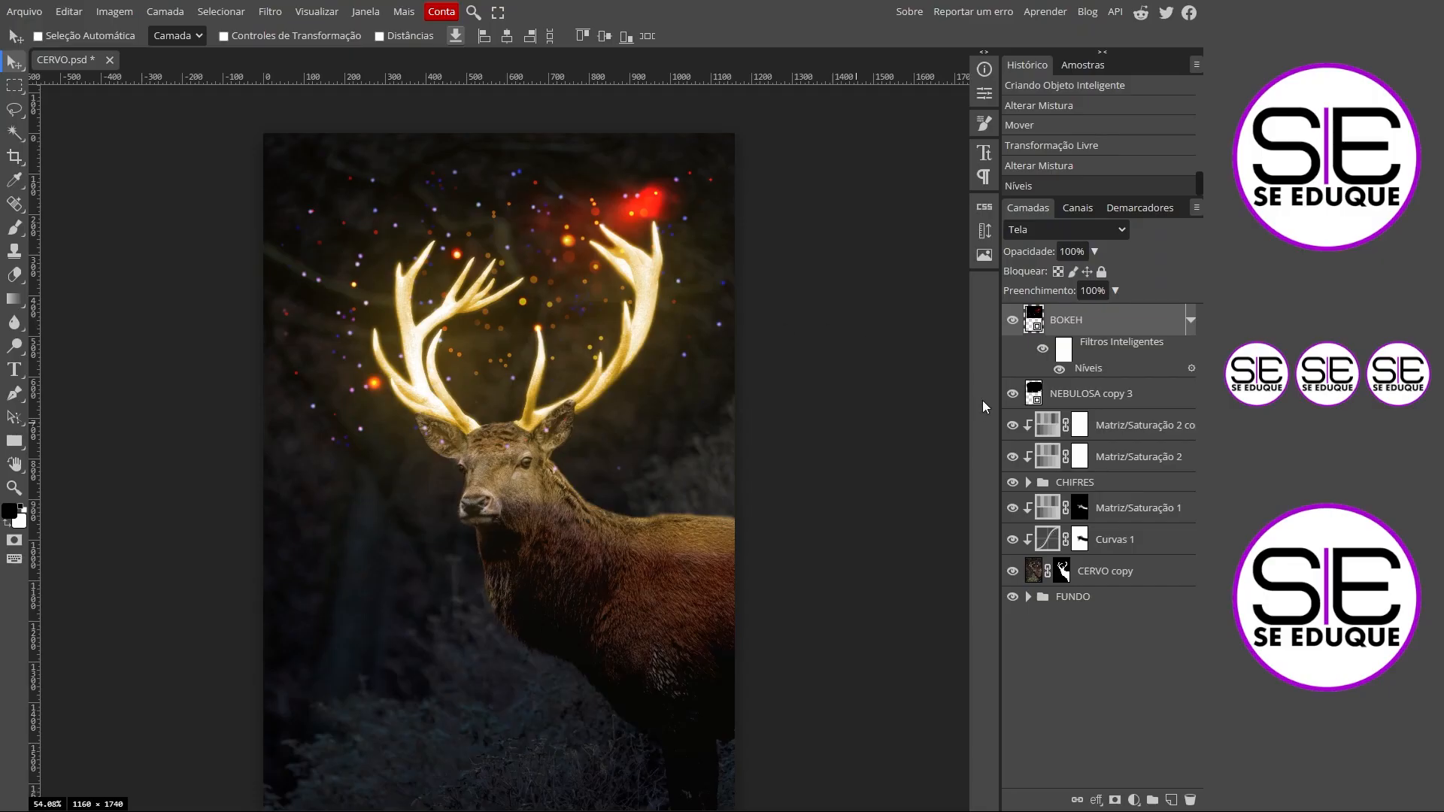
{"action": "left_click", "coordinate": [1190, 320]}
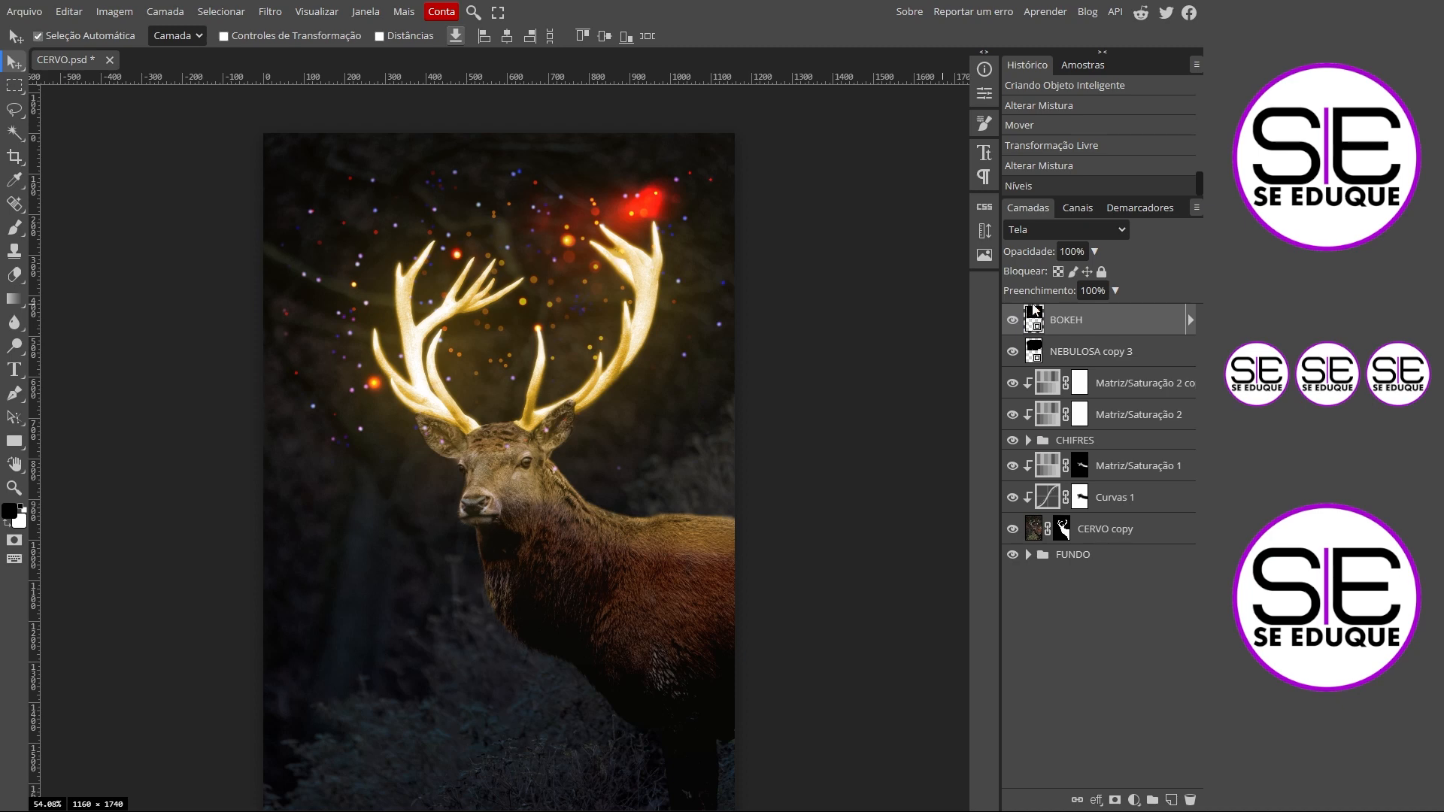
Try duplicating the BOKEH layer twice to intensify the particles
{"action": "key", "text": "ctrl+j"}
{"action": "key", "text": "ctrl+j"}
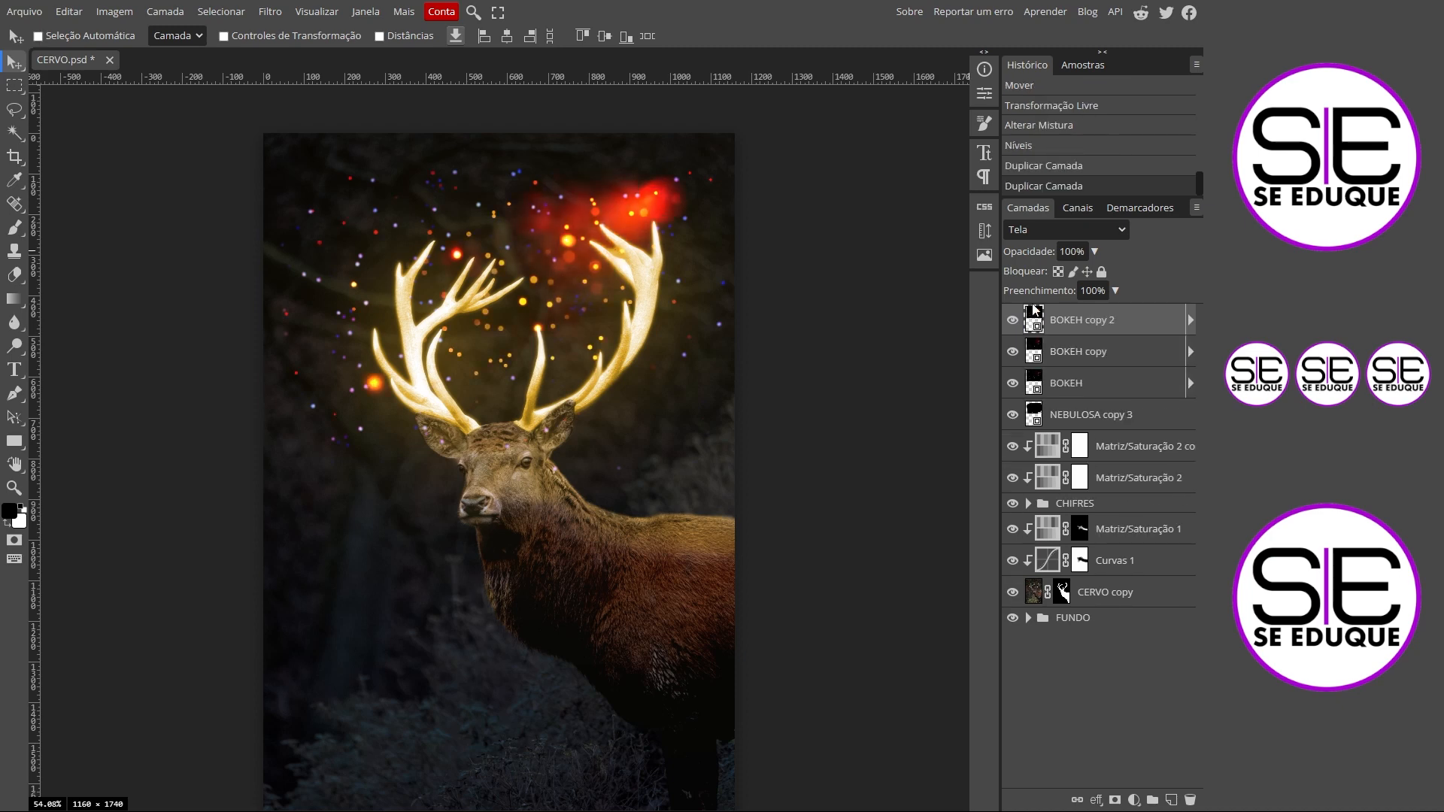
{"action": "key", "text": "ctrl+z"}
{"action": "key", "text": "ctrl+z"}
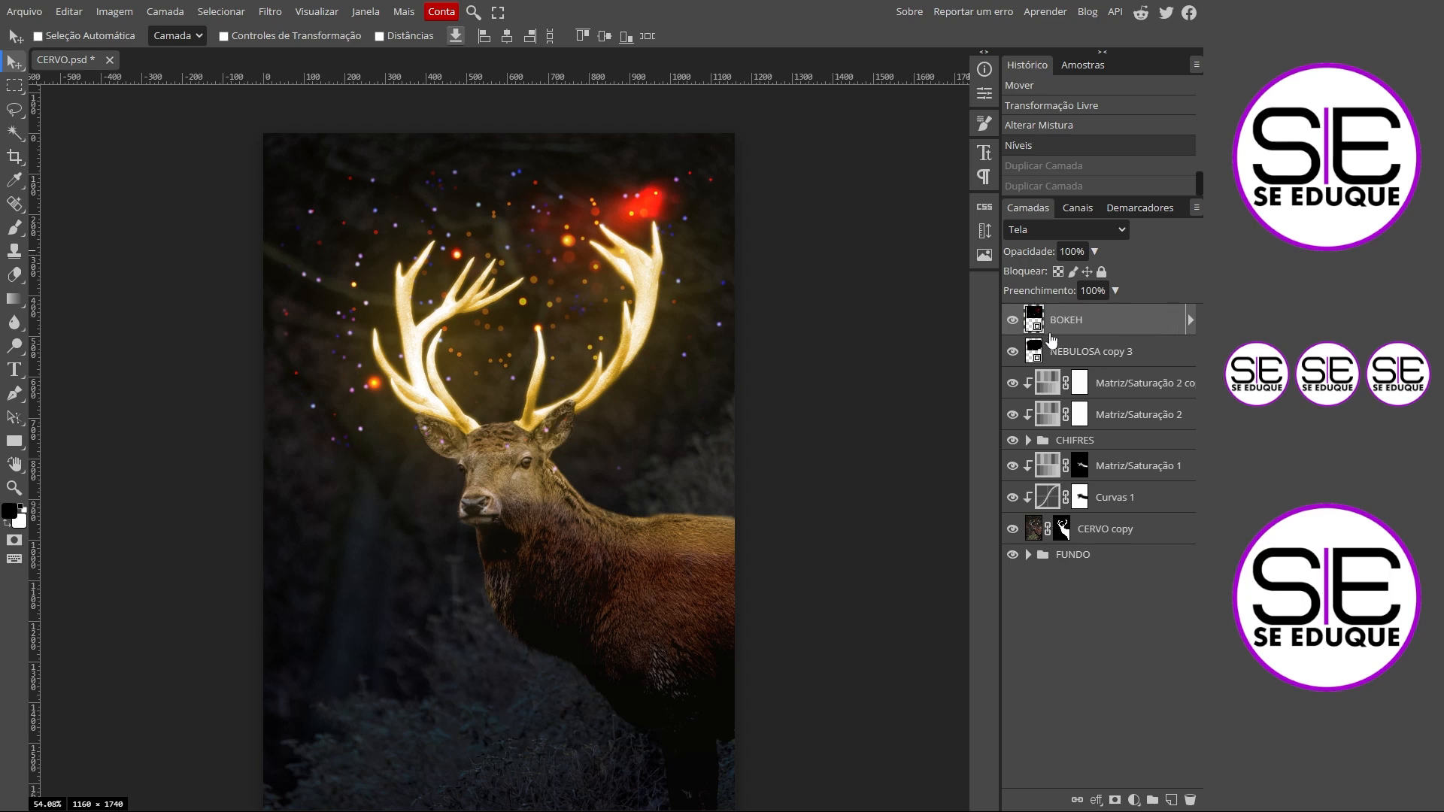
Enlarge the BOKEH image proportionally from its center so the particles spread beyond the canvas edges
{"action": "key", "text": "ctrl+alt+t"}
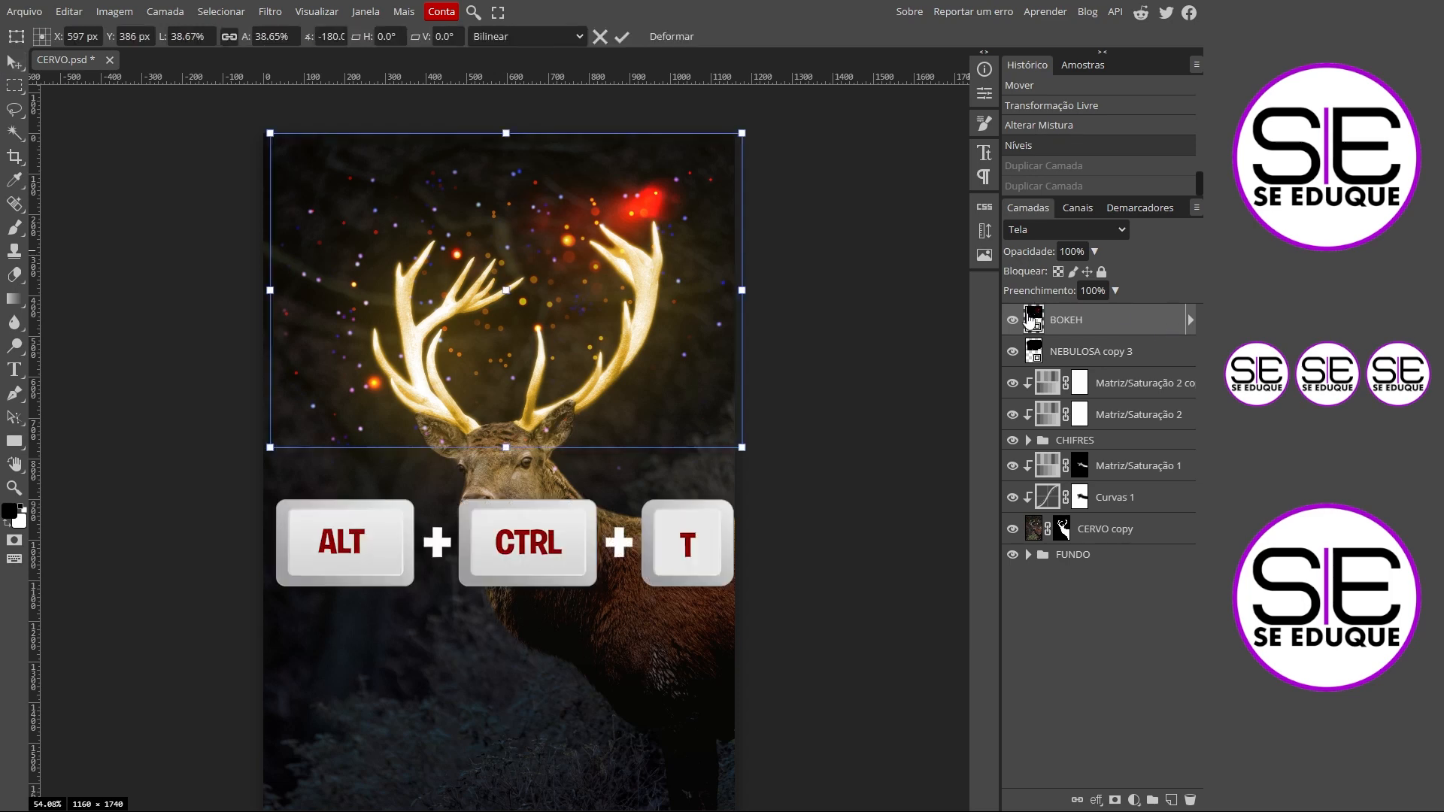
{"action": "left_click_drag", "start_coordinate": [742, 447], "coordinate": [829, 506]}
{"action": "left_click", "coordinate": [622, 37]}
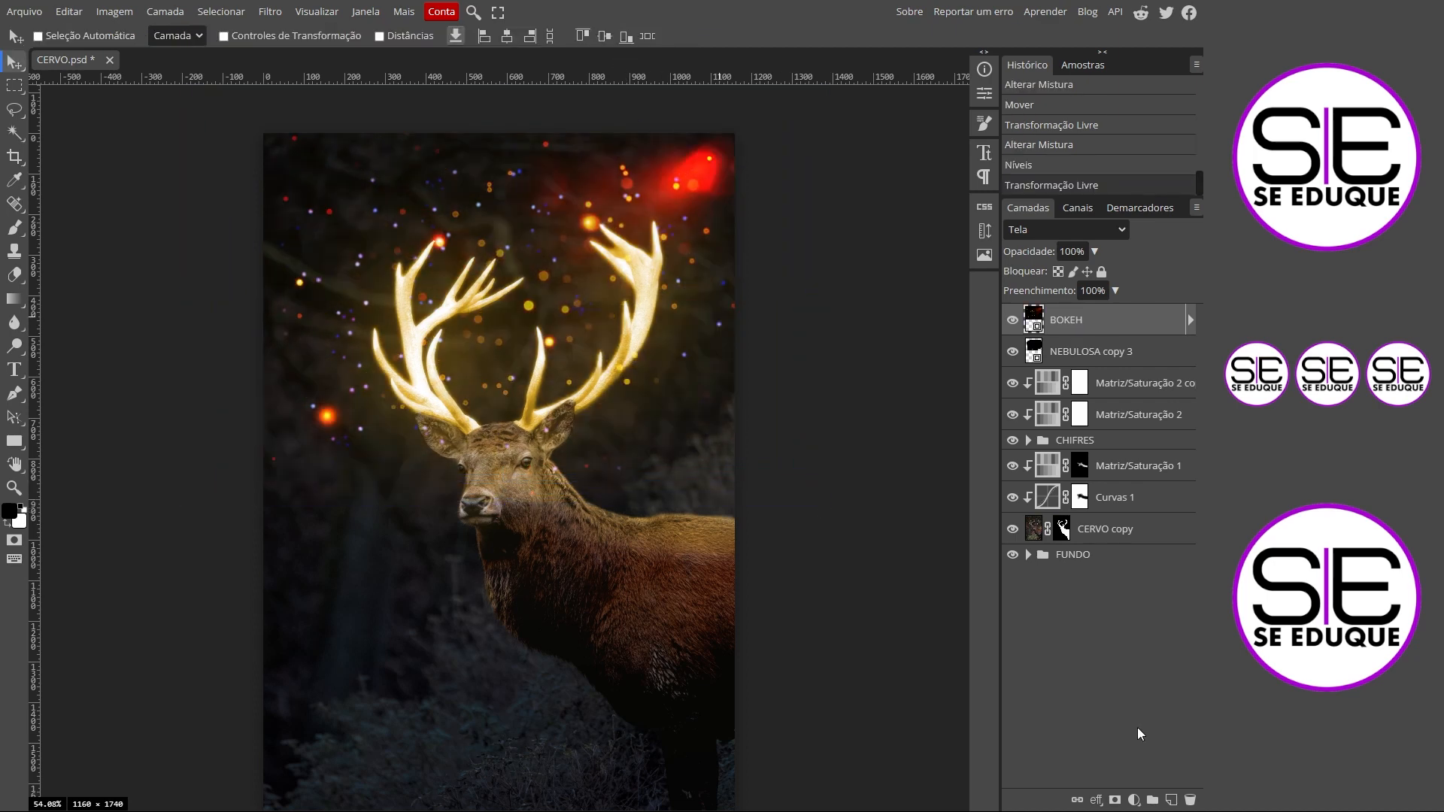
Add a layer mask to BOKEH and paint it black over the deer's head, body and the area below the antlers
{"action": "left_click", "coordinate": [1115, 802]}
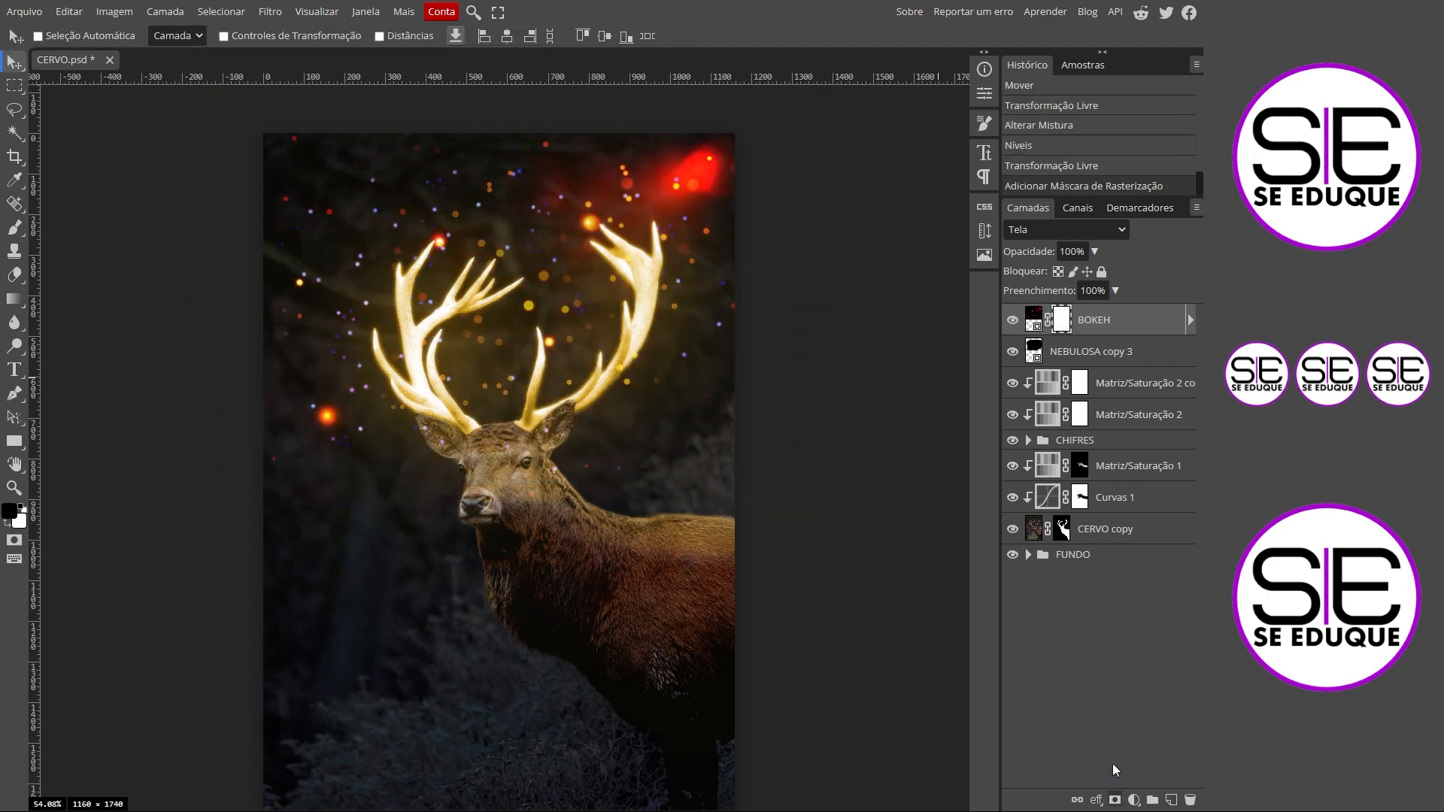
{"action": "key", "text": "b"}
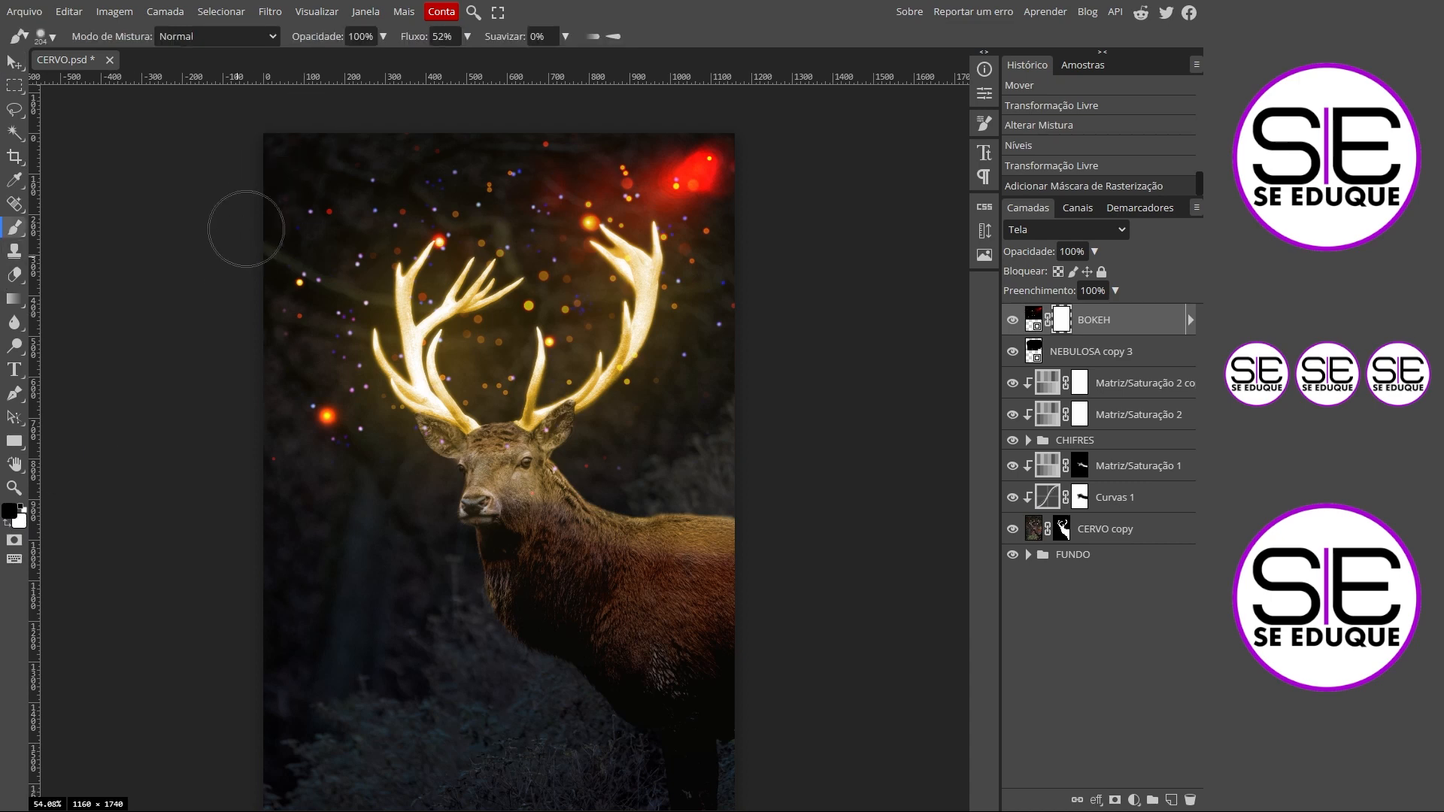
{"action": "mouse_move", "coordinate": [332, 507]}
{"action": "left_mouse_down"}
{"action": "mouse_move", "coordinate": [601, 485]}
{"action": "mouse_move", "coordinate": [343, 148]}
{"action": "mouse_move", "coordinate": [223, 451]}
{"action": "mouse_move", "coordinate": [787, 285]}
{"action": "mouse_move", "coordinate": [814, 293]}
{"action": "left_mouse_up"}
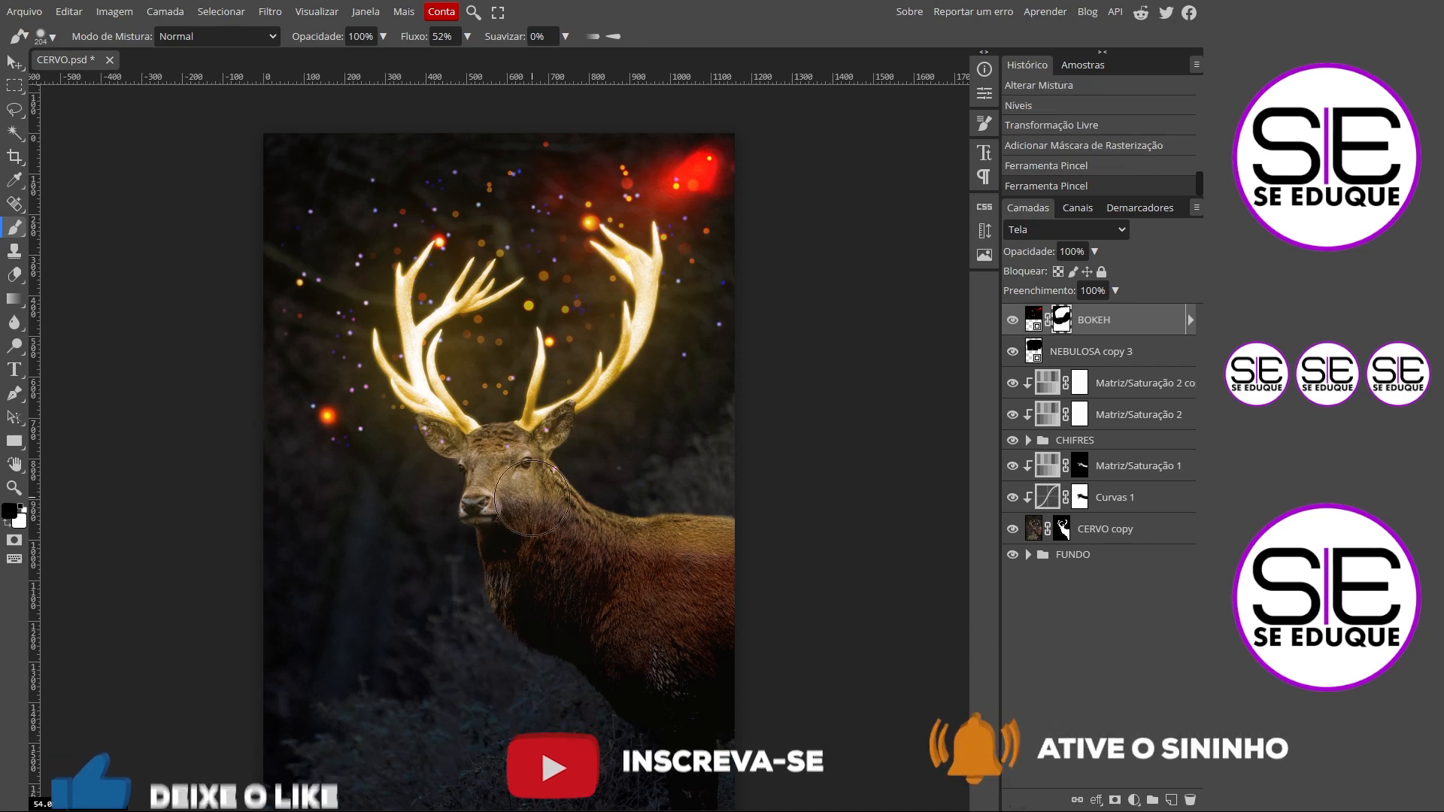
{"action": "left_click_drag", "start_coordinate": [863, 393], "coordinate": [803, 435]}
Add a layer mask to NEBULOSA copy 3 and paint out the stars over the deer's head and neck
{"action": "left_click", "coordinate": [1105, 351]}
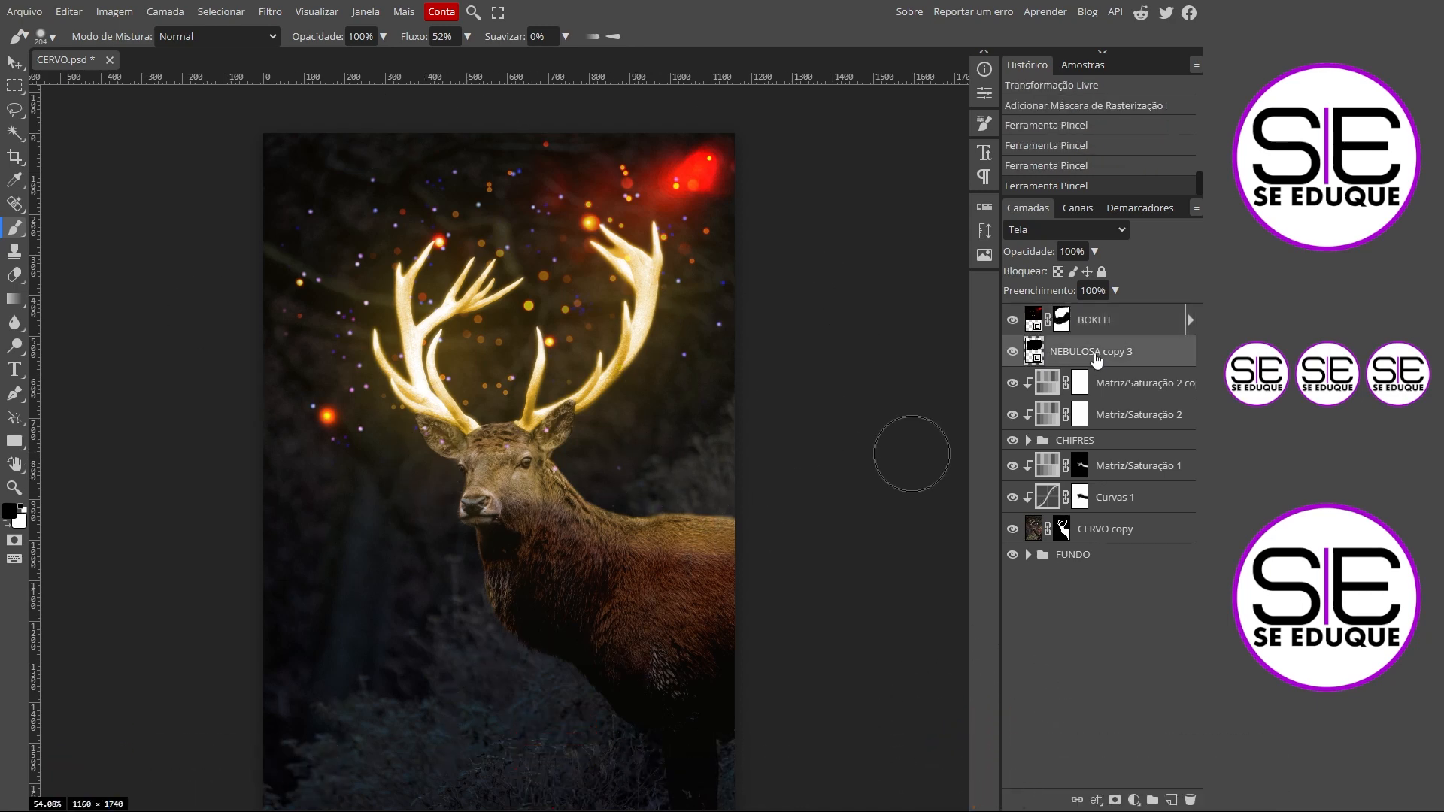
{"action": "left_click", "coordinate": [1116, 800]}
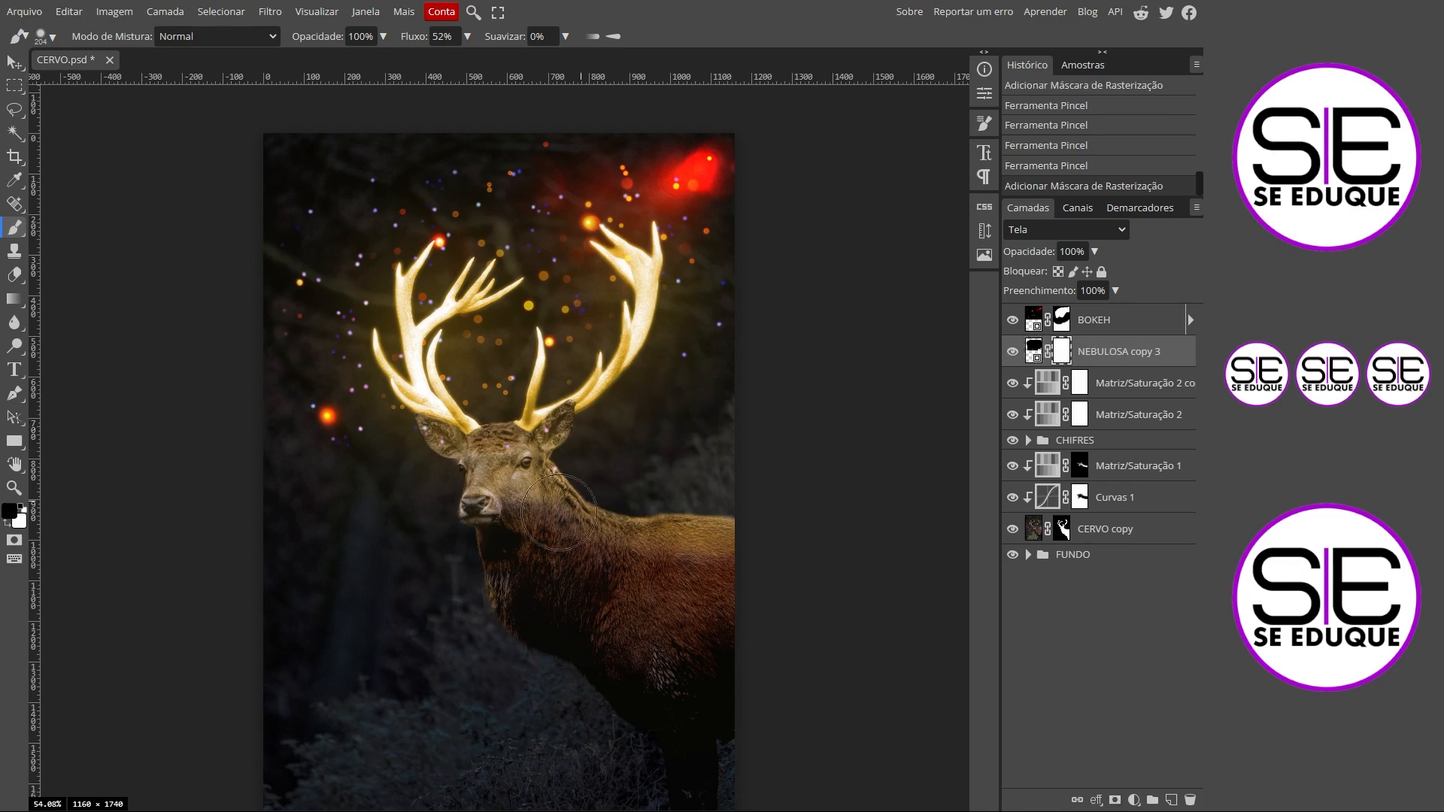
{"action": "mouse_move", "coordinate": [444, 454]}
{"action": "left_mouse_down"}
{"action": "mouse_move", "coordinate": [538, 512]}
{"action": "mouse_move", "coordinate": [564, 474]}
{"action": "mouse_move", "coordinate": [553, 481]}
{"action": "mouse_move", "coordinate": [572, 482]}
{"action": "left_mouse_up"}
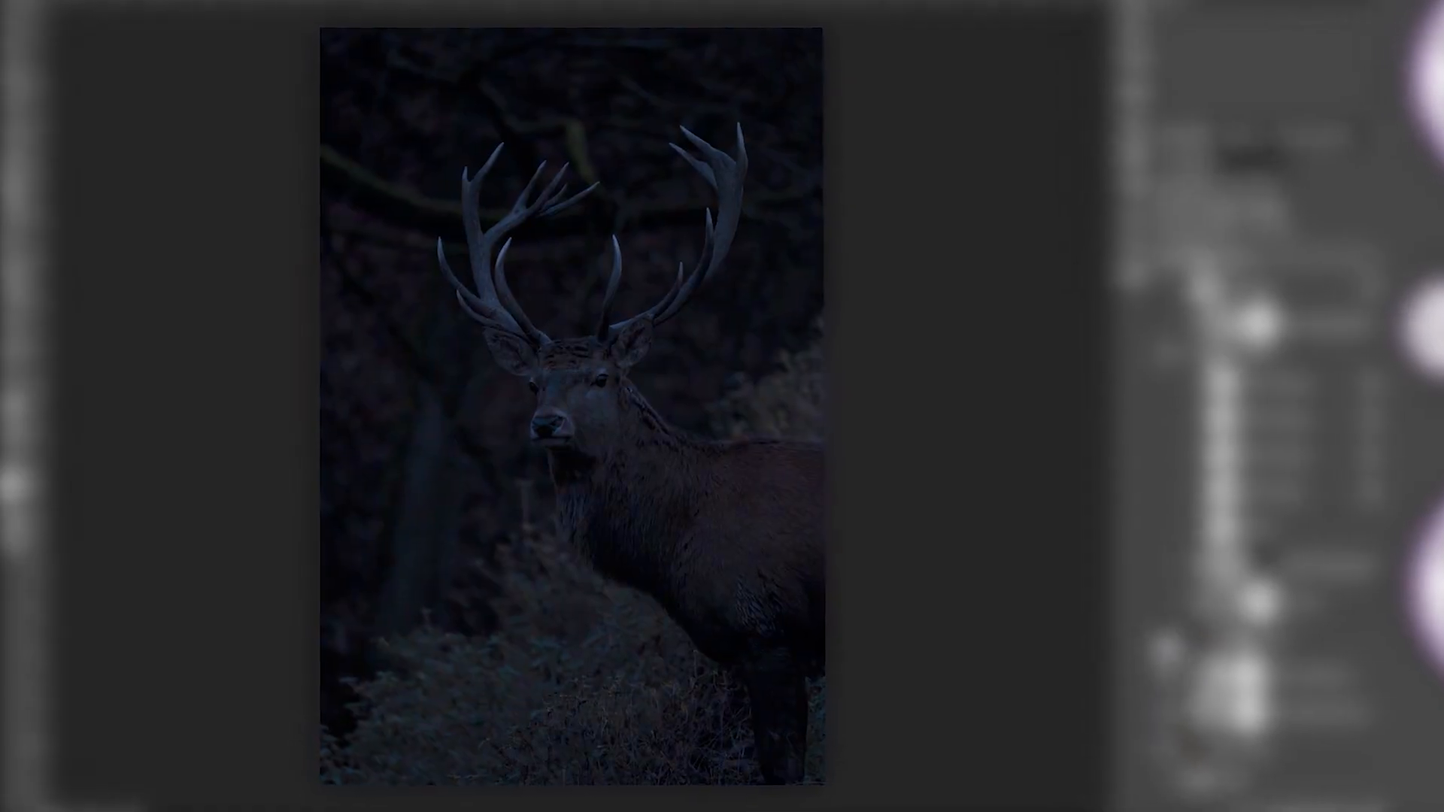